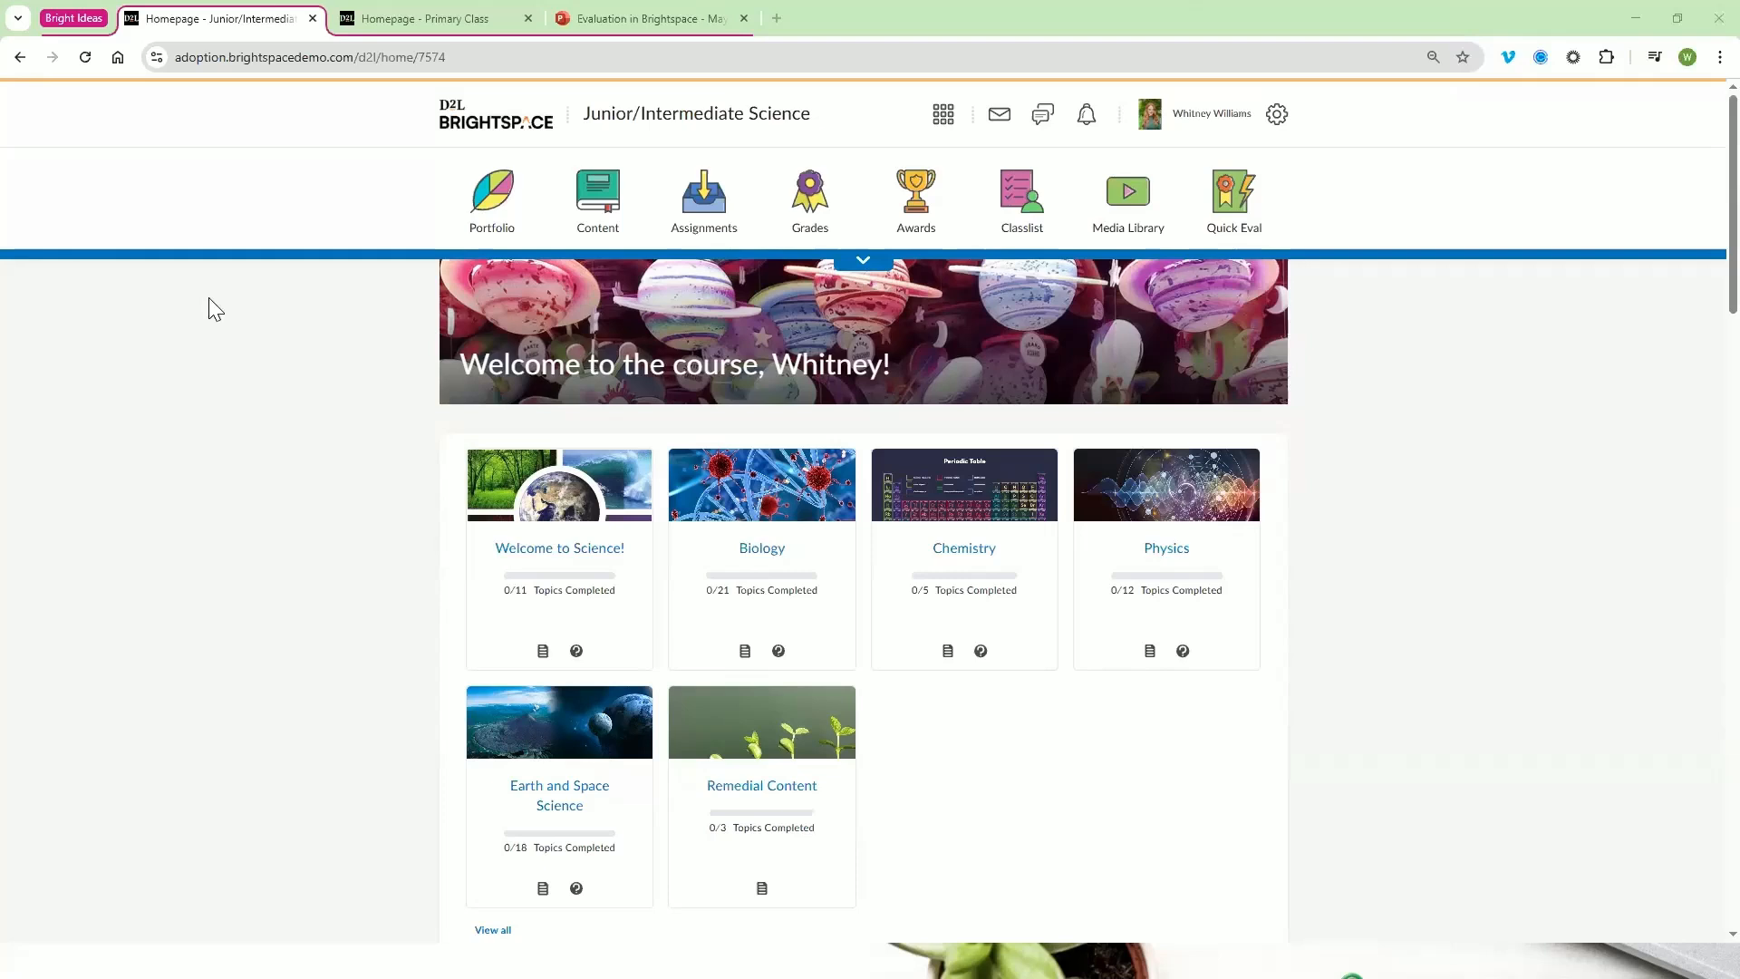
Open the Rubrics tool from the Junior/Intermediate Science course administration page
click(862, 262)
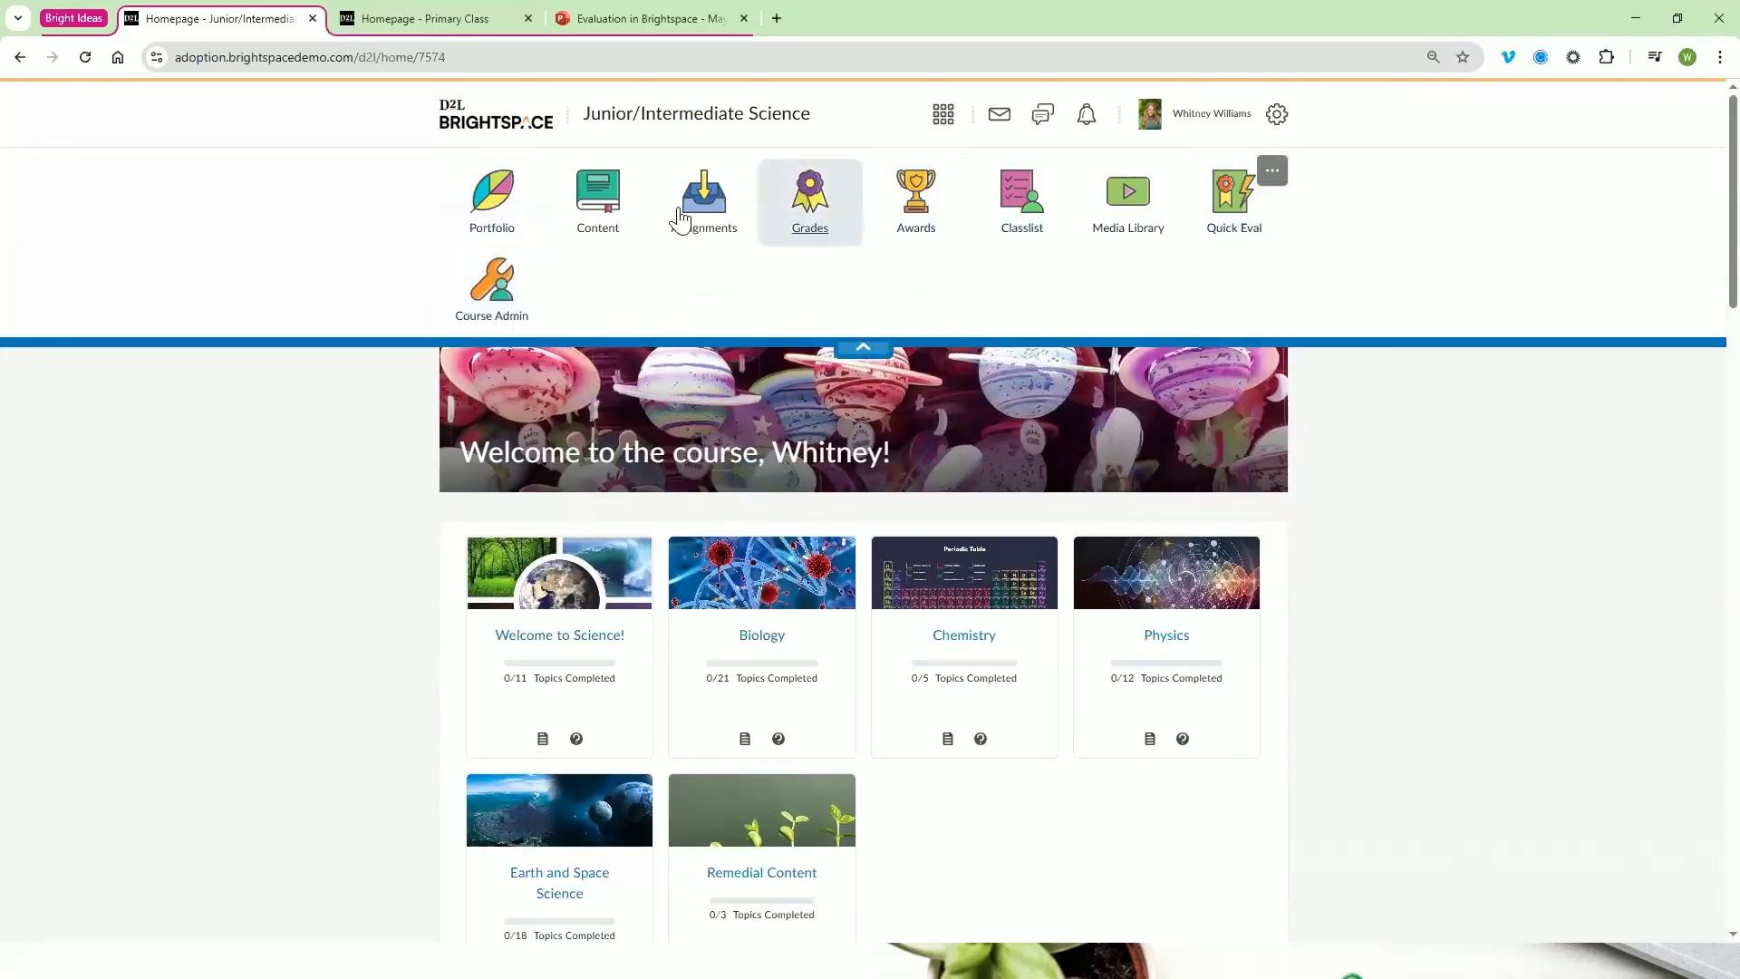
click(479, 302)
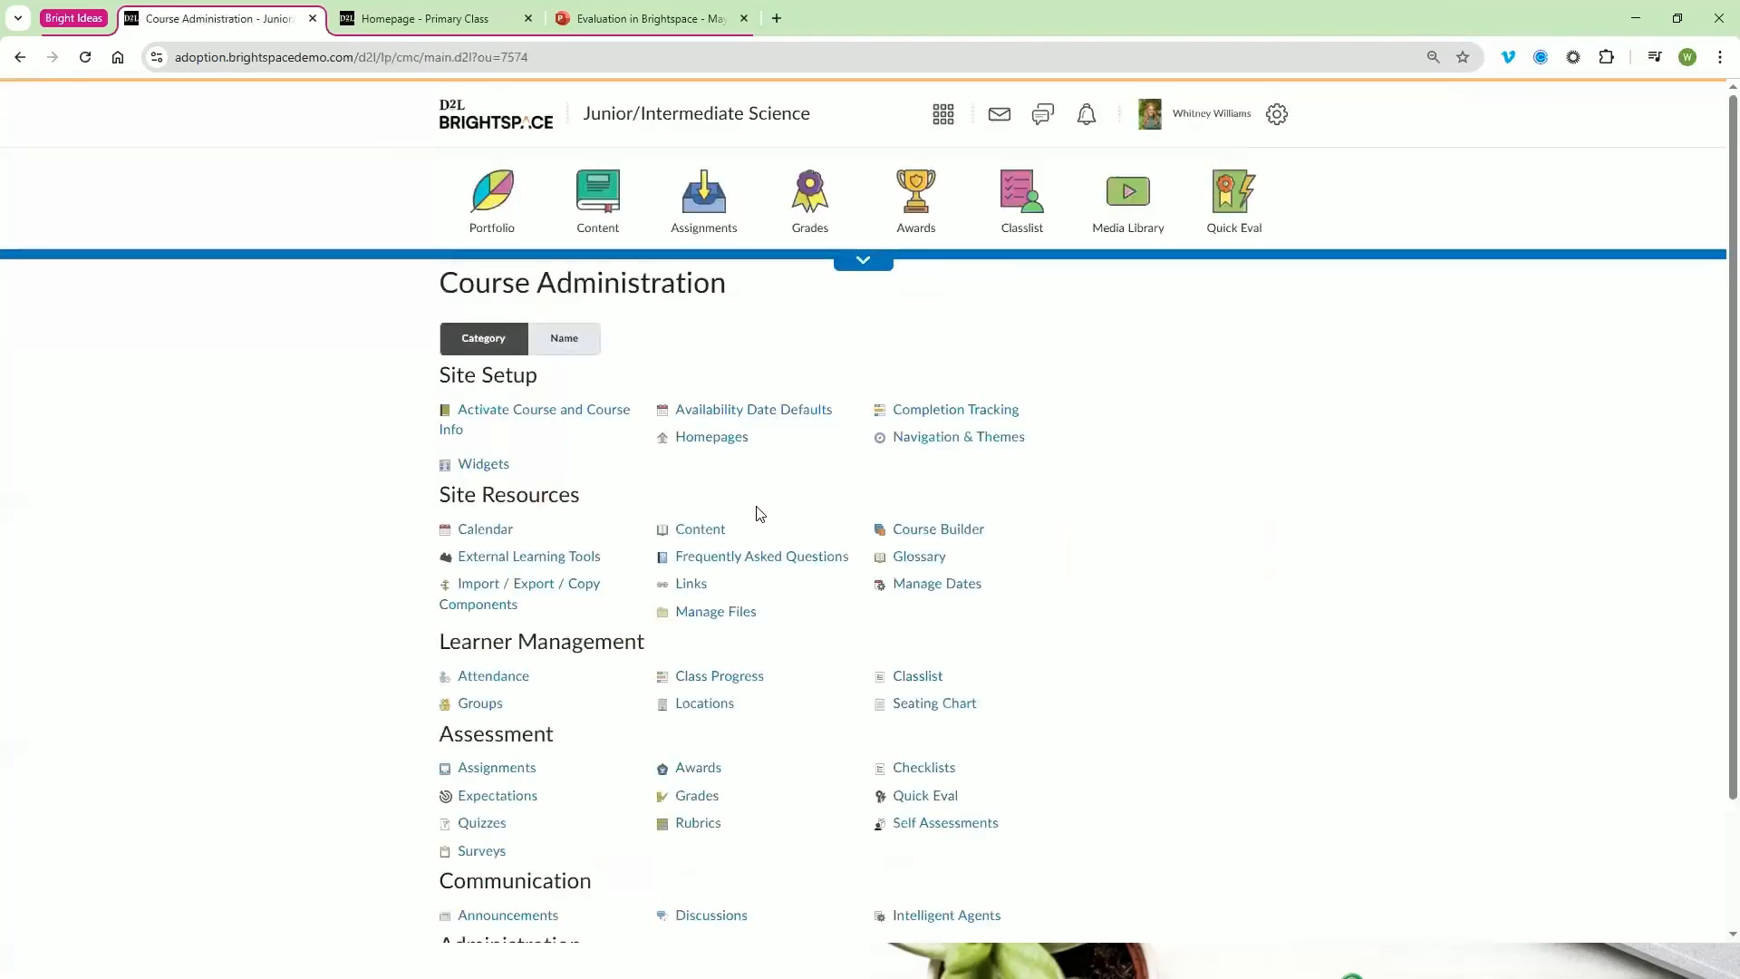
scroll(757, 512, down, 2)
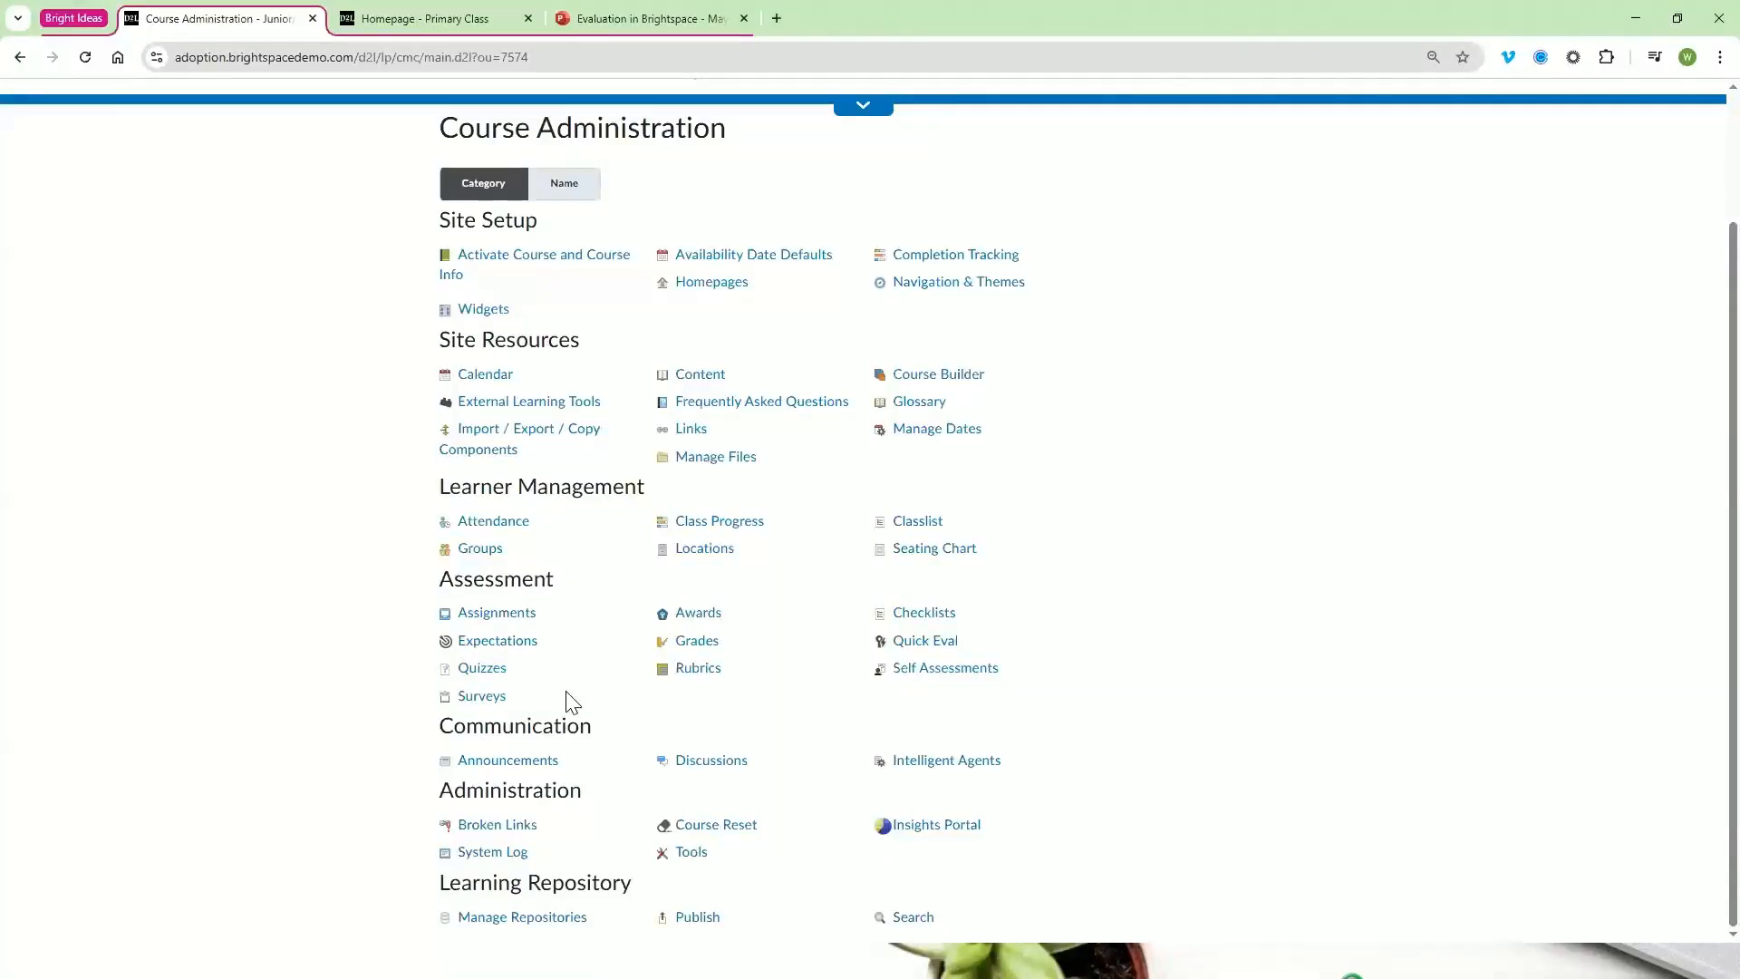
click(700, 676)
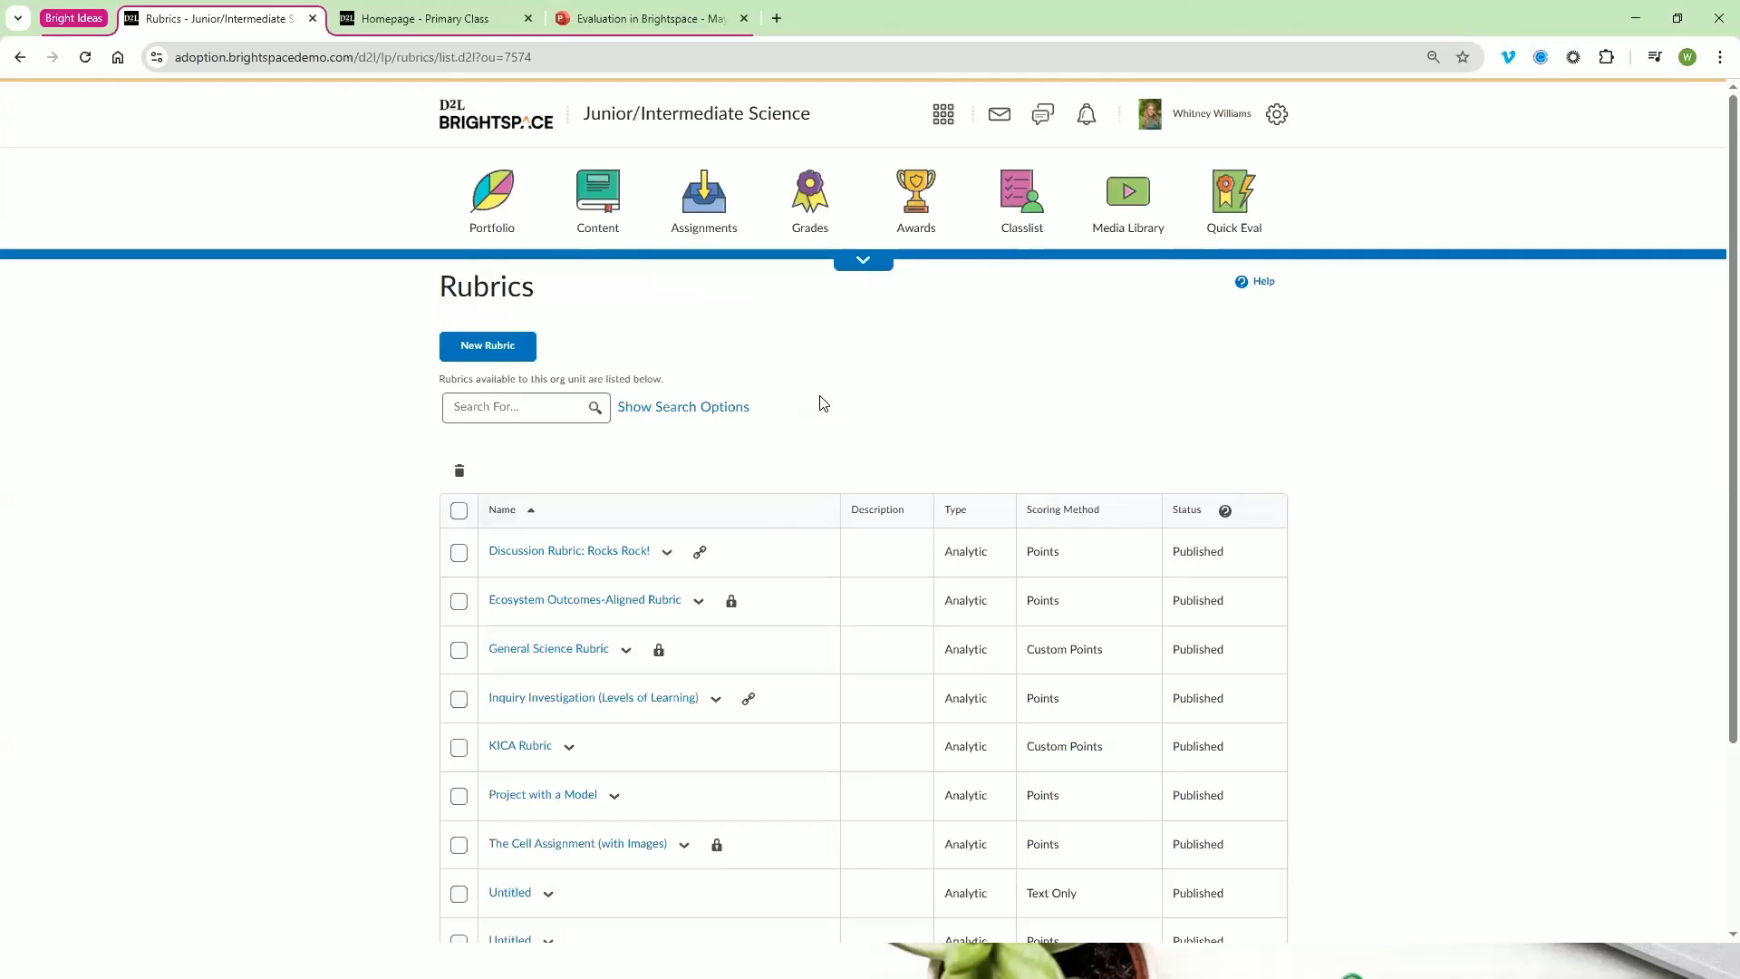
Look through the course's existing rubrics and start a new rubric from the list
scroll(822, 403, down, 1)
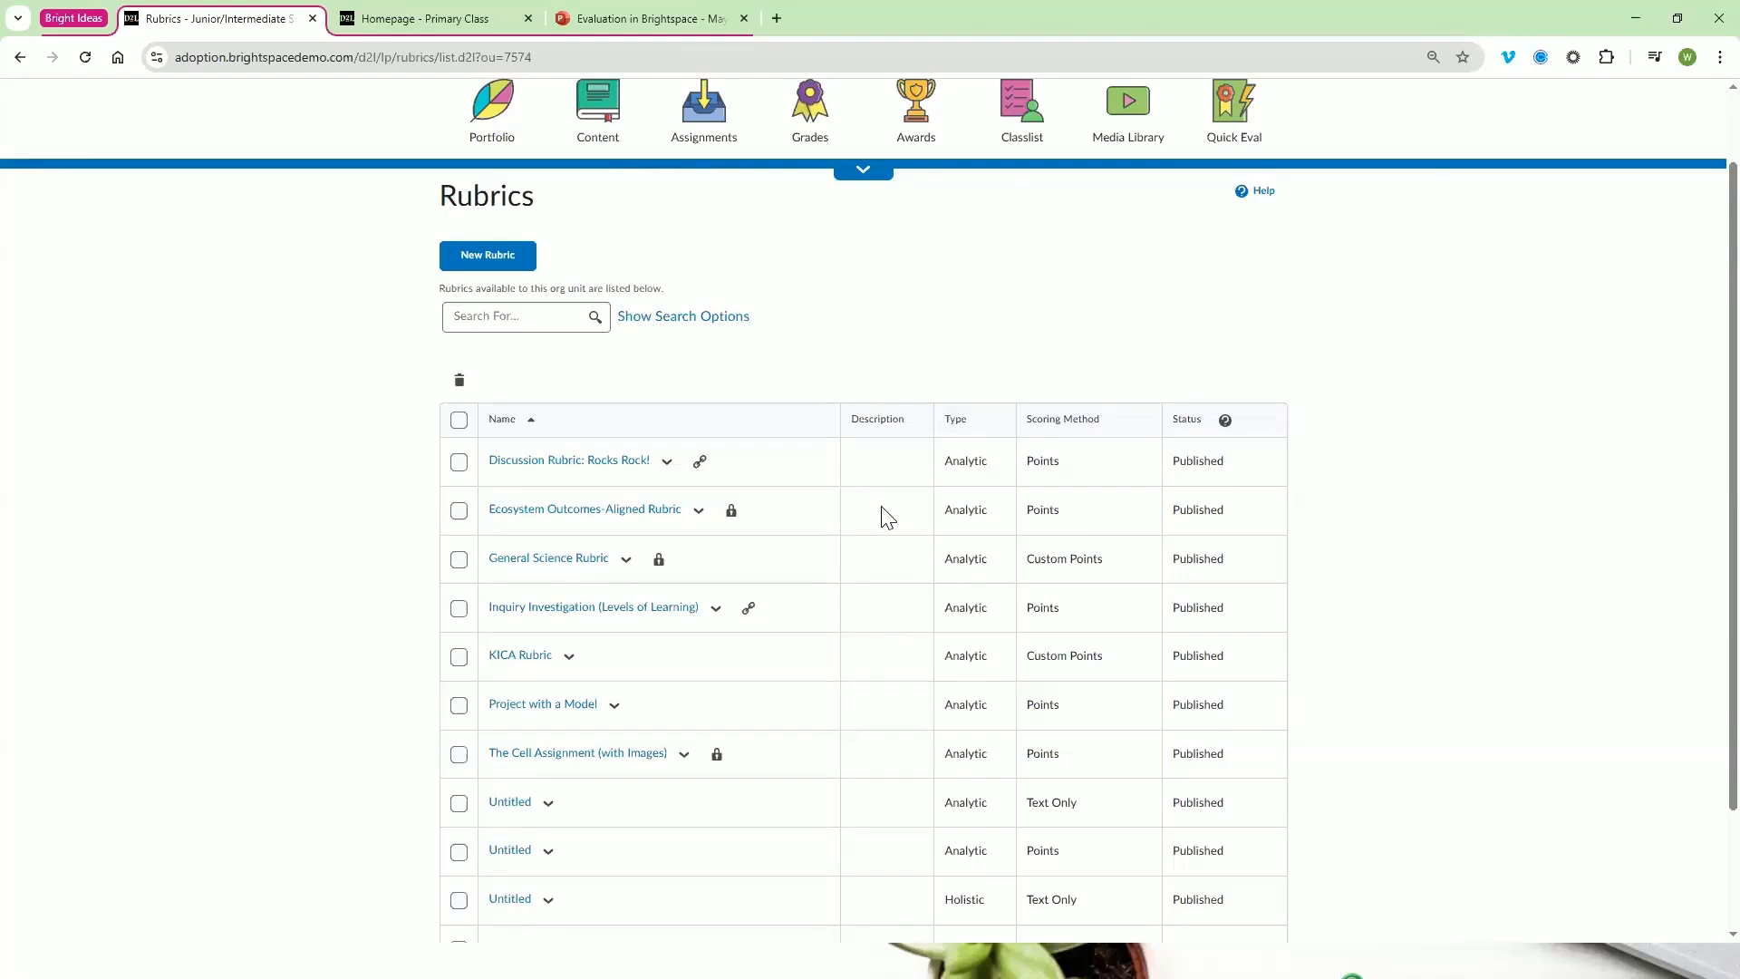
scroll(907, 571, down, 2)
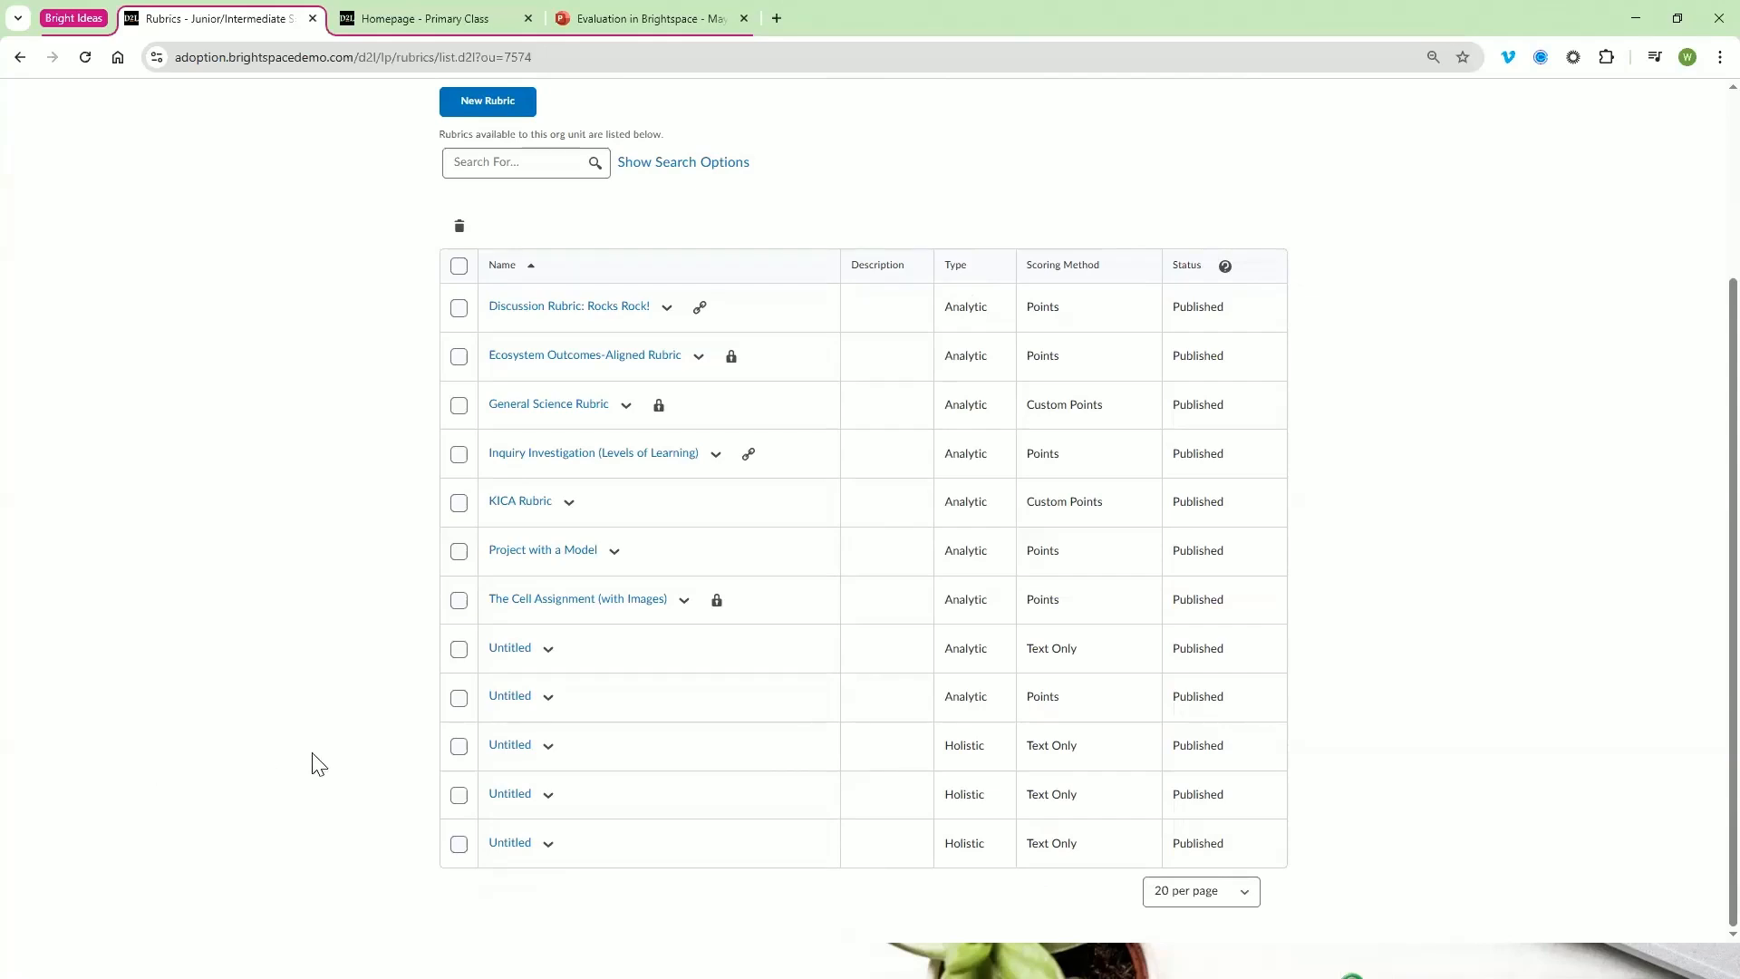
scroll(503, 754, up, 1)
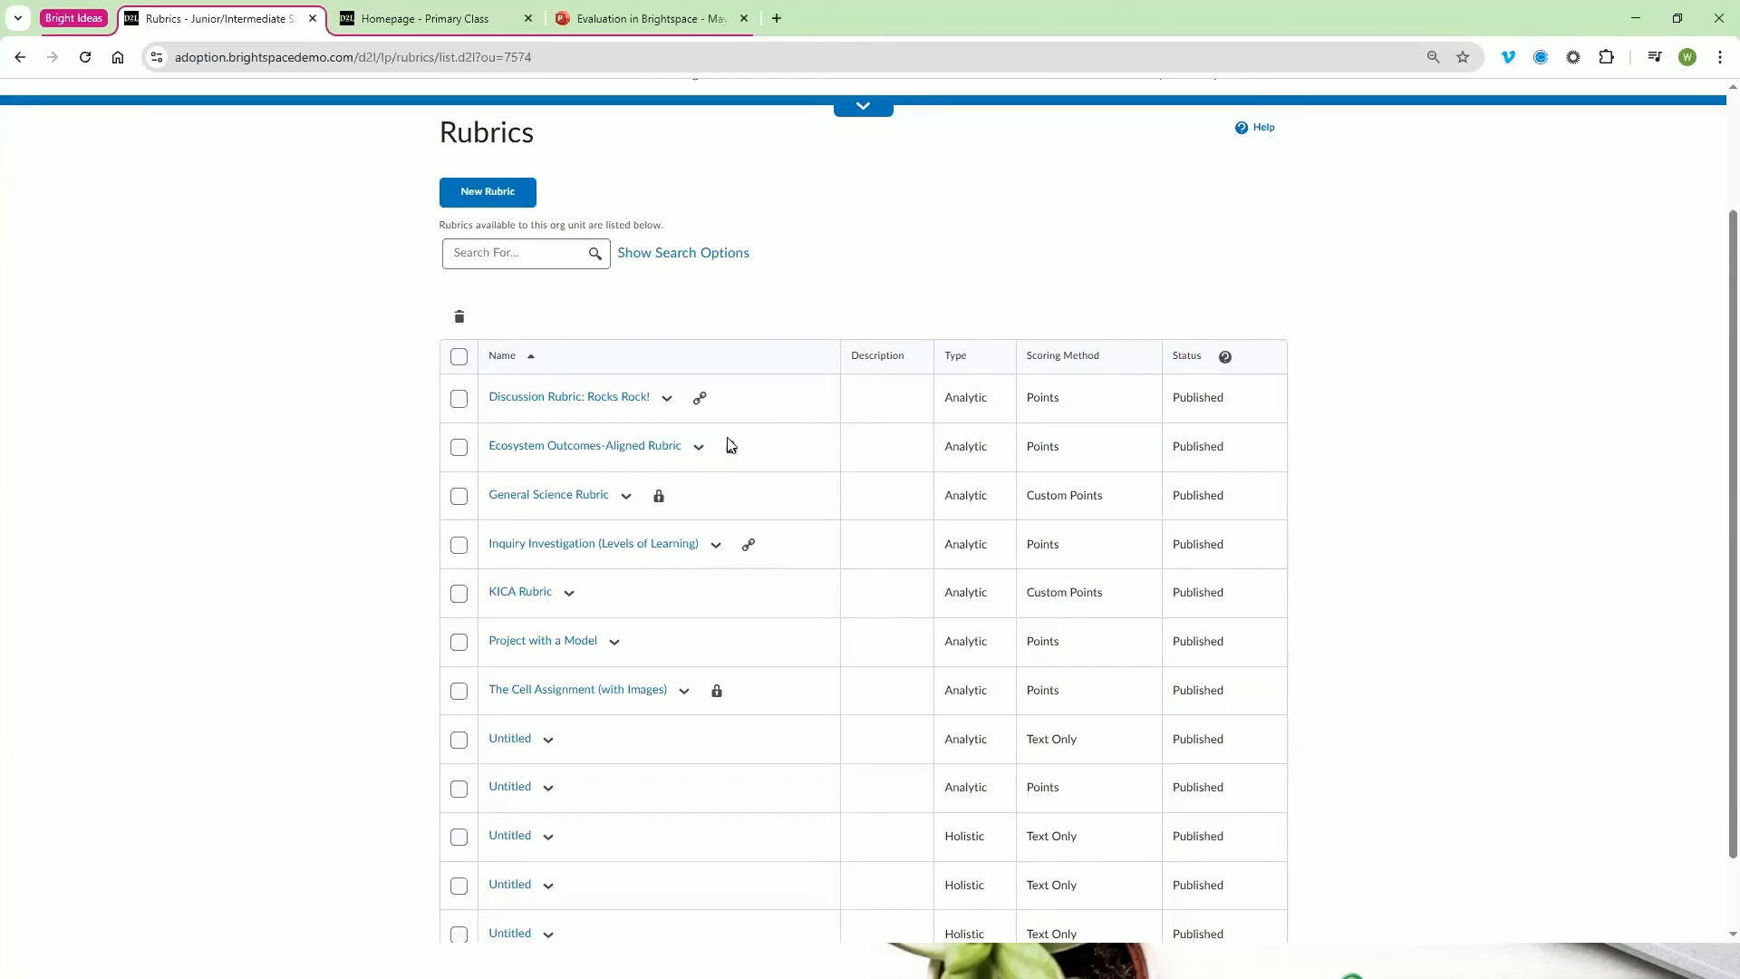
mouse_move(734, 460)
scroll(412, 568, up, 2)
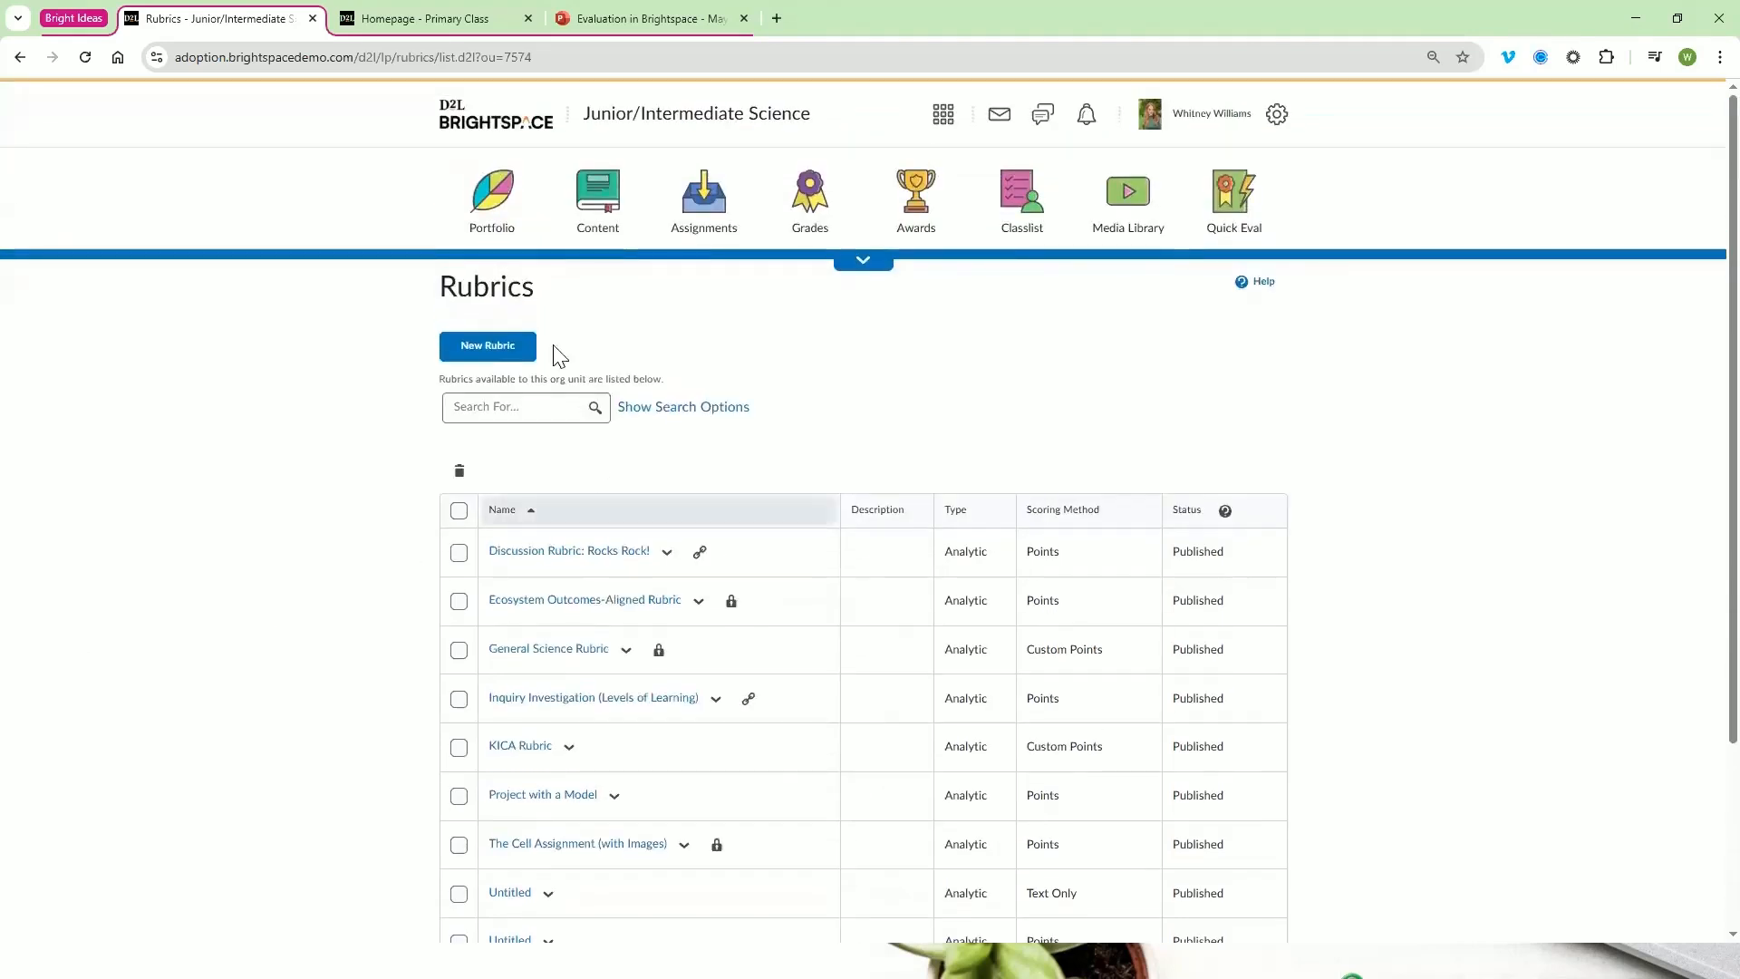
click(496, 354)
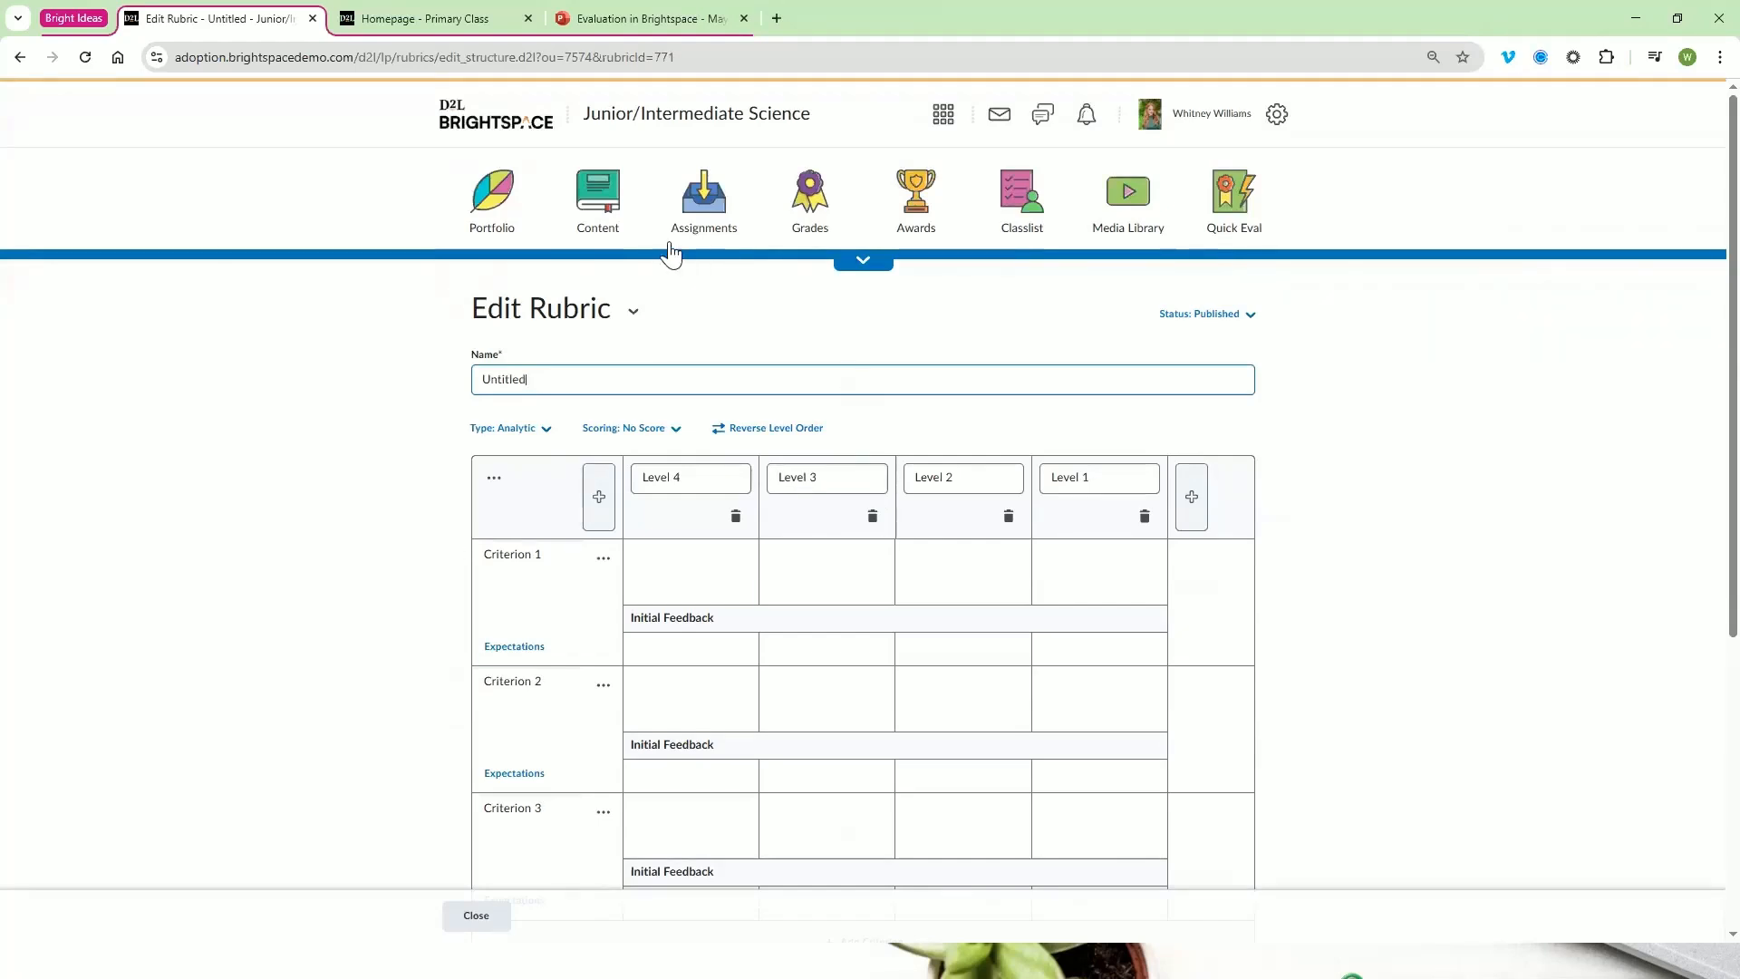
Open the "Take a Cellfie!" discussion in the Cells section of the Biology unit in the course content
click(613, 194)
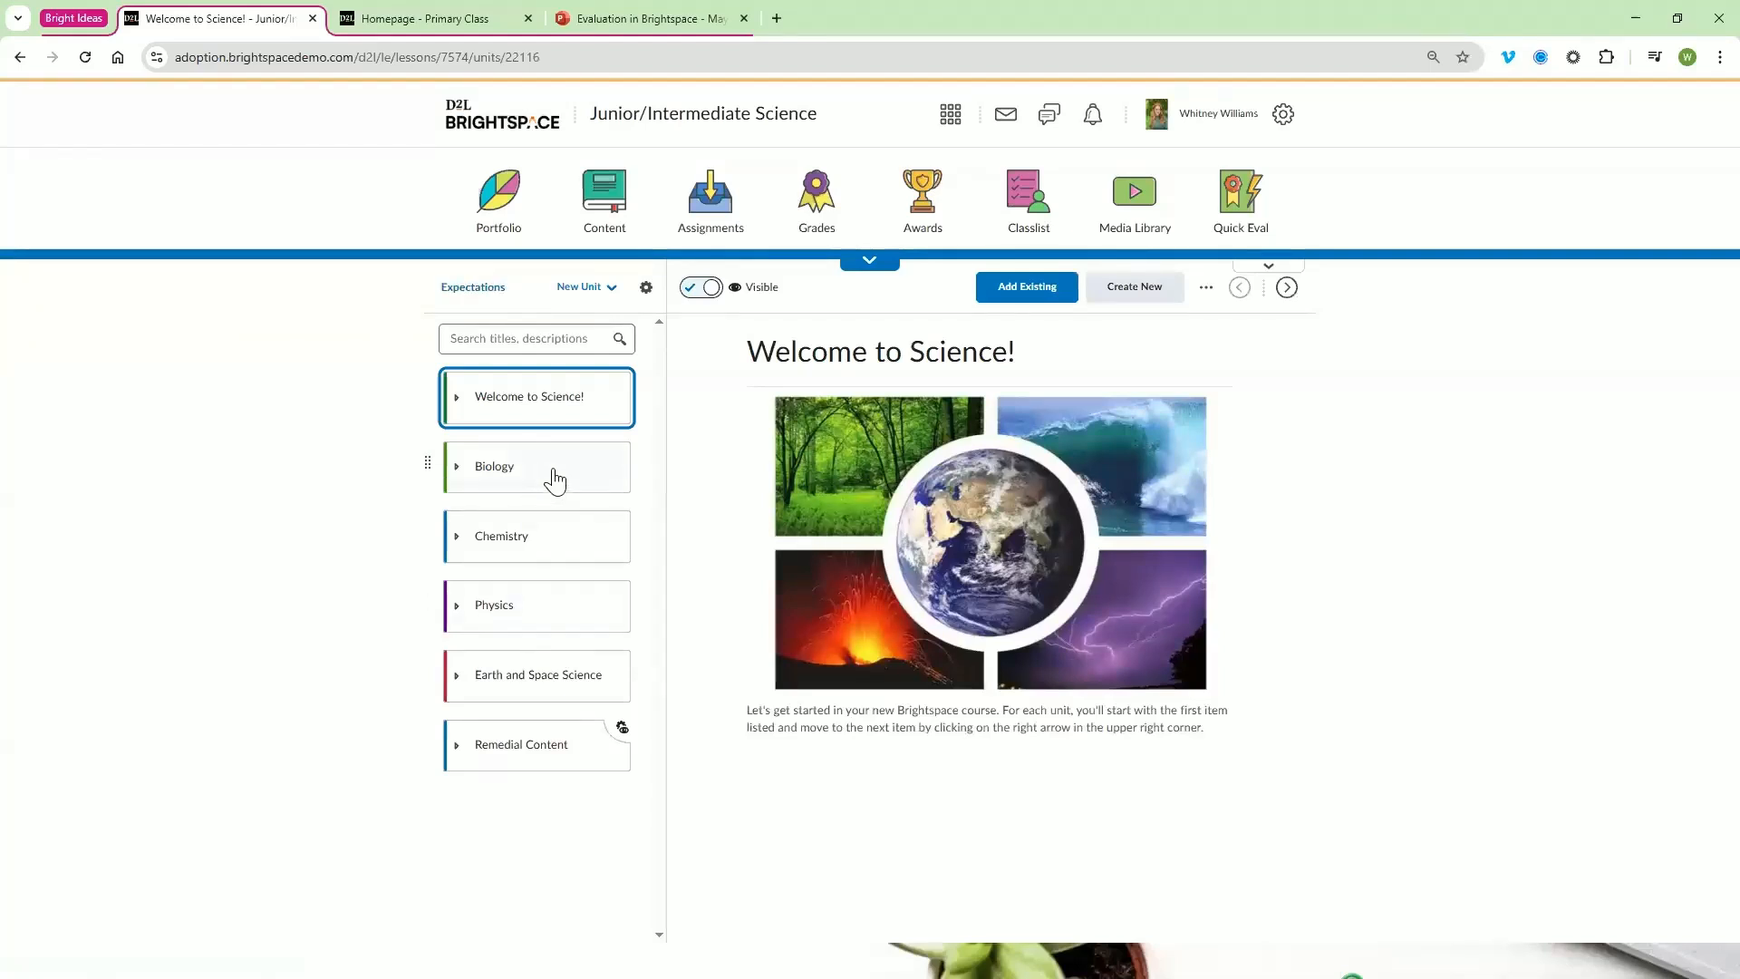
click(556, 479)
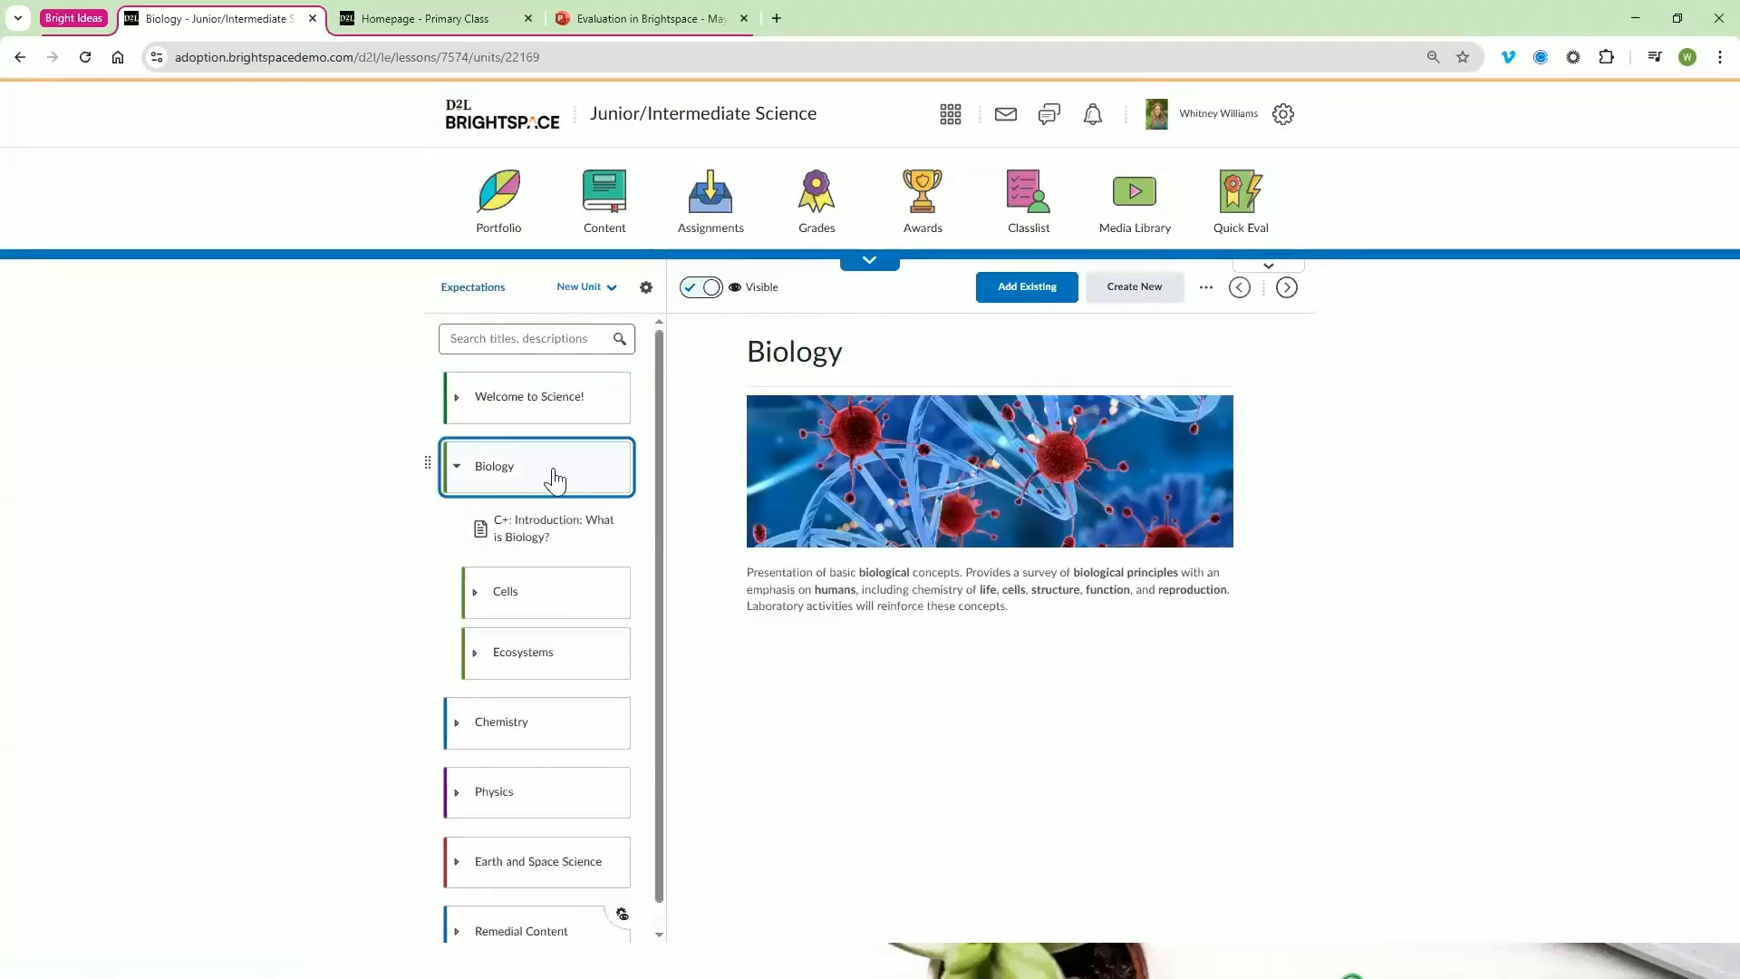
click(550, 601)
scroll(548, 599, down, 1)
scroll(548, 689, down, 2)
click(547, 690)
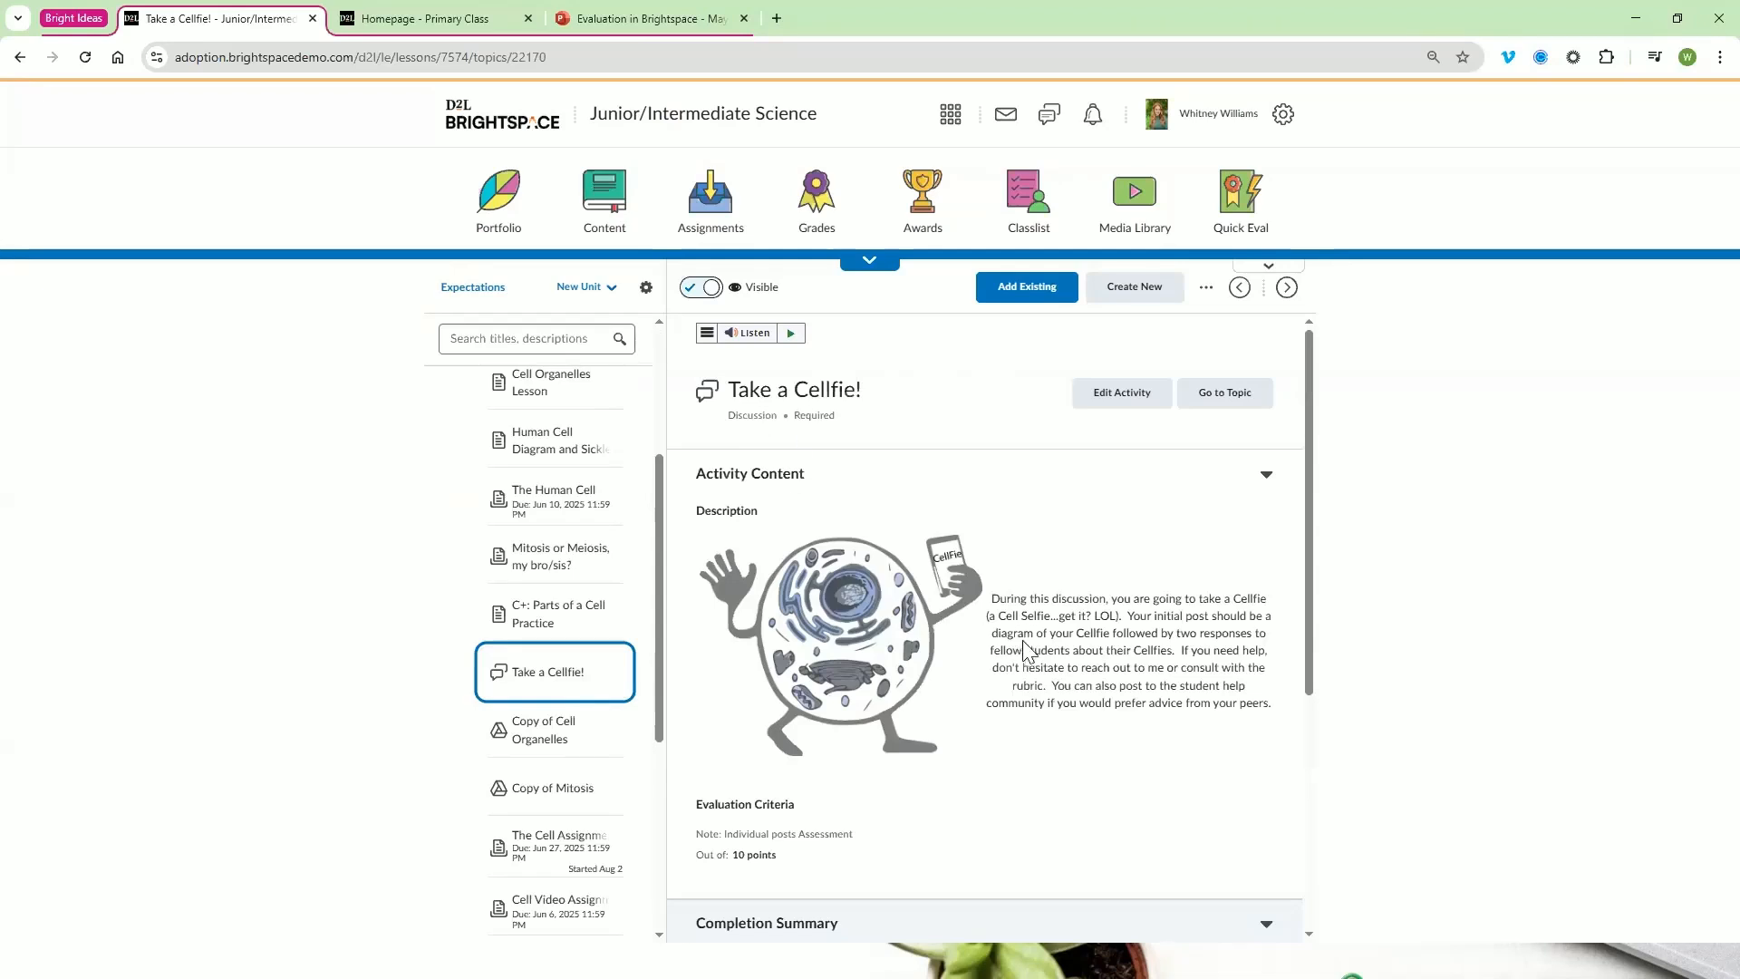
Edit the discussion activity and start creating a new rubric in its evaluation and feedback settings
click(1131, 403)
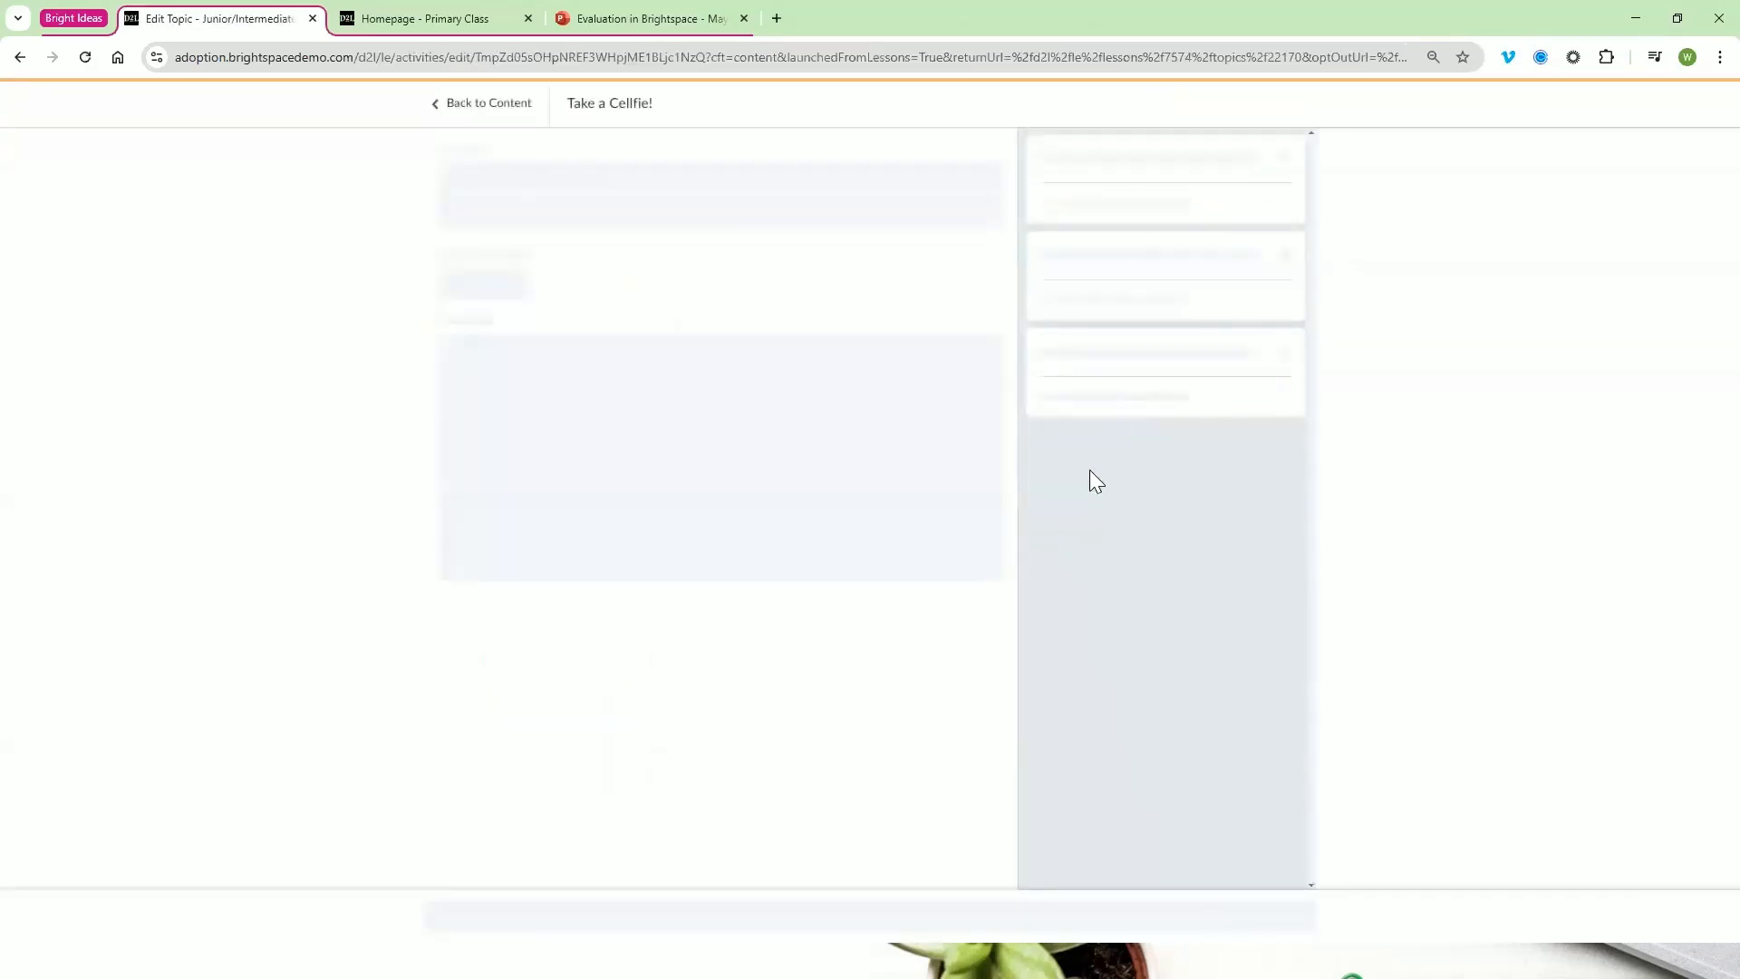
click(1124, 363)
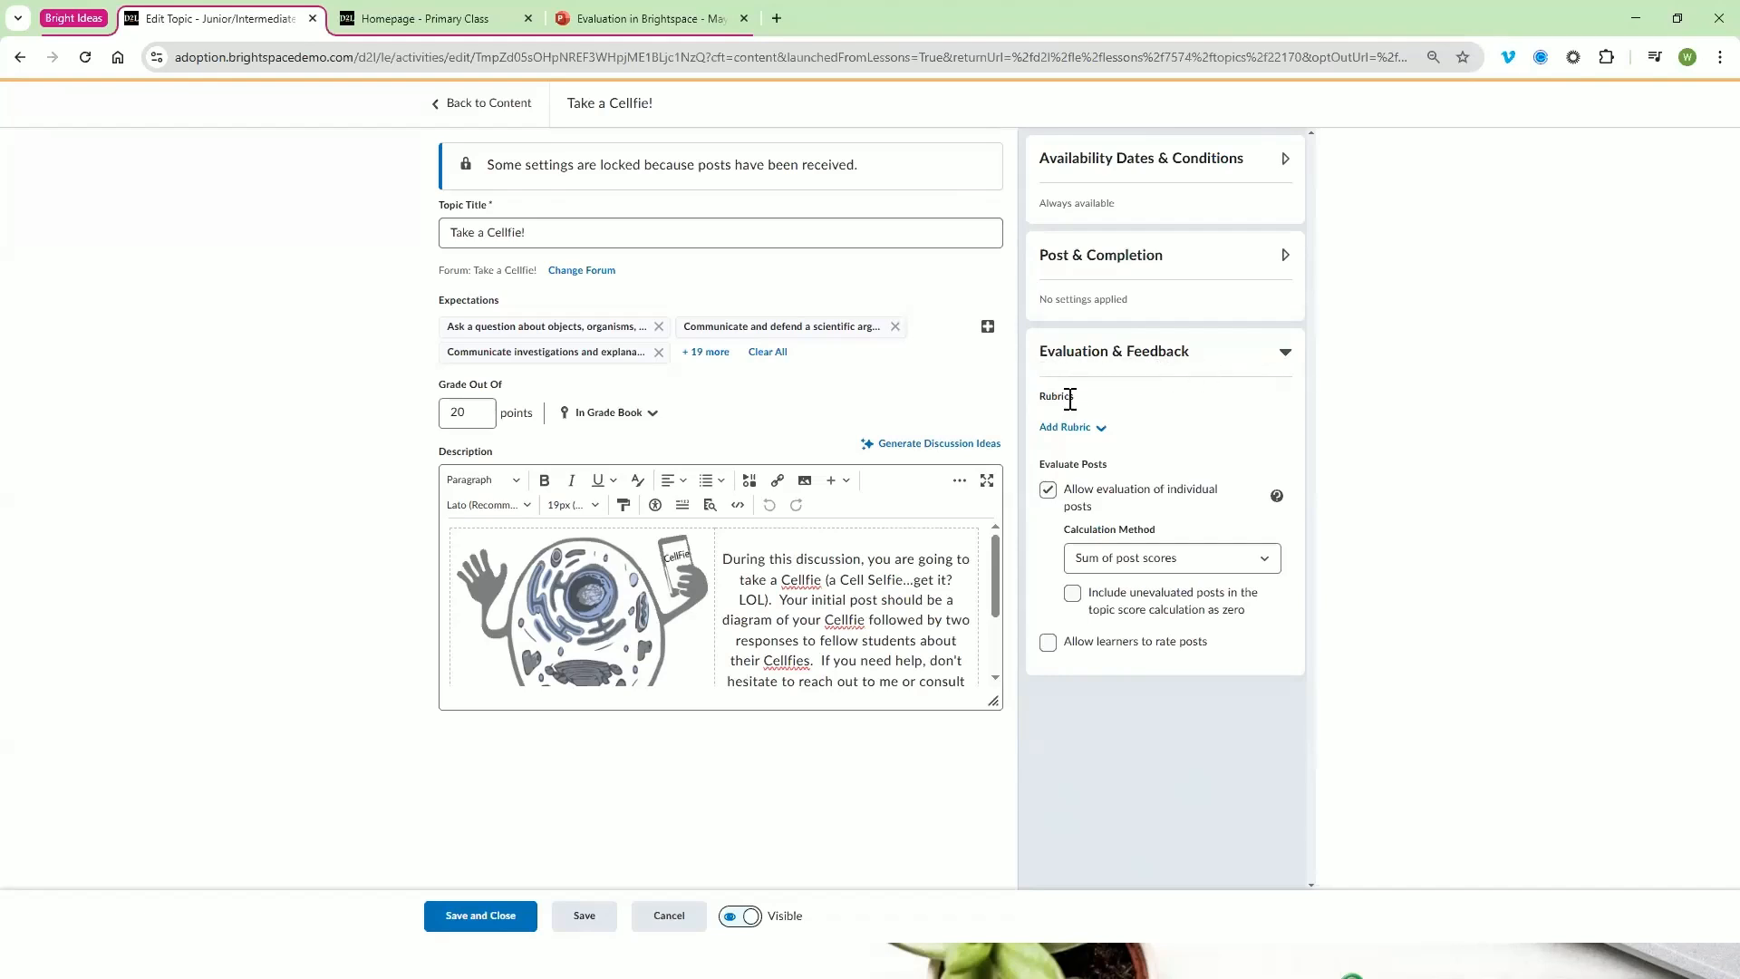
click(1091, 441)
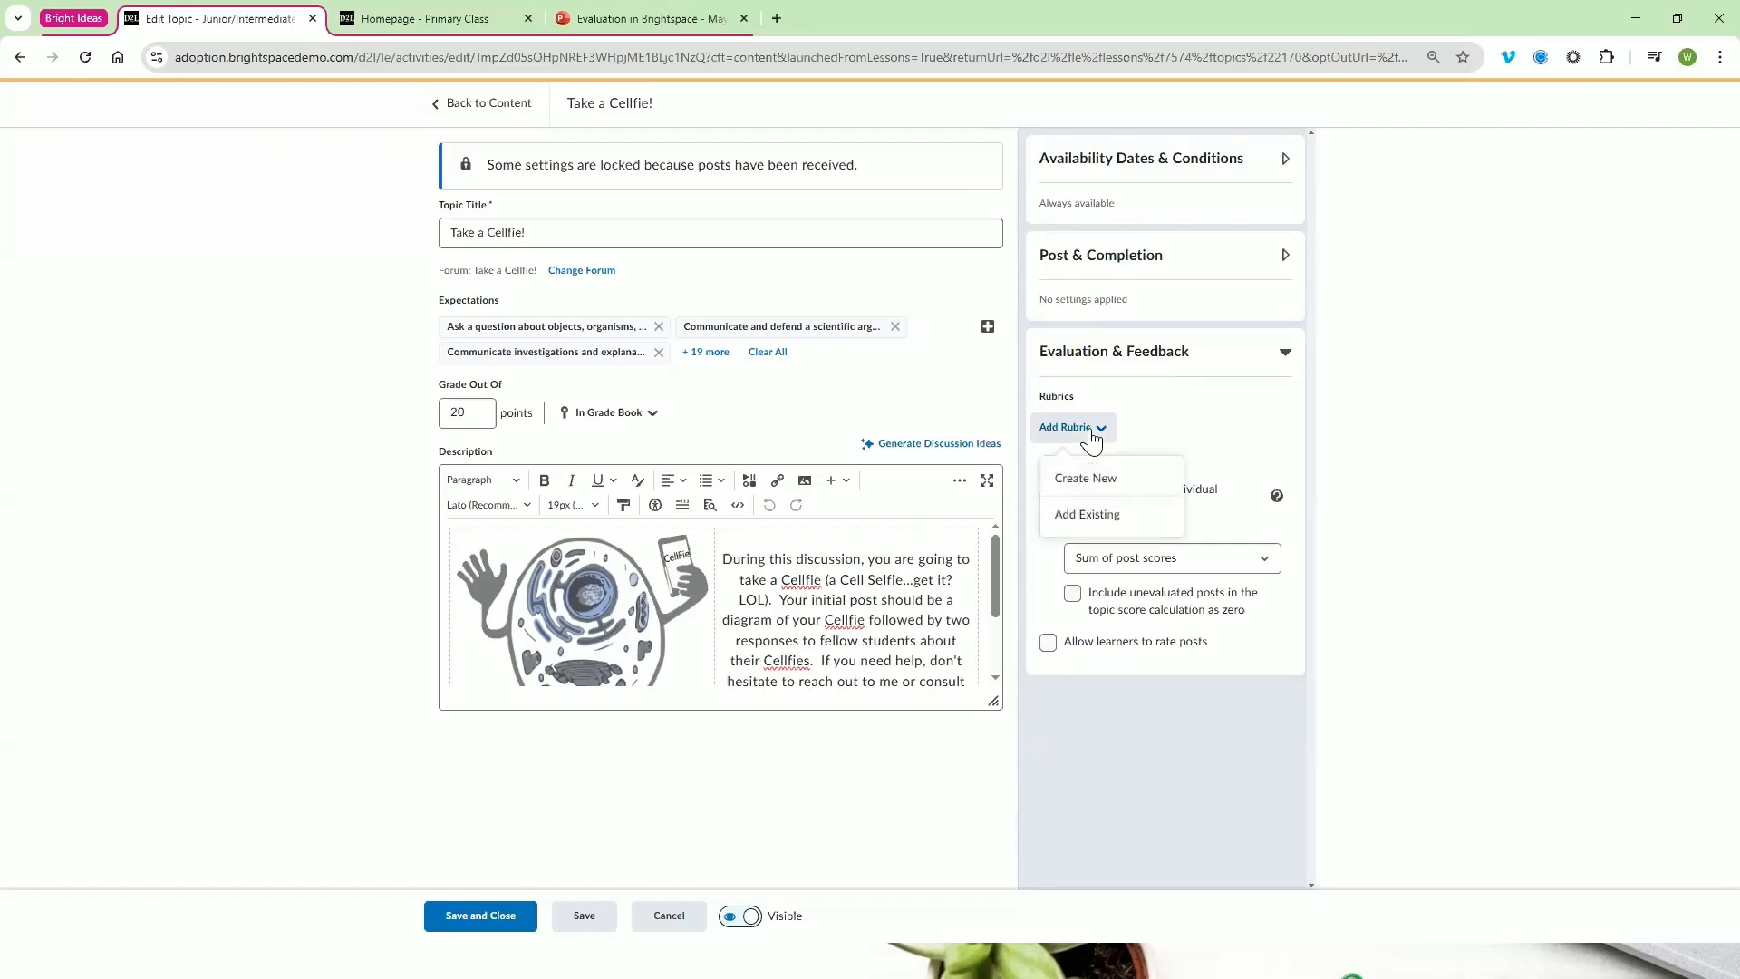
click(1109, 494)
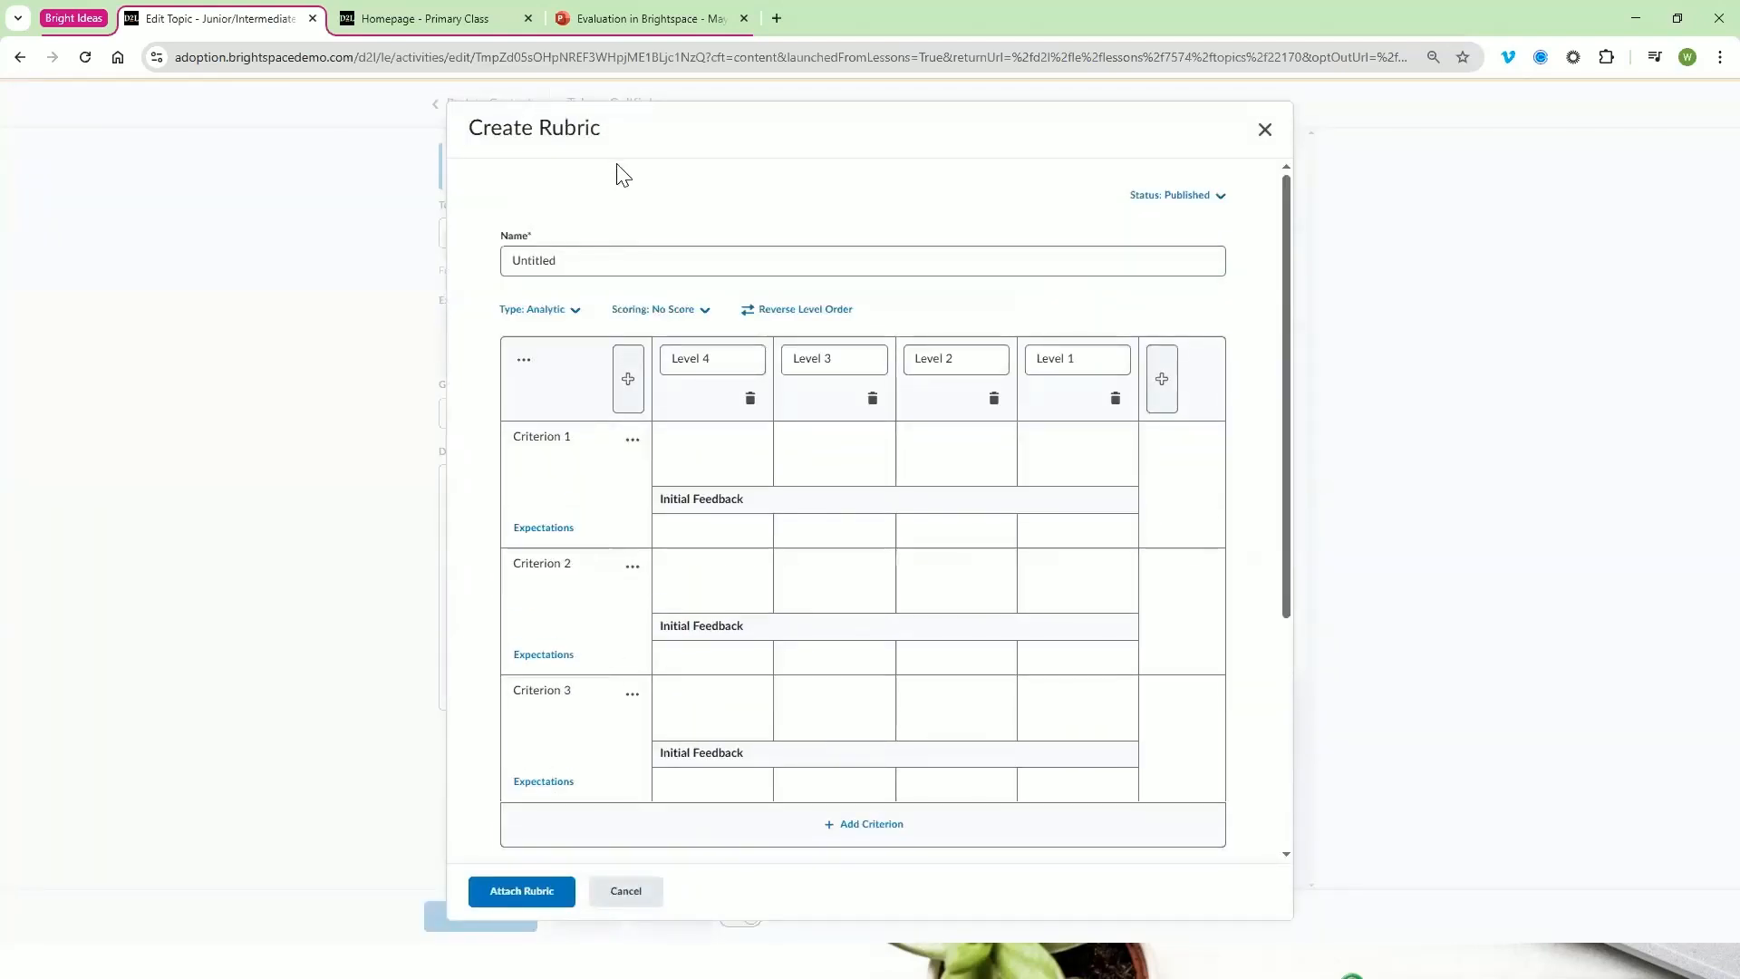
Name the new rubric "Cellfie Test"
double_click(619, 255)
key(BackSpace)
text(Q)
text(ellfie Test)
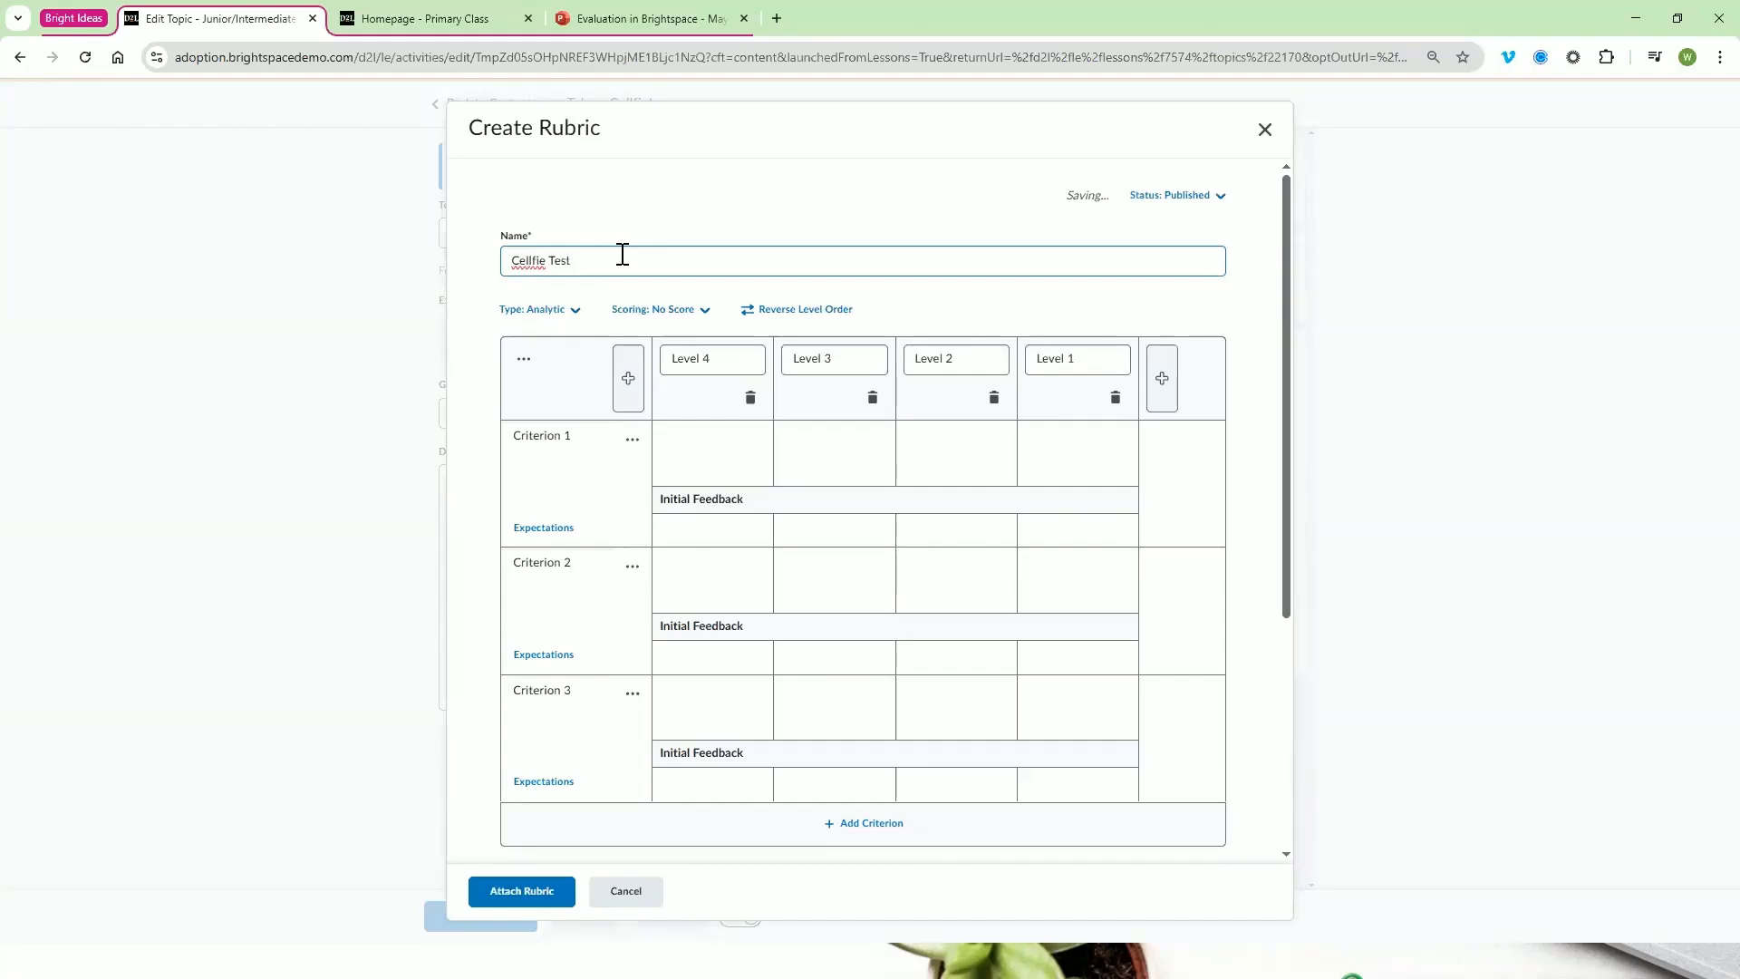
click(635, 225)
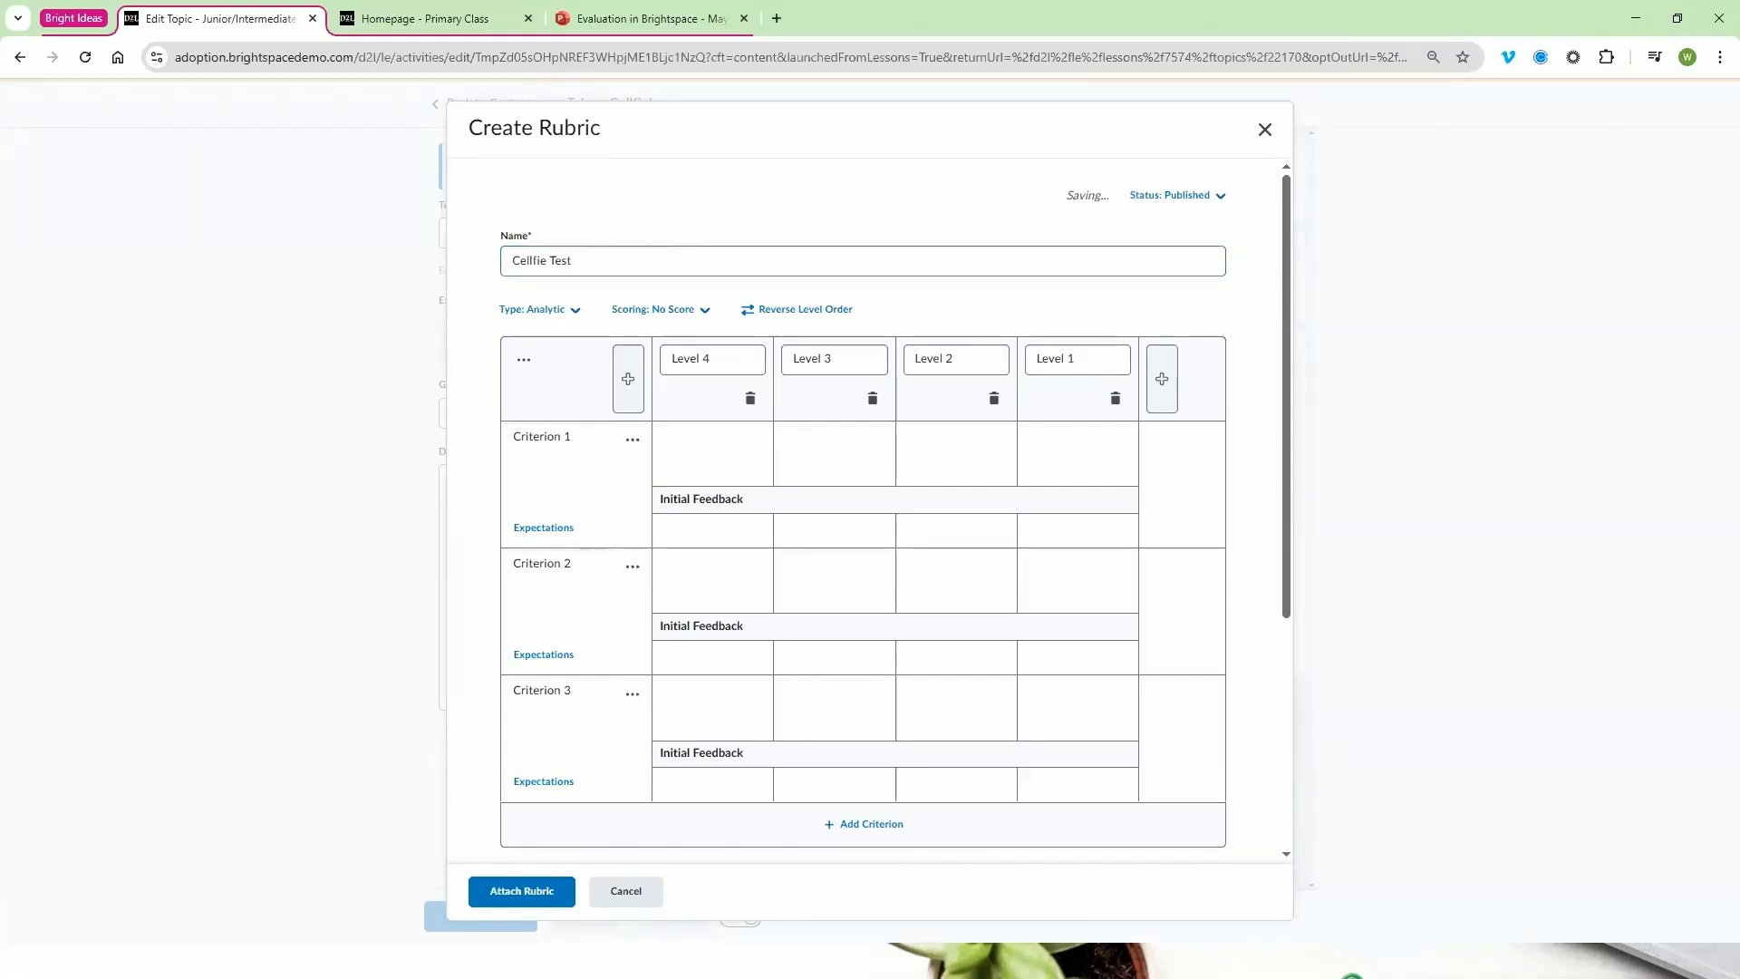
Switch the rubric type to Holistic and back to Analytic
click(577, 311)
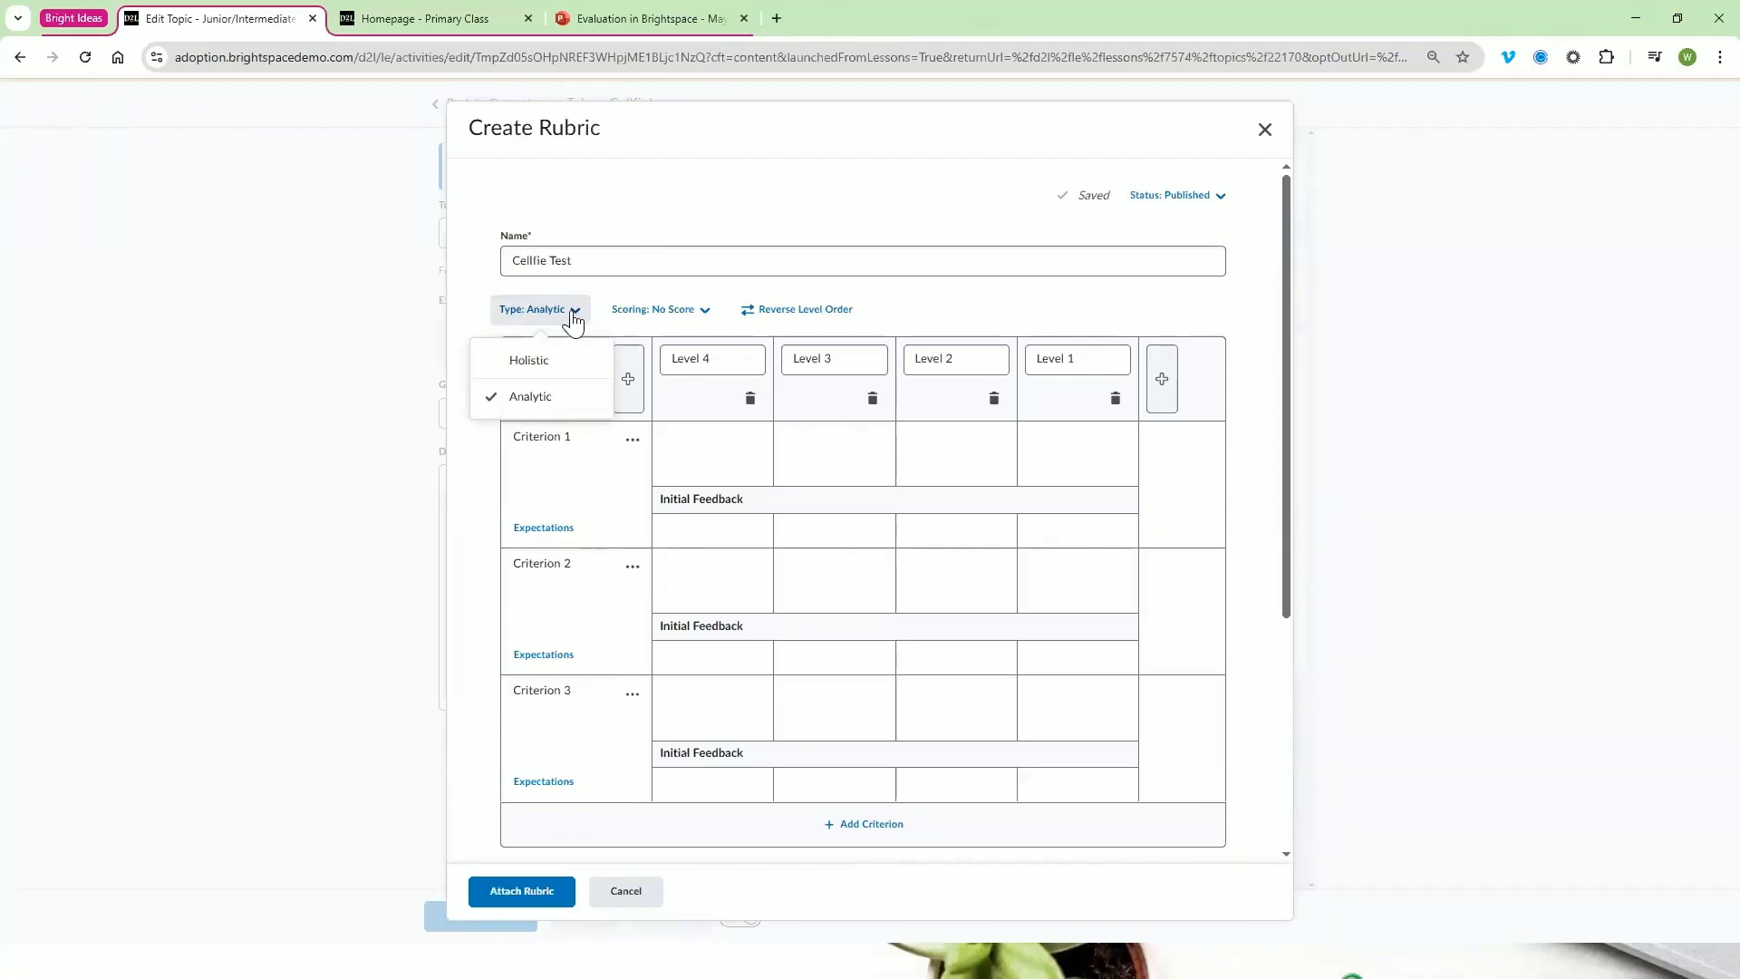
click(575, 369)
click(780, 261)
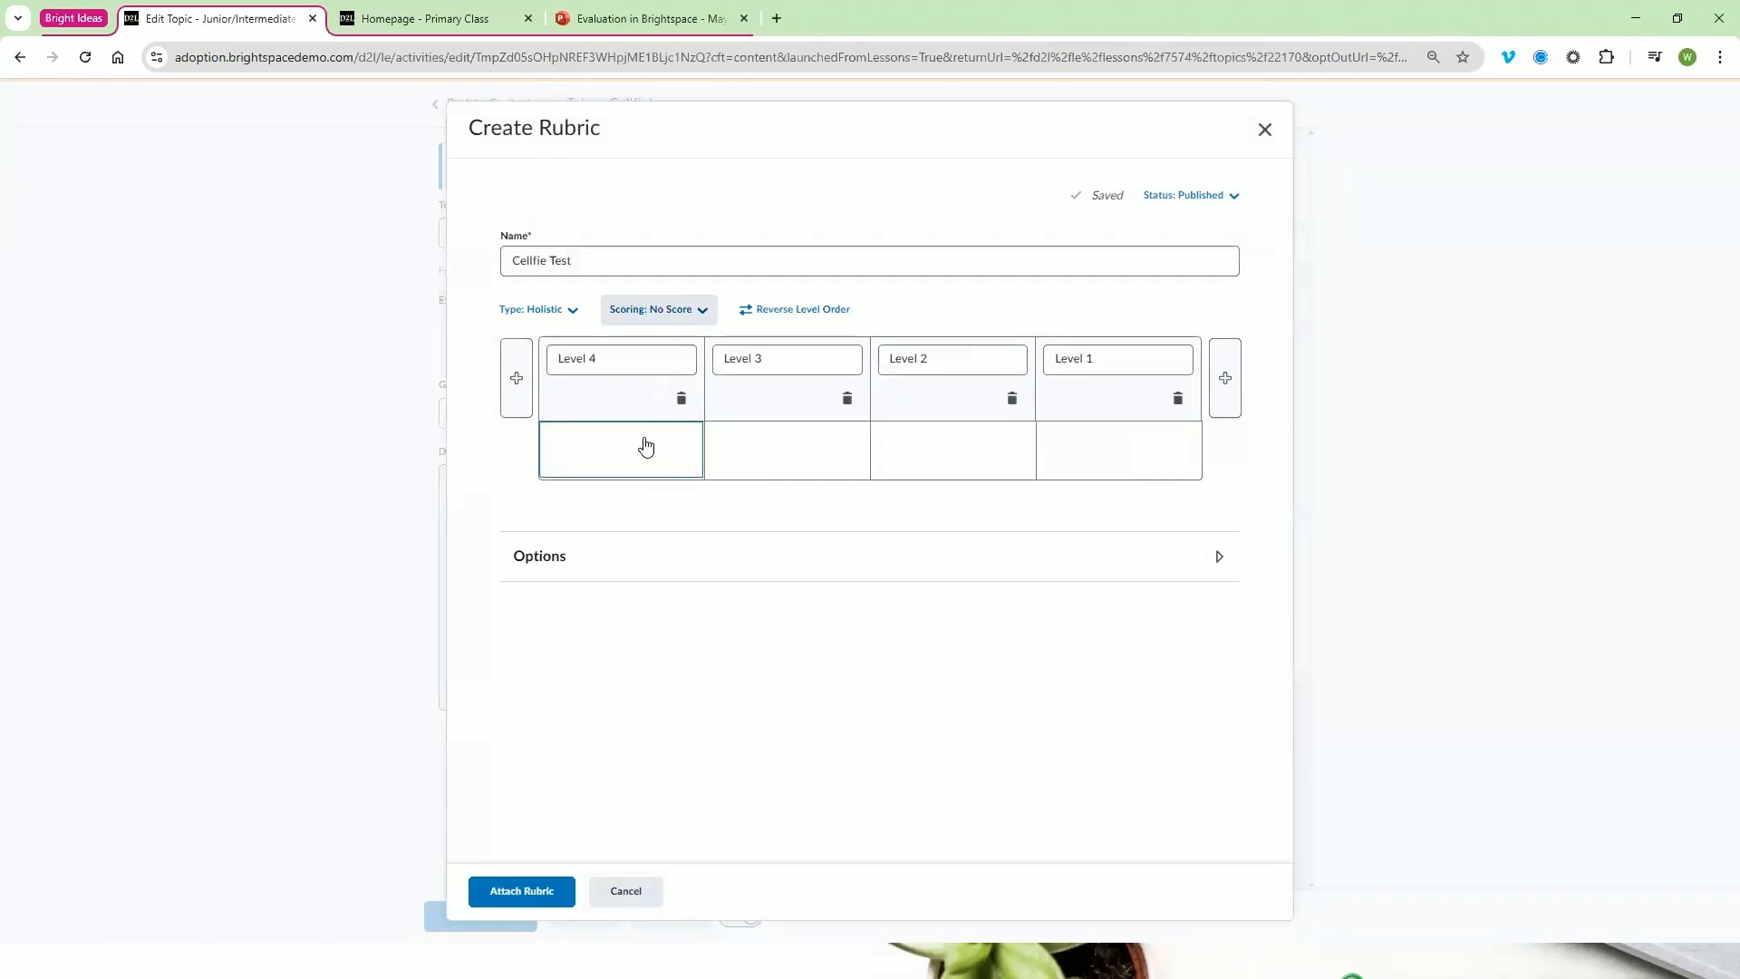
click(571, 313)
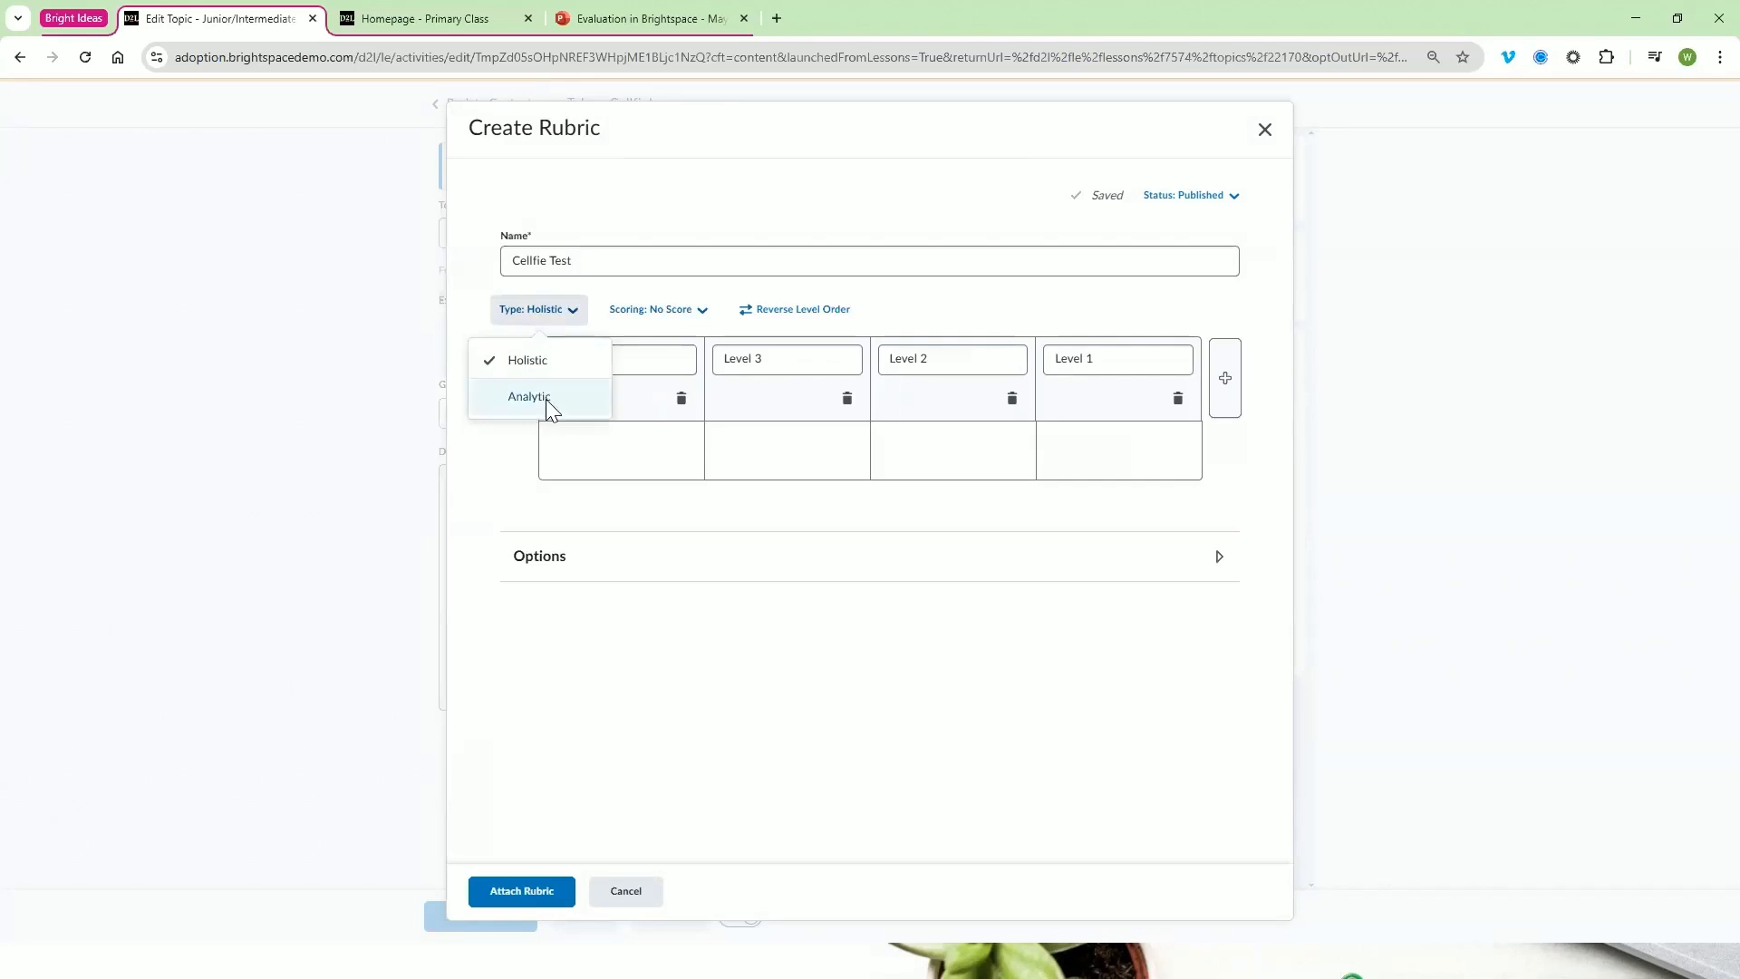
click(546, 397)
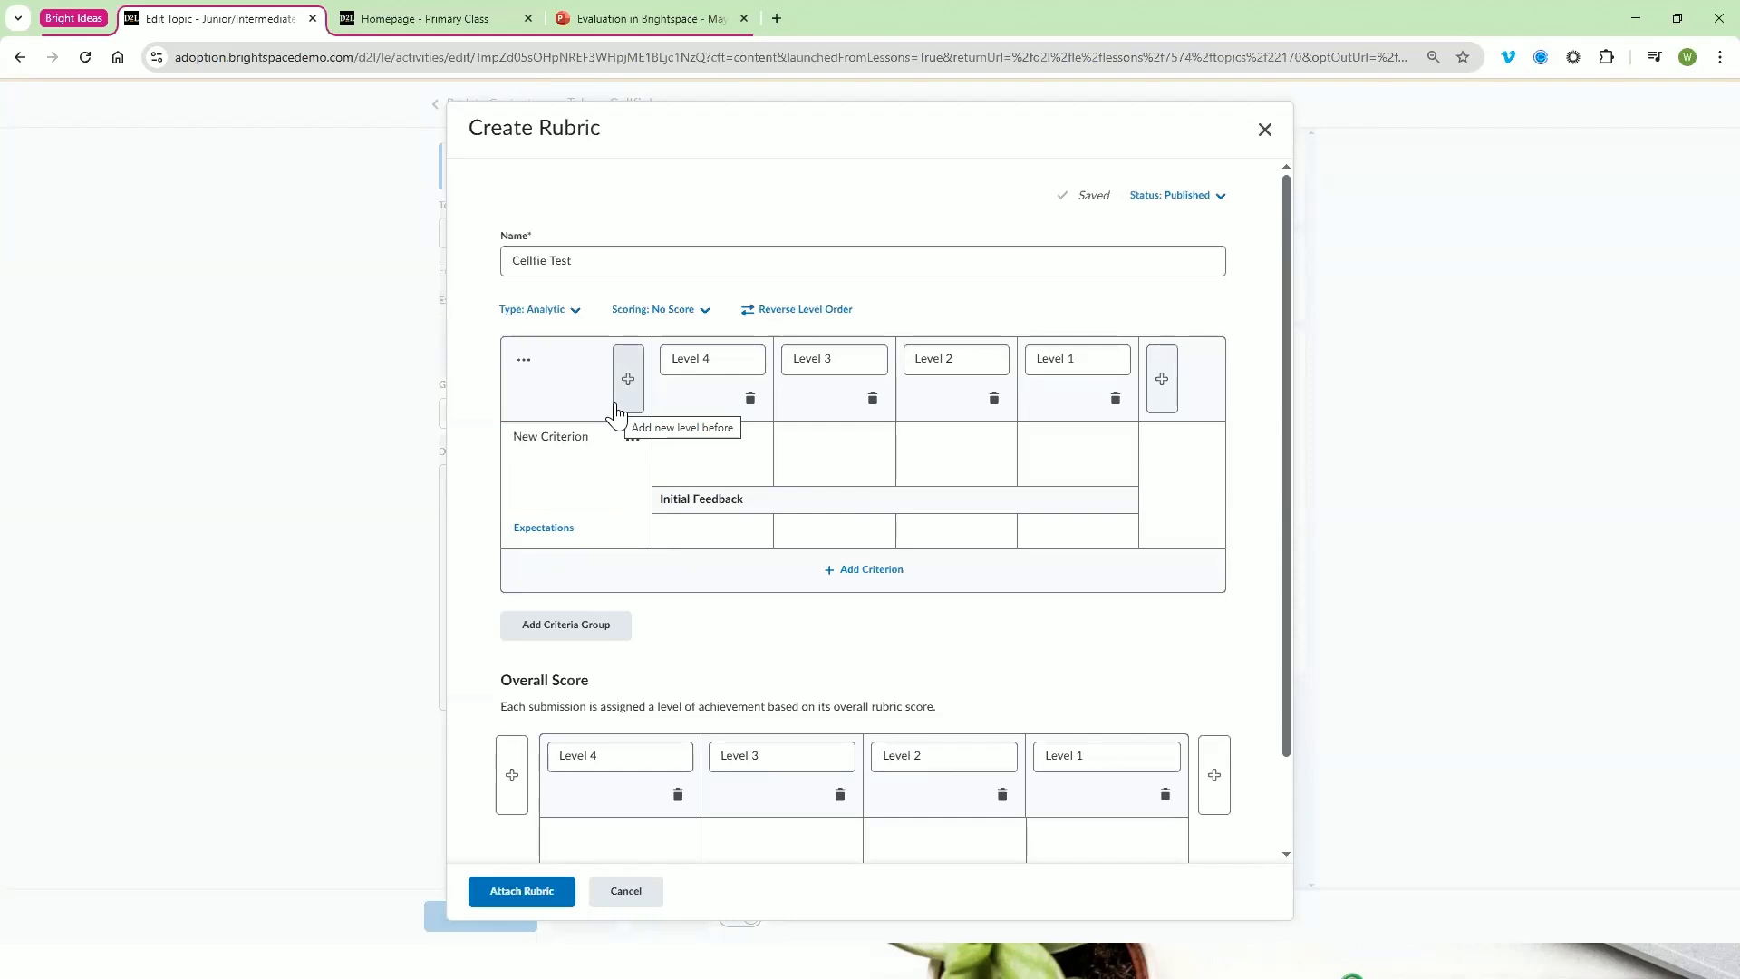
Set the Cellfie Test rubric type to Holistic
click(548, 313)
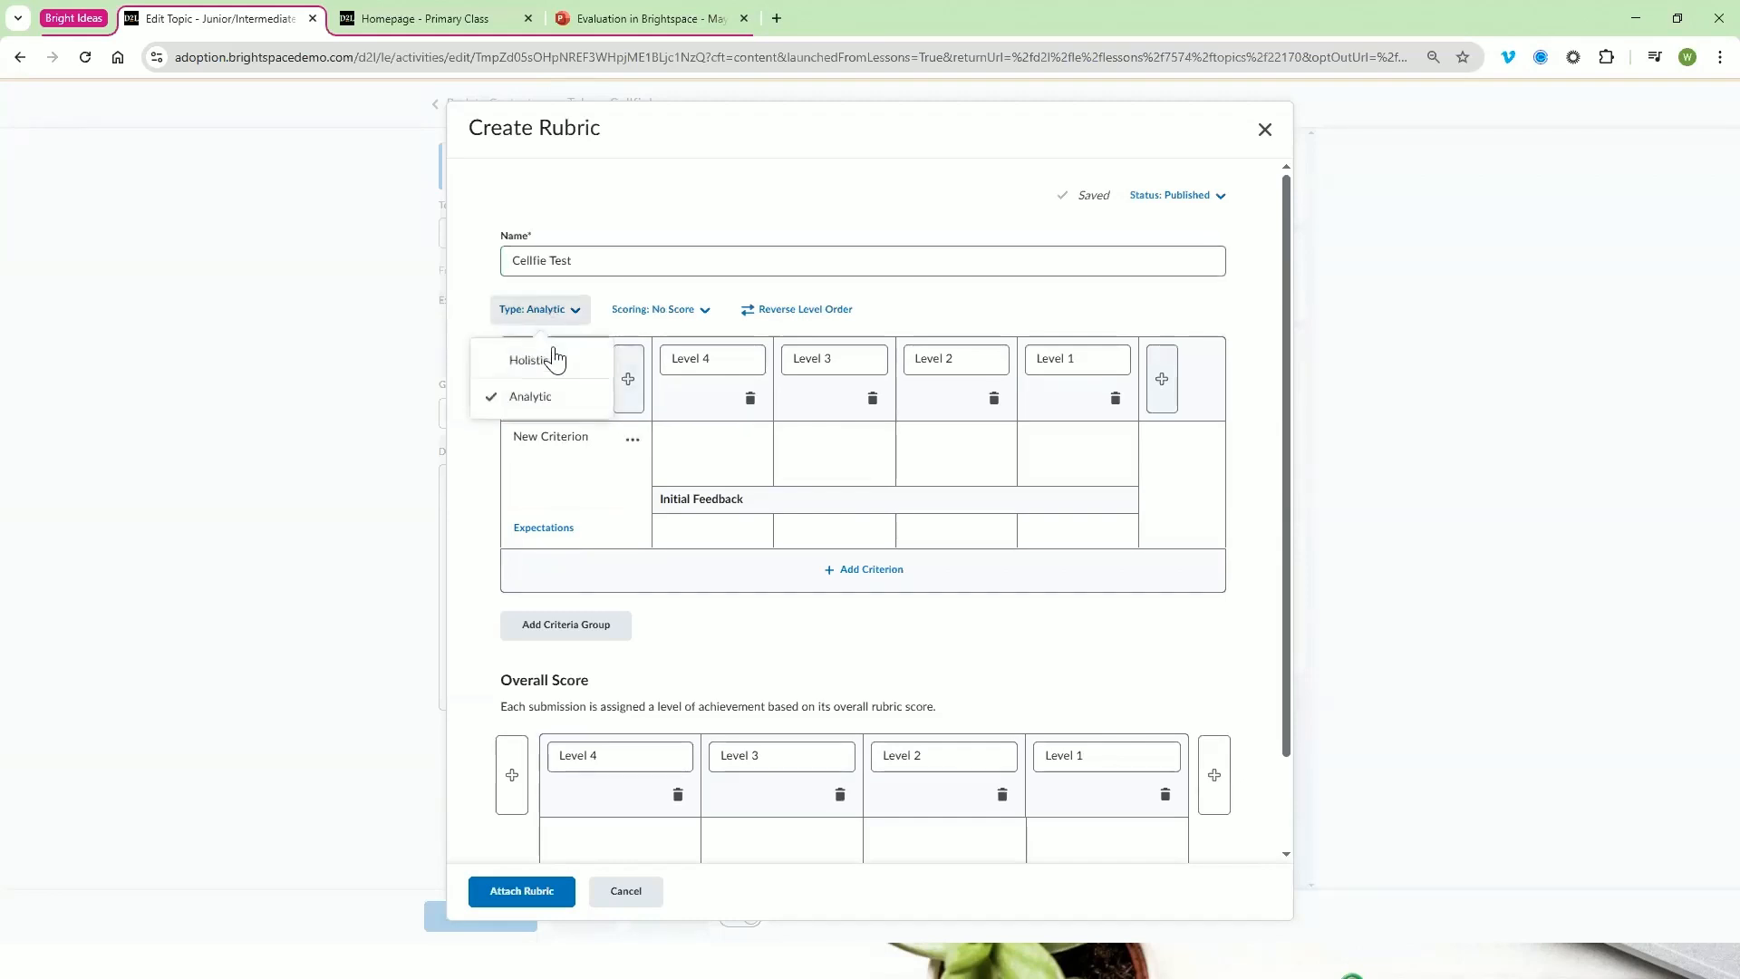
click(534, 361)
click(802, 258)
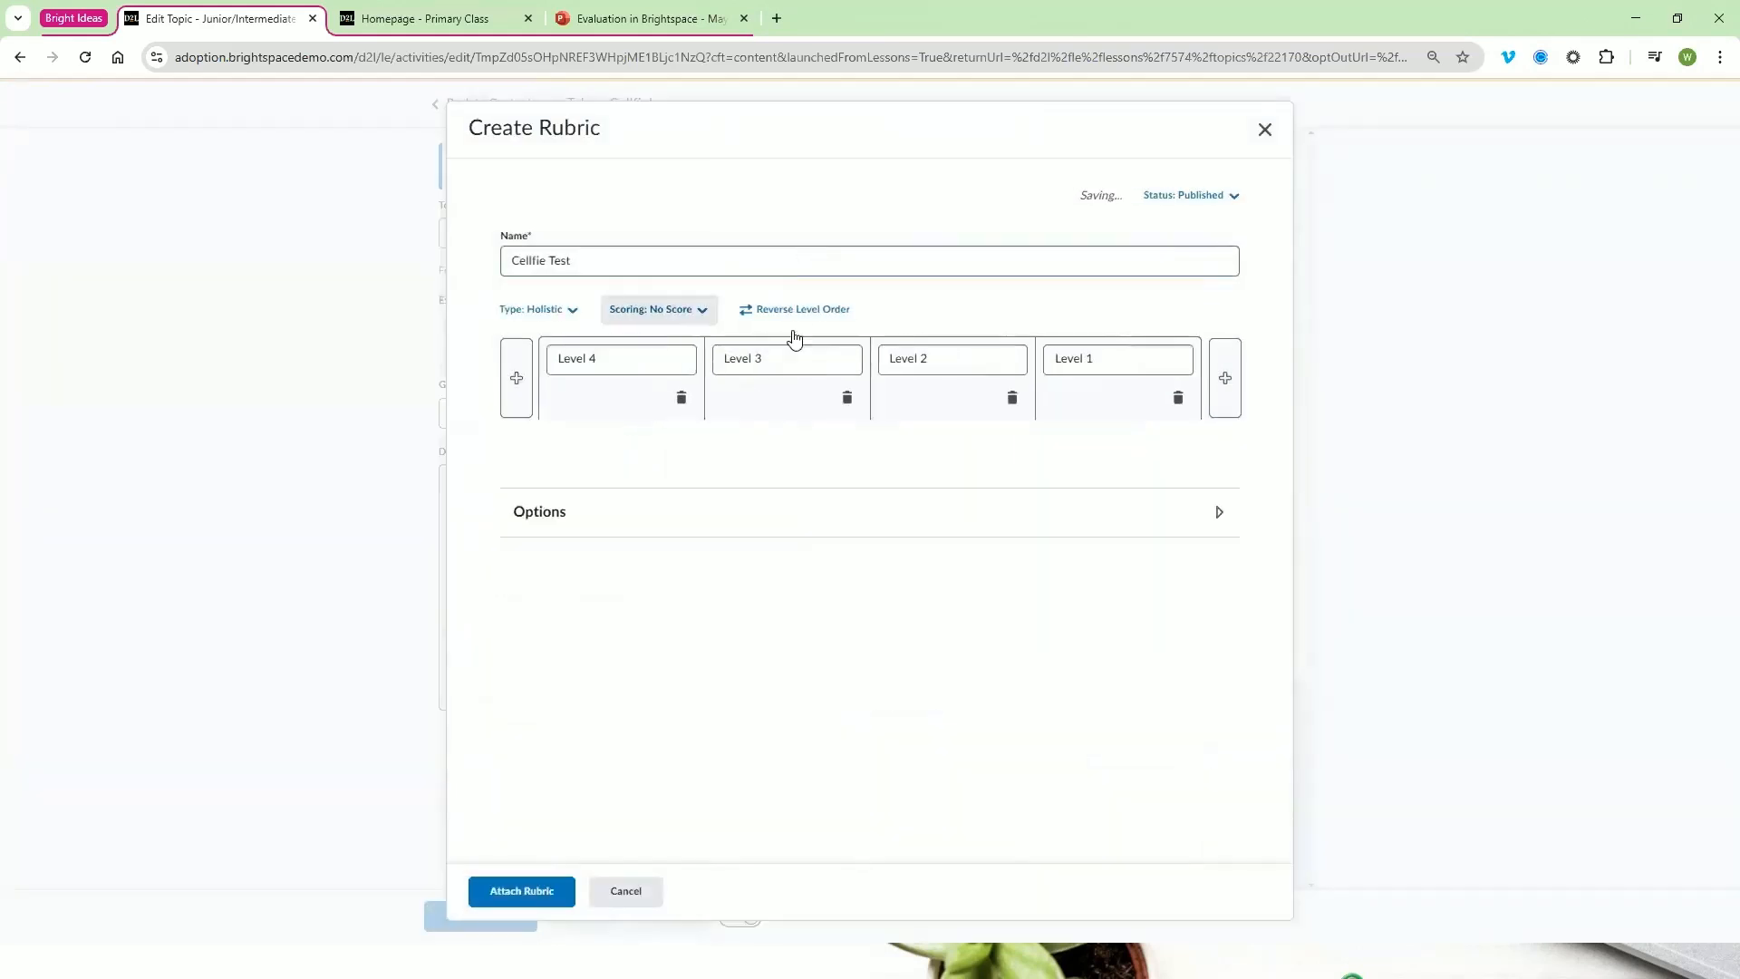
Delete the Level 4 column from the holistic rubric
click(639, 469)
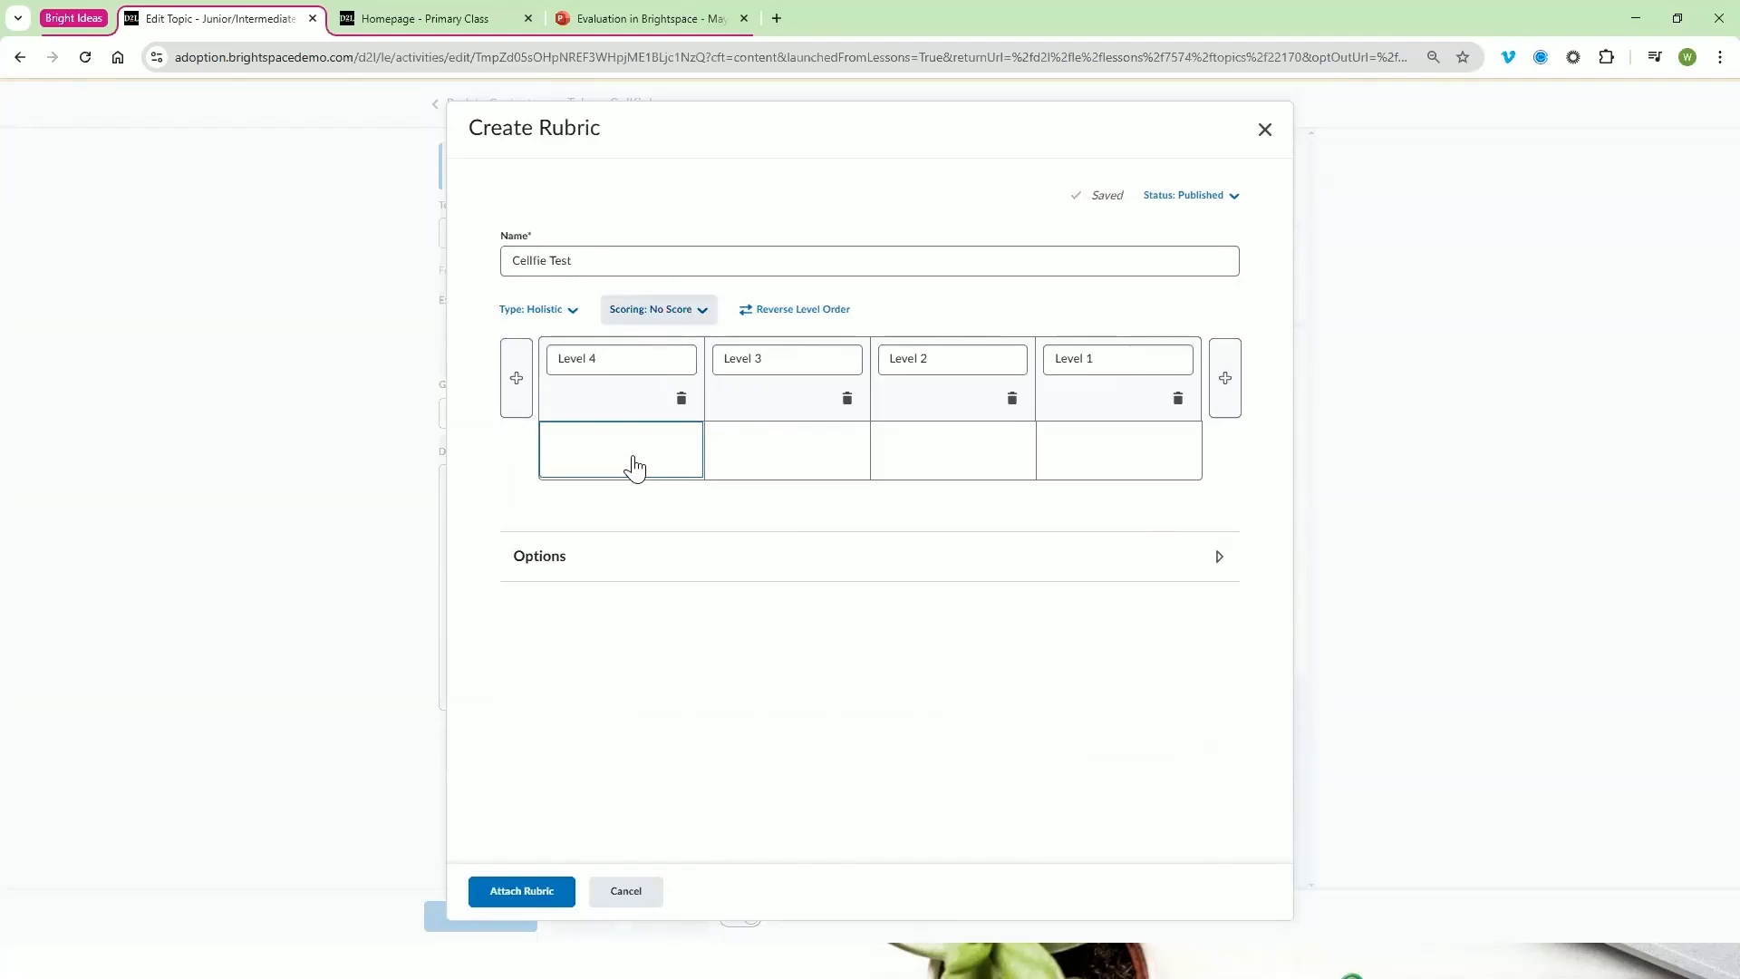
click(632, 456)
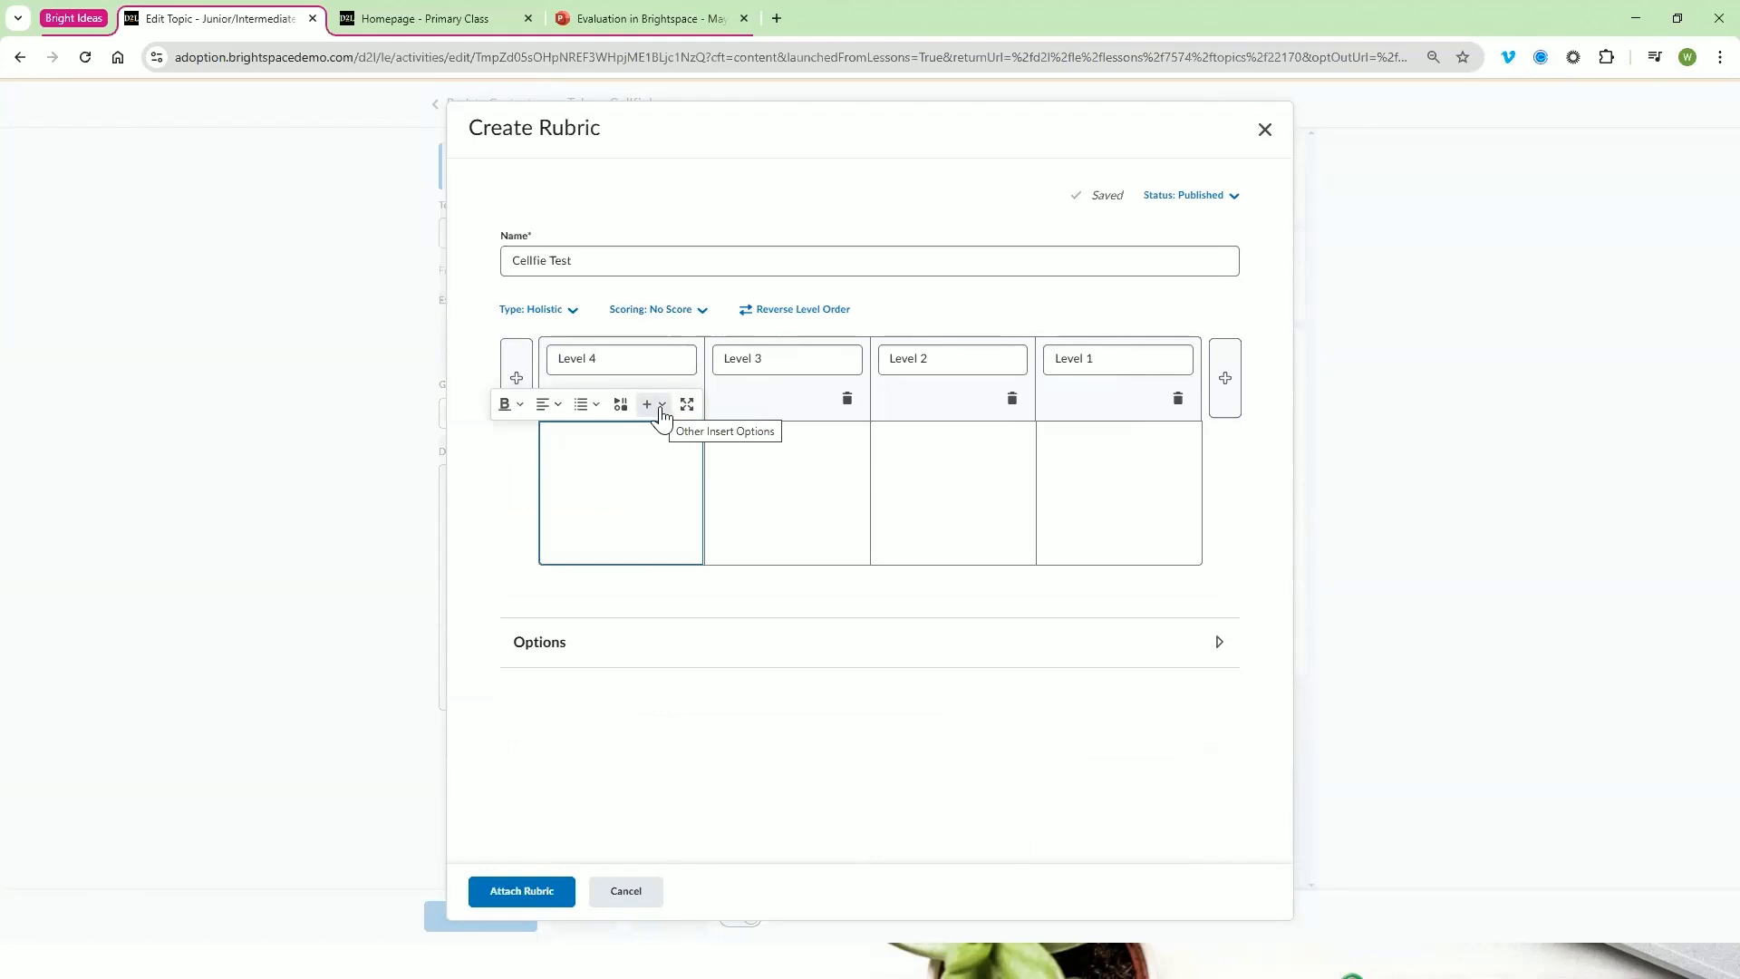
click(773, 405)
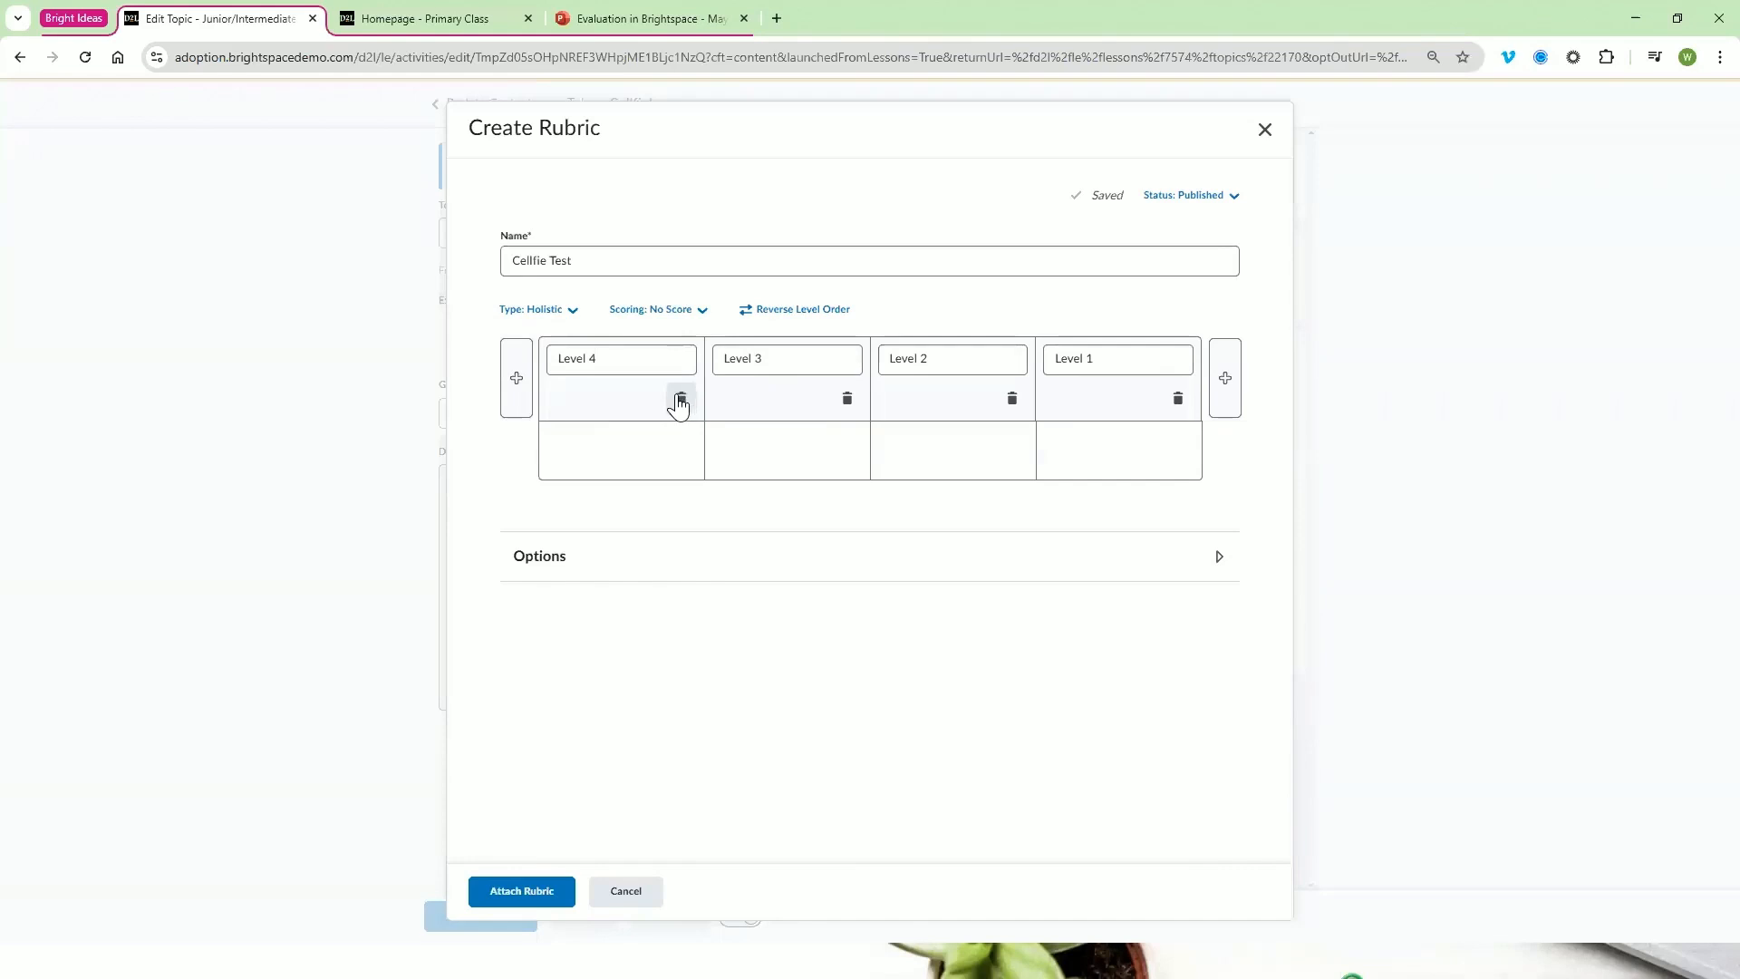
click(682, 403)
click(798, 246)
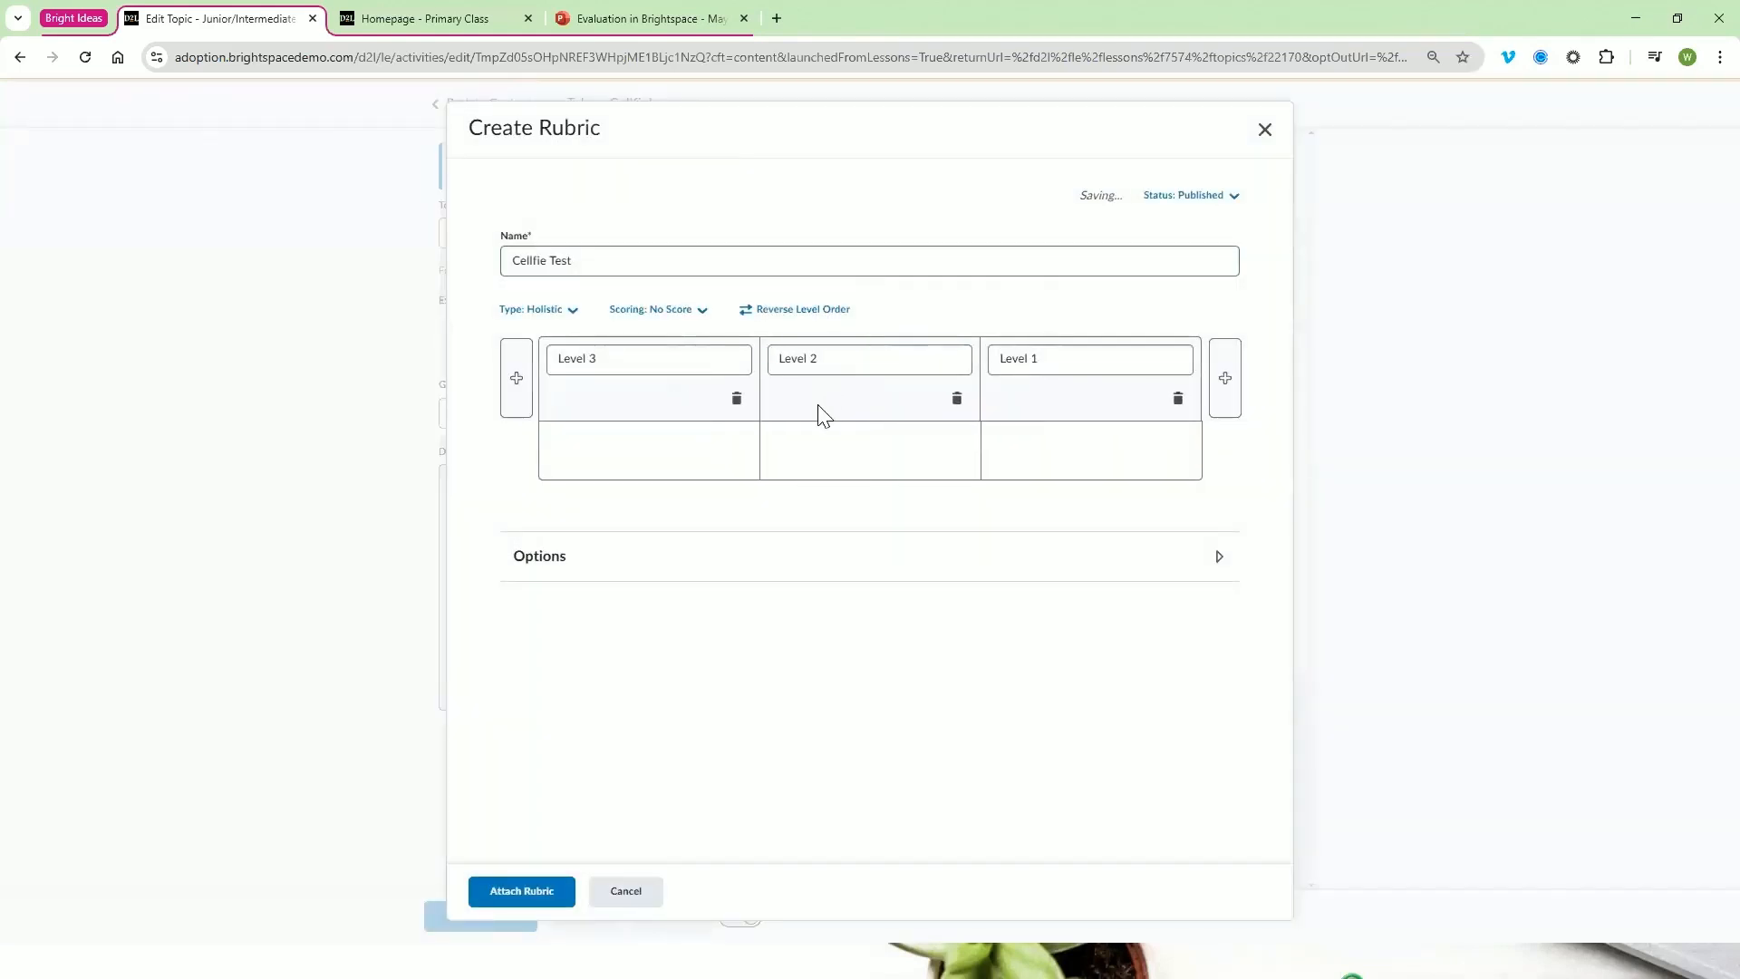
Insert the green smiley Level 3.JPG from the computer into the Level 3 description, marked as decorative and saved as a new file
click(657, 453)
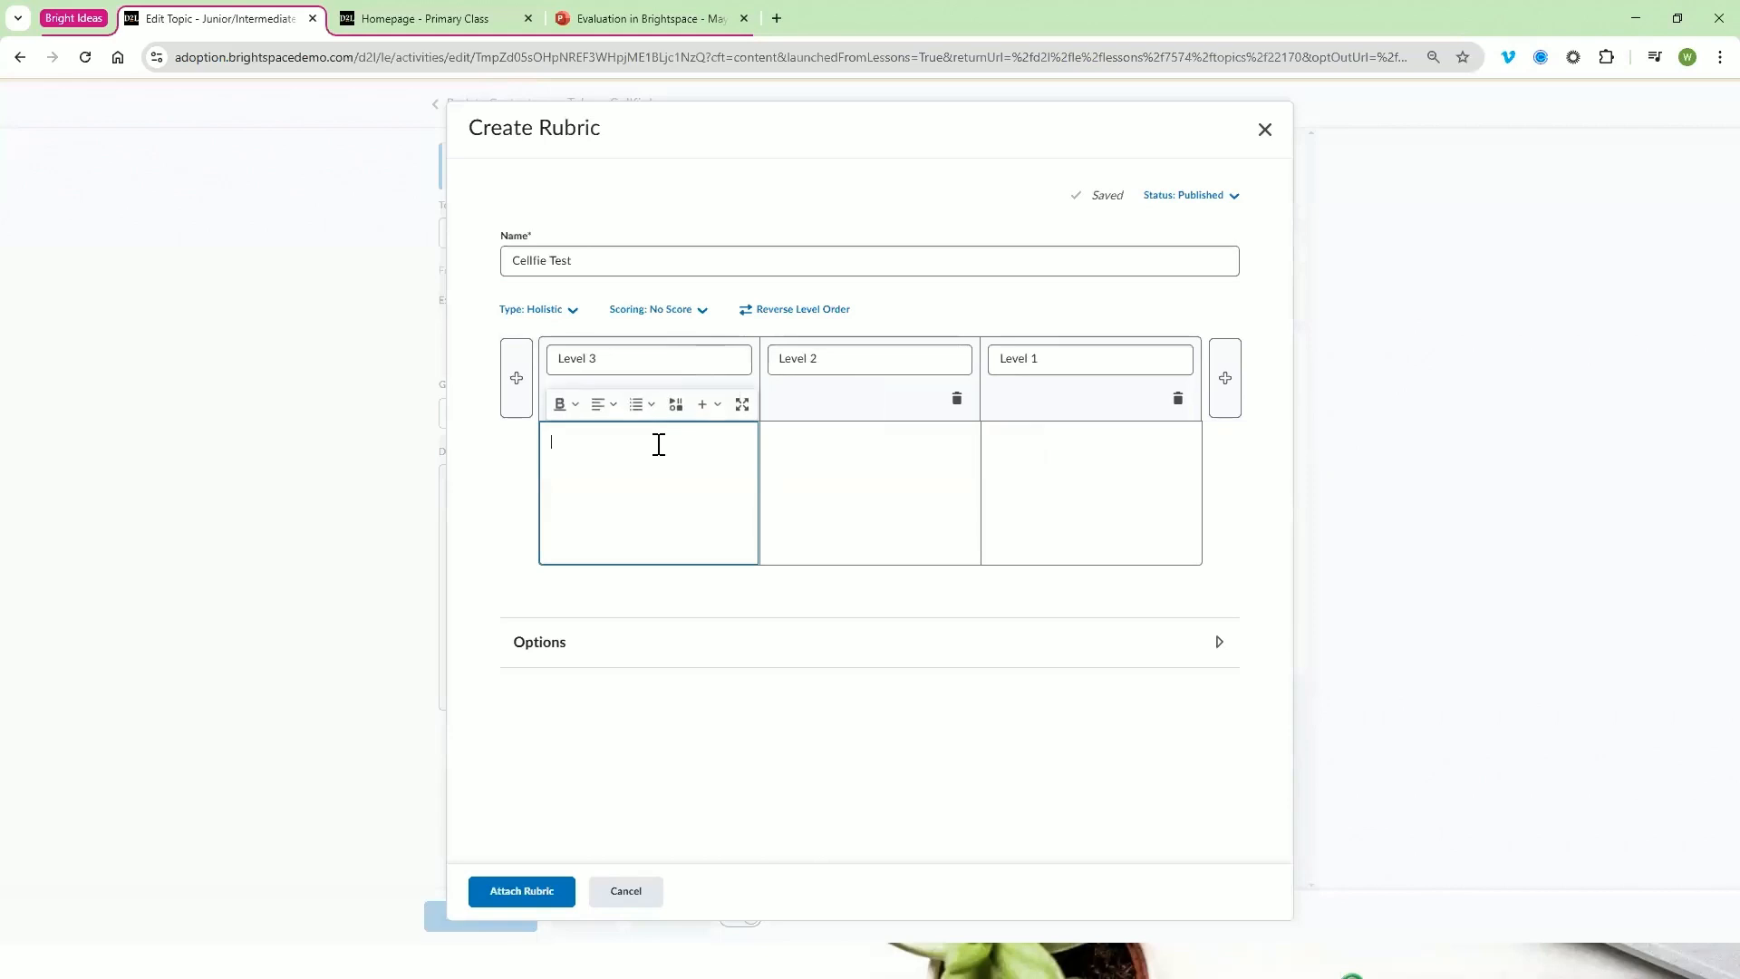
click(718, 405)
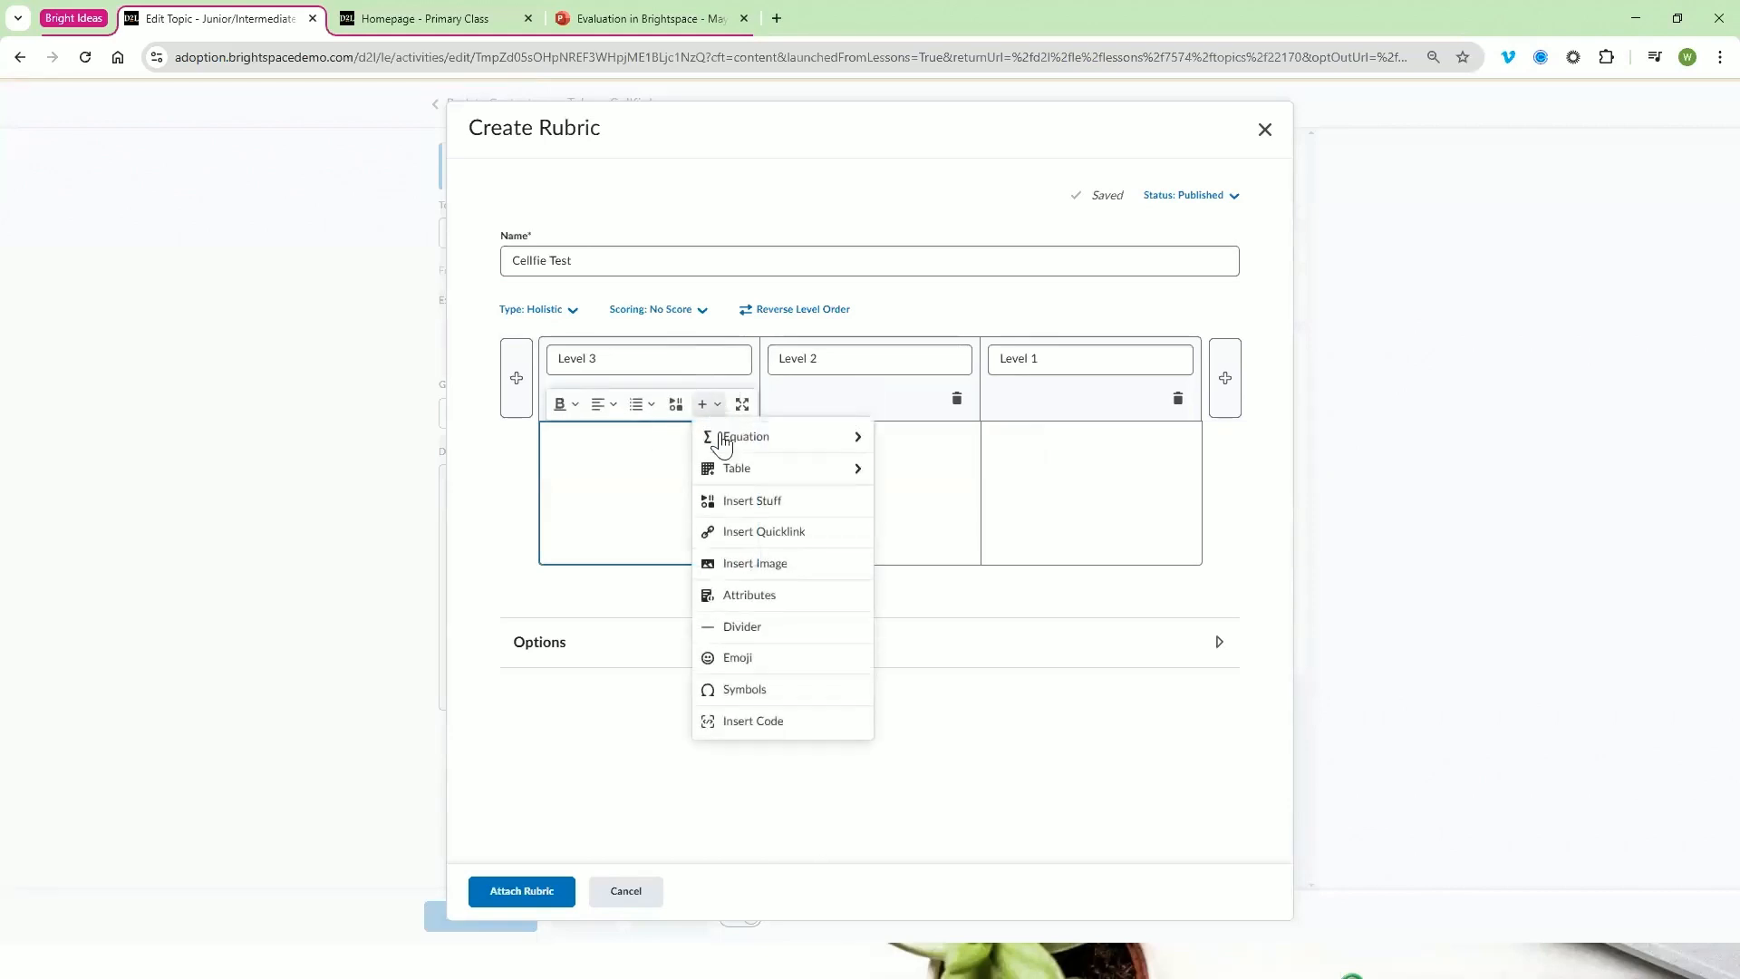
click(804, 575)
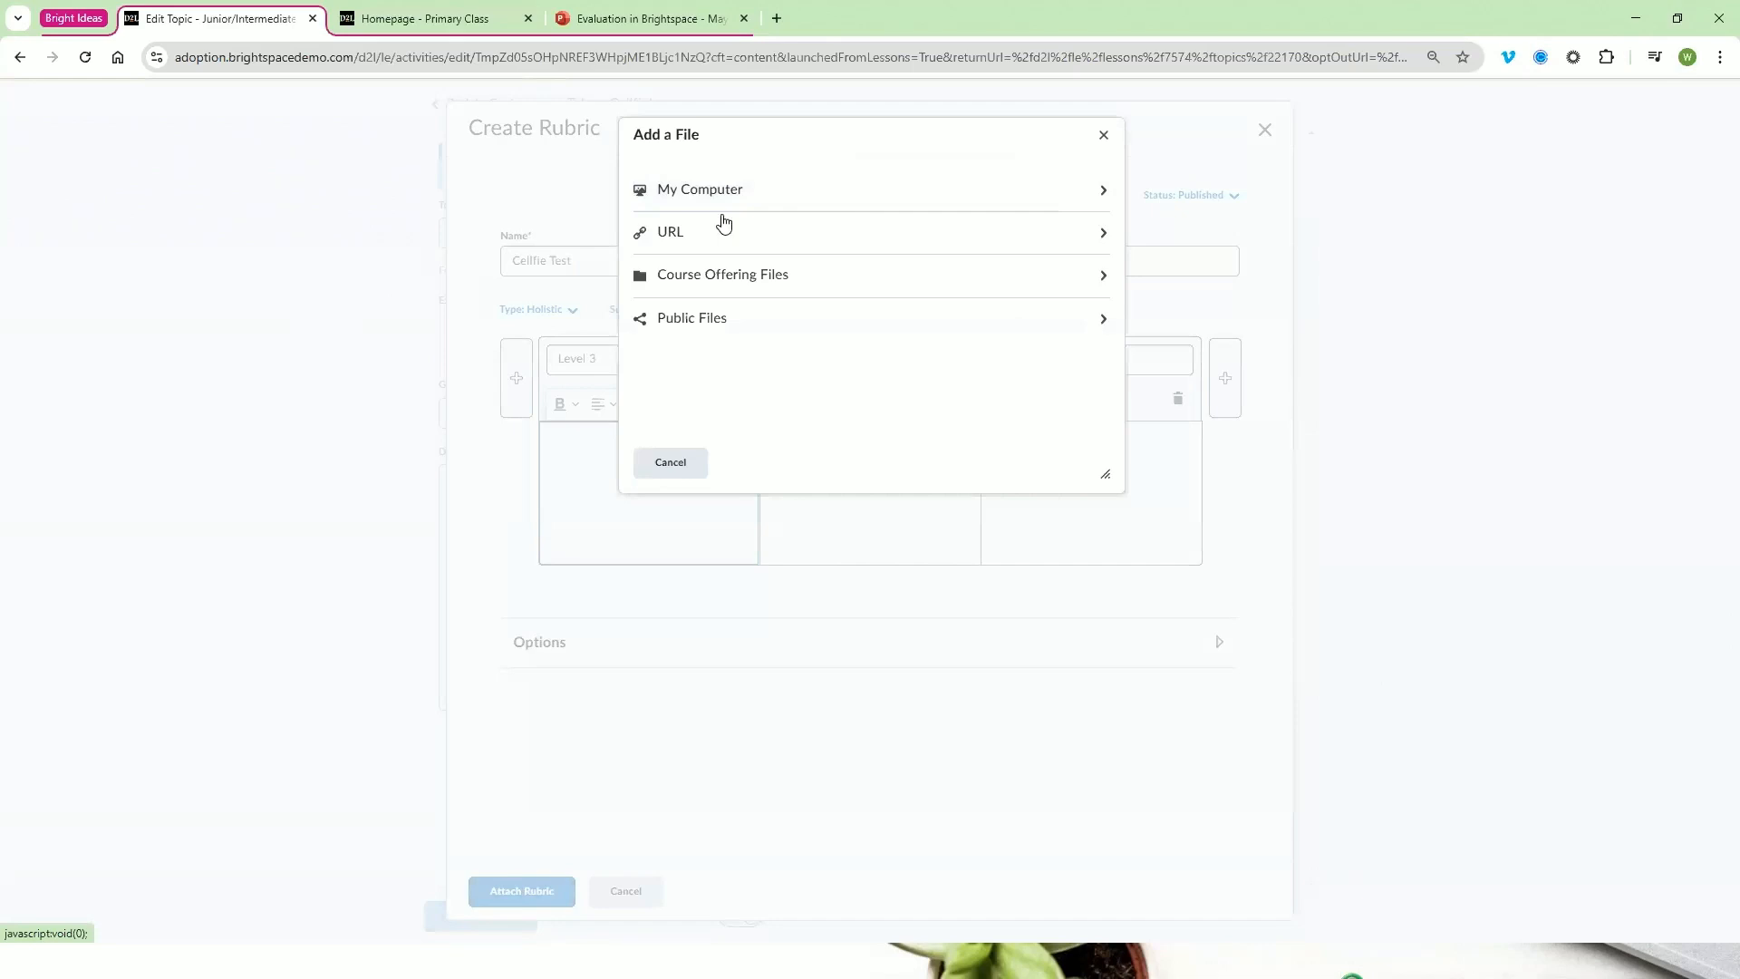
click(836, 206)
click(707, 210)
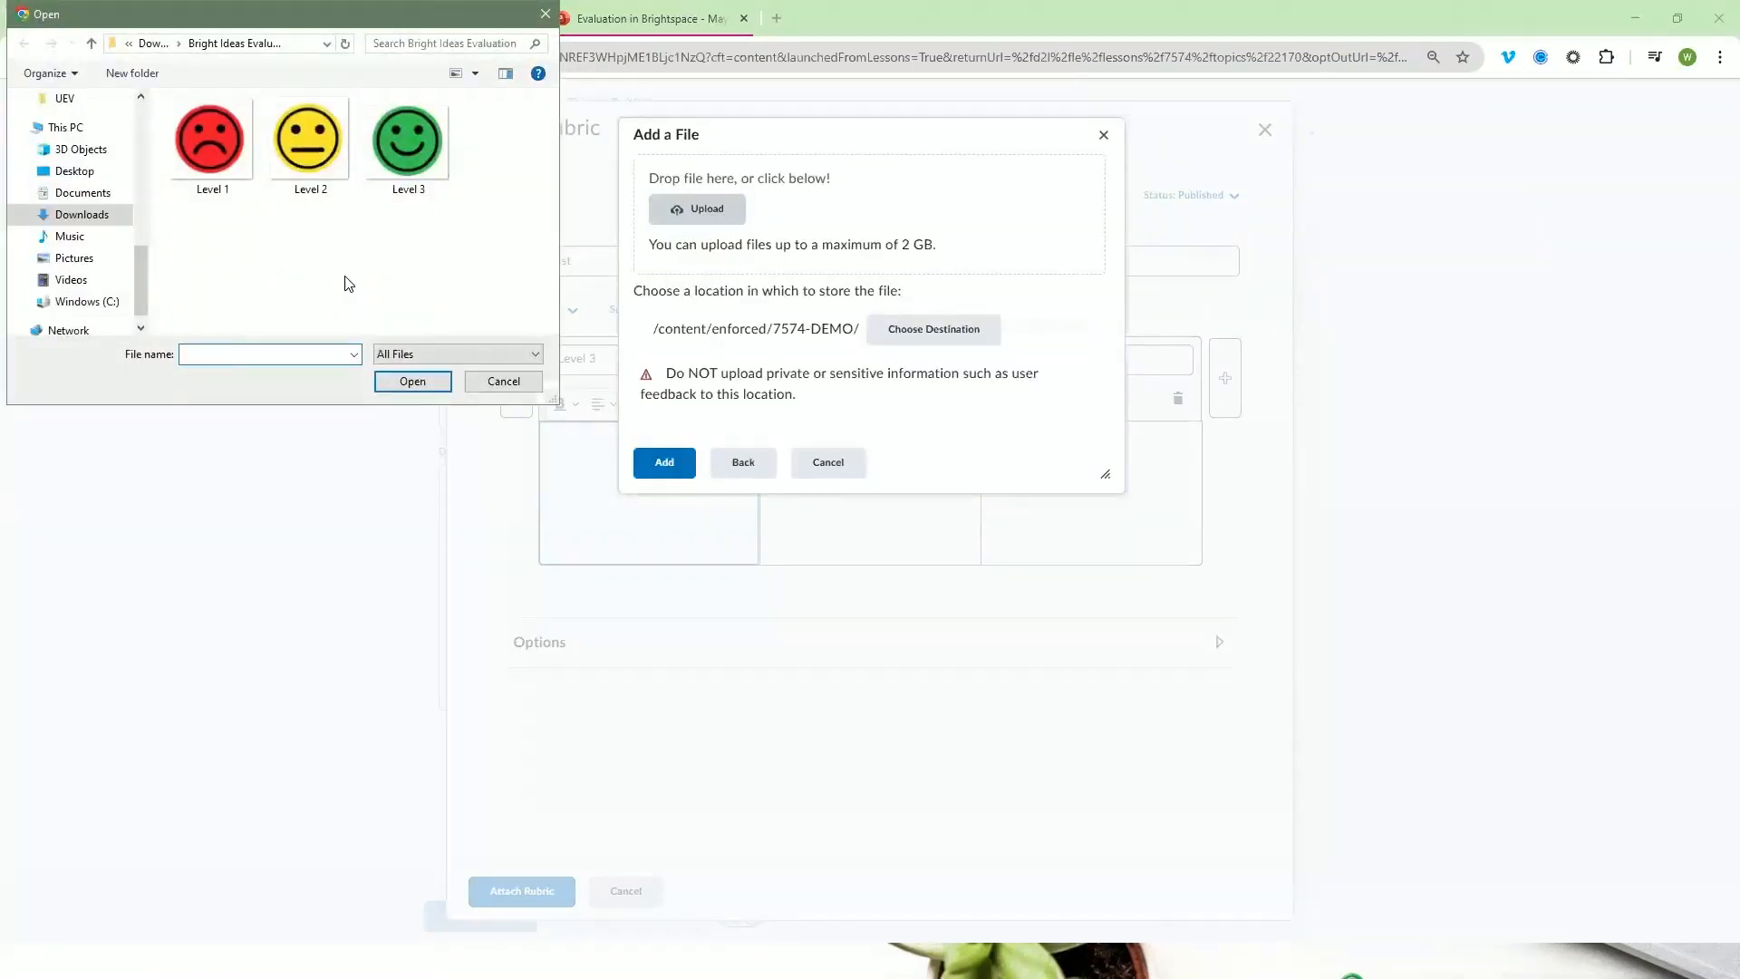
double_click(406, 152)
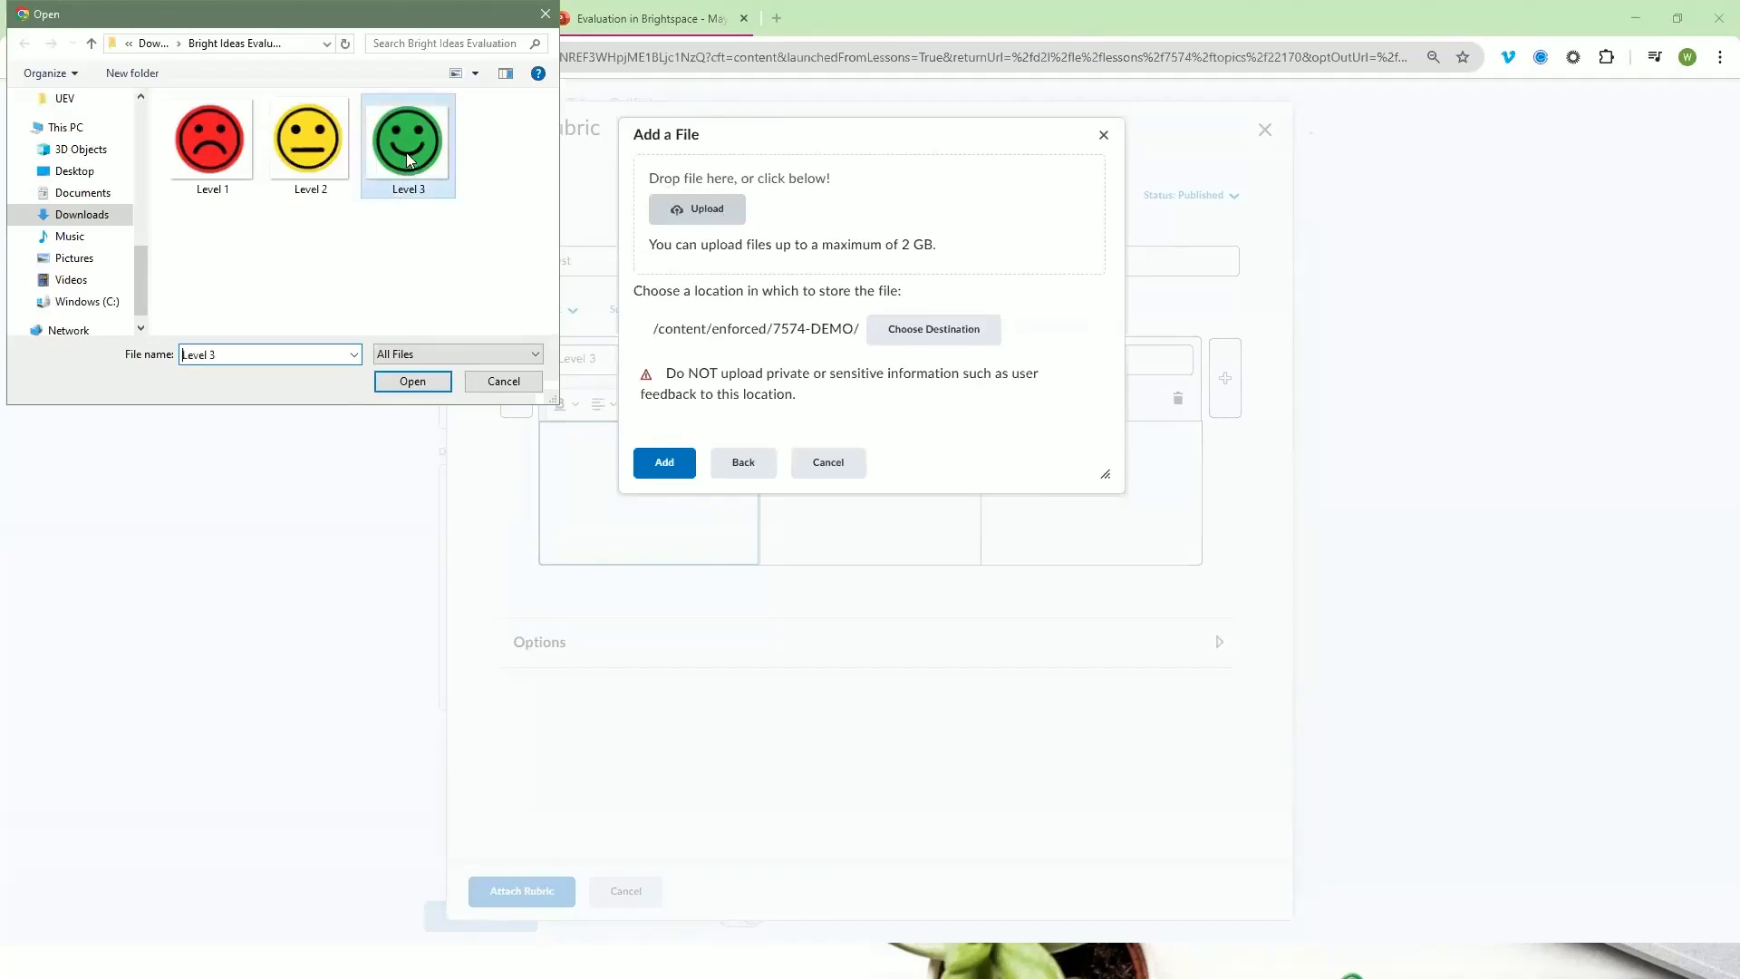
click(666, 465)
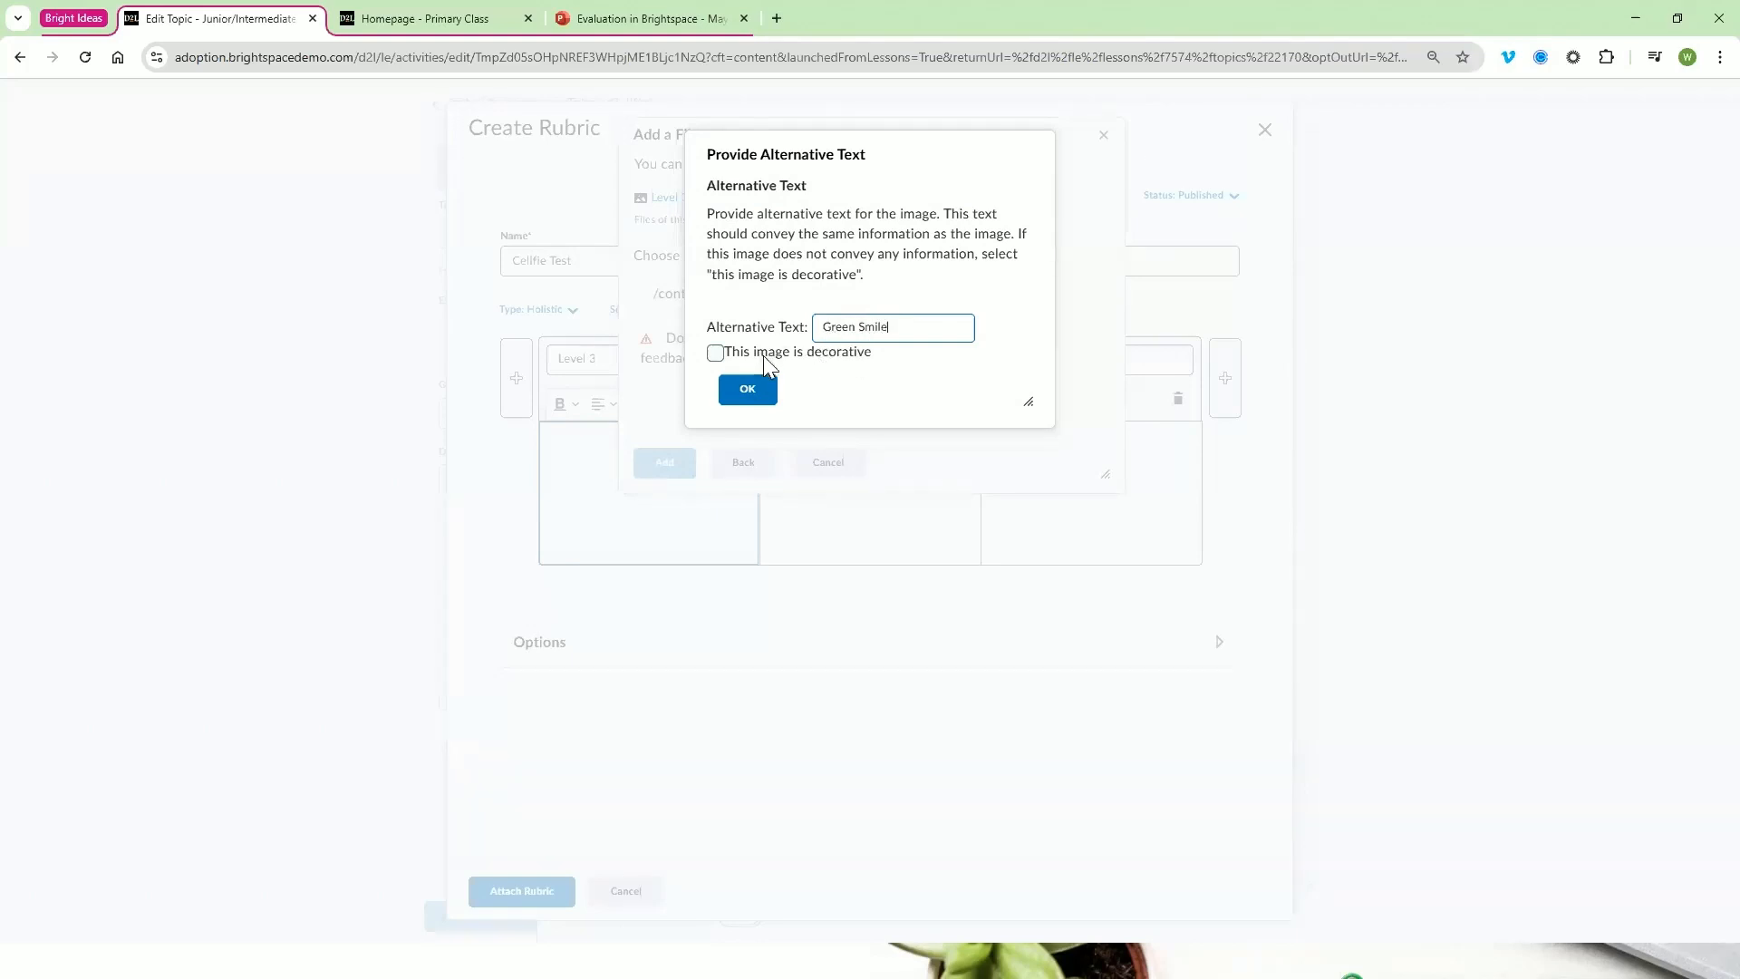
click(716, 353)
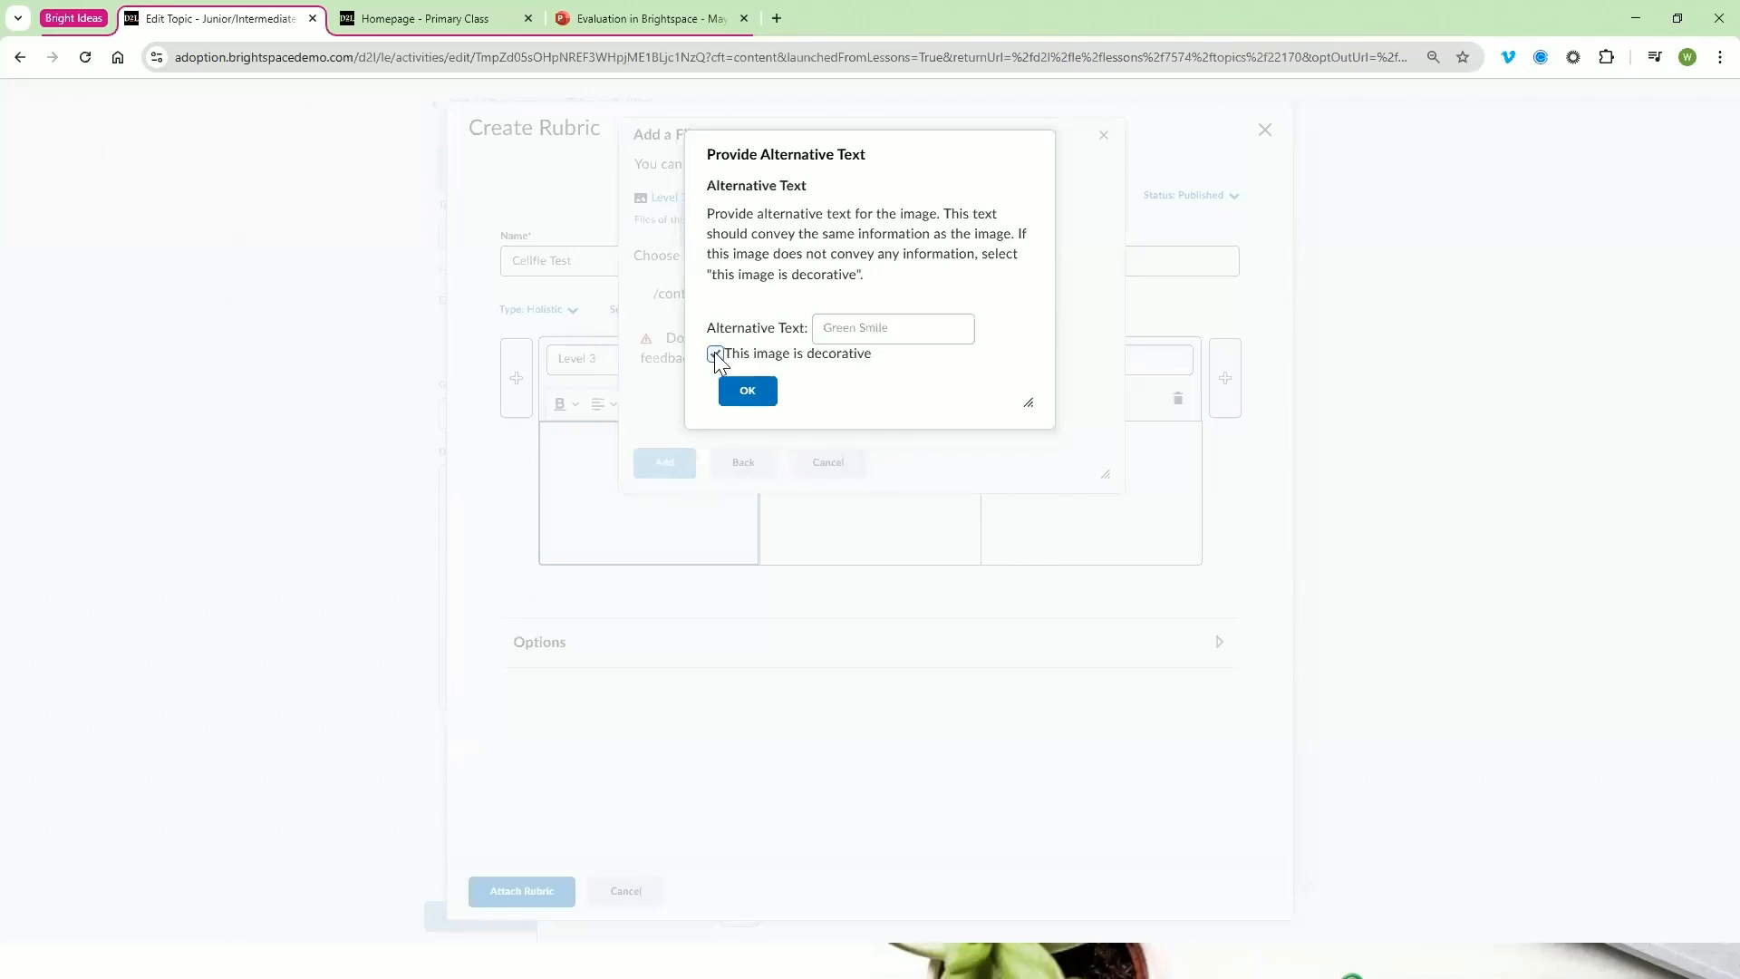
click(747, 391)
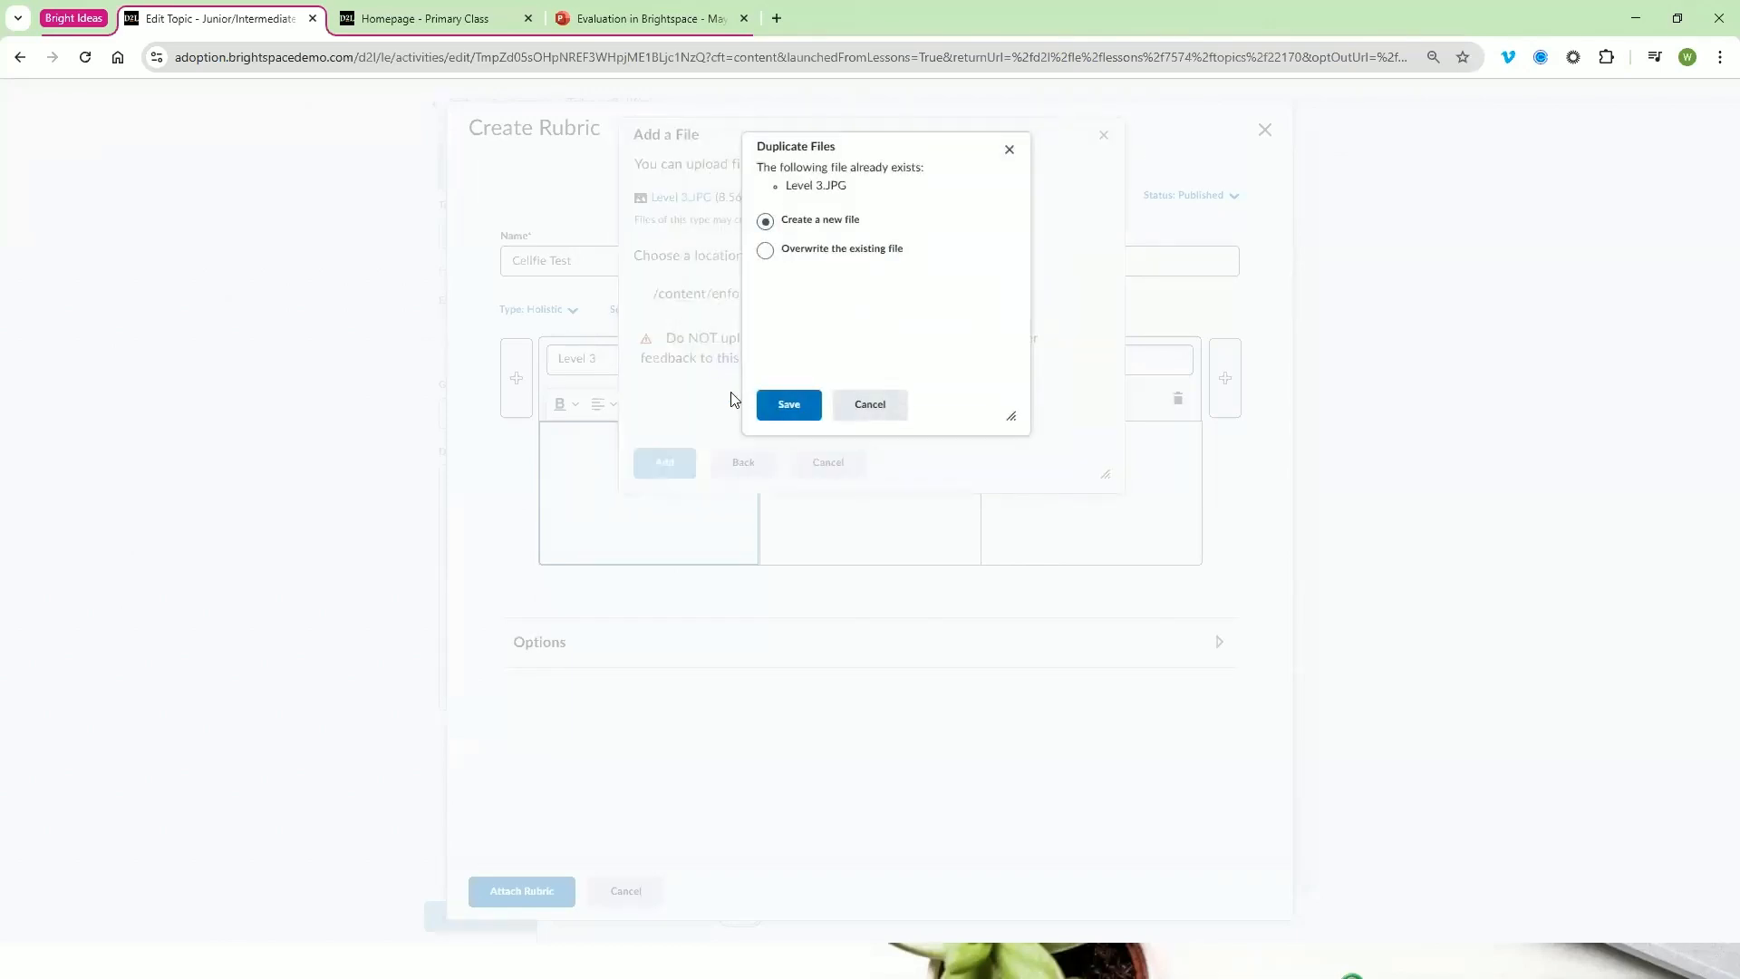
click(790, 415)
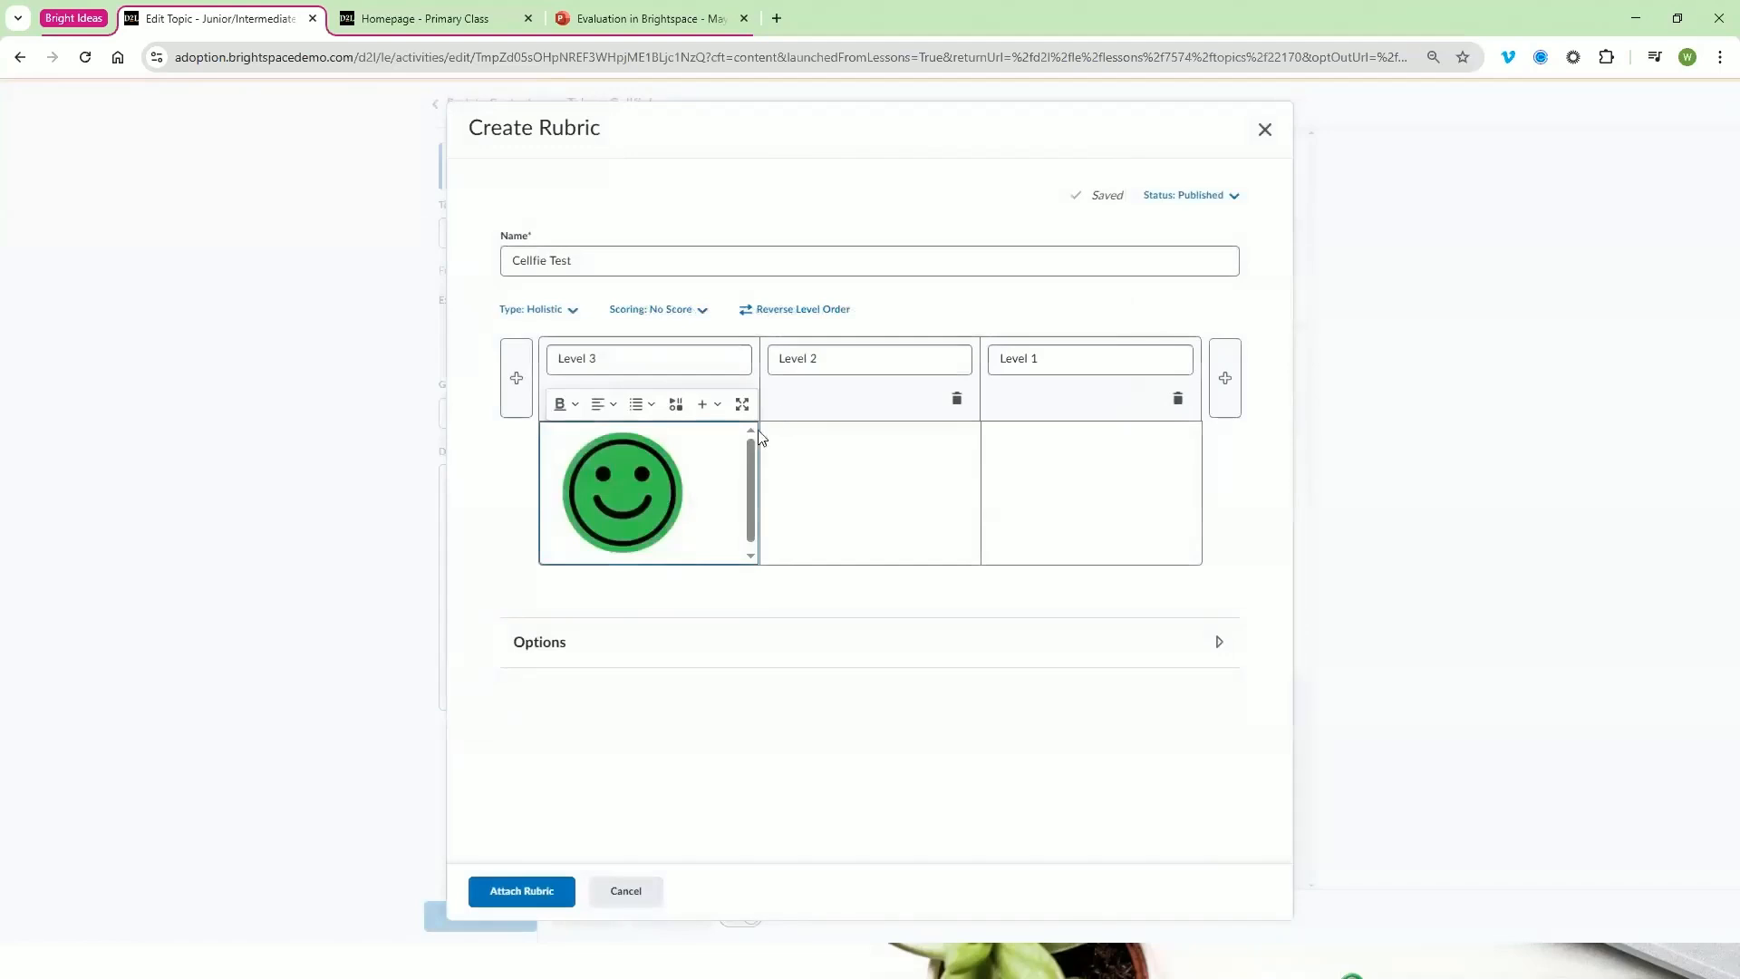
Insert the yellow face Level 2.JPG from the computer into the Level 2 description with the alternative text "Yellow Smile"
click(855, 497)
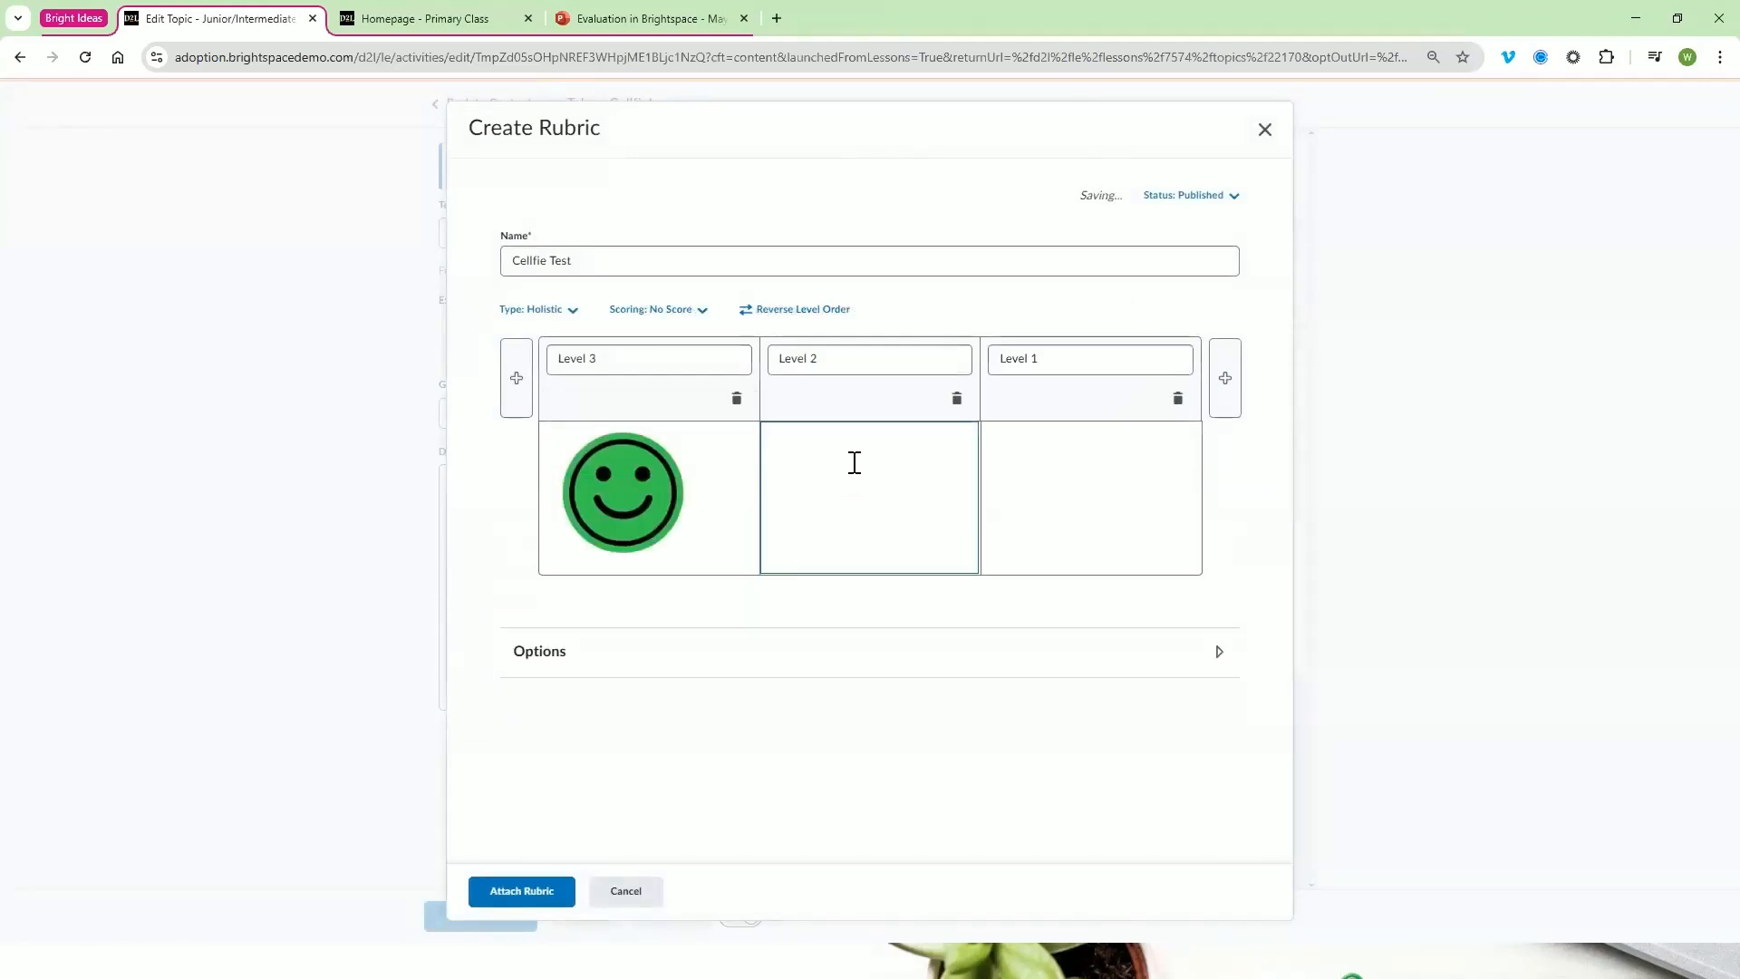
click(926, 405)
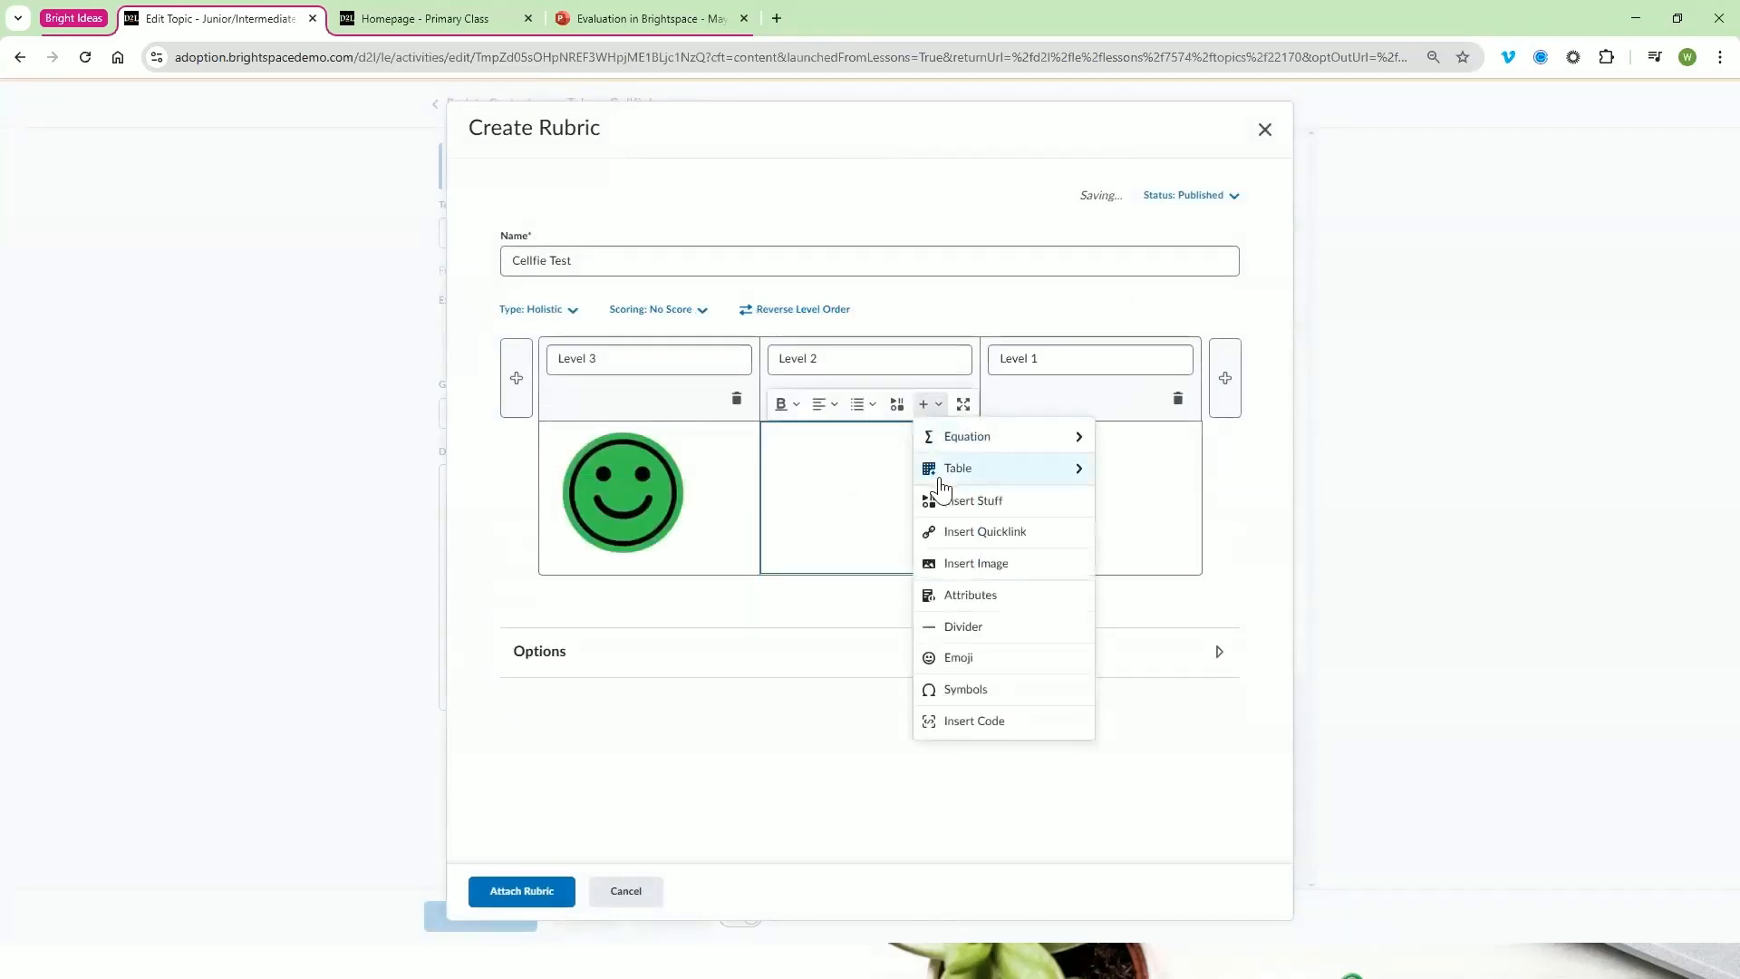
click(974, 567)
click(752, 186)
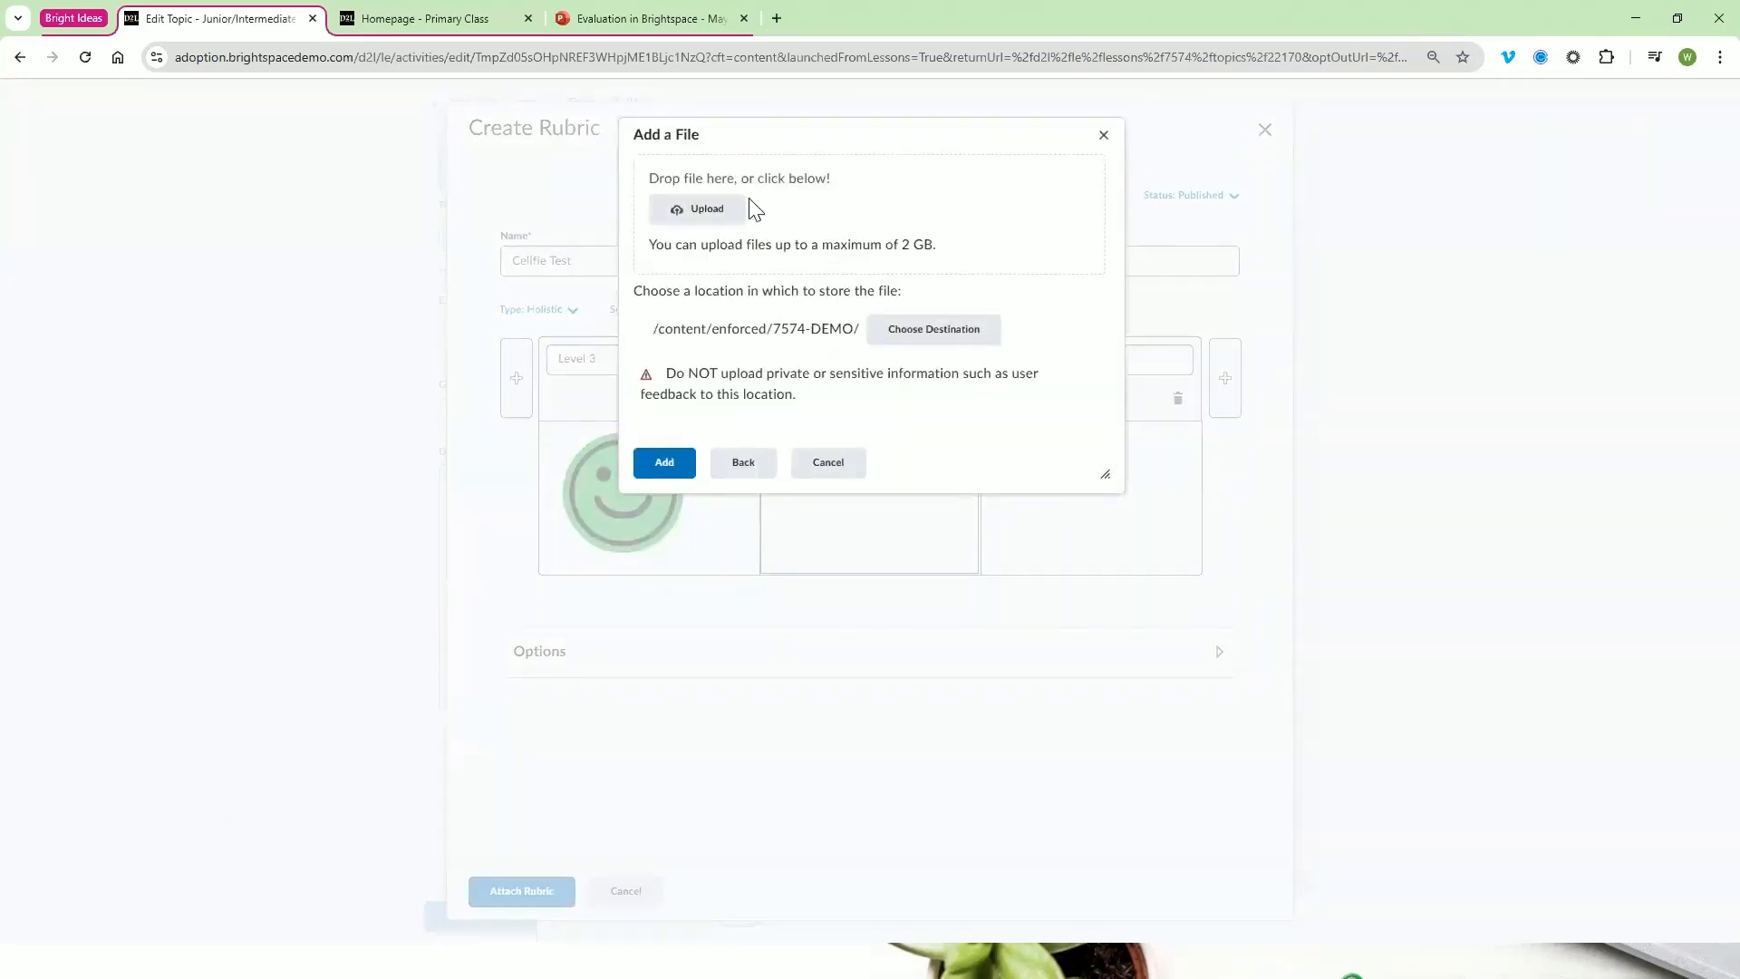
click(697, 208)
double_click(308, 150)
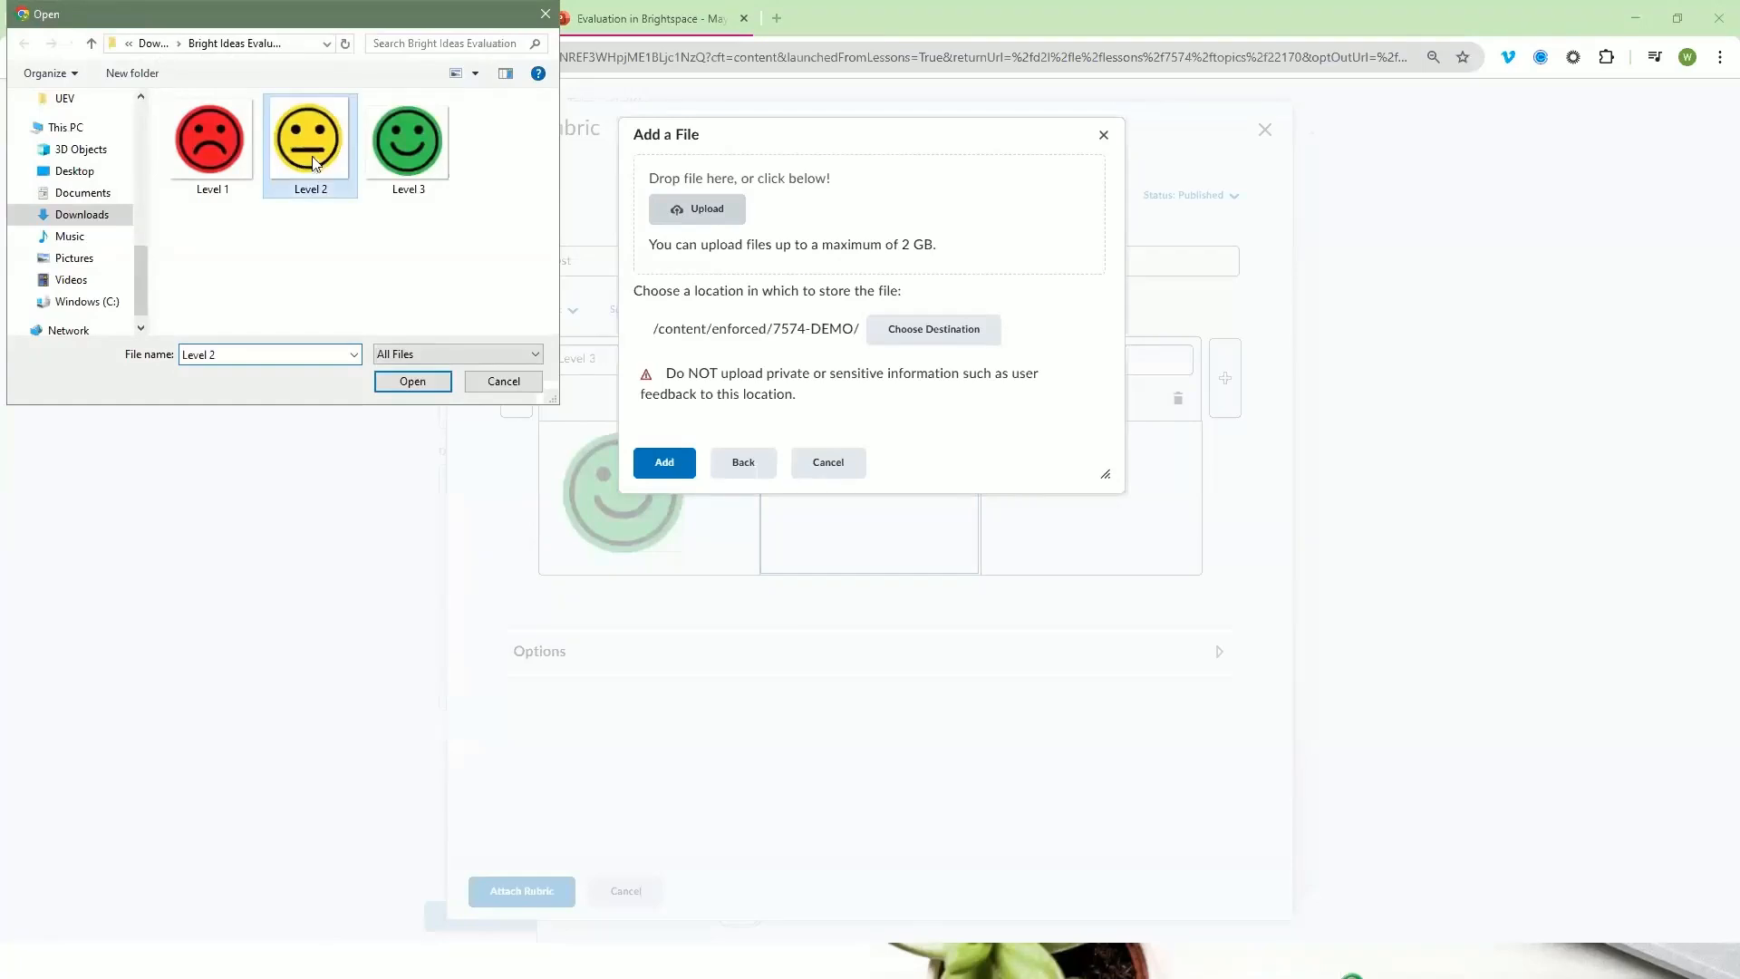
click(668, 454)
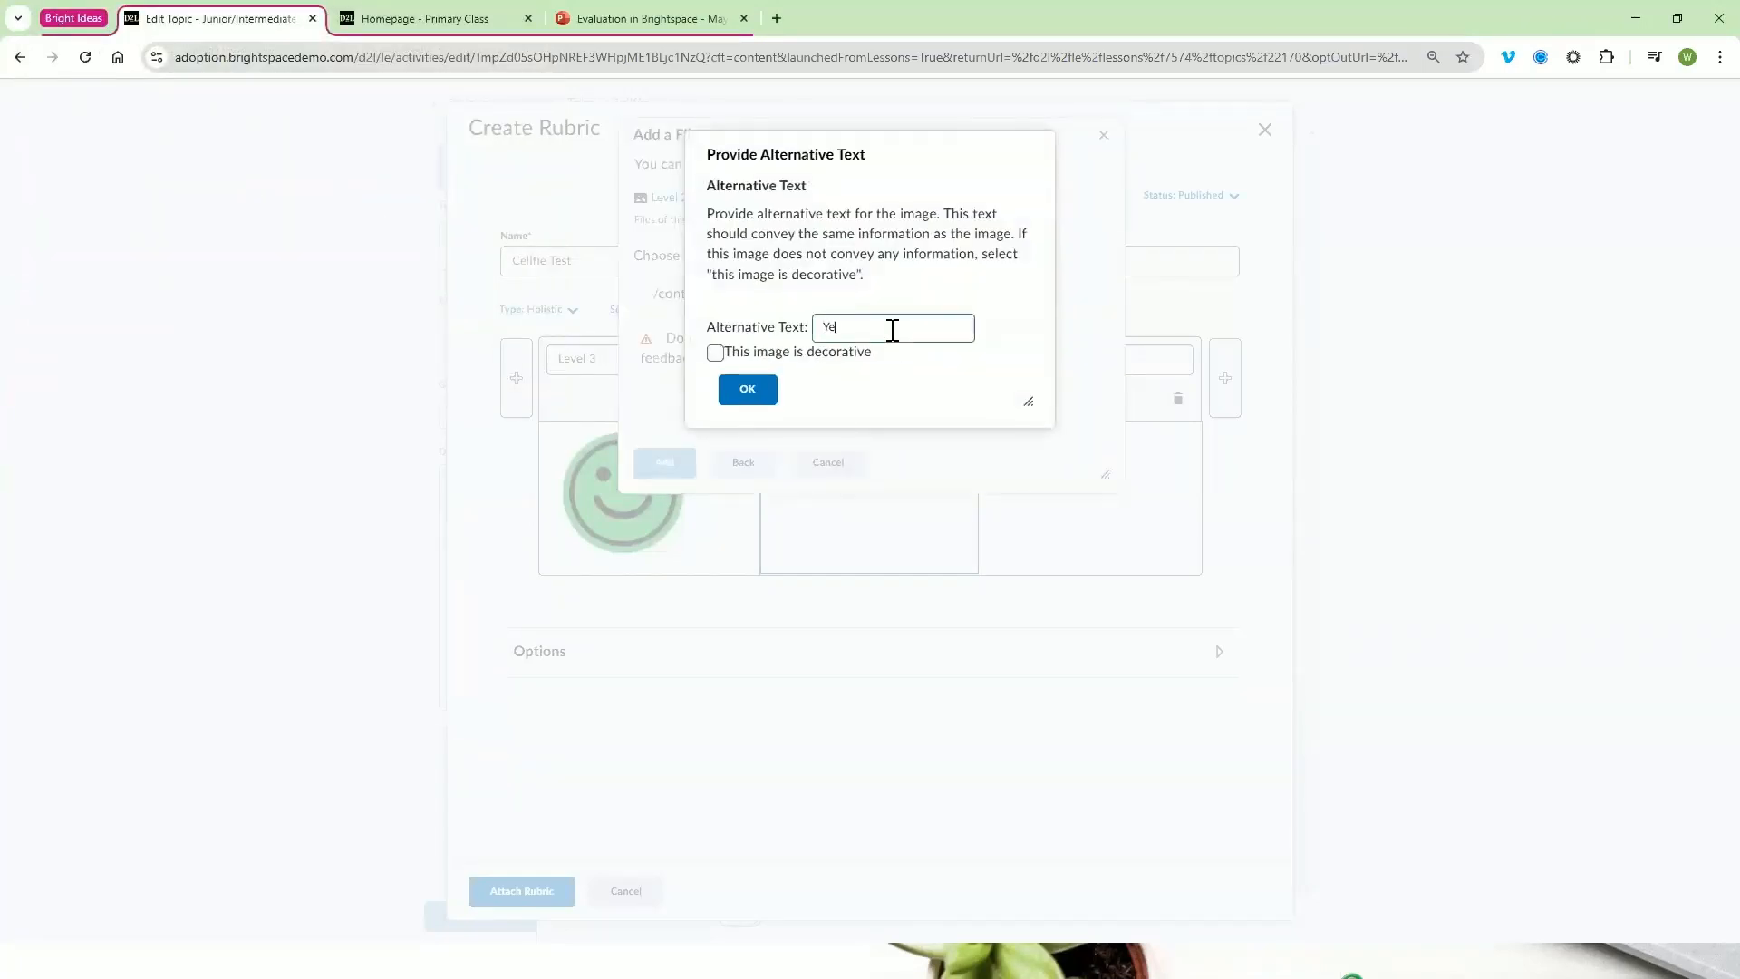
text(Yellow Smile)
click(716, 353)
click(748, 389)
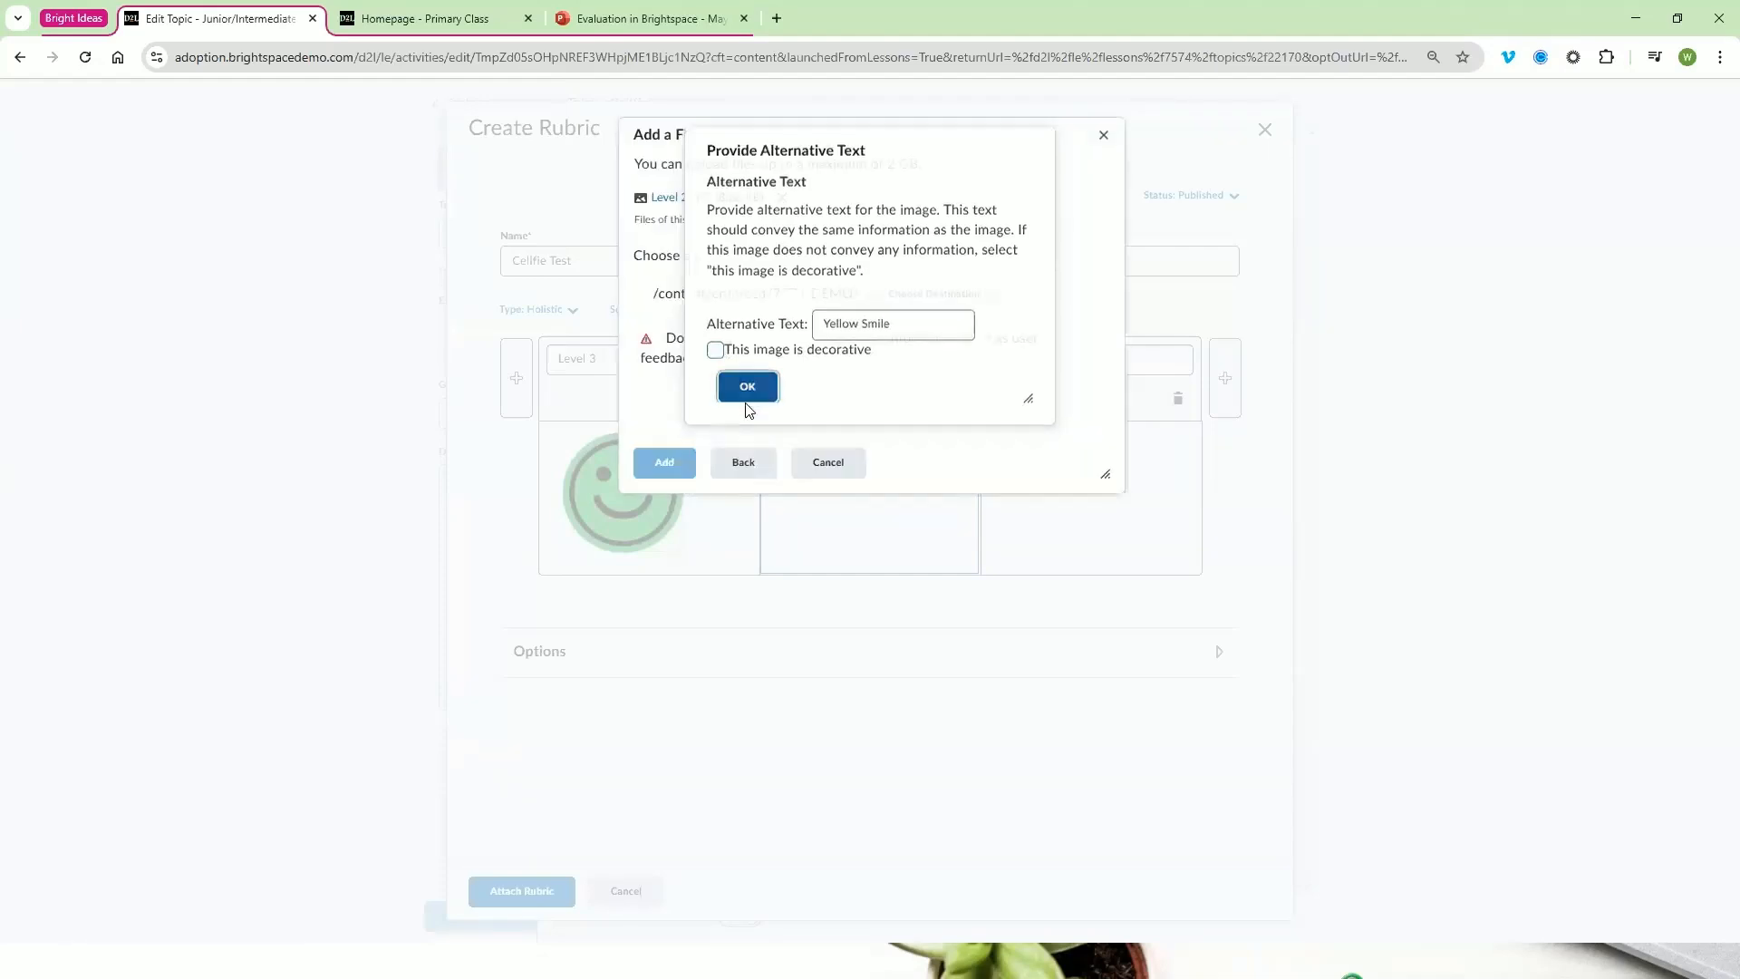
Insert the red face Level 1.JPG from the computer into the Level 1 description with the alternative text "Red Frown"
click(1011, 480)
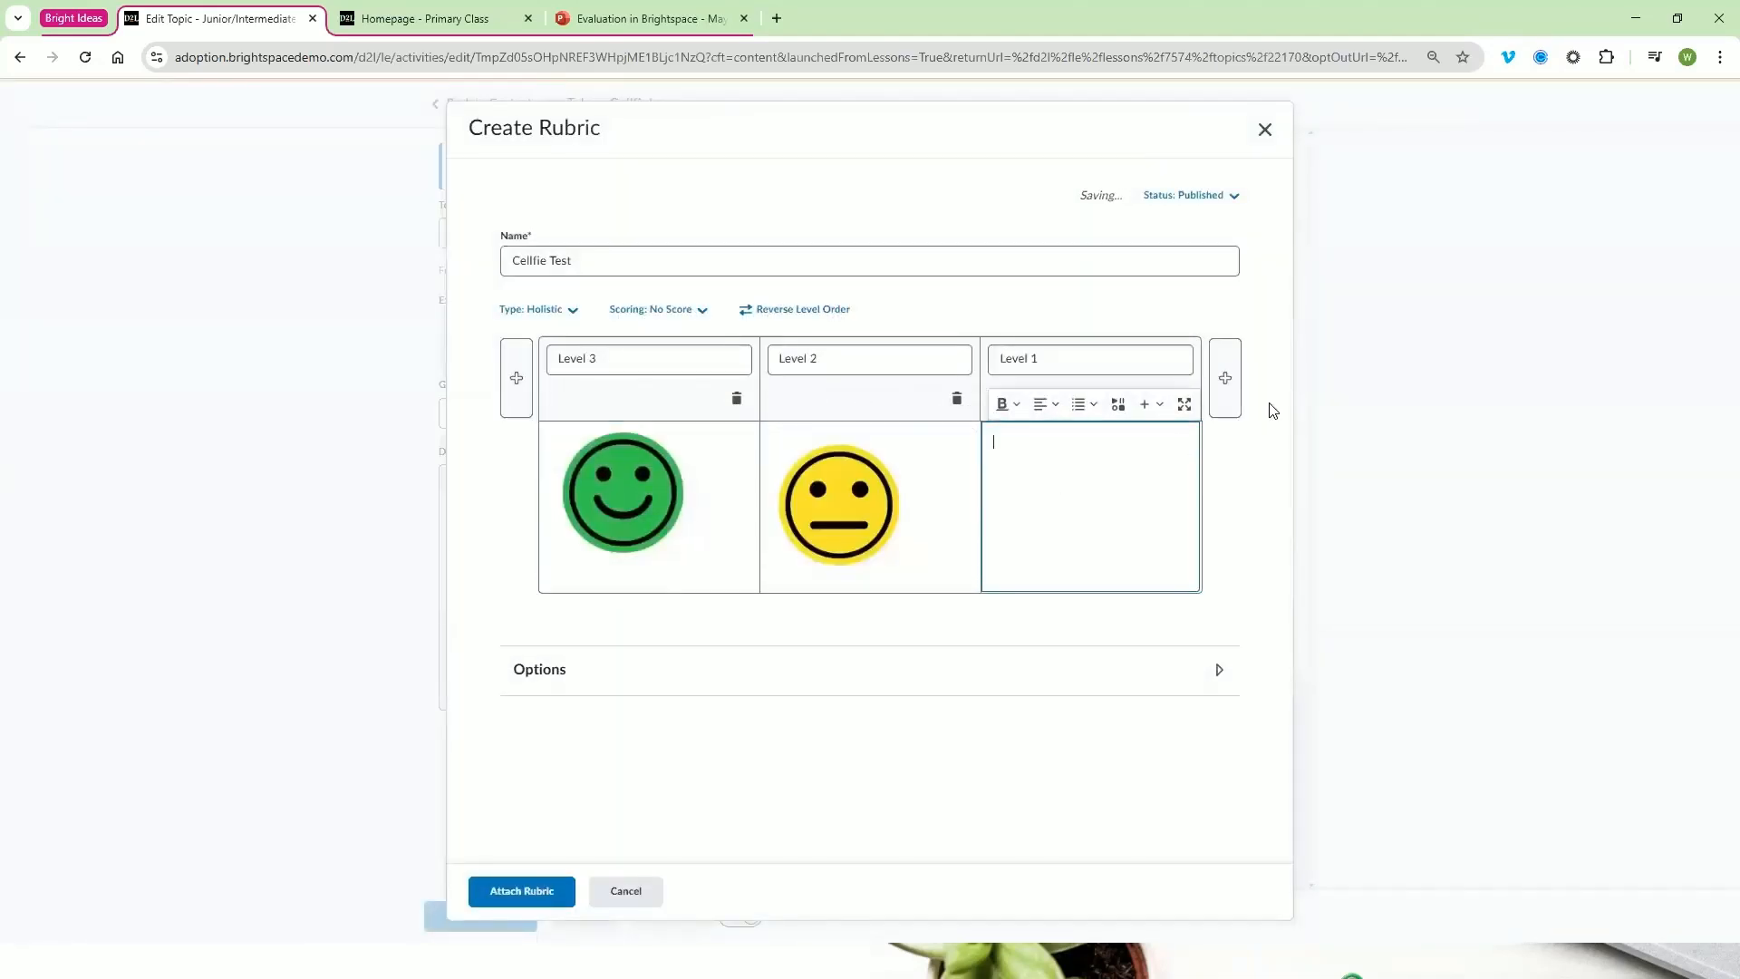
click(1146, 413)
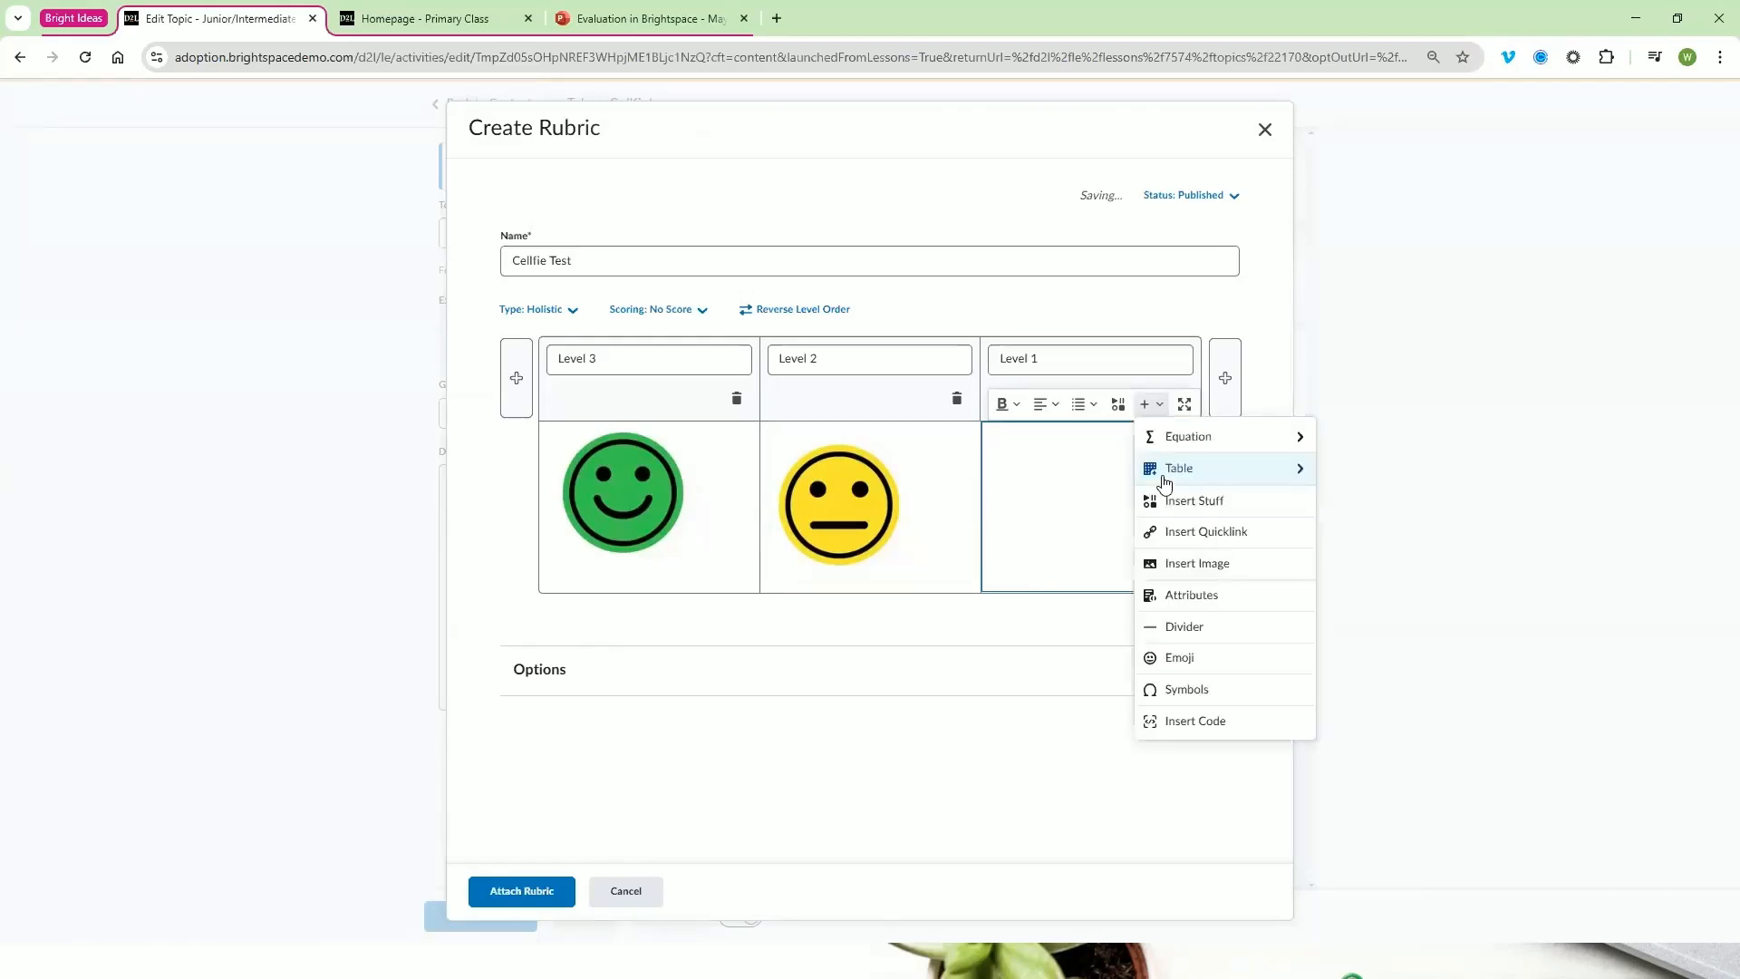
click(1193, 566)
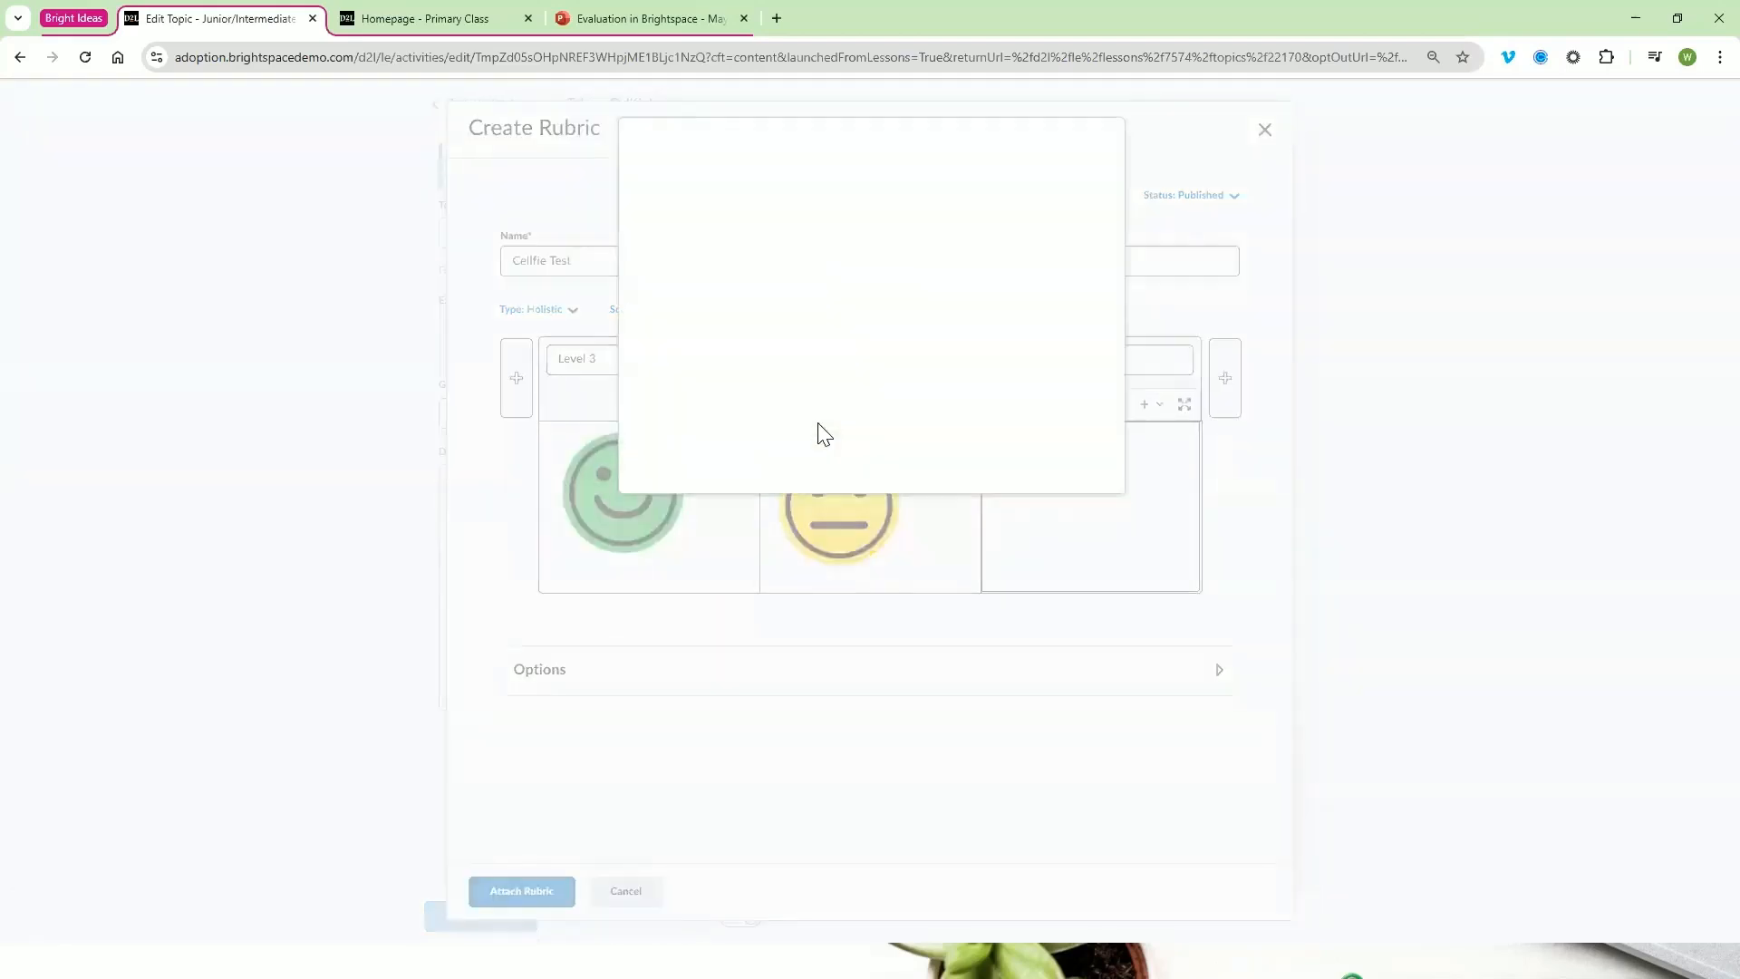
click(697, 187)
click(738, 218)
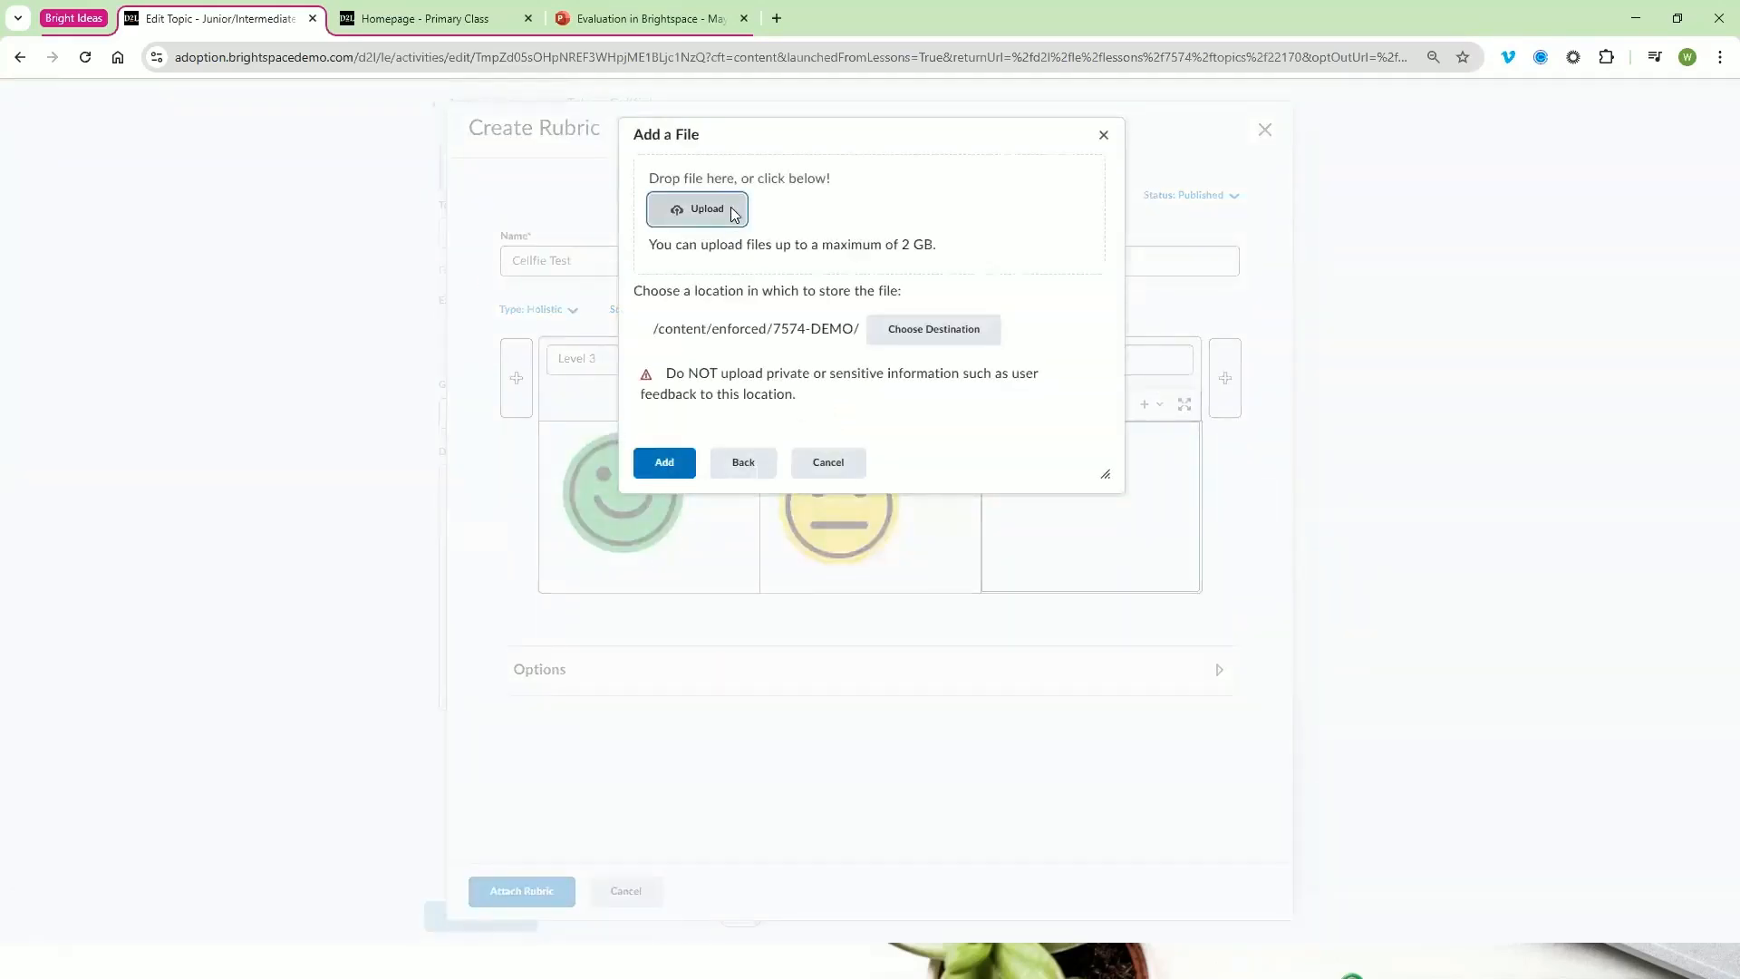
click(213, 145)
click(433, 372)
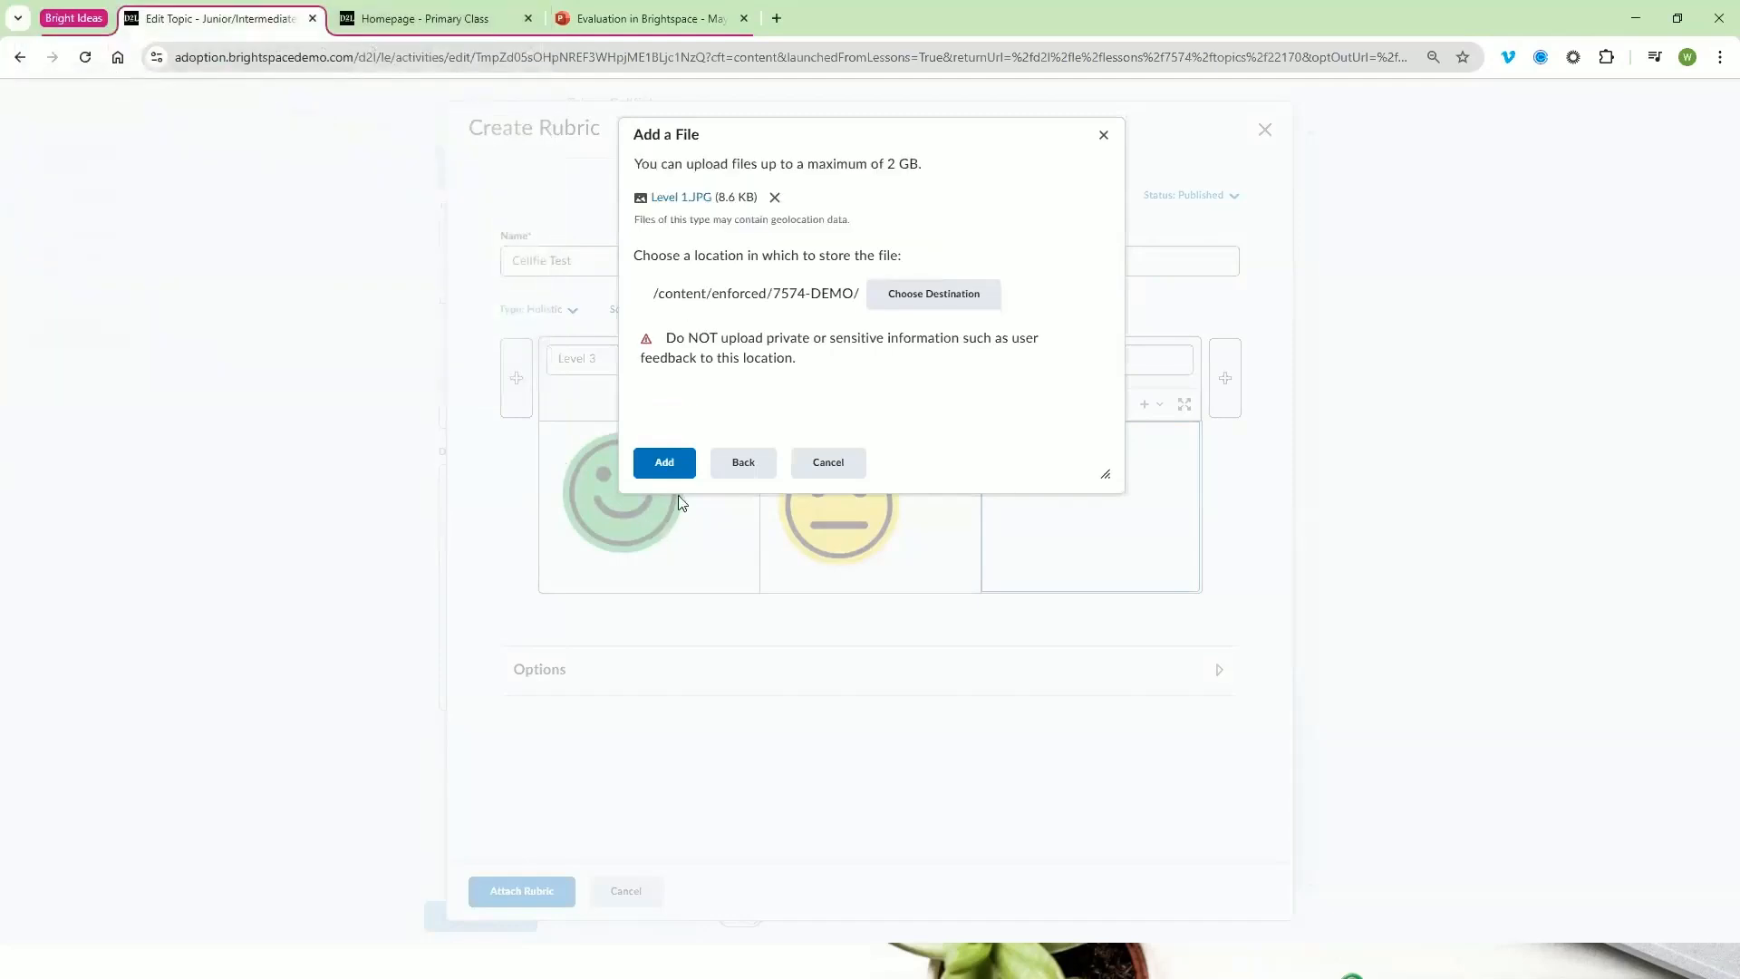
click(668, 462)
text(Red Frown)
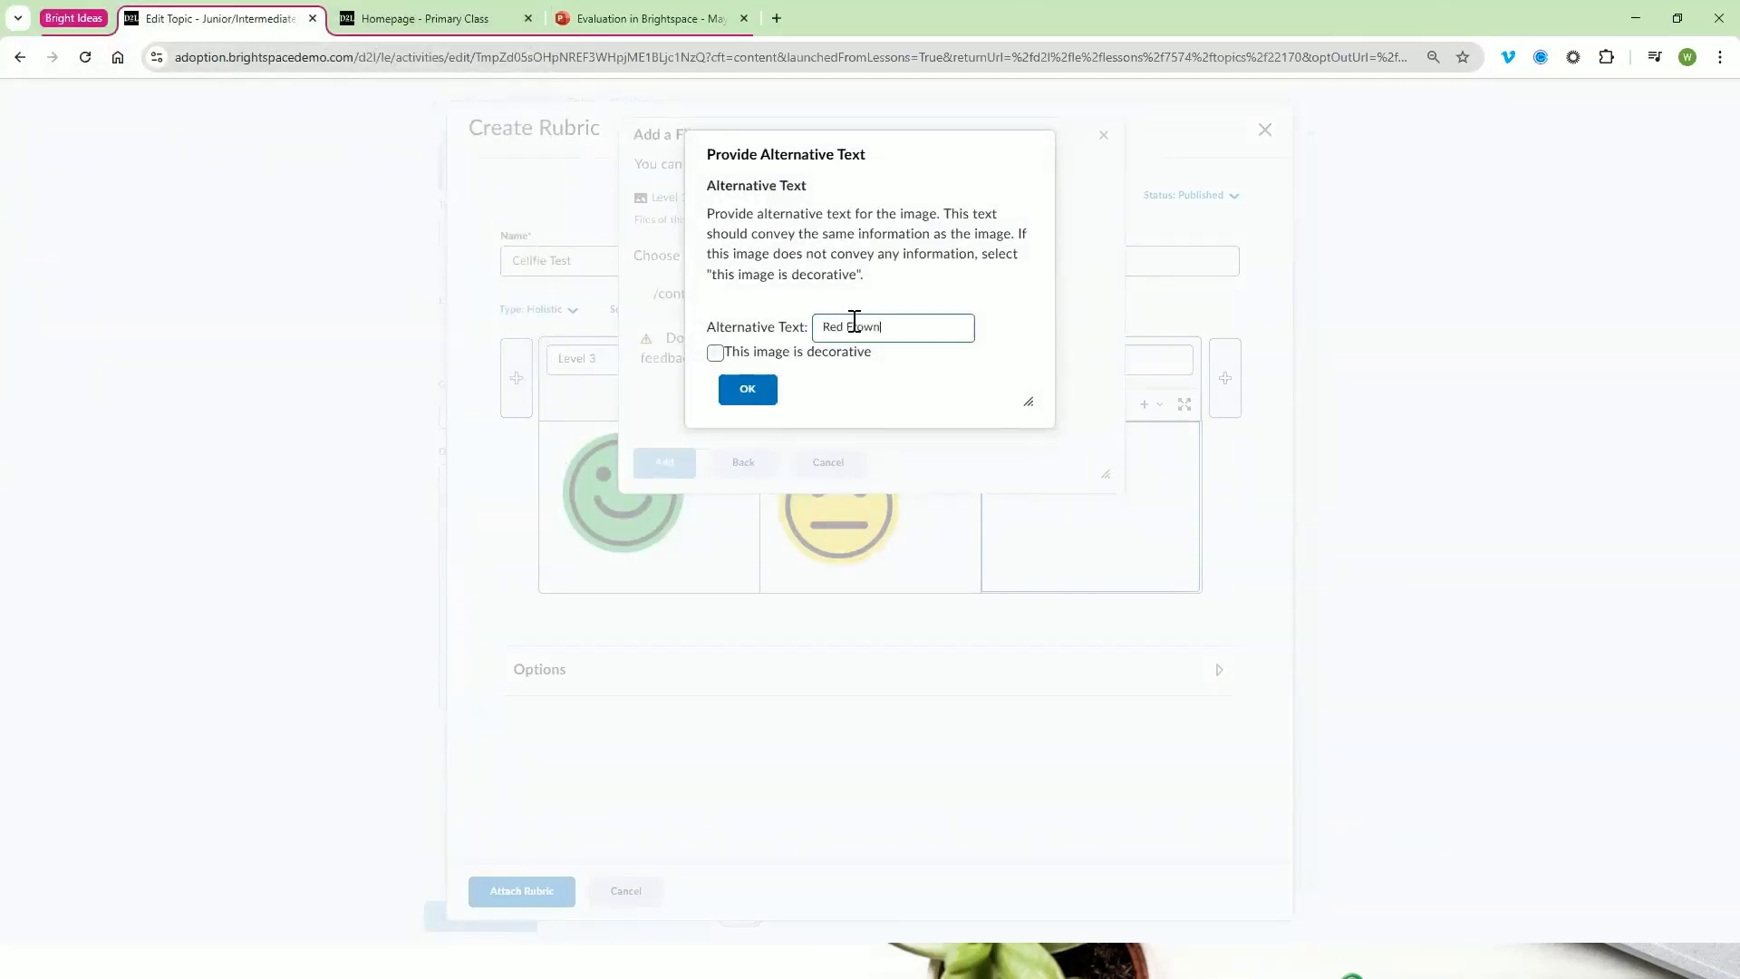
click(748, 389)
click(785, 409)
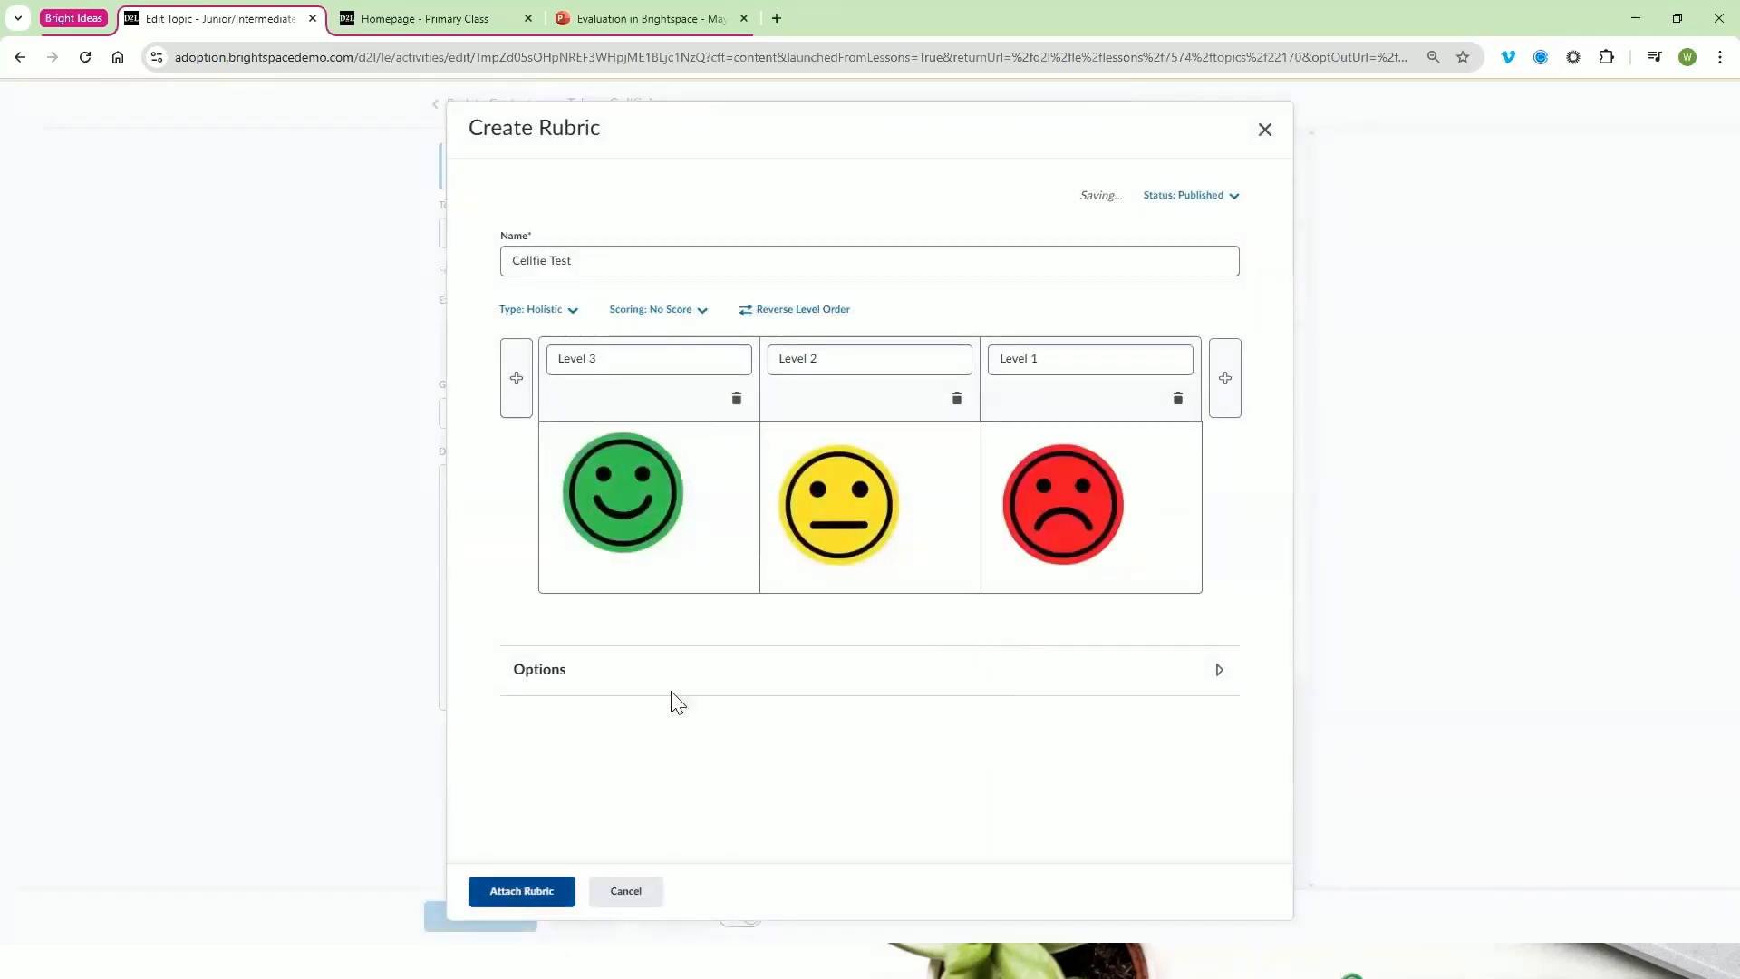
Look over the editable level names and the scoring methods offered for the holistic rubric
click(689, 367)
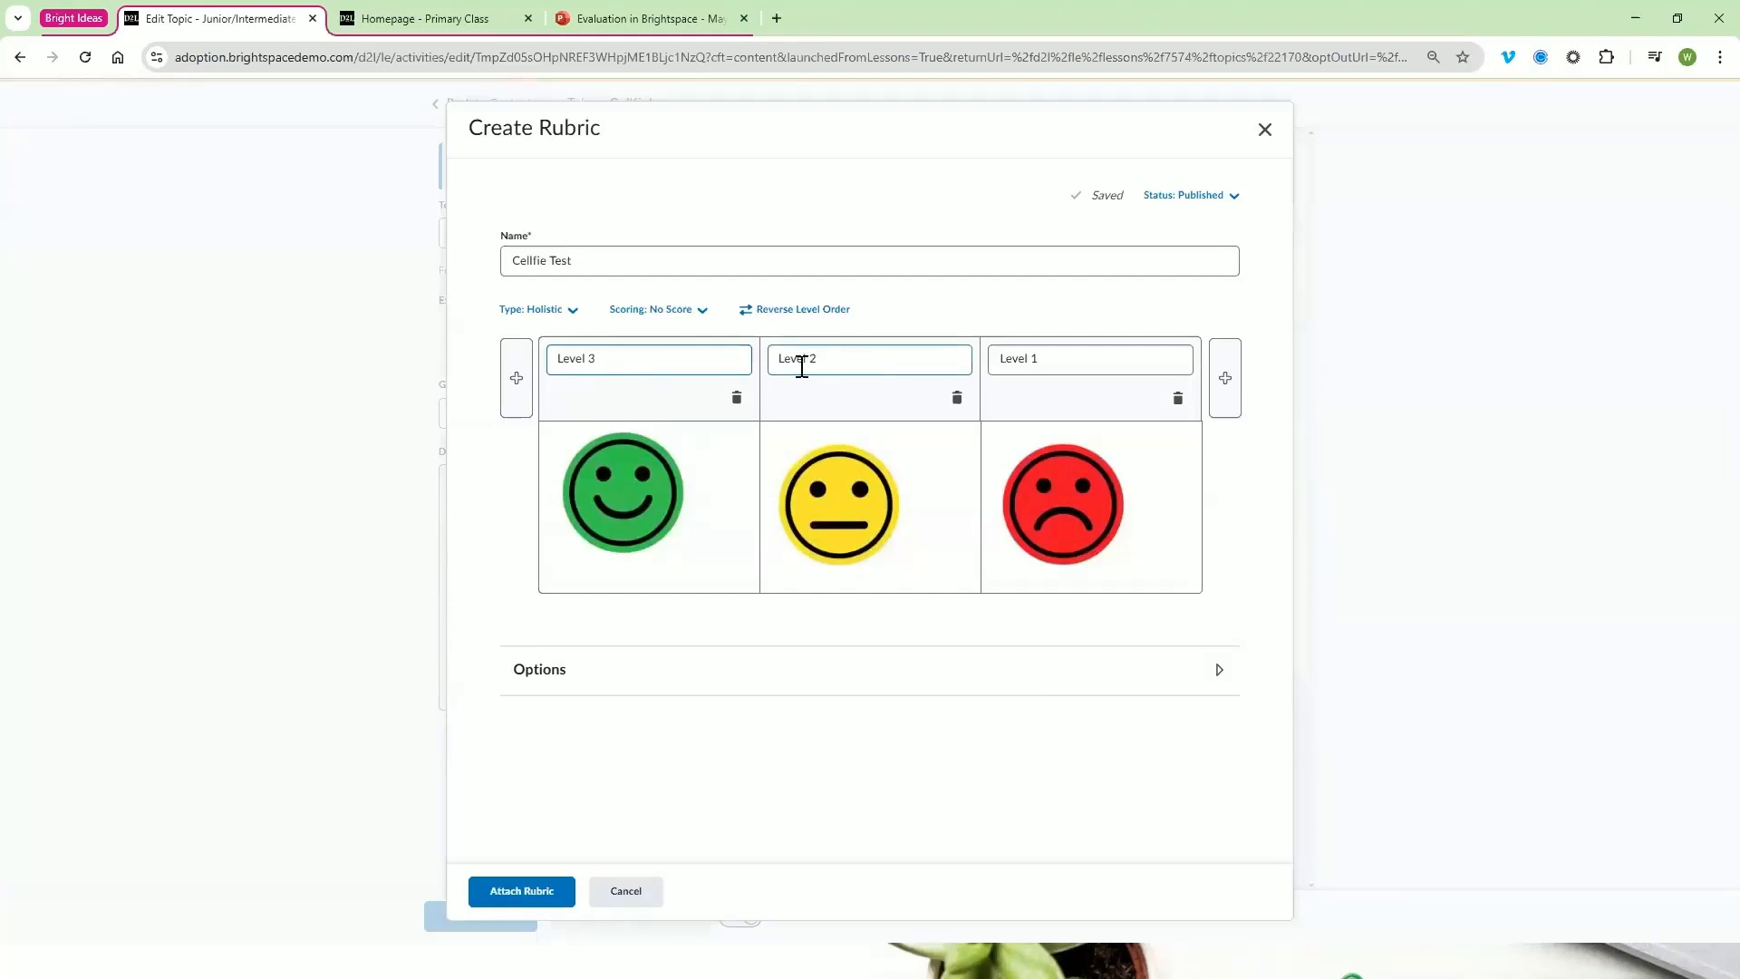
click(943, 362)
click(701, 314)
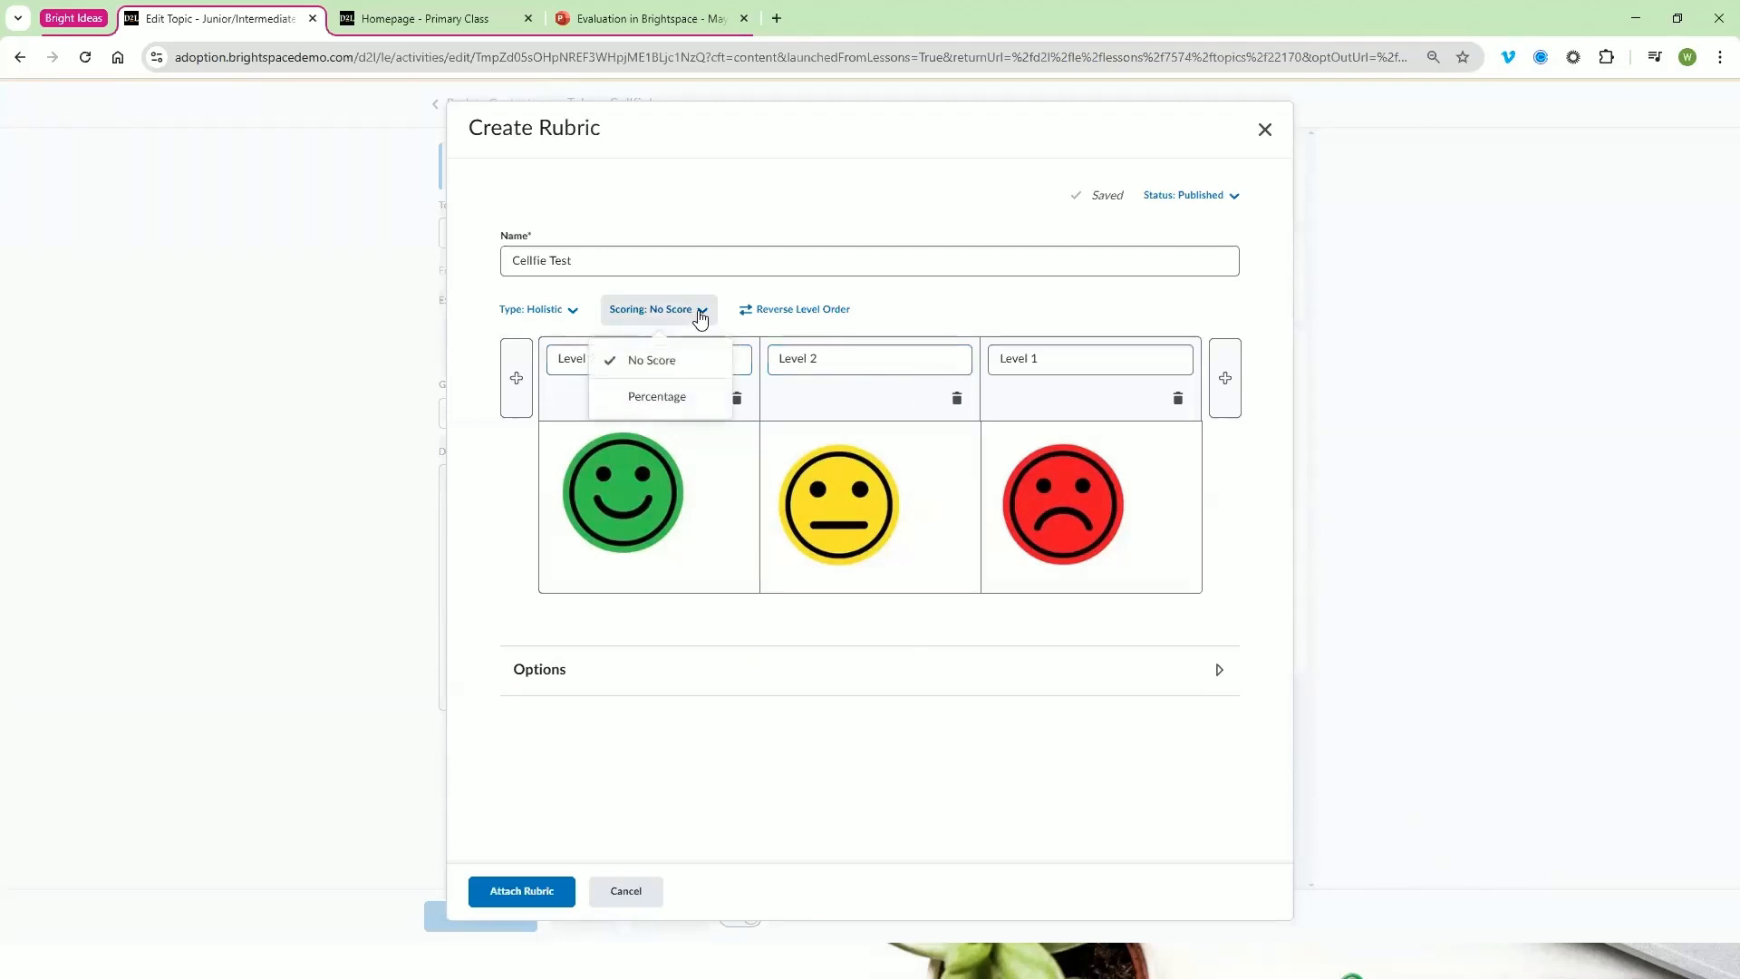
click(943, 306)
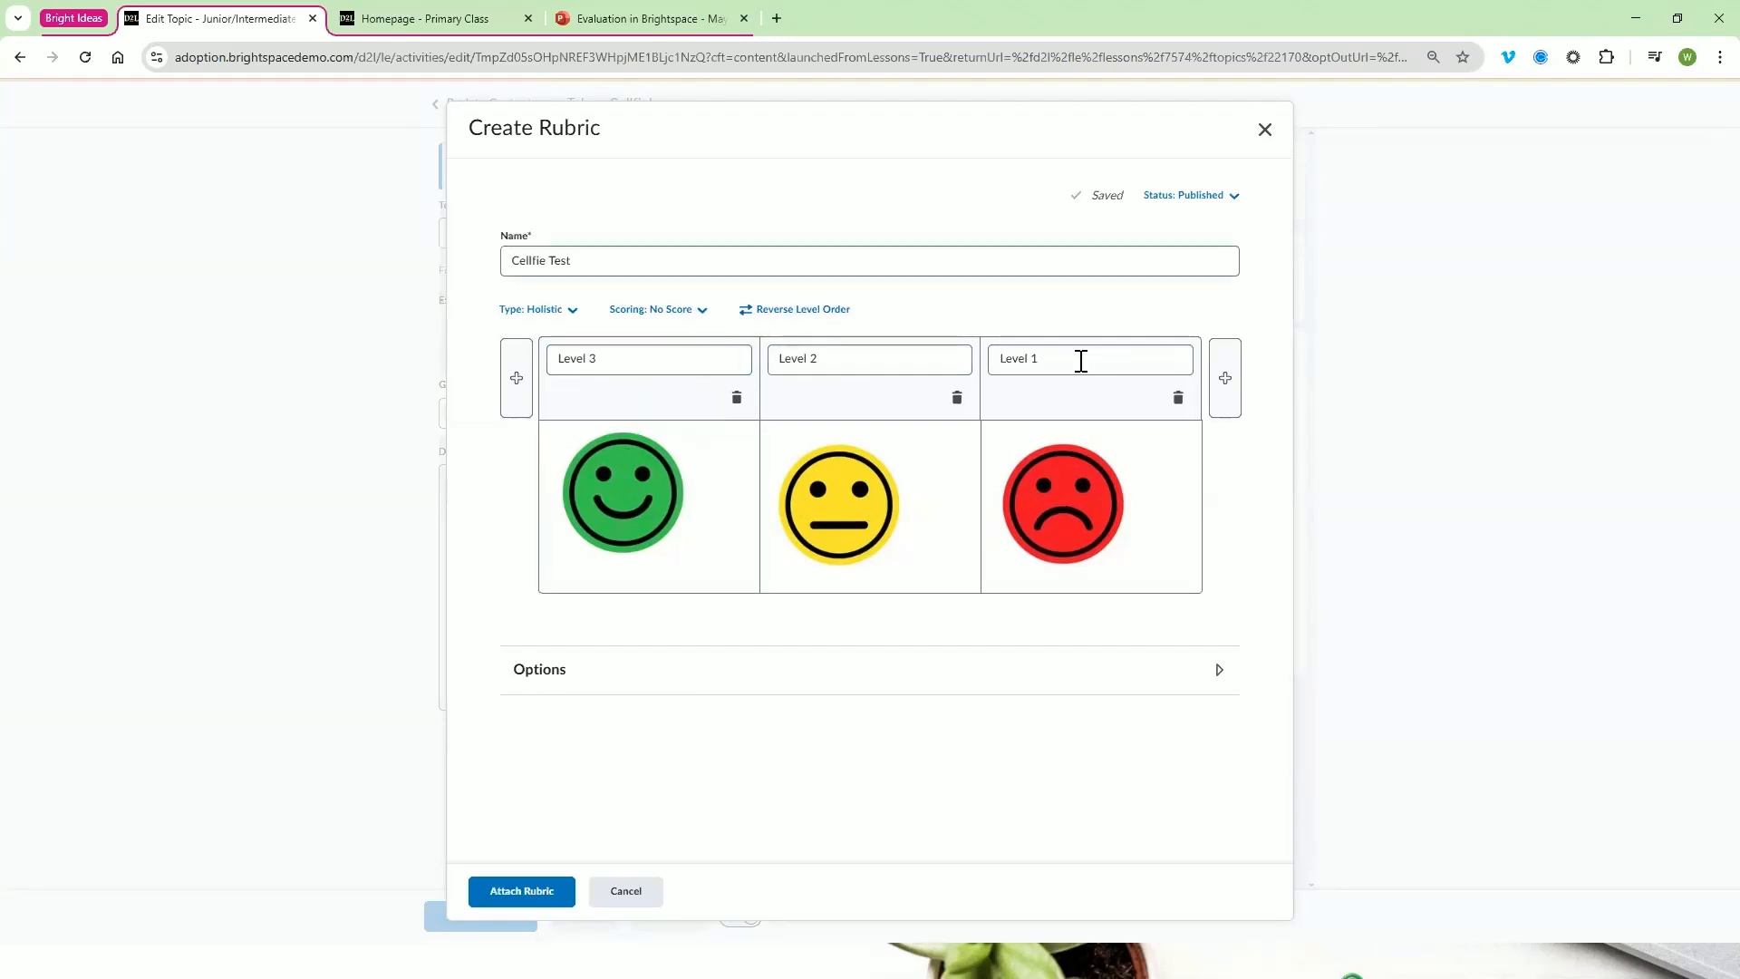
Review the rubric's visibility, description and availability options, and attach the Cellfie Test rubric to the discussion topic
click(722, 689)
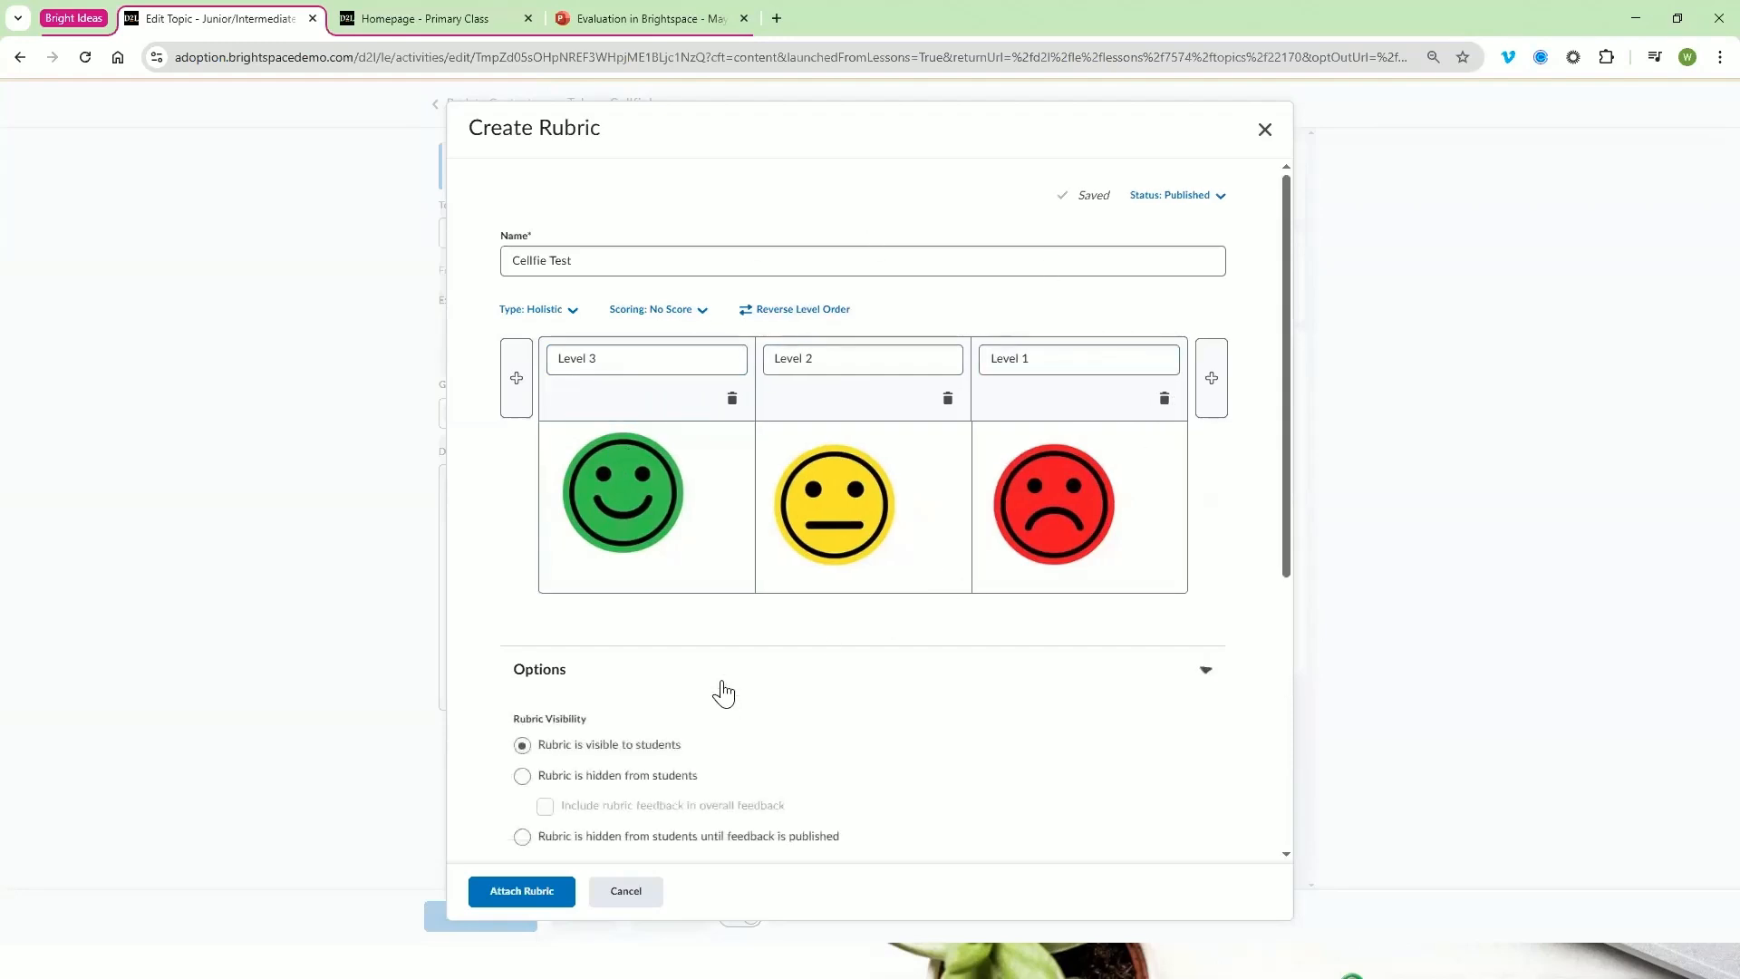
scroll(731, 679, down, 4)
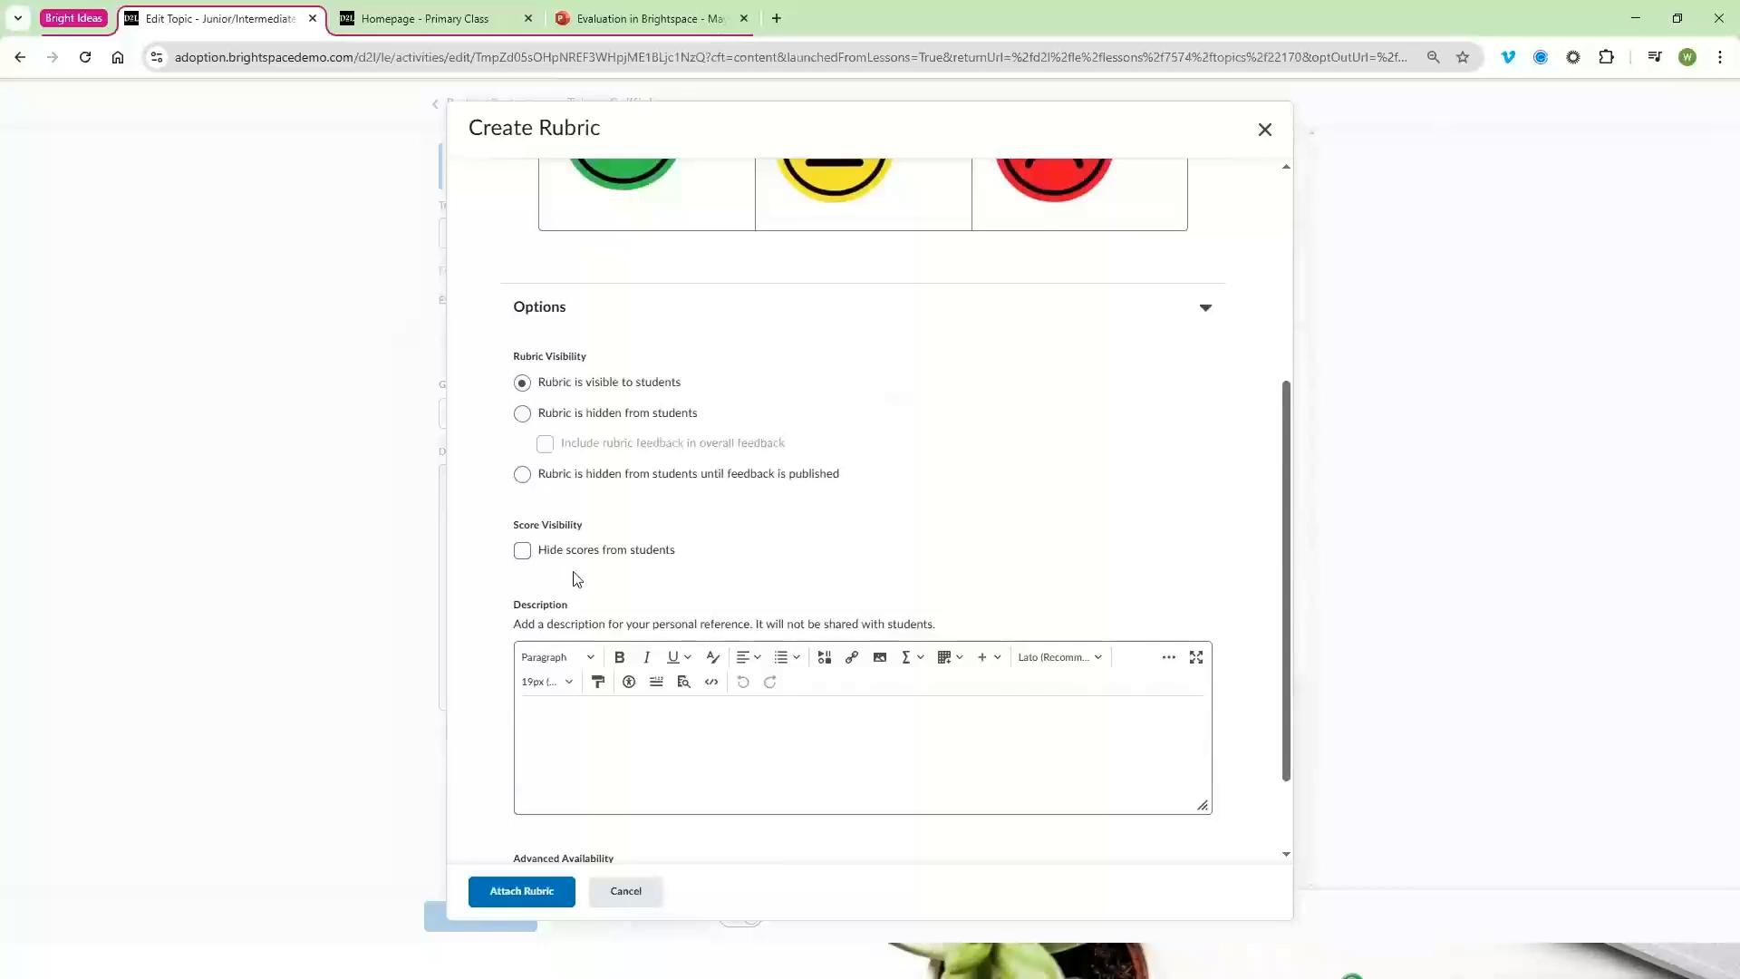
scroll(753, 409, down, 2)
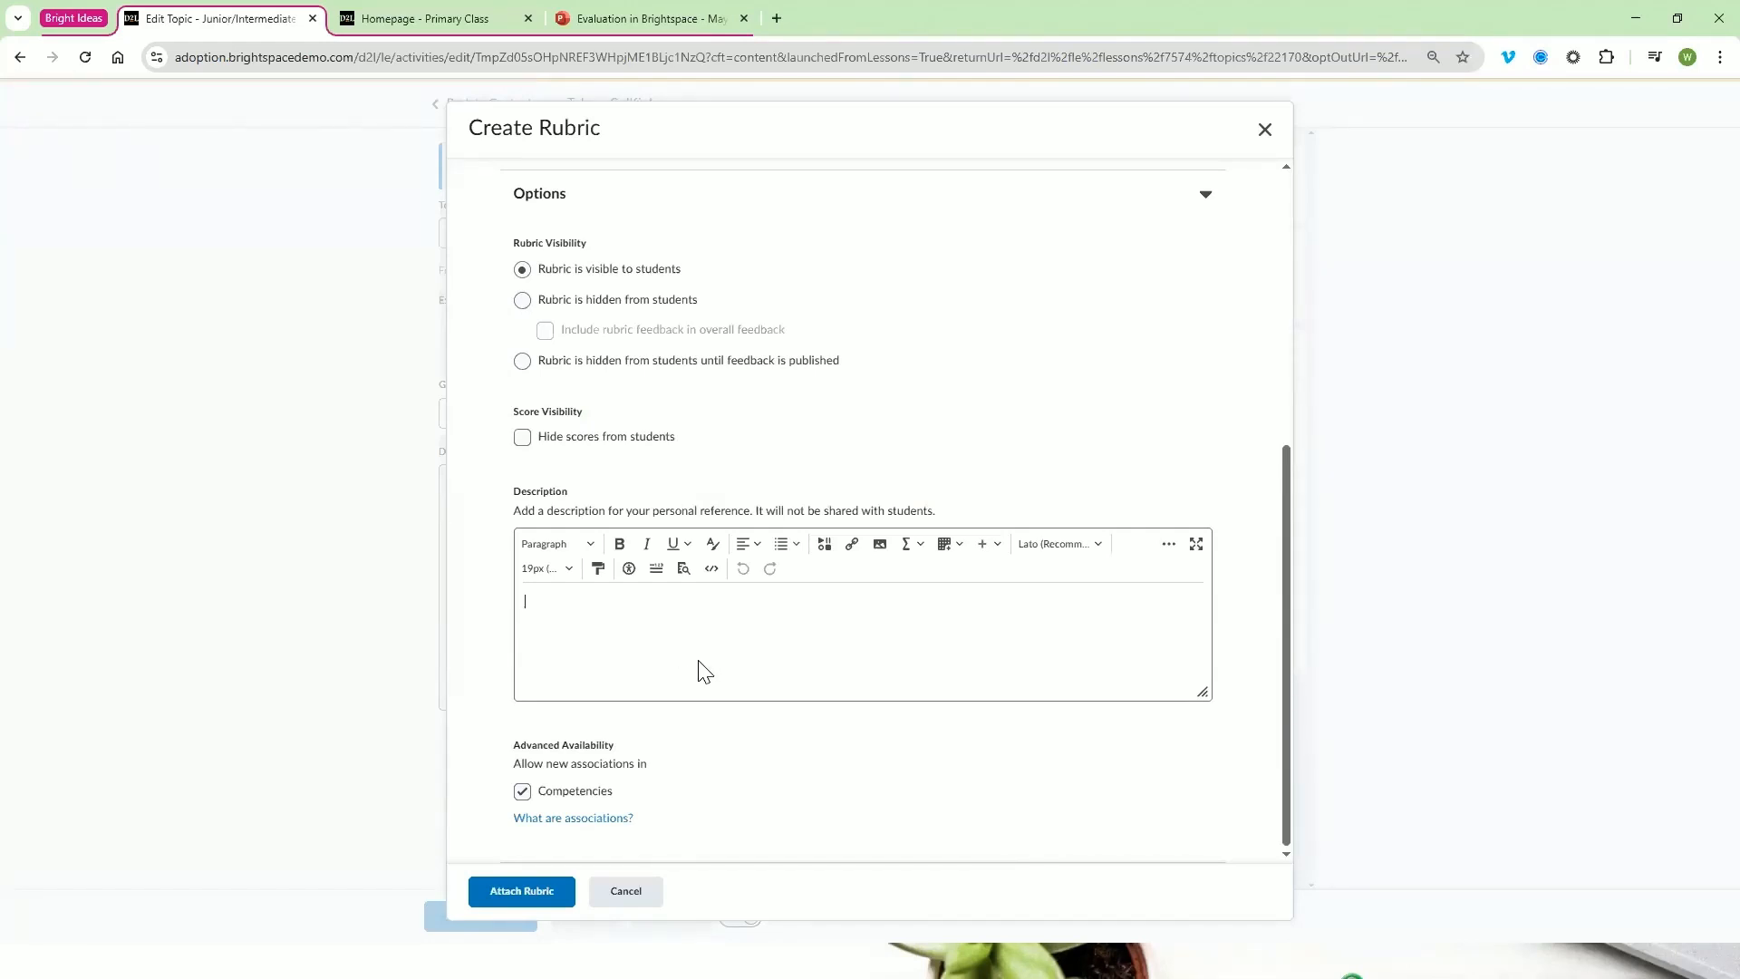
click(552, 893)
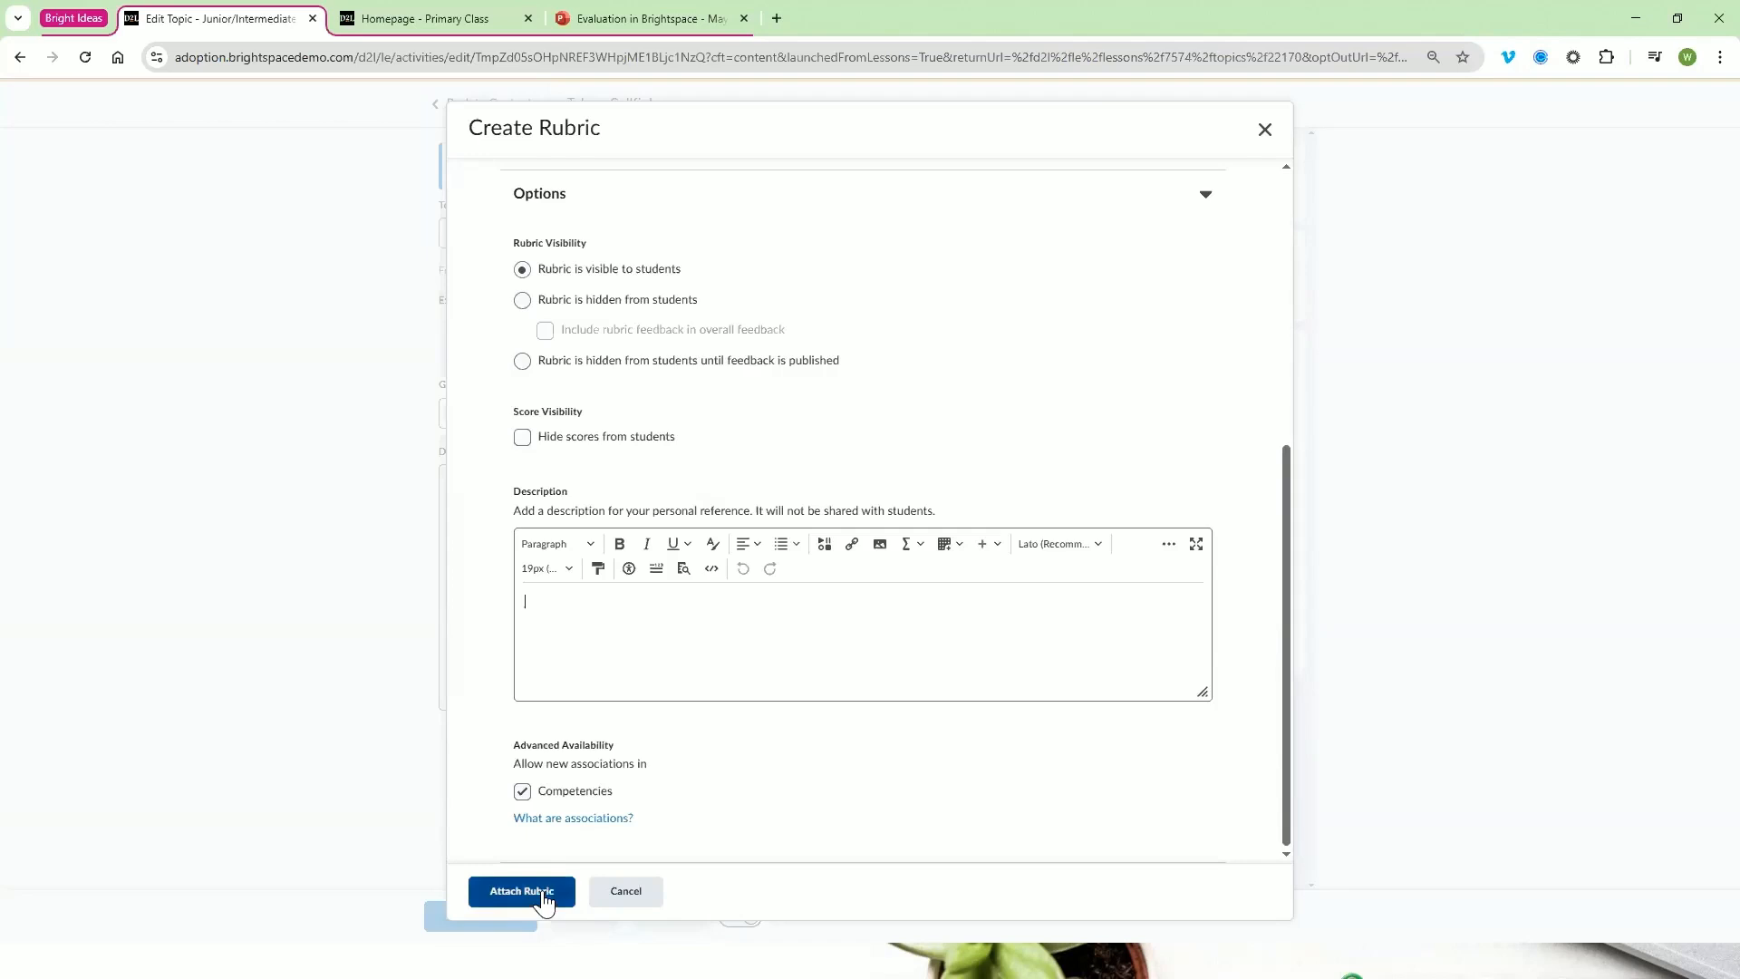
Expand the attached Cellfie Test rubric and preview the smiley image of each level, leaving no level selected
click(1175, 448)
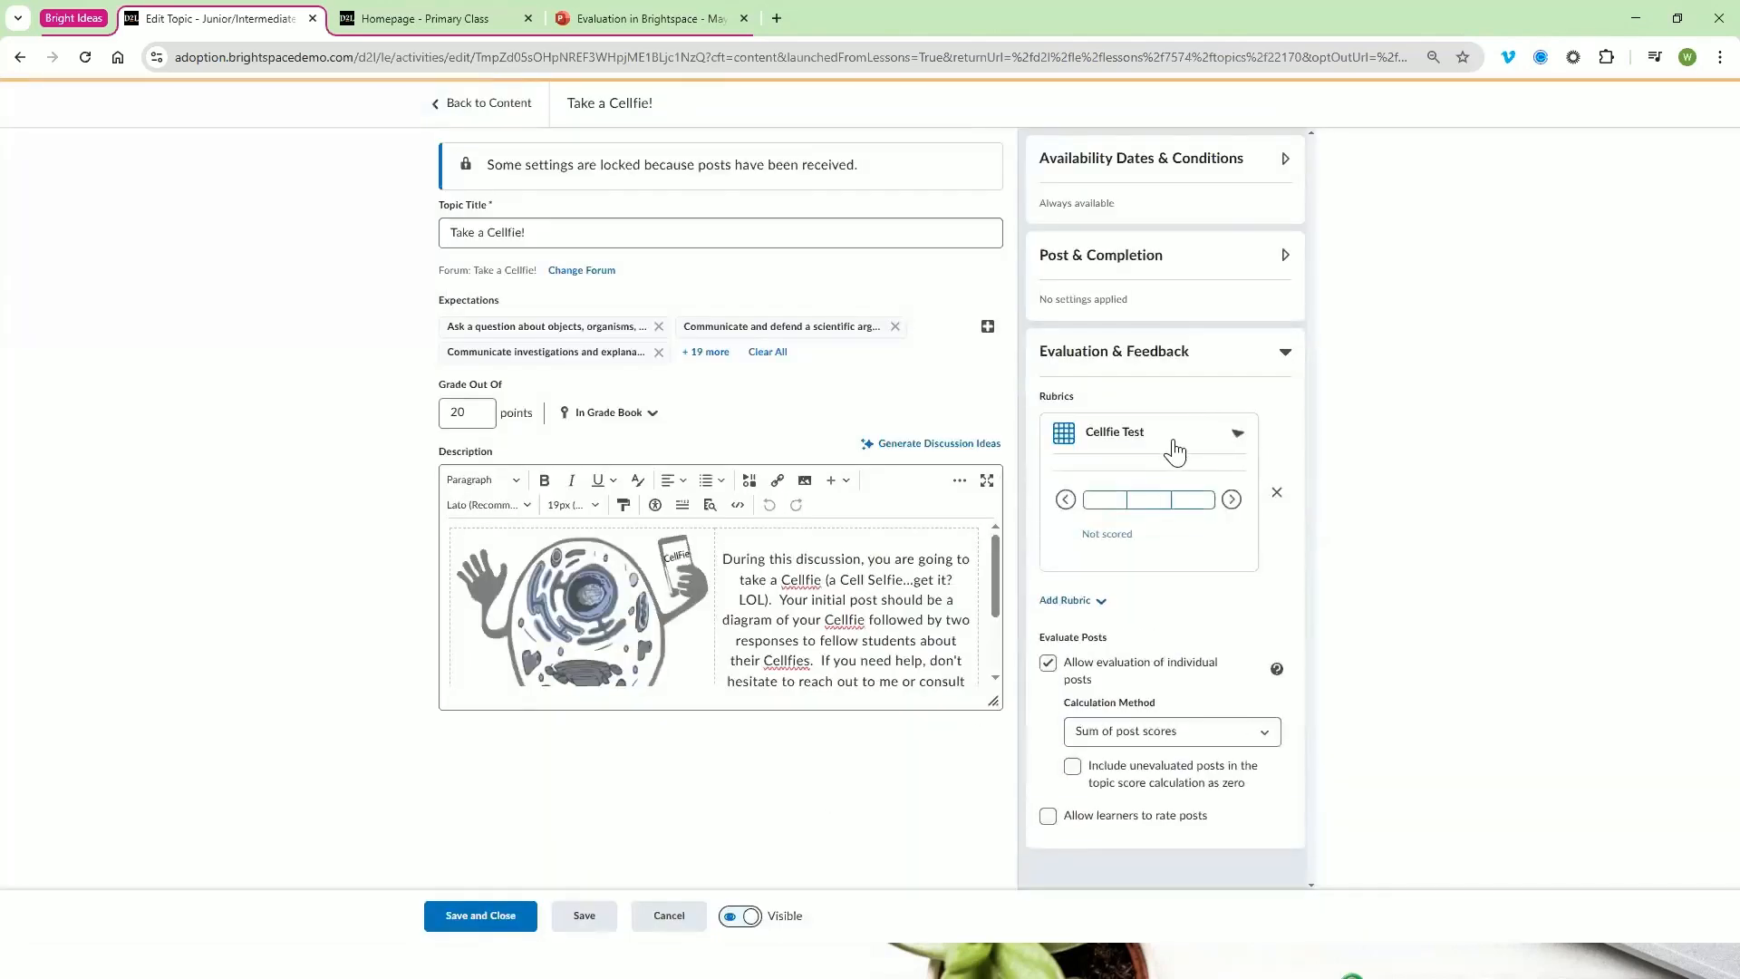
click(1106, 509)
click(1158, 512)
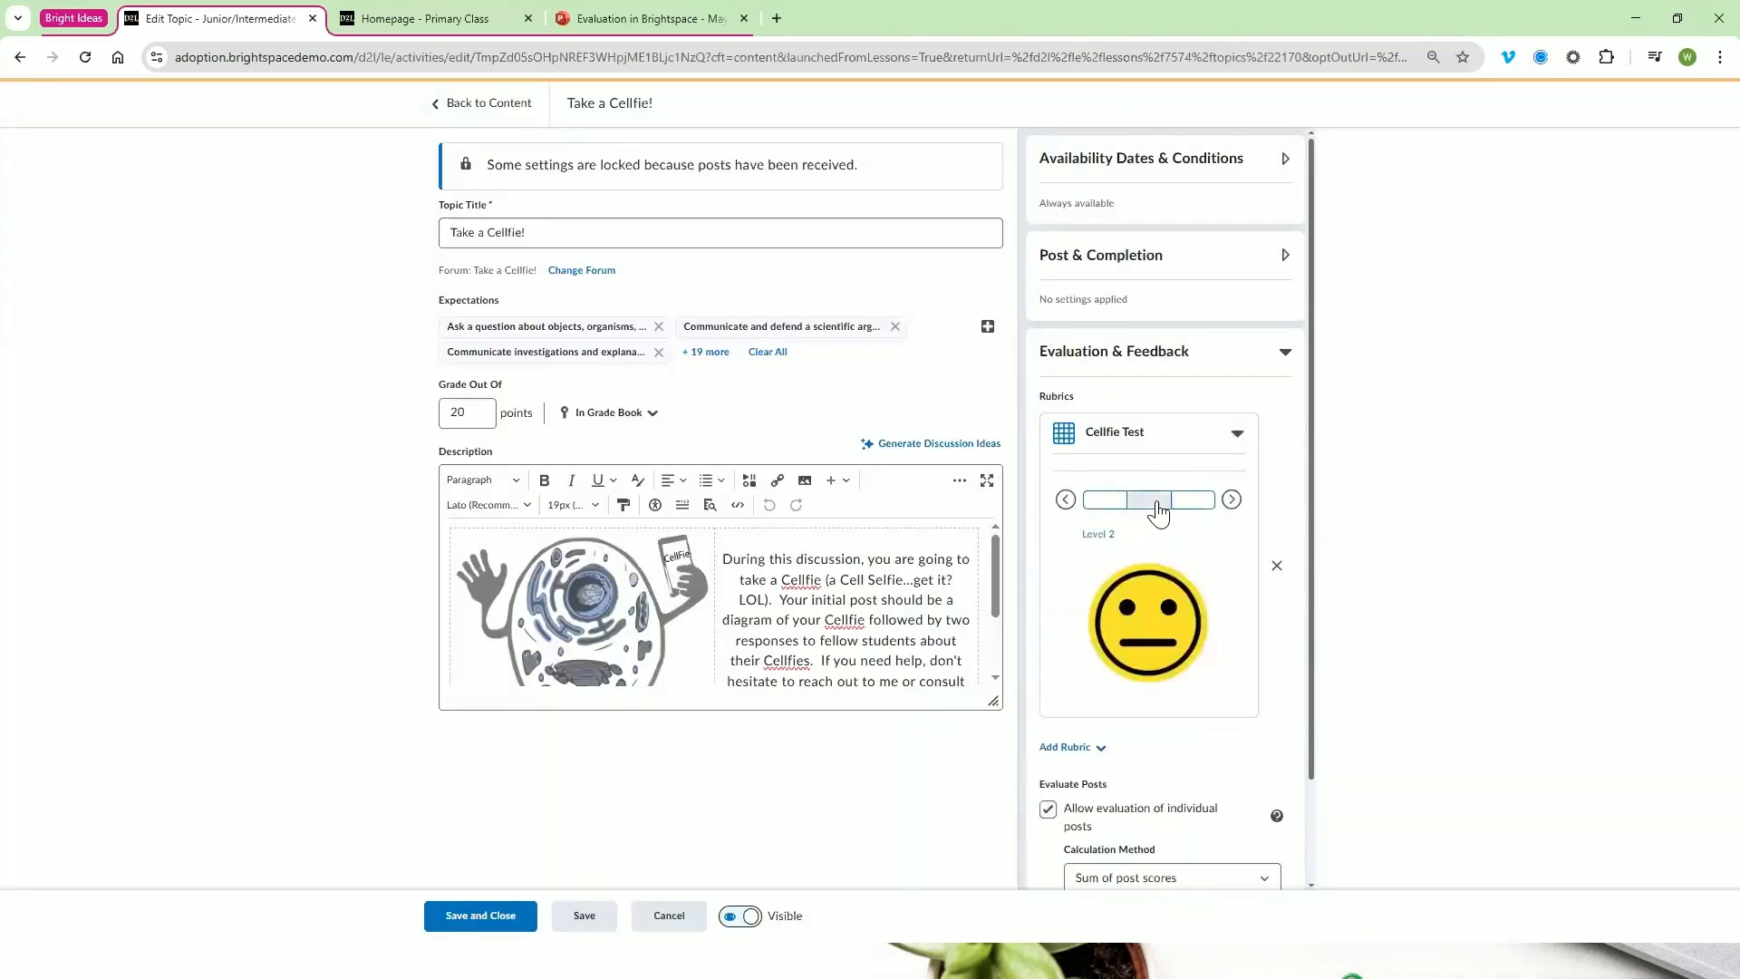
click(1196, 512)
click(1157, 509)
click(1117, 515)
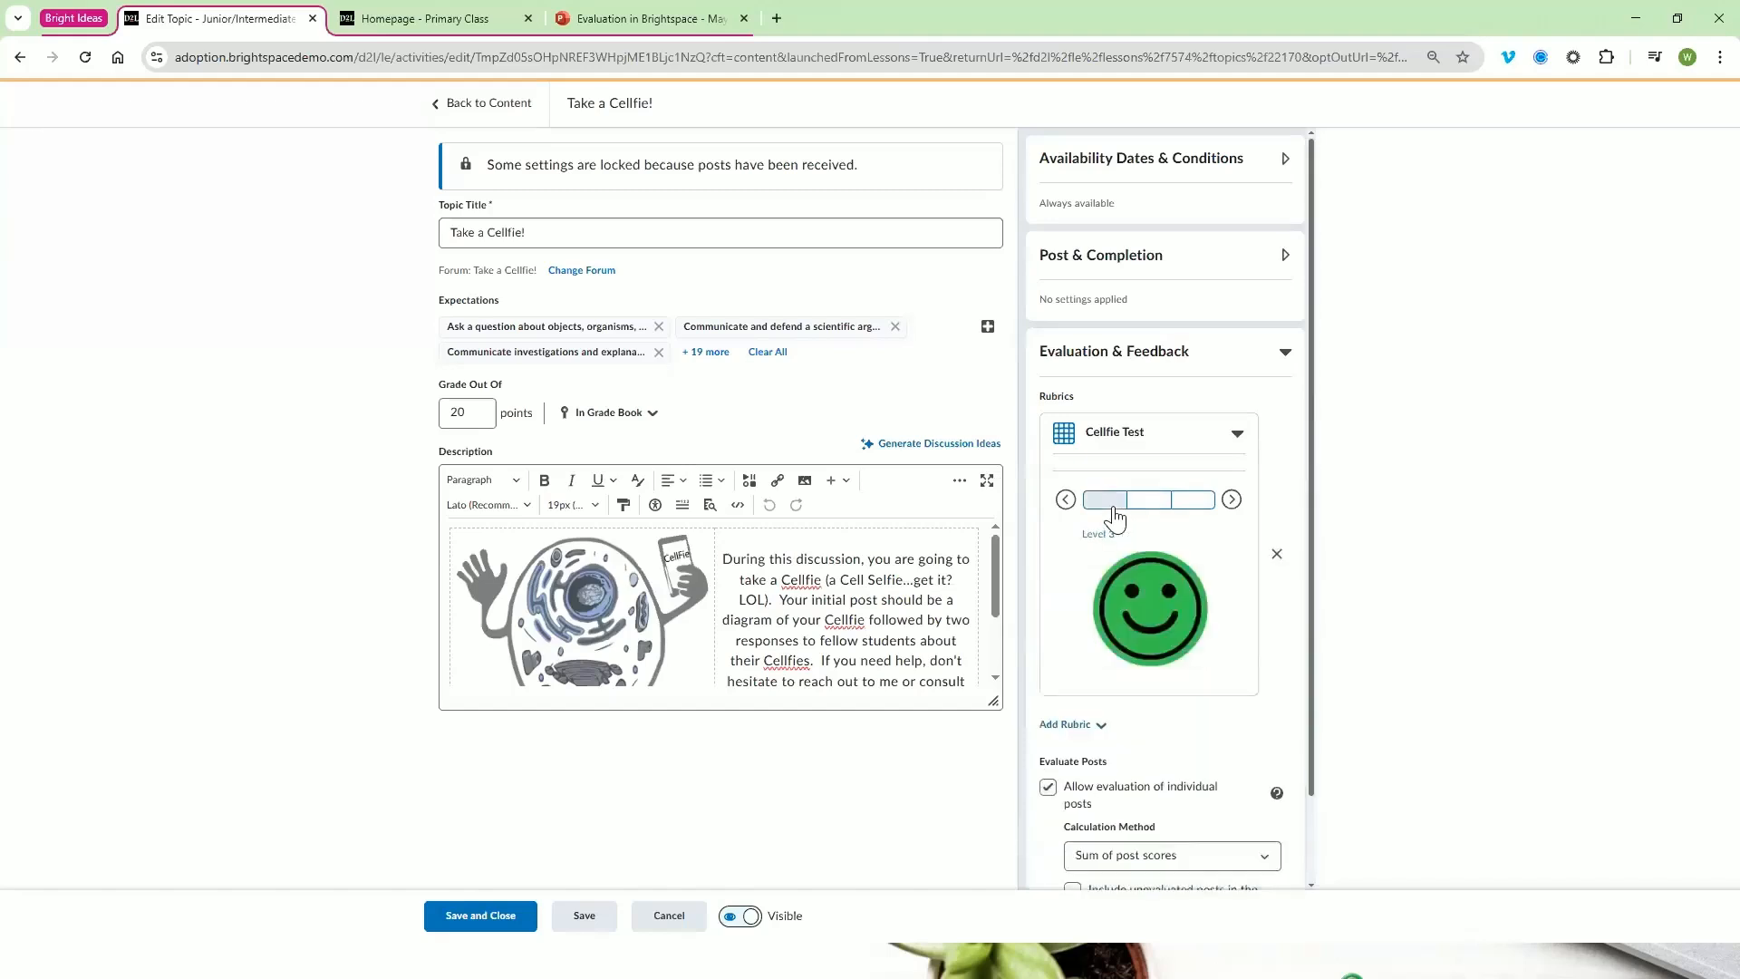
click(1114, 515)
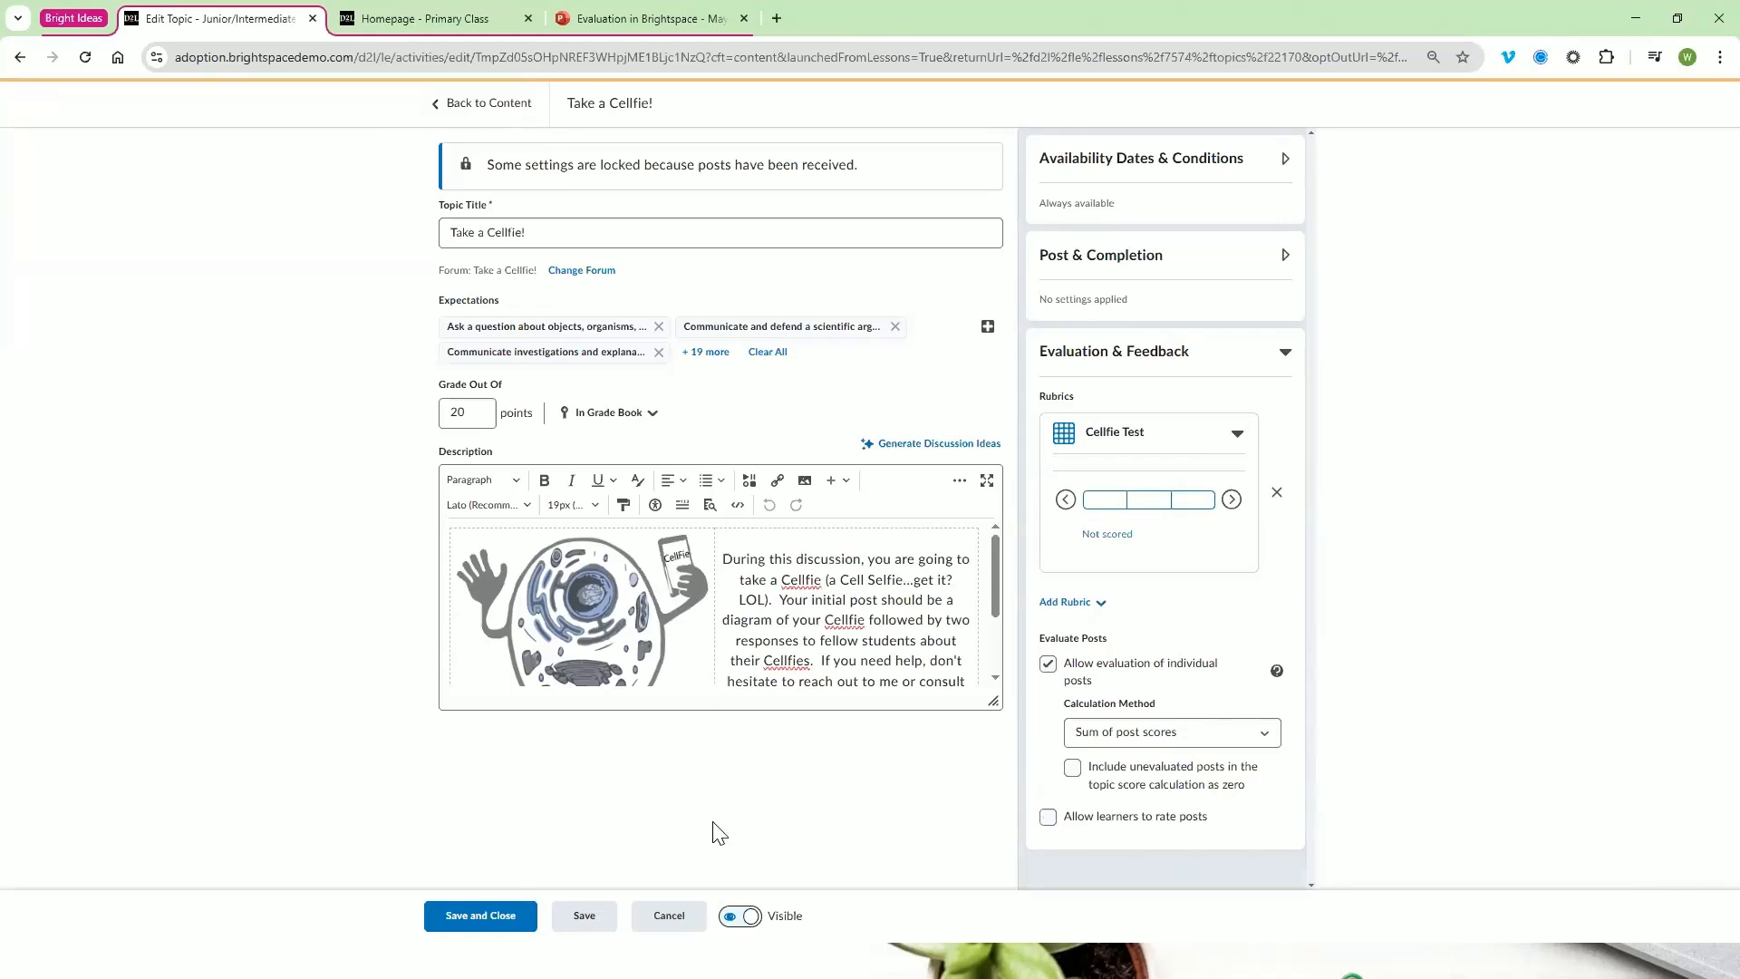
Cancel editing the "Take a Cellfie!" discussion topic and discard its changes
click(671, 917)
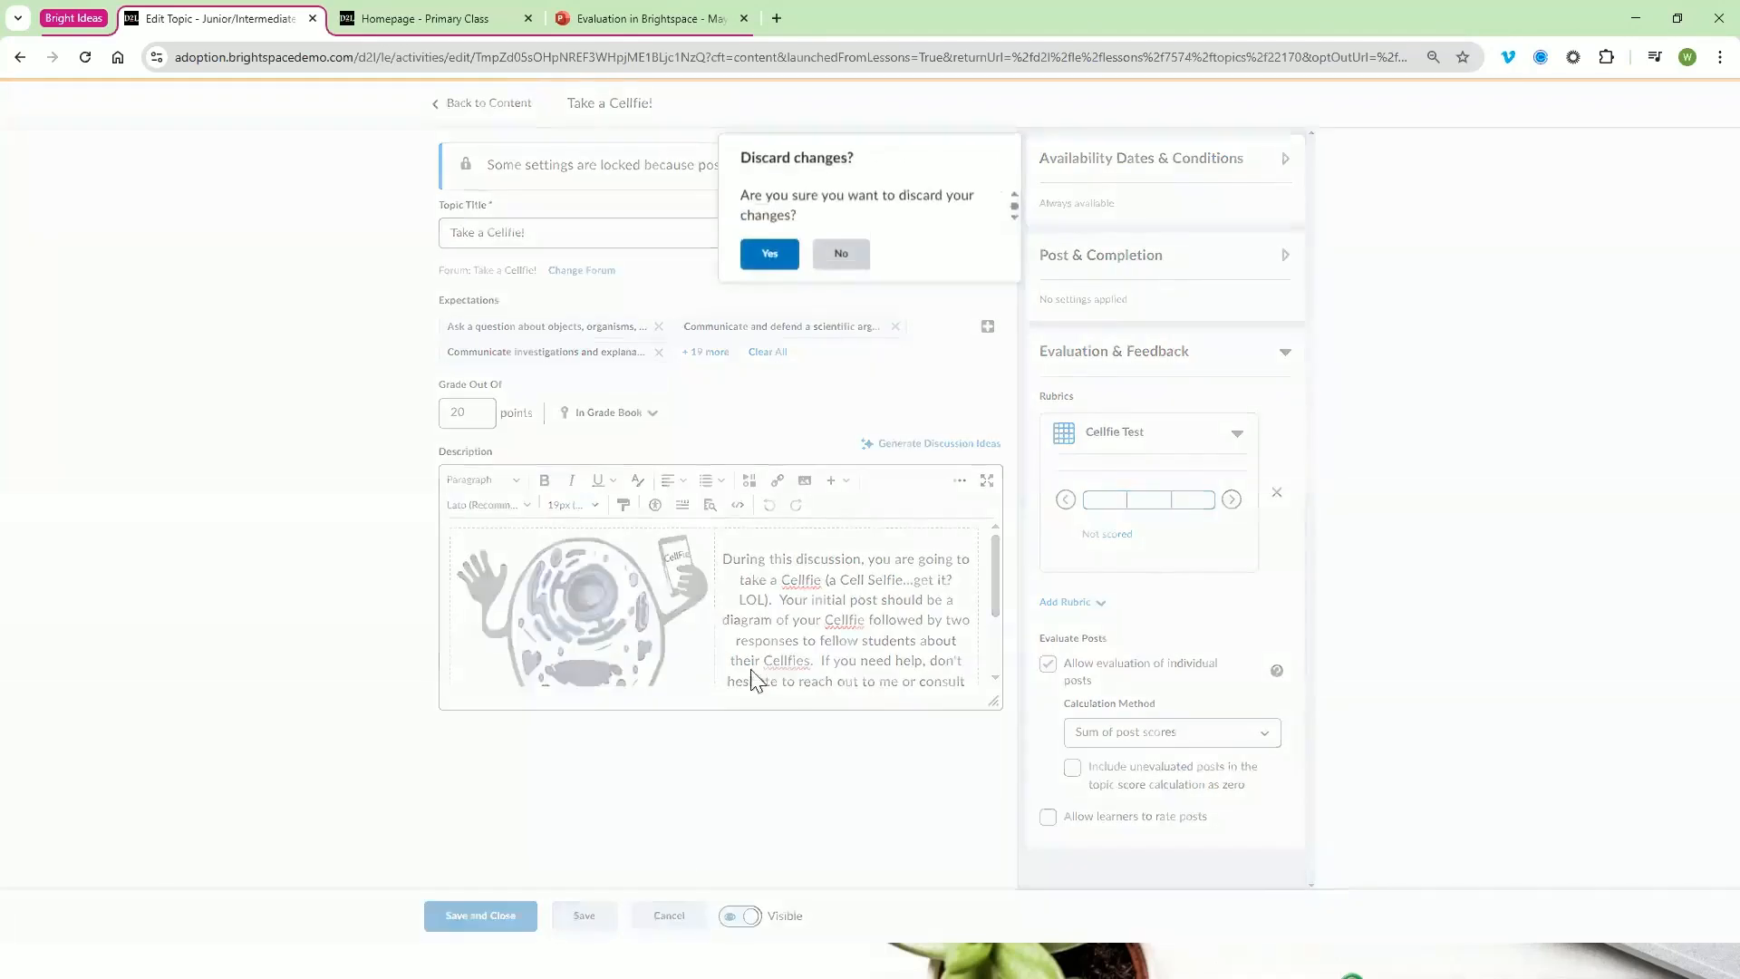
click(768, 258)
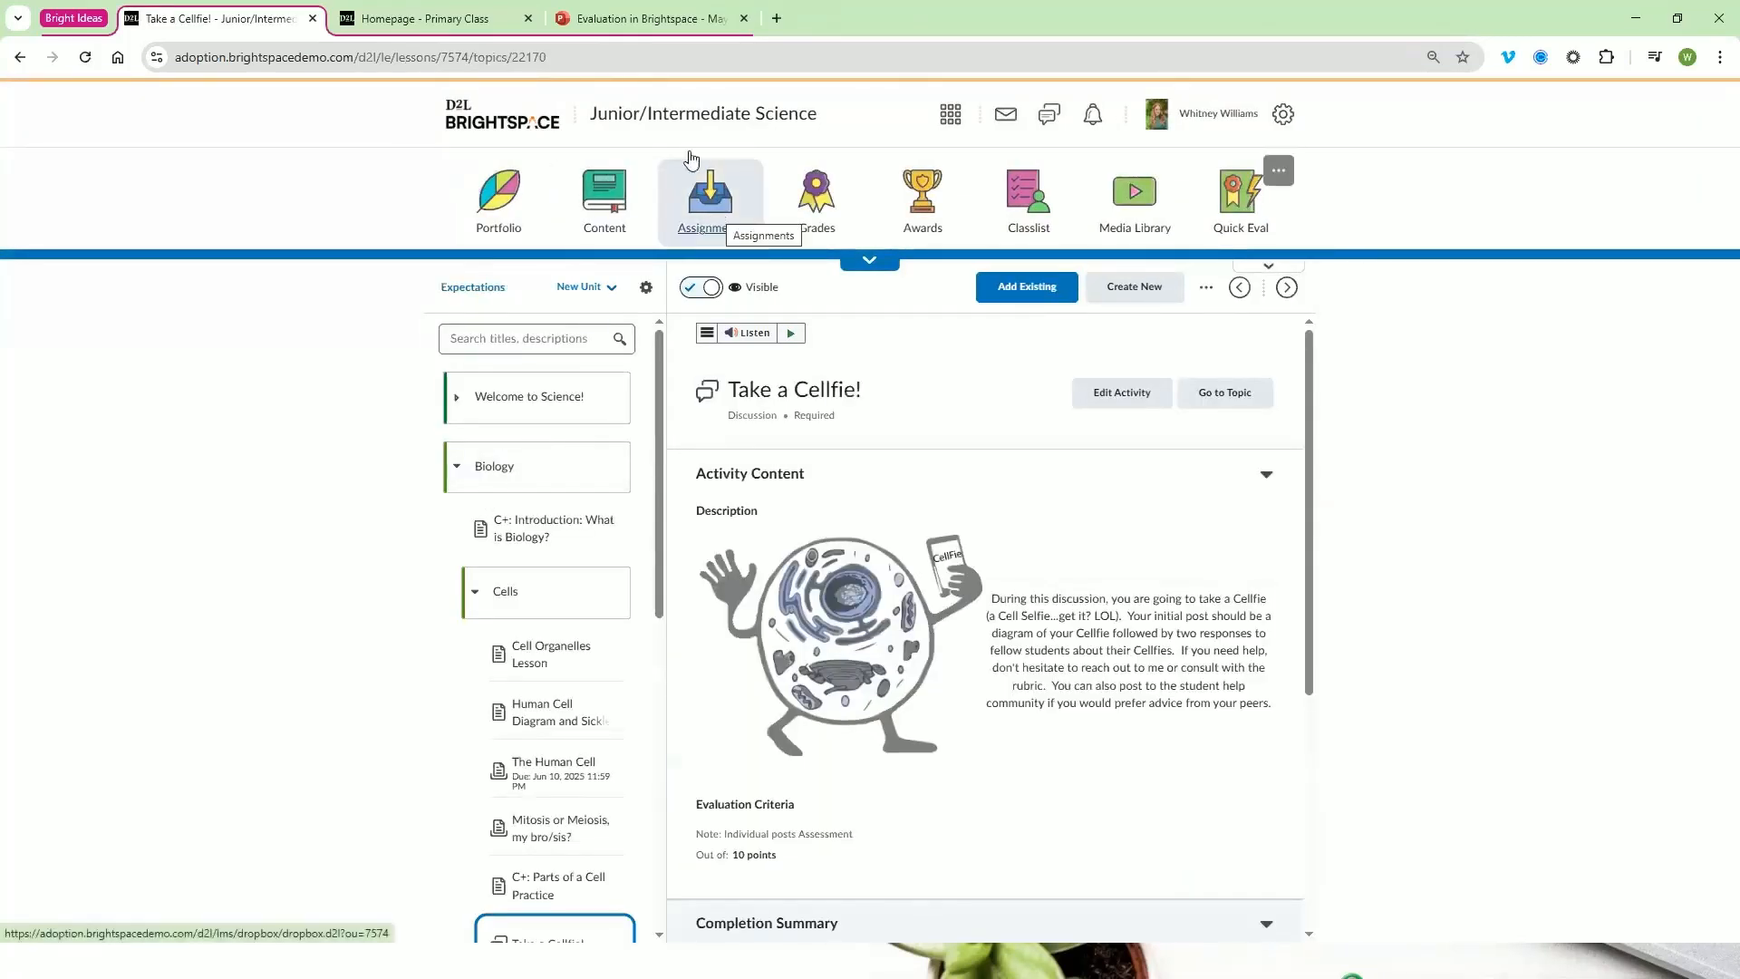
Switch to the Primary Class course and open the Shoe Box Farm Assignment in the Art unit's Week #1 content
click(448, 21)
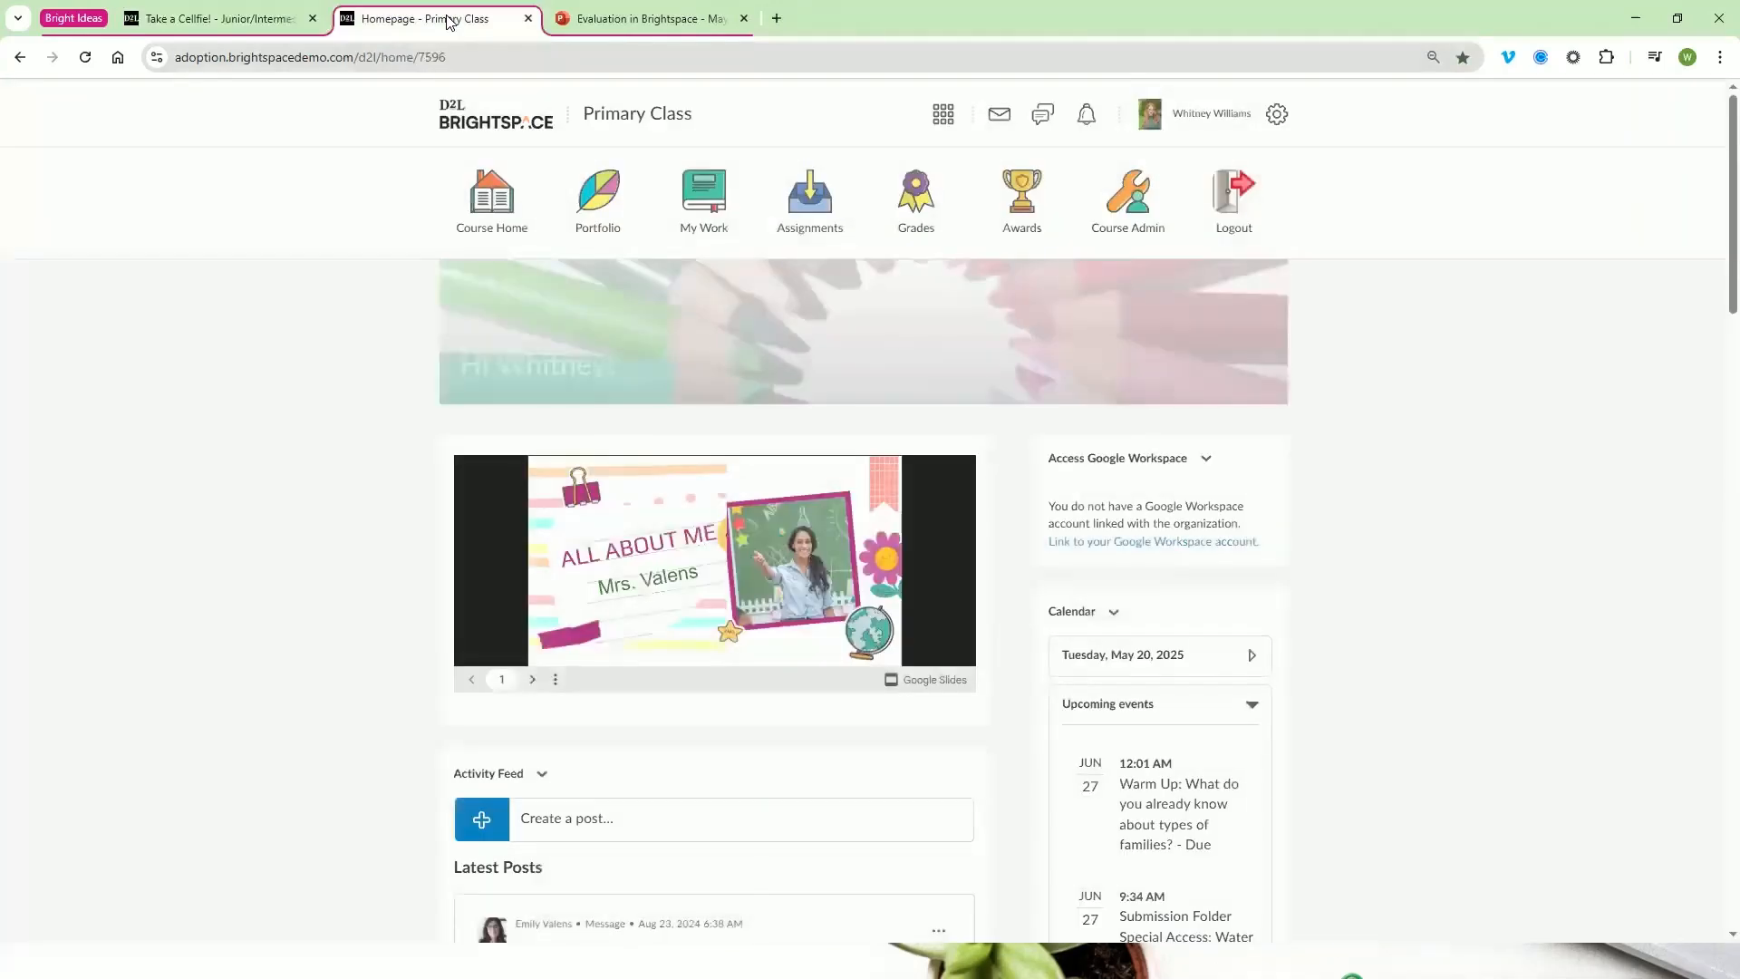
click(710, 225)
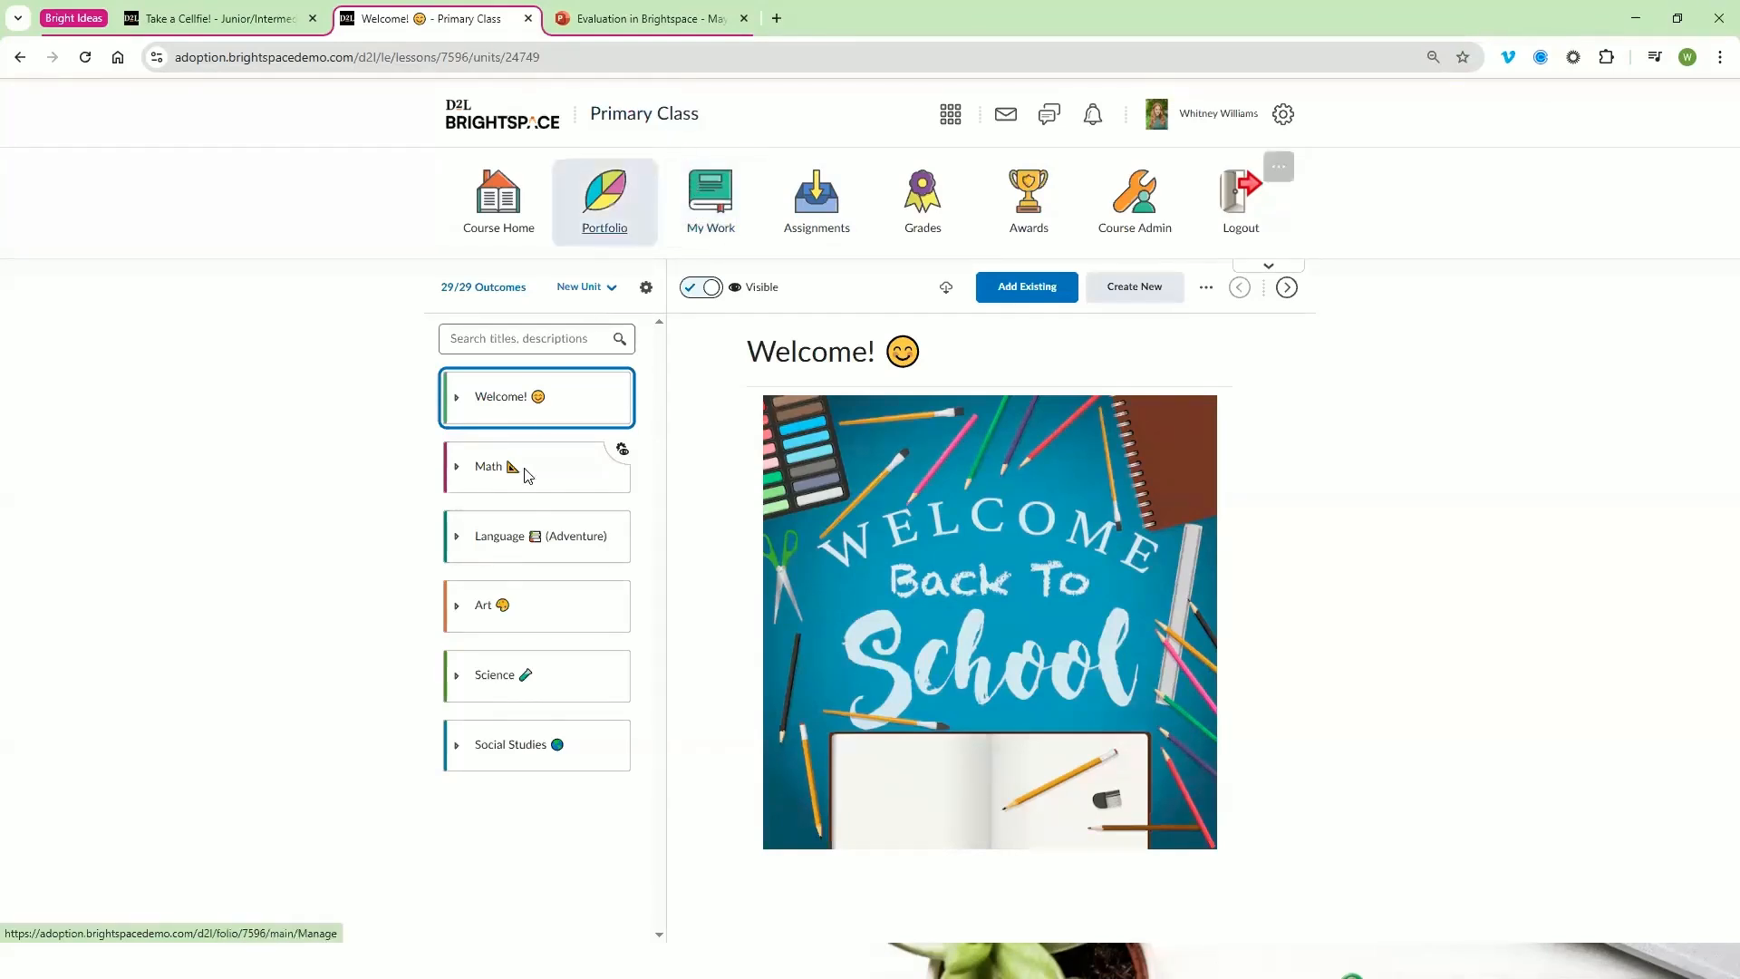
click(555, 620)
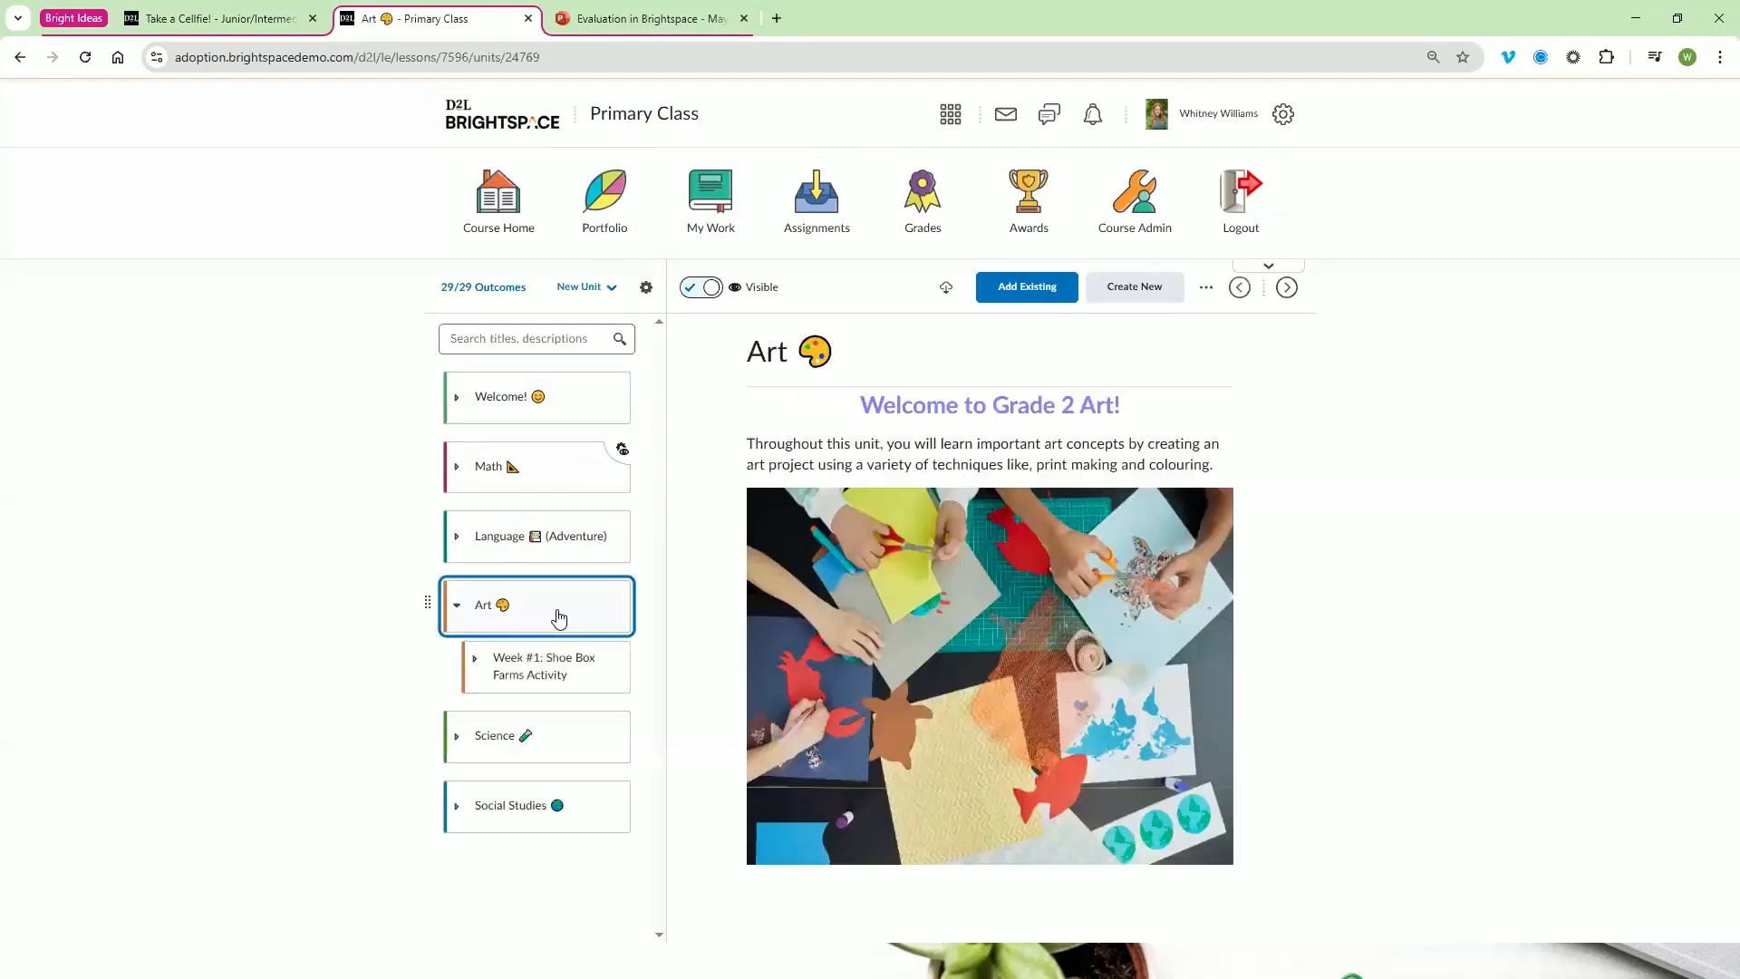
click(597, 675)
scroll(593, 673, down, 1)
click(583, 702)
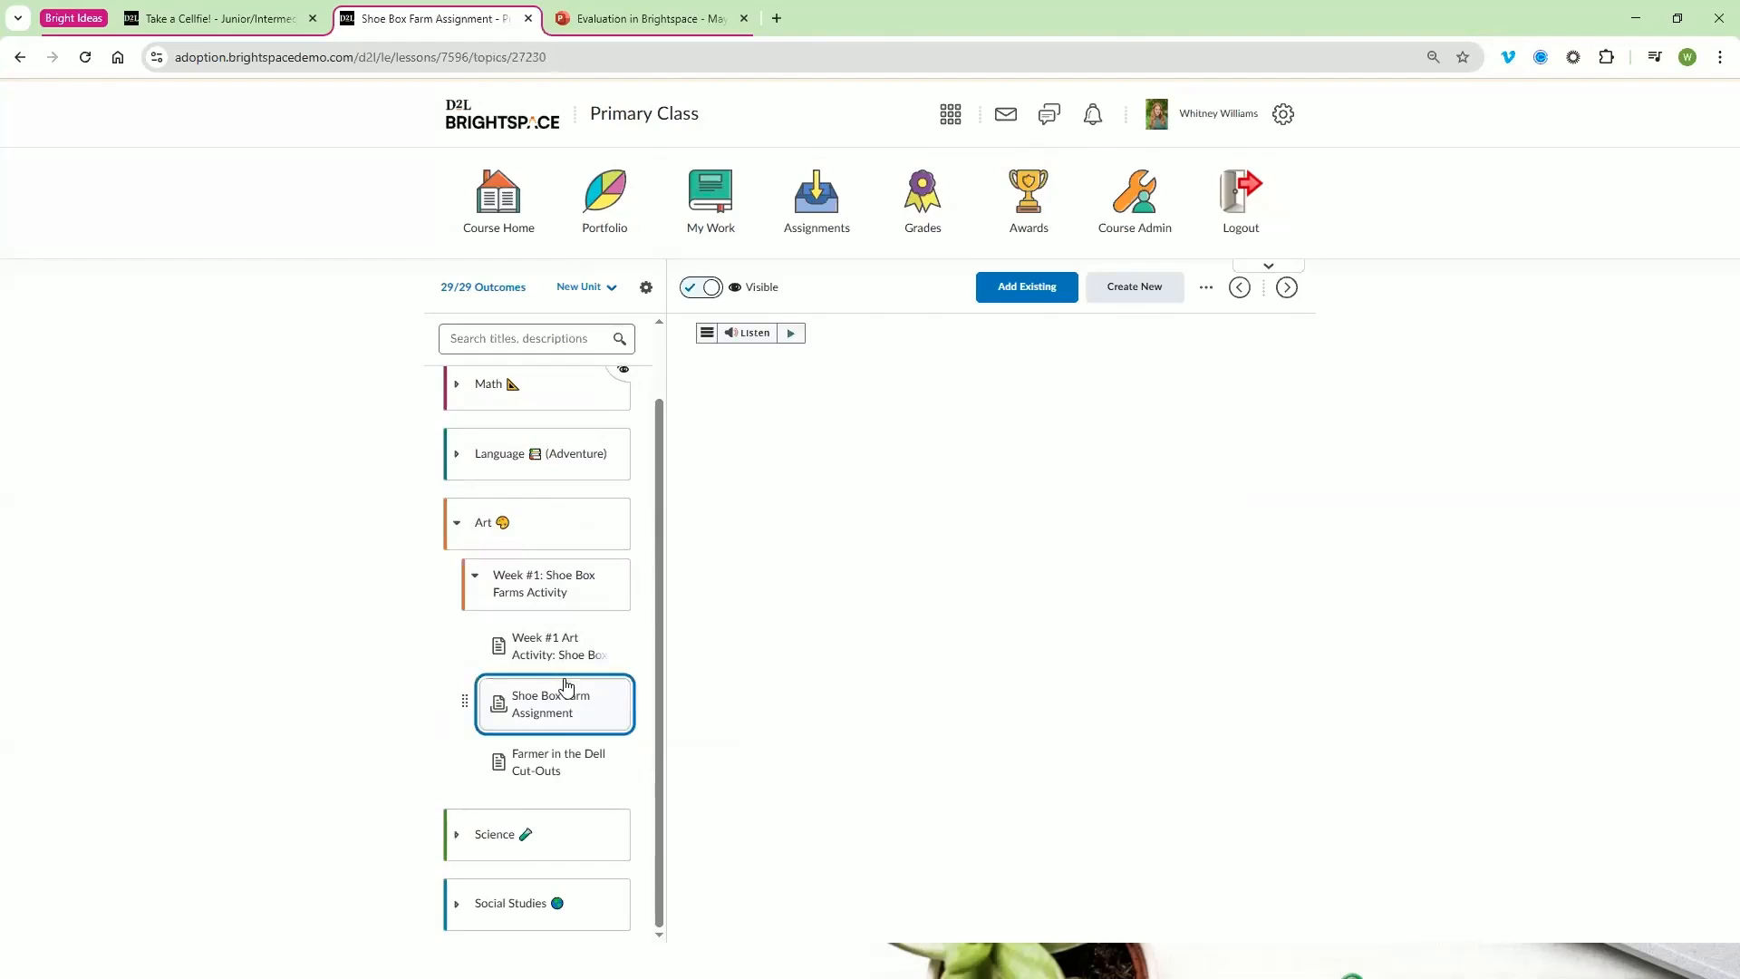
Open the evaluation of the learner who submitted the assignment and display the attached Shoe Box Farm PDF
scroll(1113, 678, down, 2)
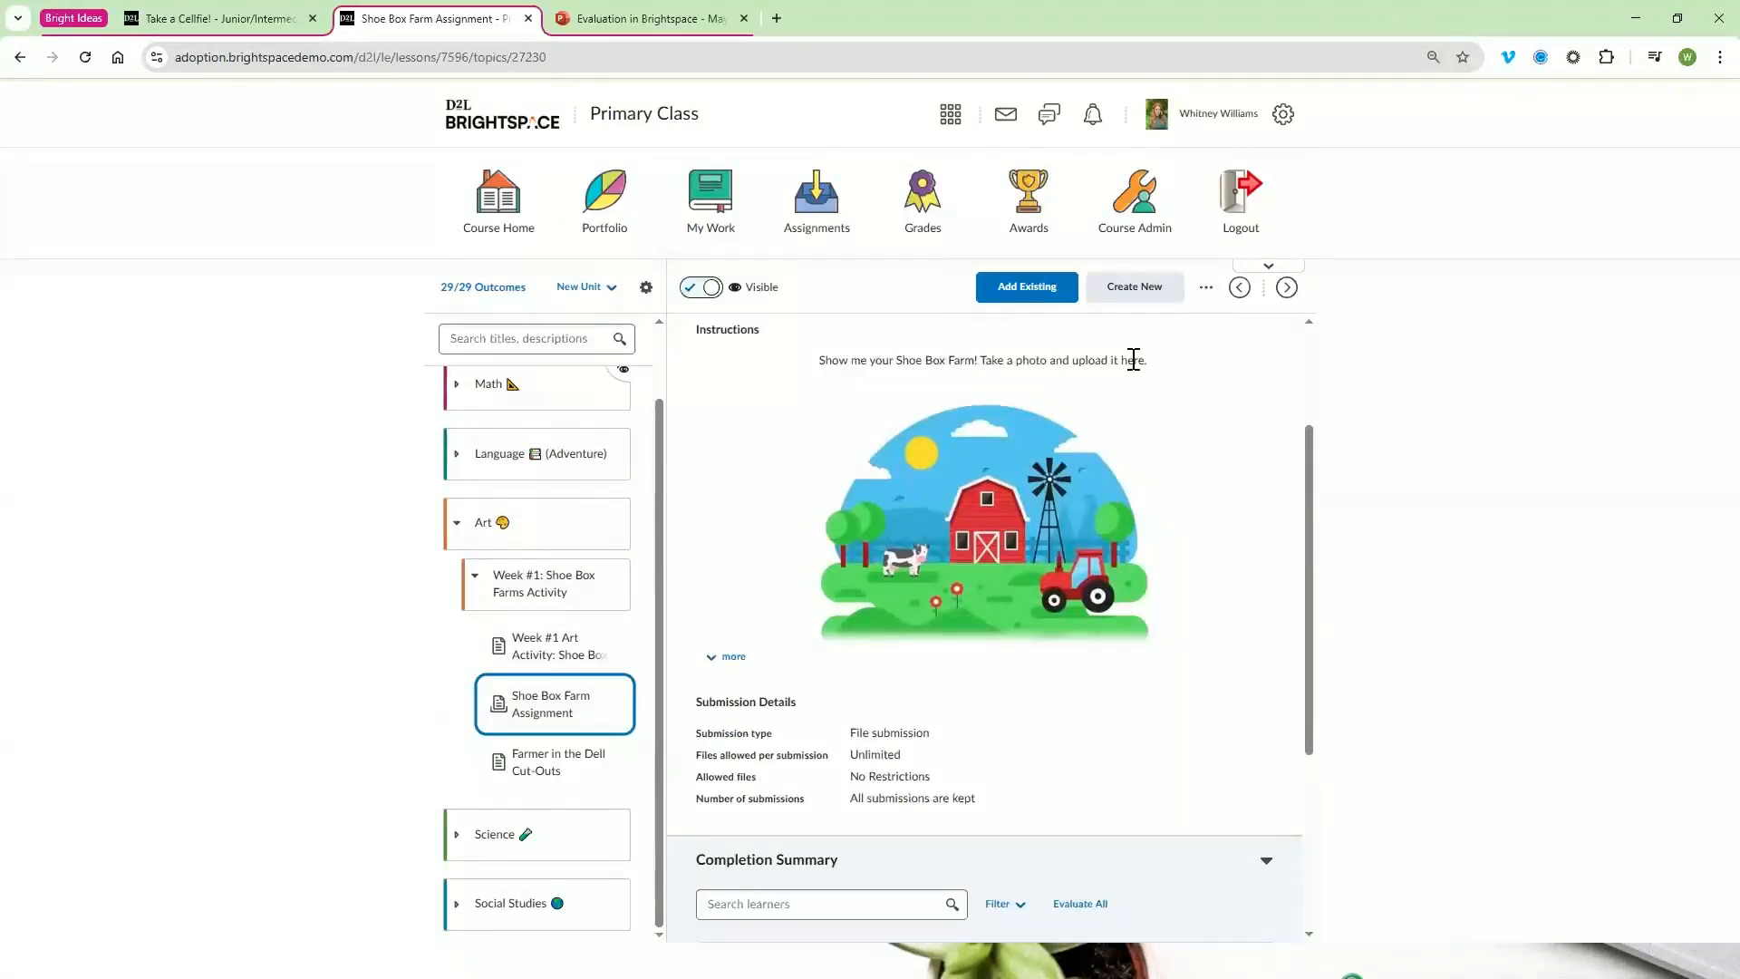
scroll(1160, 404, down, 4)
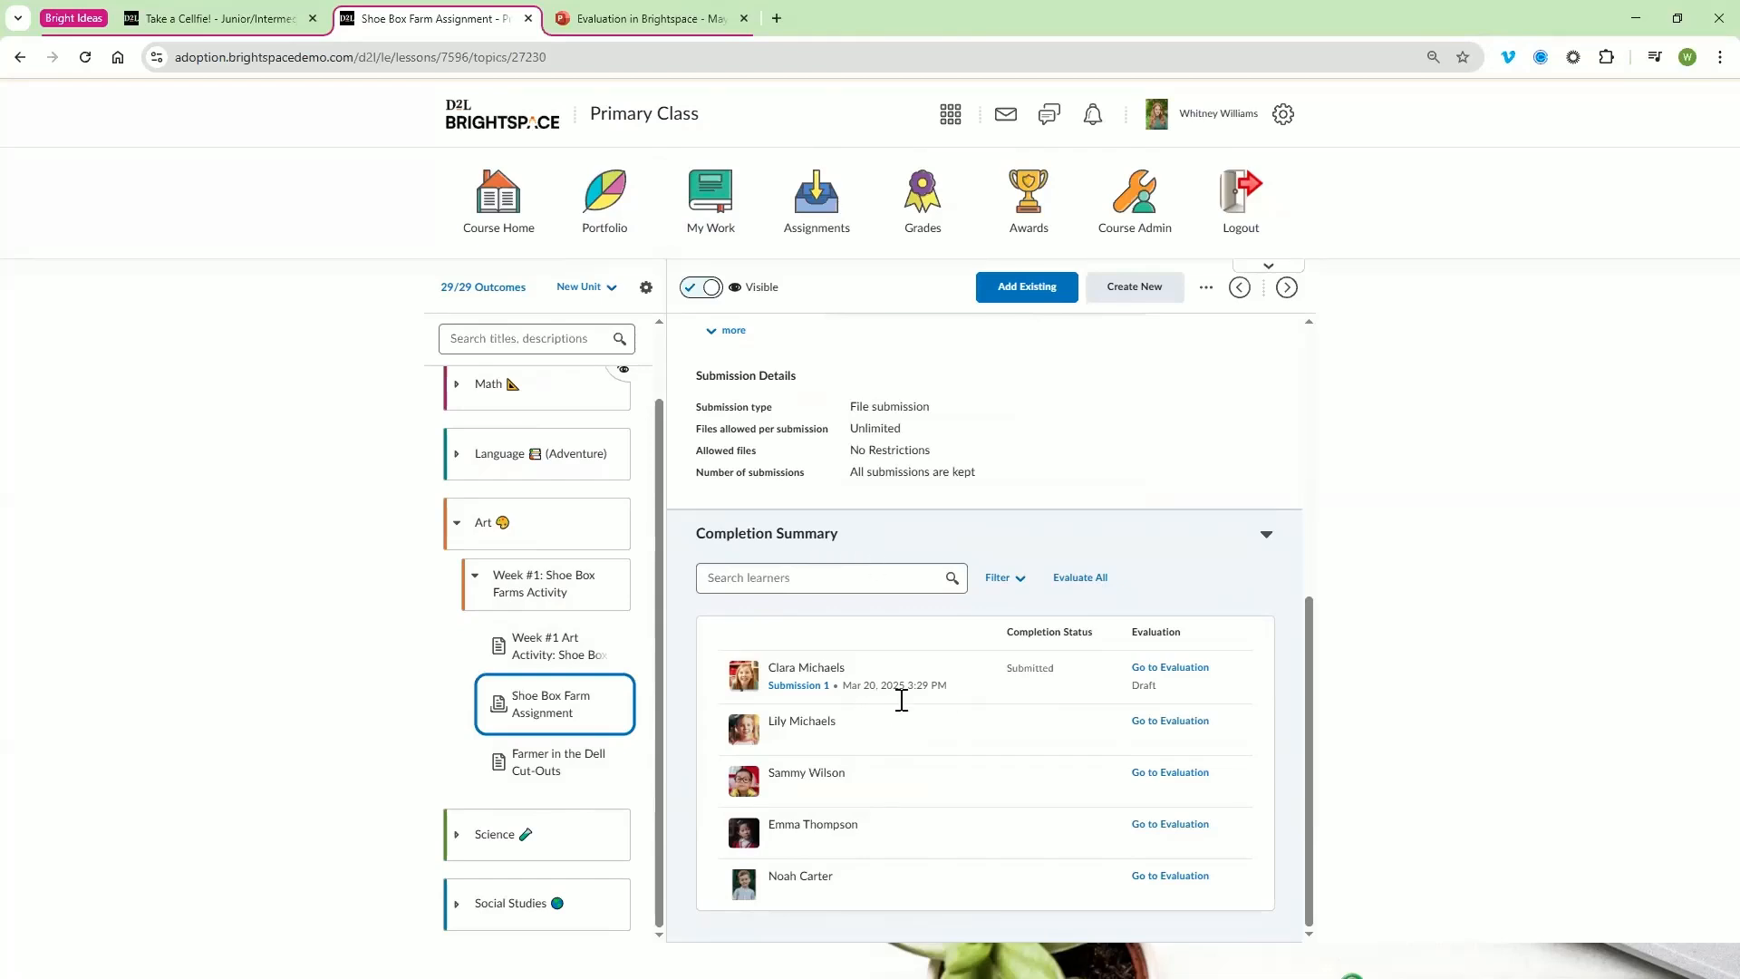
click(1172, 673)
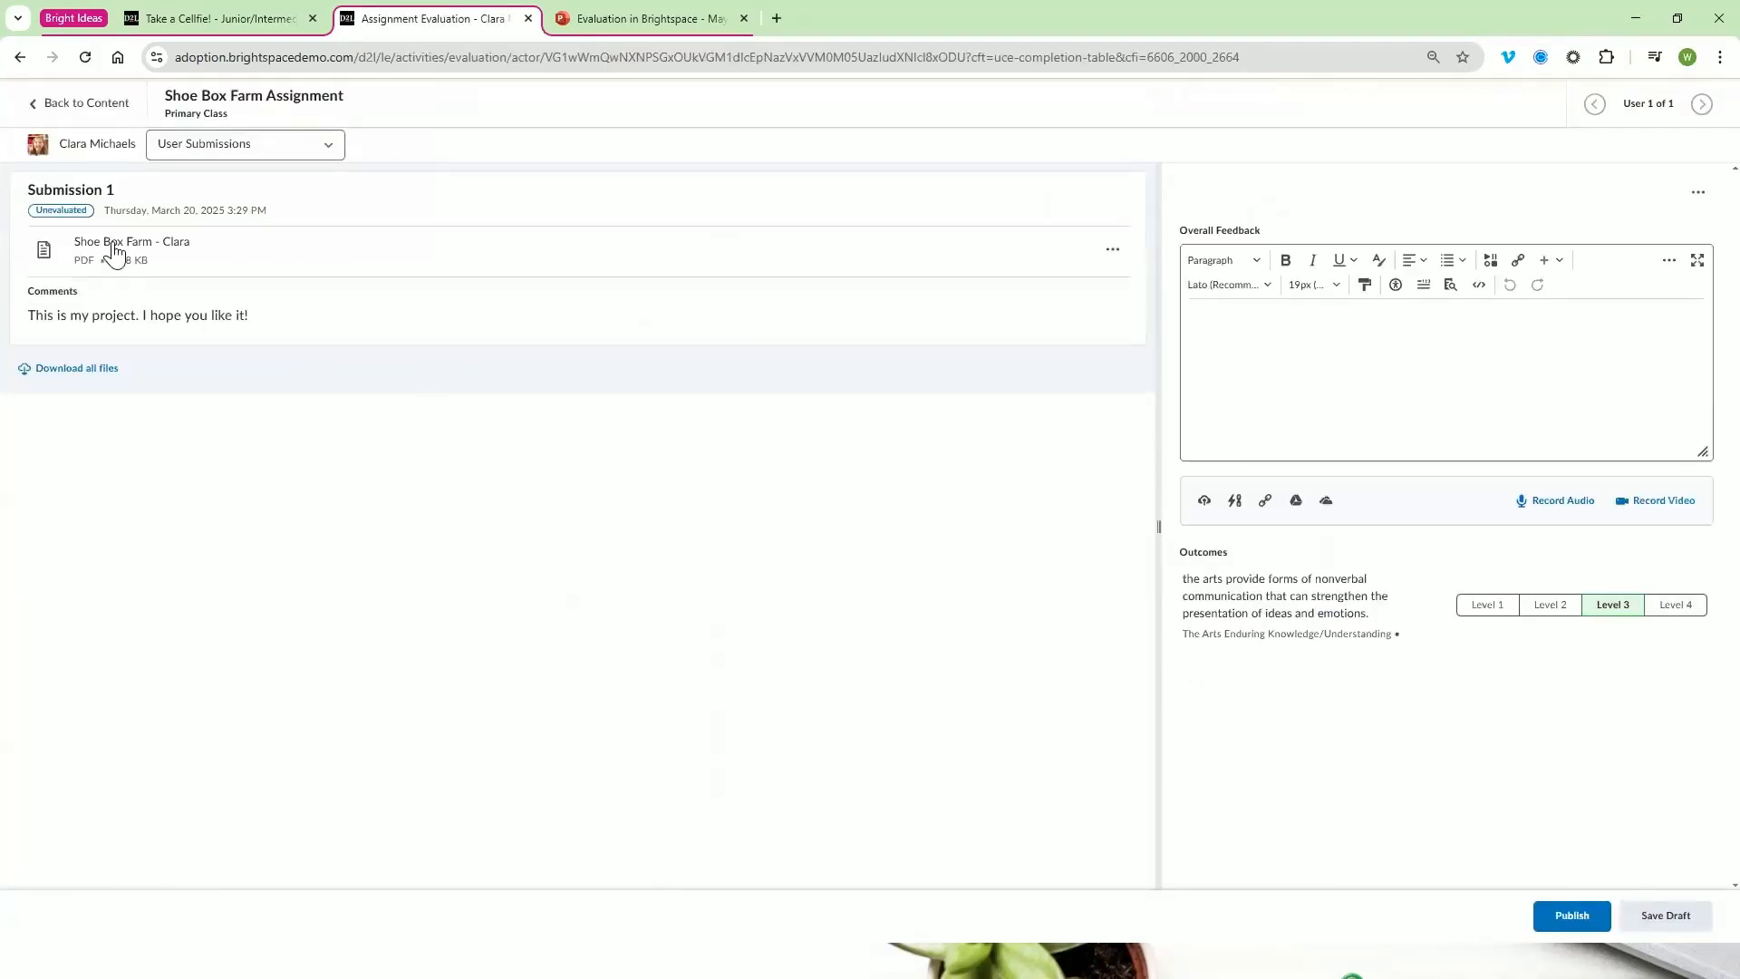
click(116, 247)
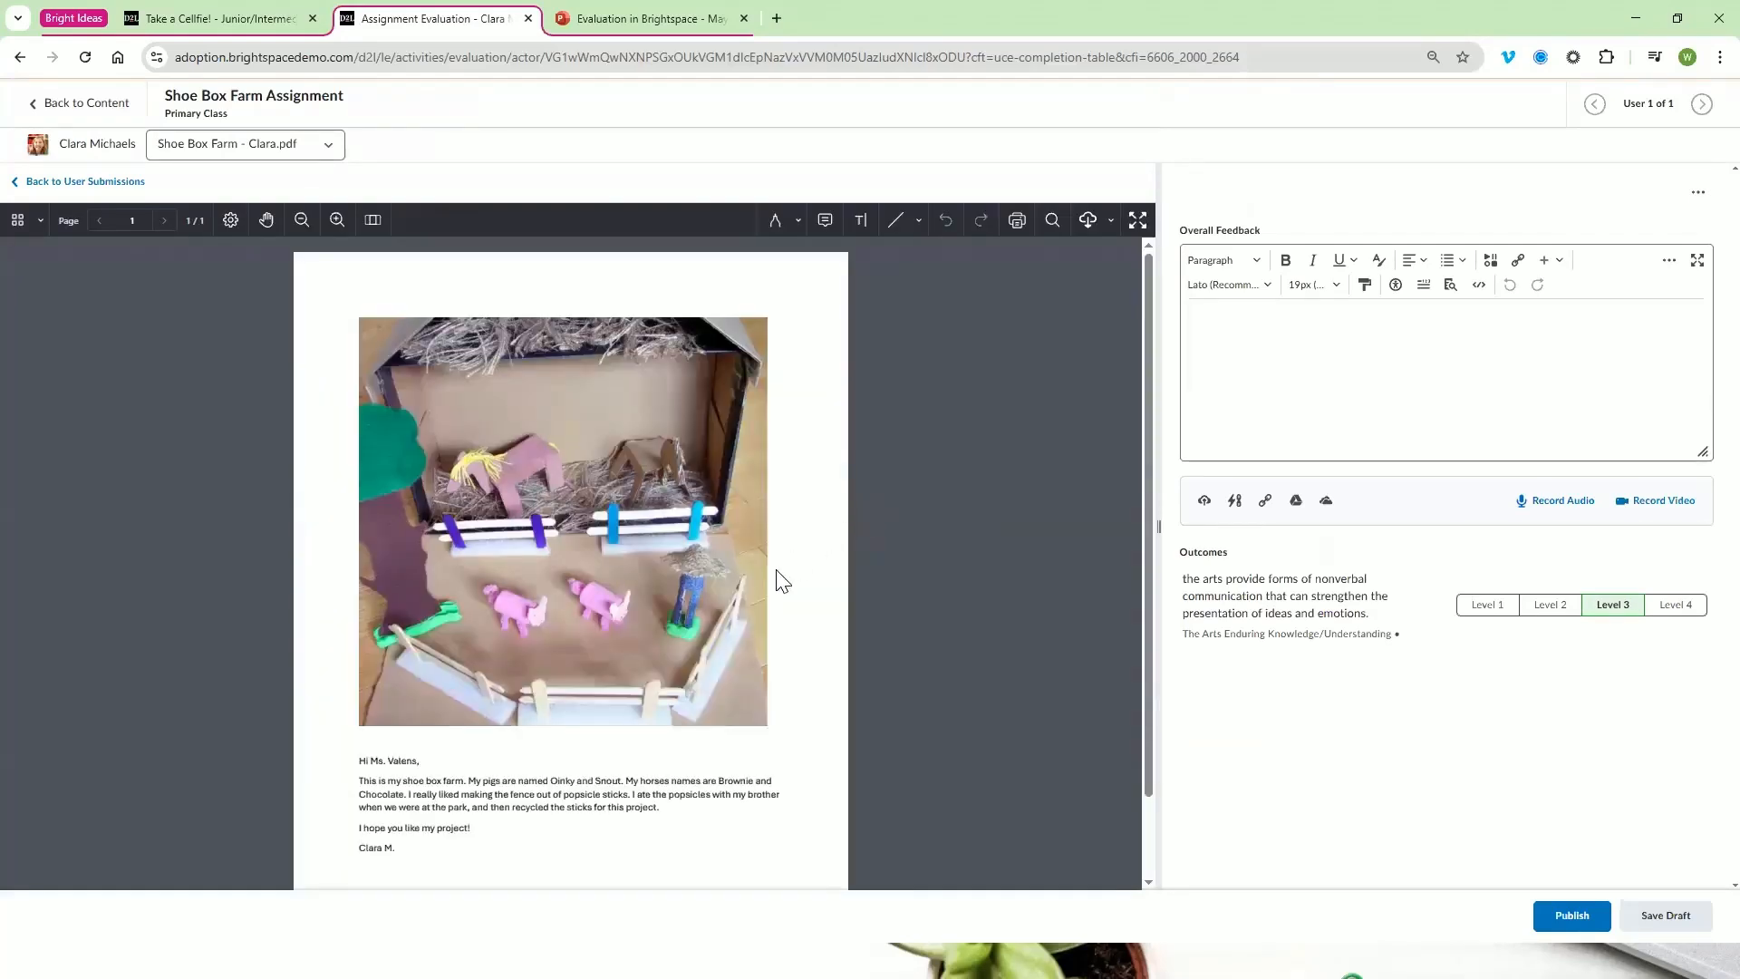
Look through the submitted Shoe Box Farm page and widen the document viewer against the feedback area
scroll(726, 648, down, 1)
scroll(829, 633, up, 1)
scroll(890, 621, down, 1)
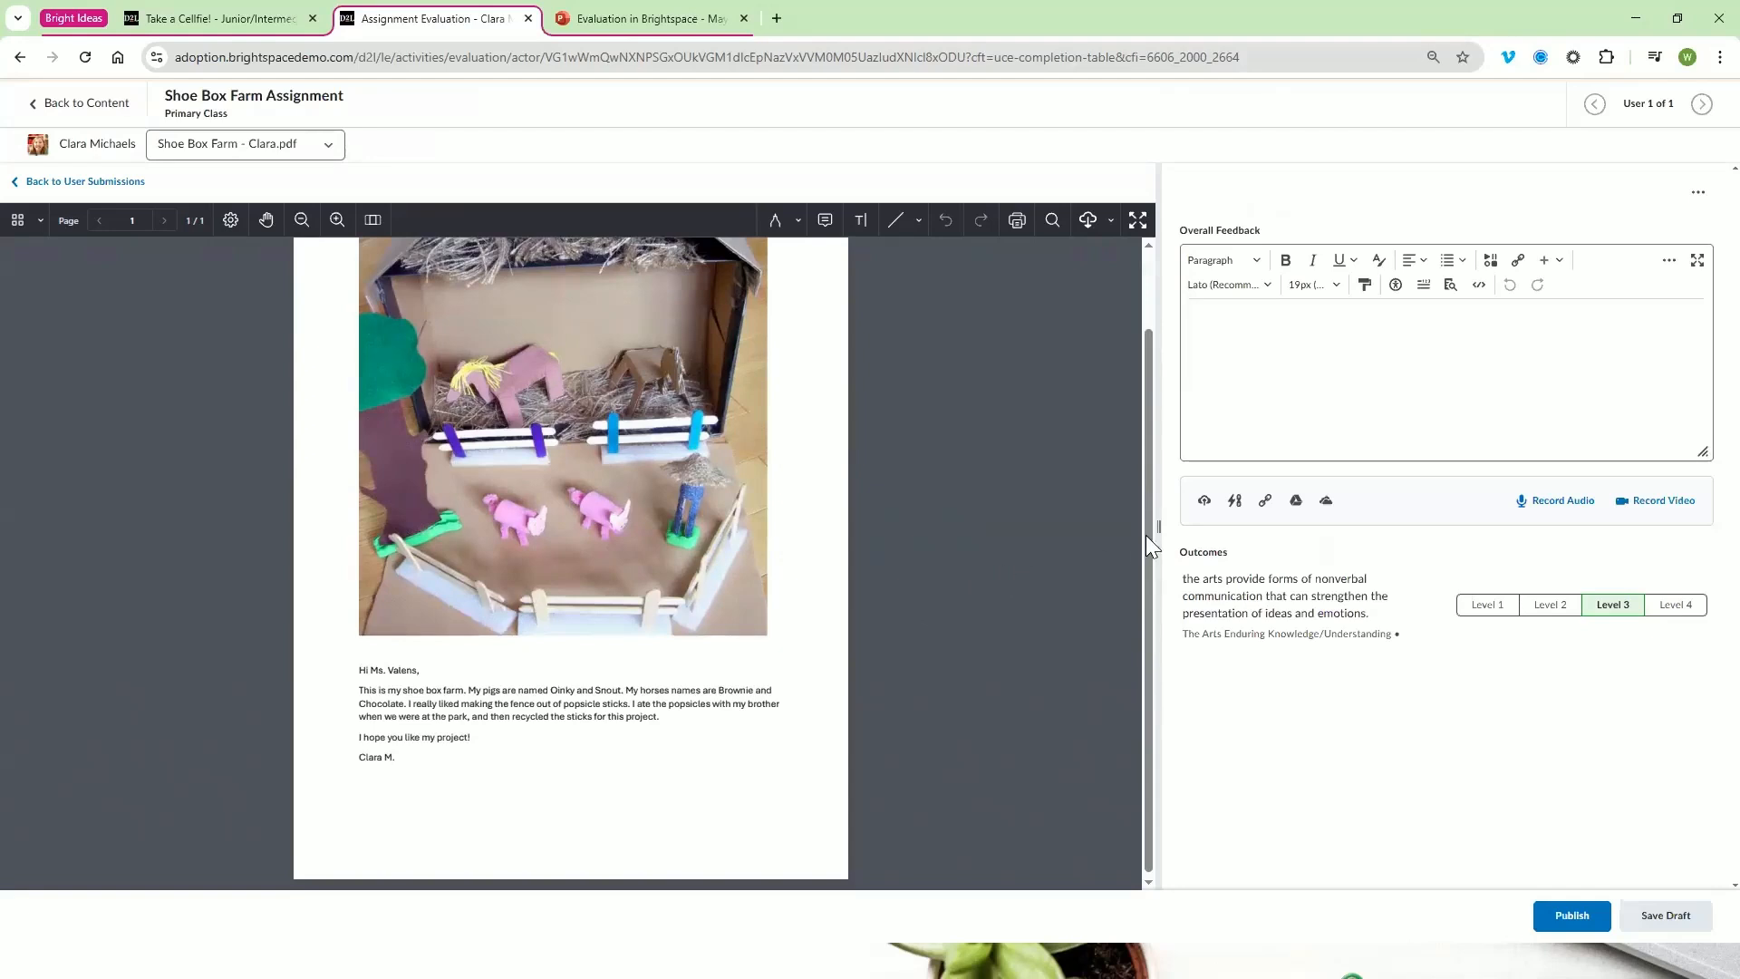
drag(1158, 518, 1392, 484)
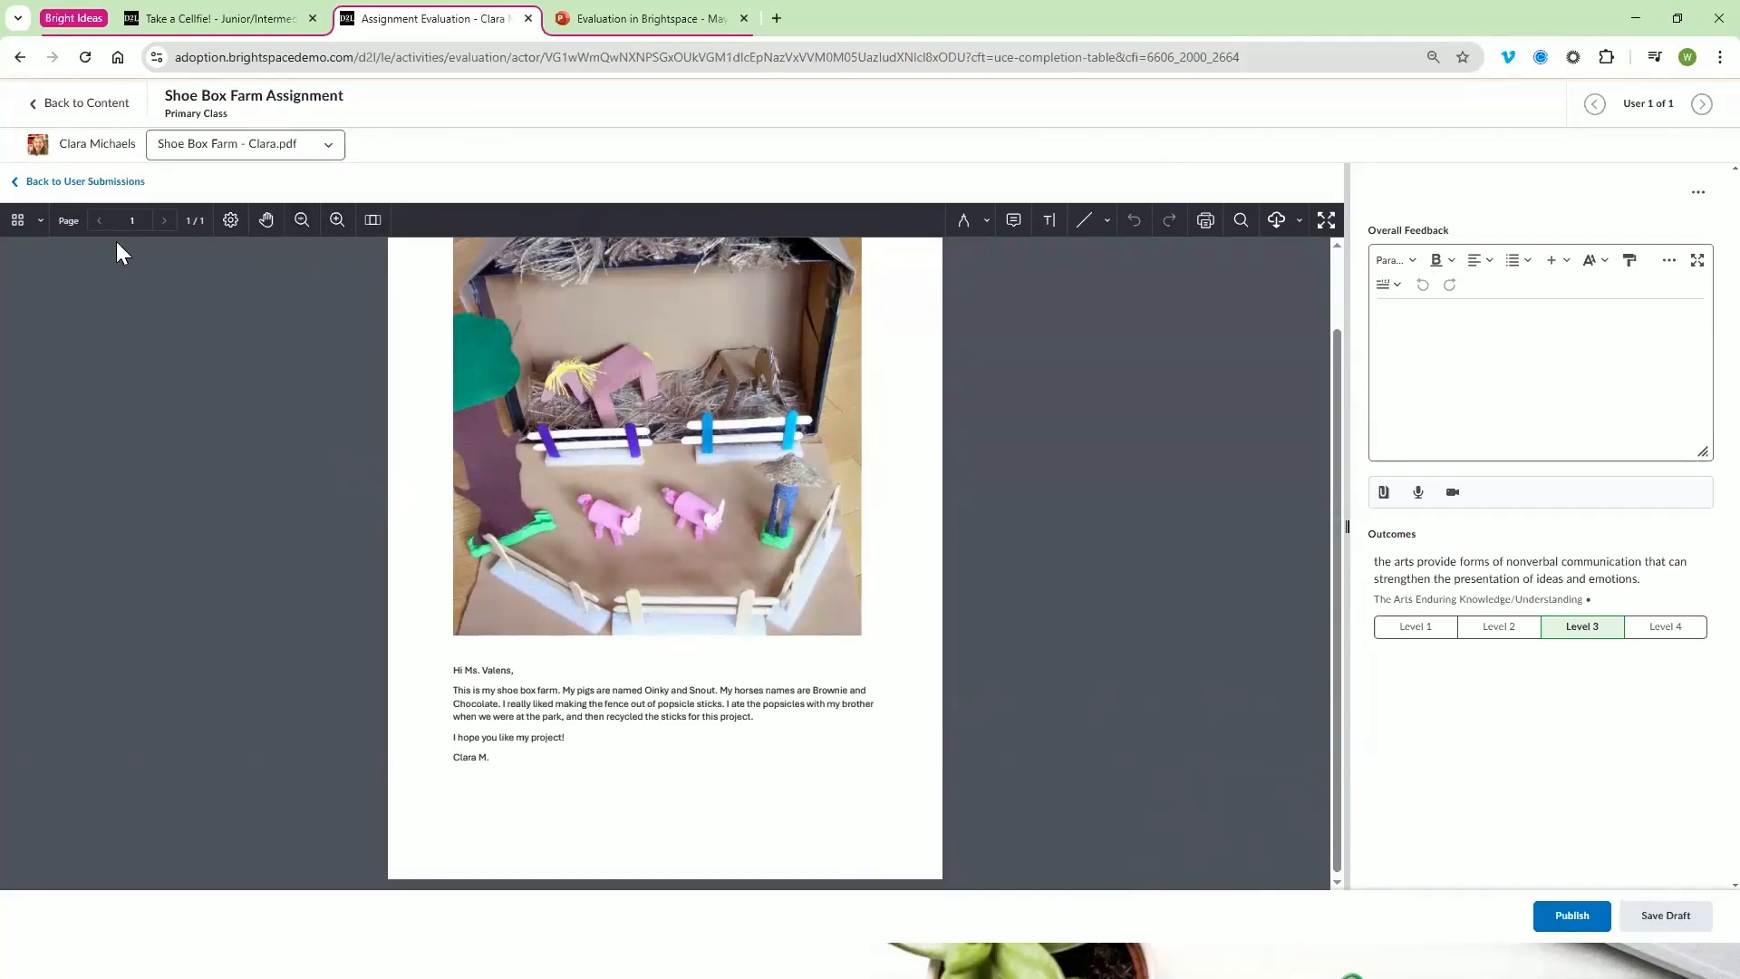
Examine the PDF viewer's page display settings, pan the page, and zoom it out and back in
click(231, 221)
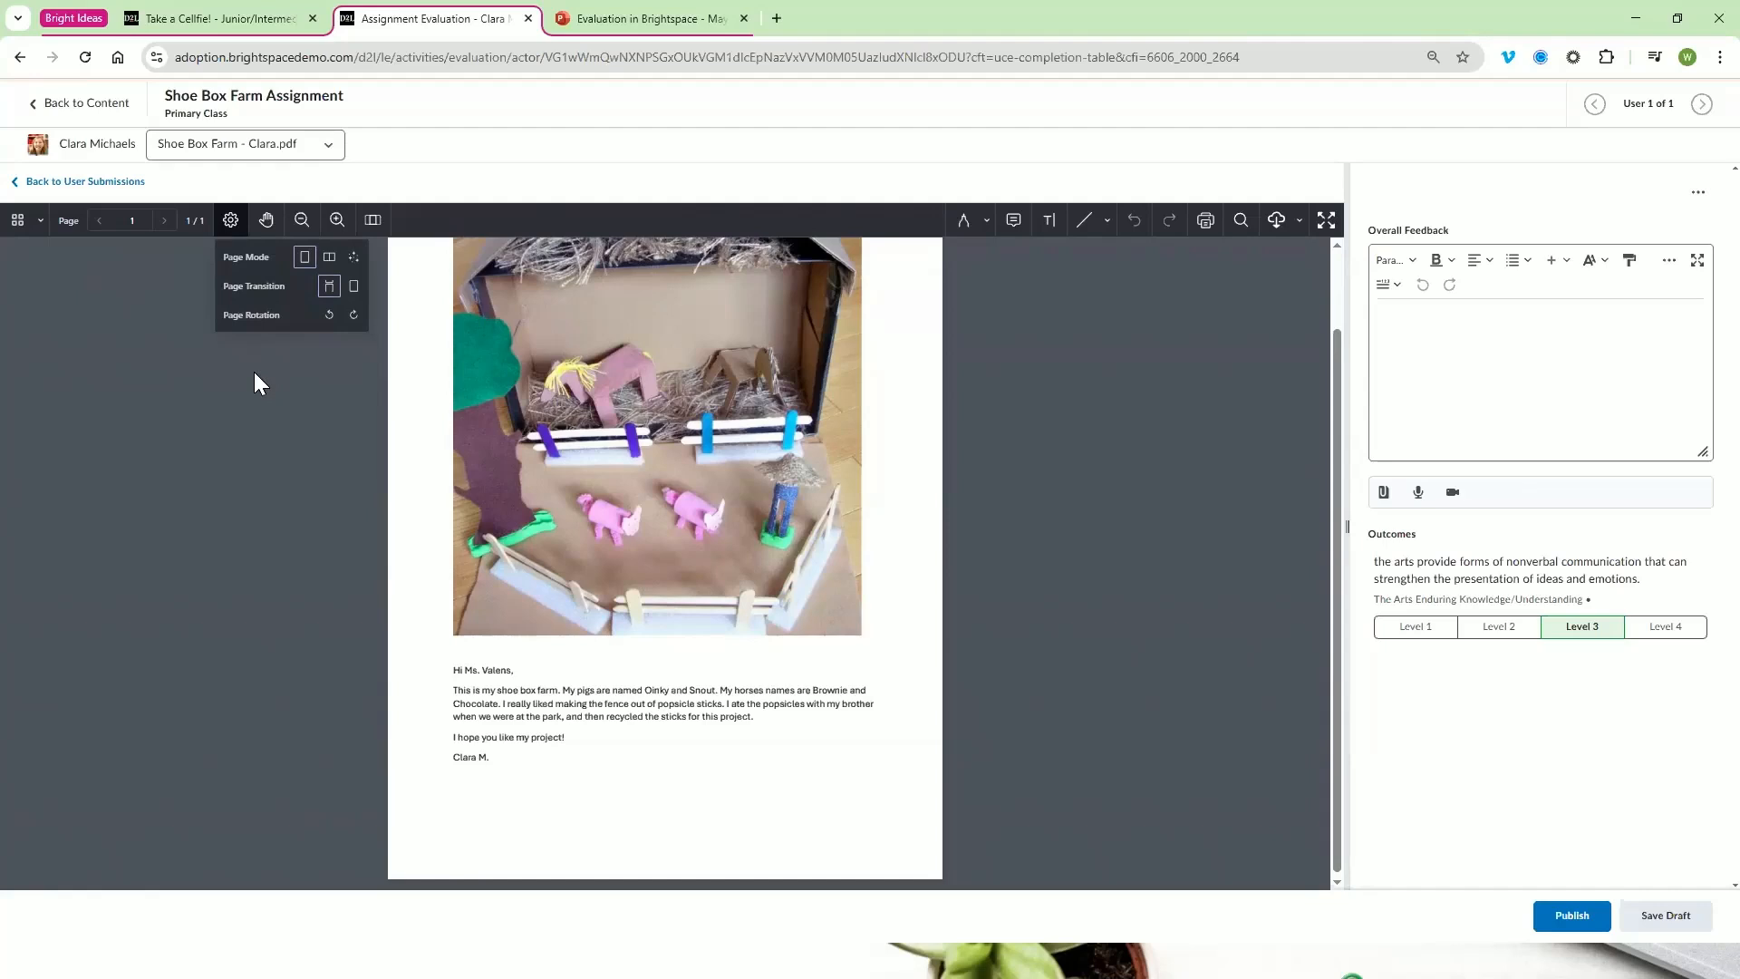
click(267, 220)
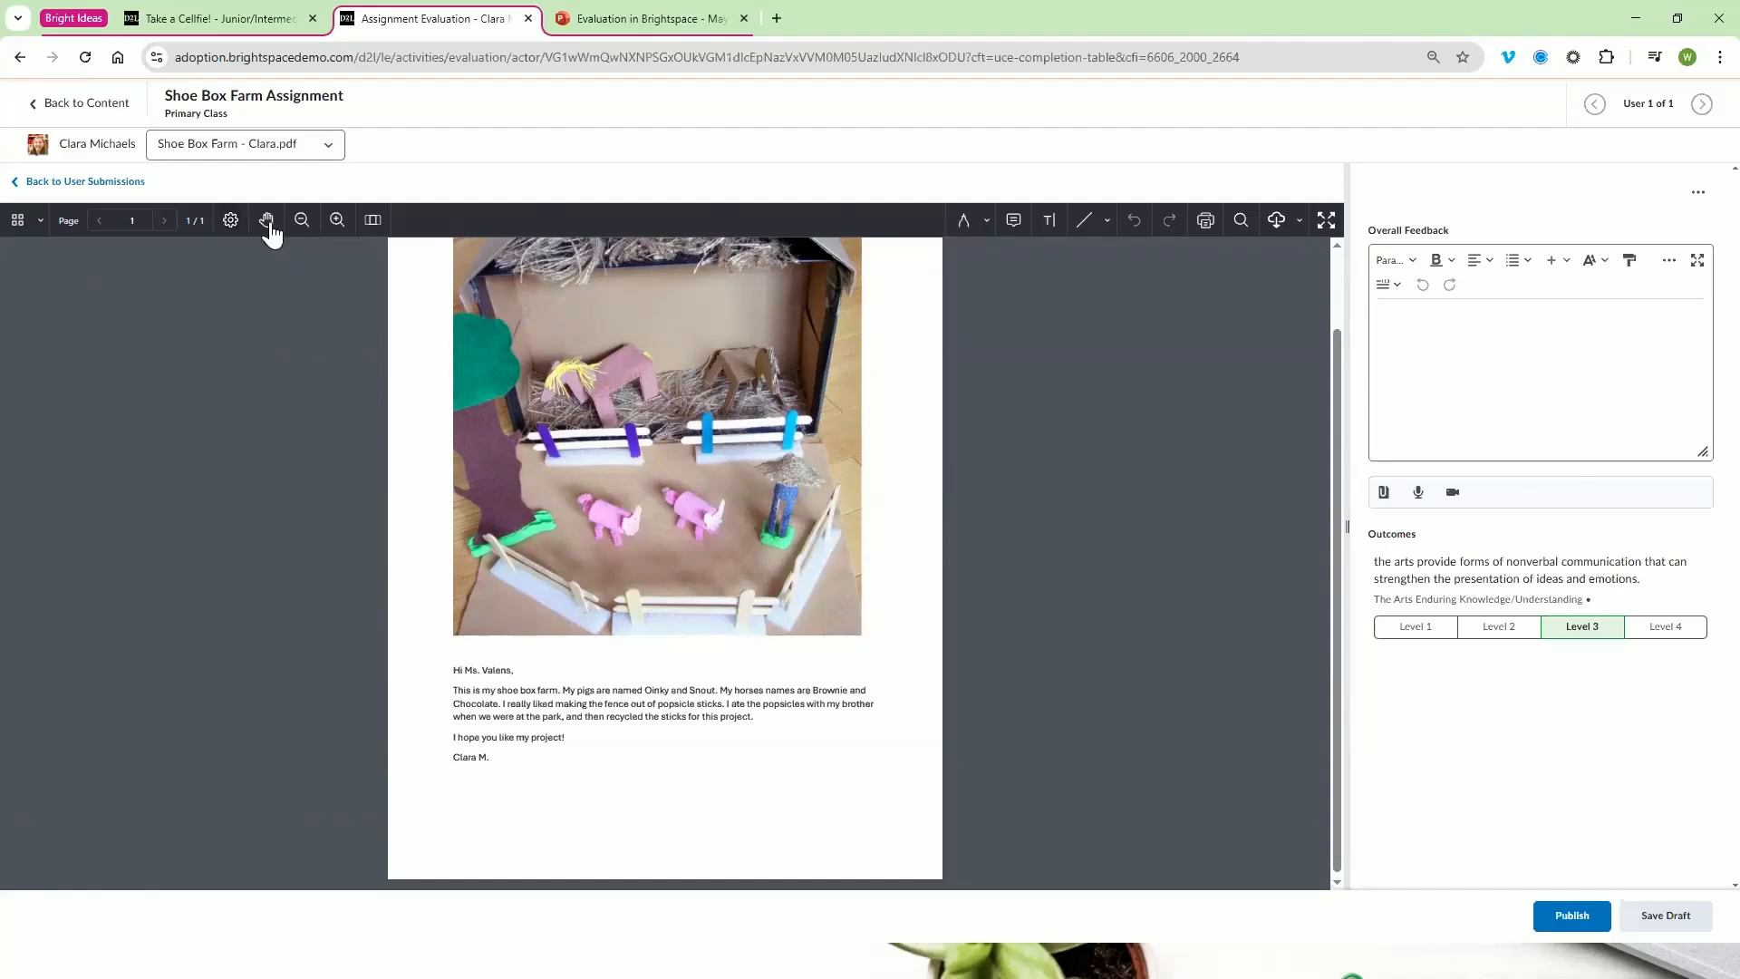
mouse_move(489, 368)
mouse_down()
mouse_move(484, 326)
mouse_move(488, 352)
mouse_up()
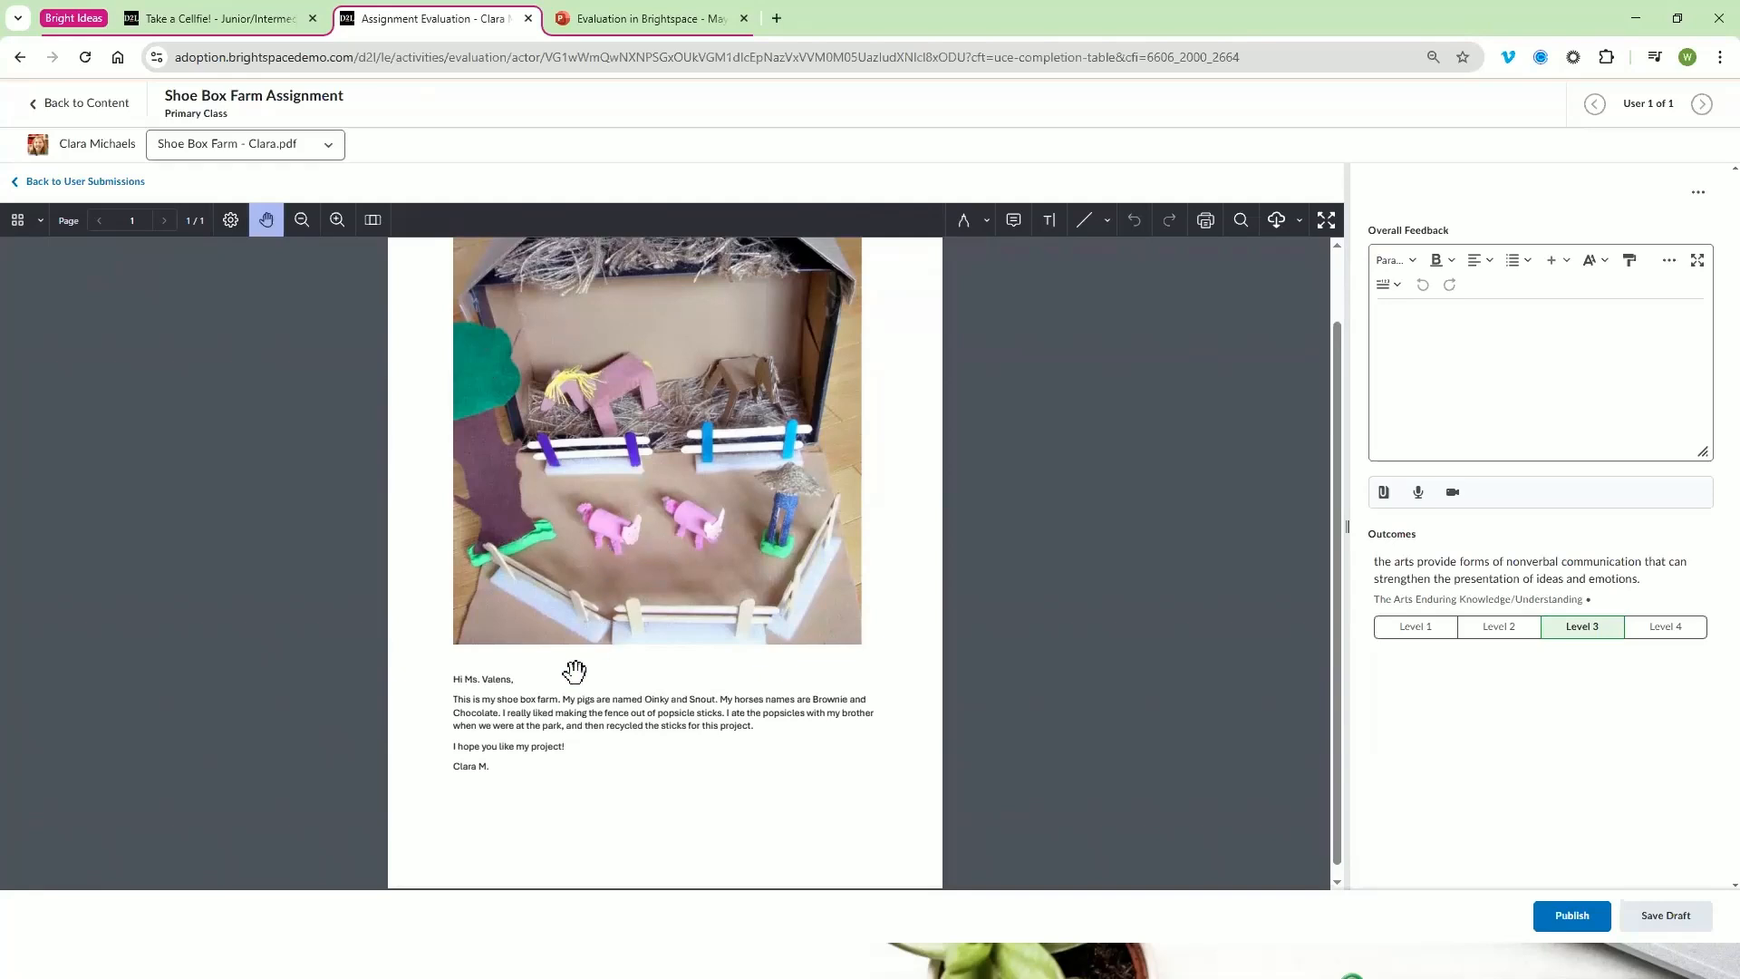
click(309, 223)
click(309, 223)
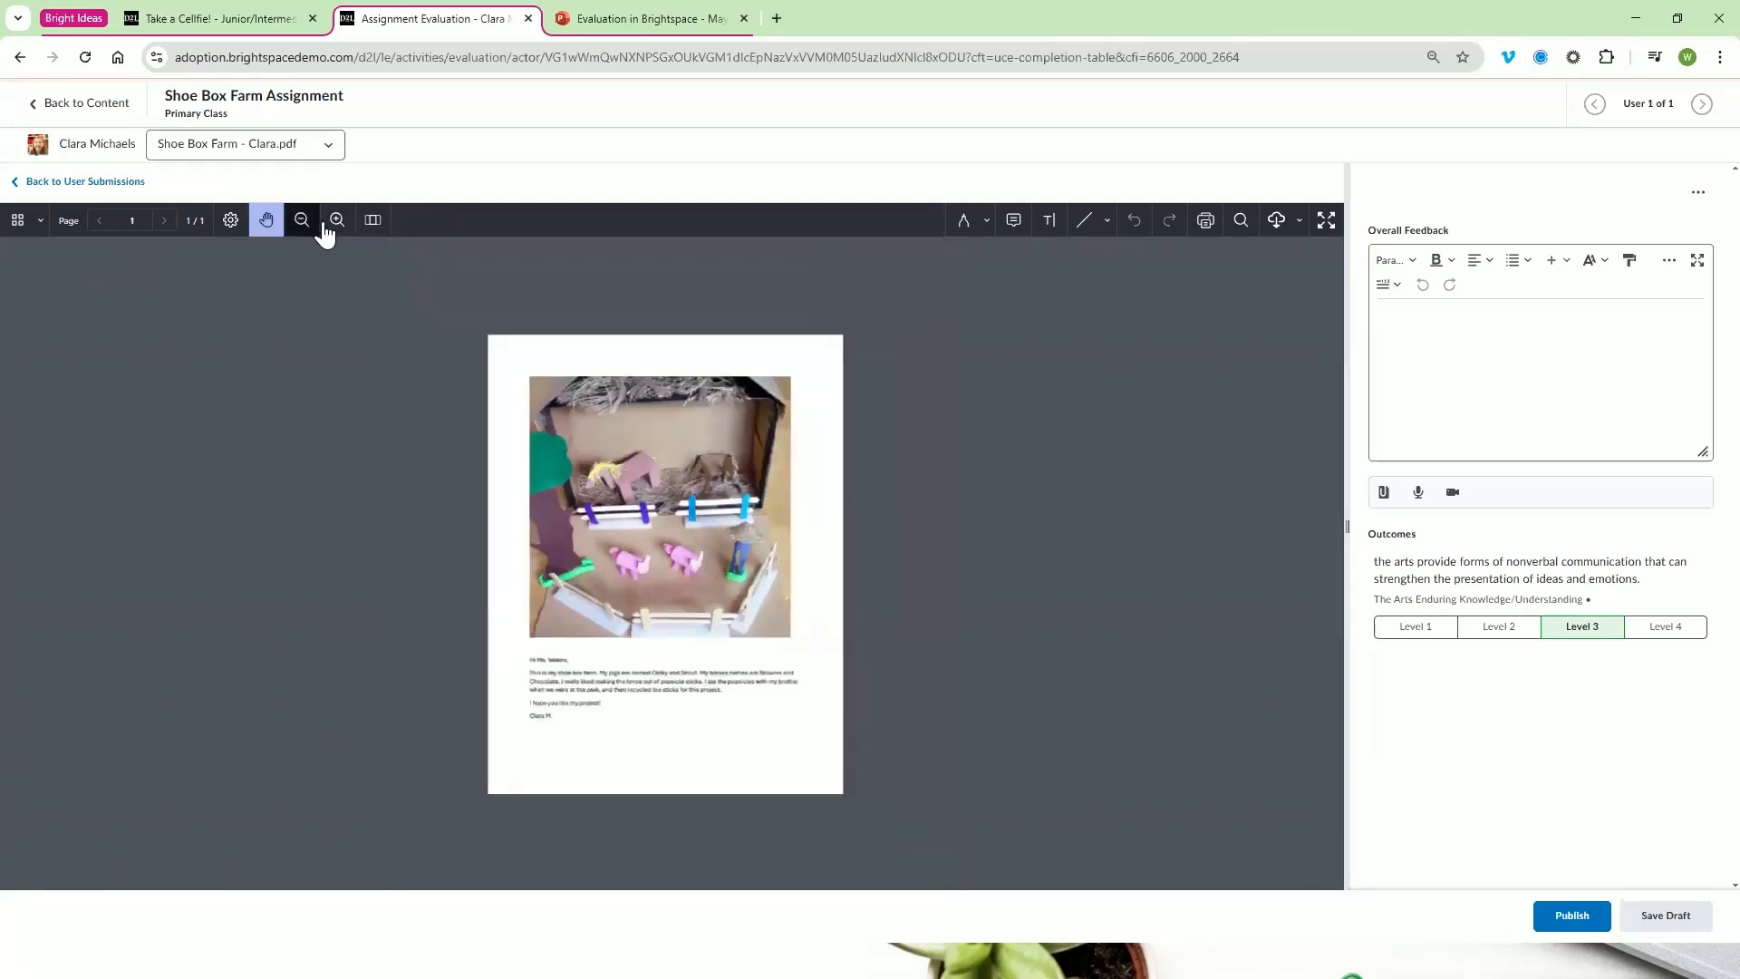
click(334, 224)
click(335, 224)
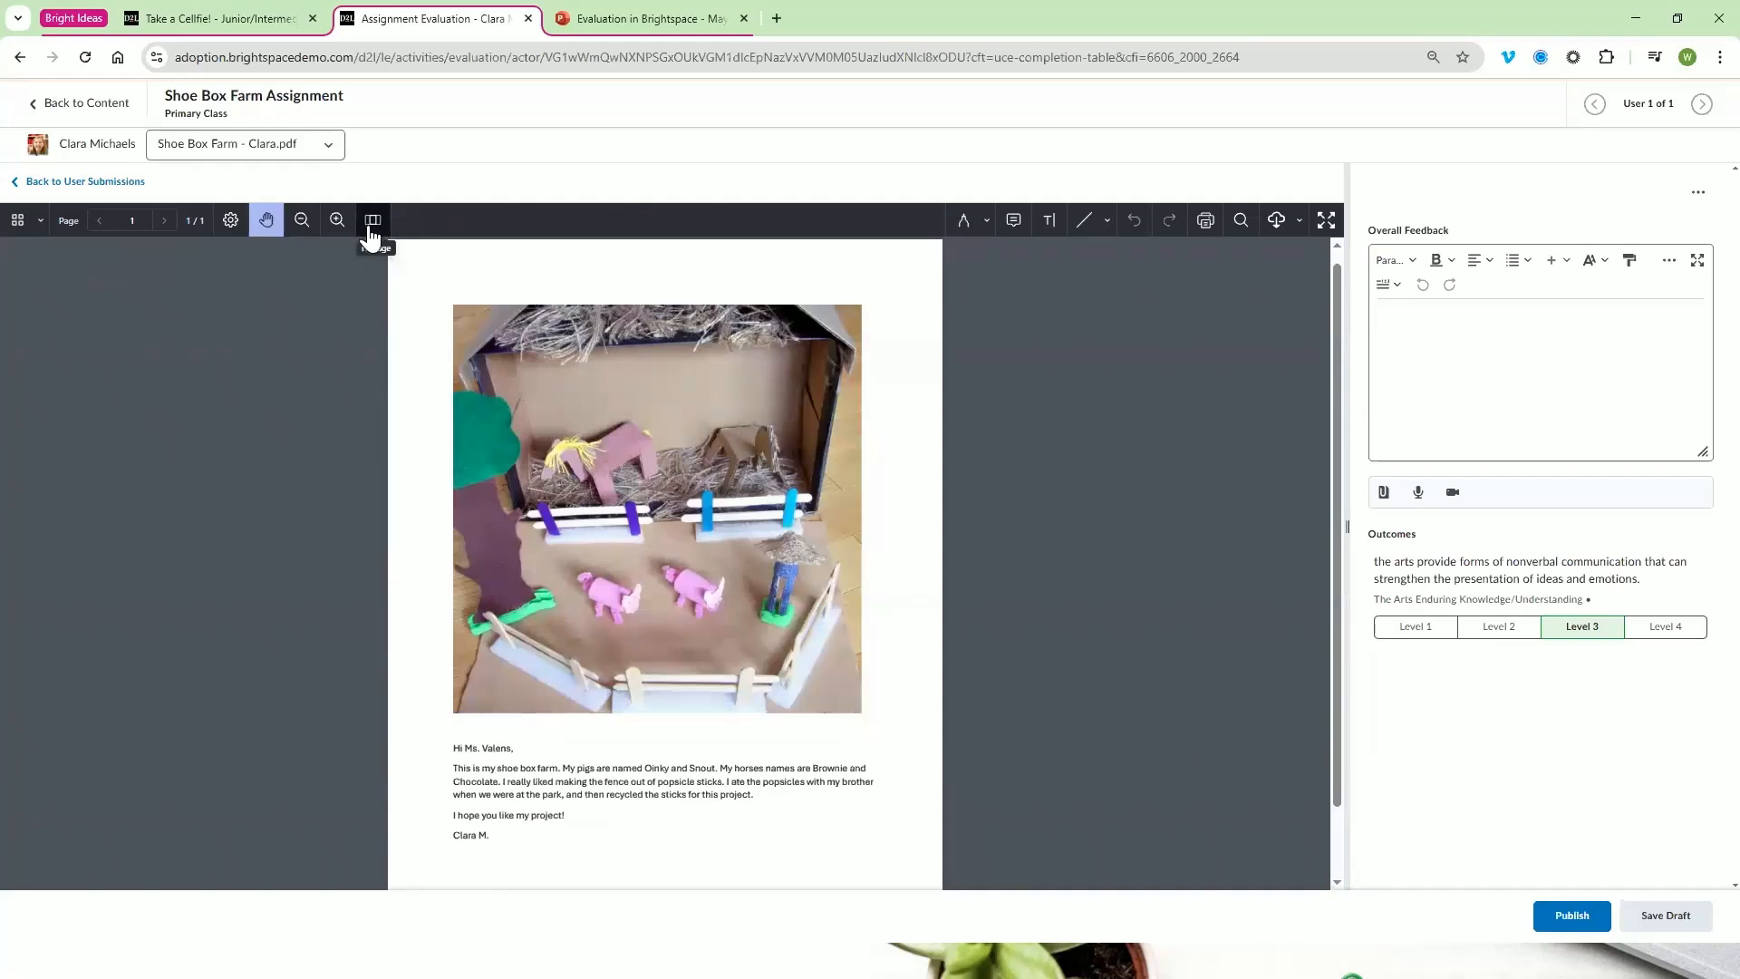
Draw a vertical wavy blue line beside the farm photo with the Drawing tool
click(985, 233)
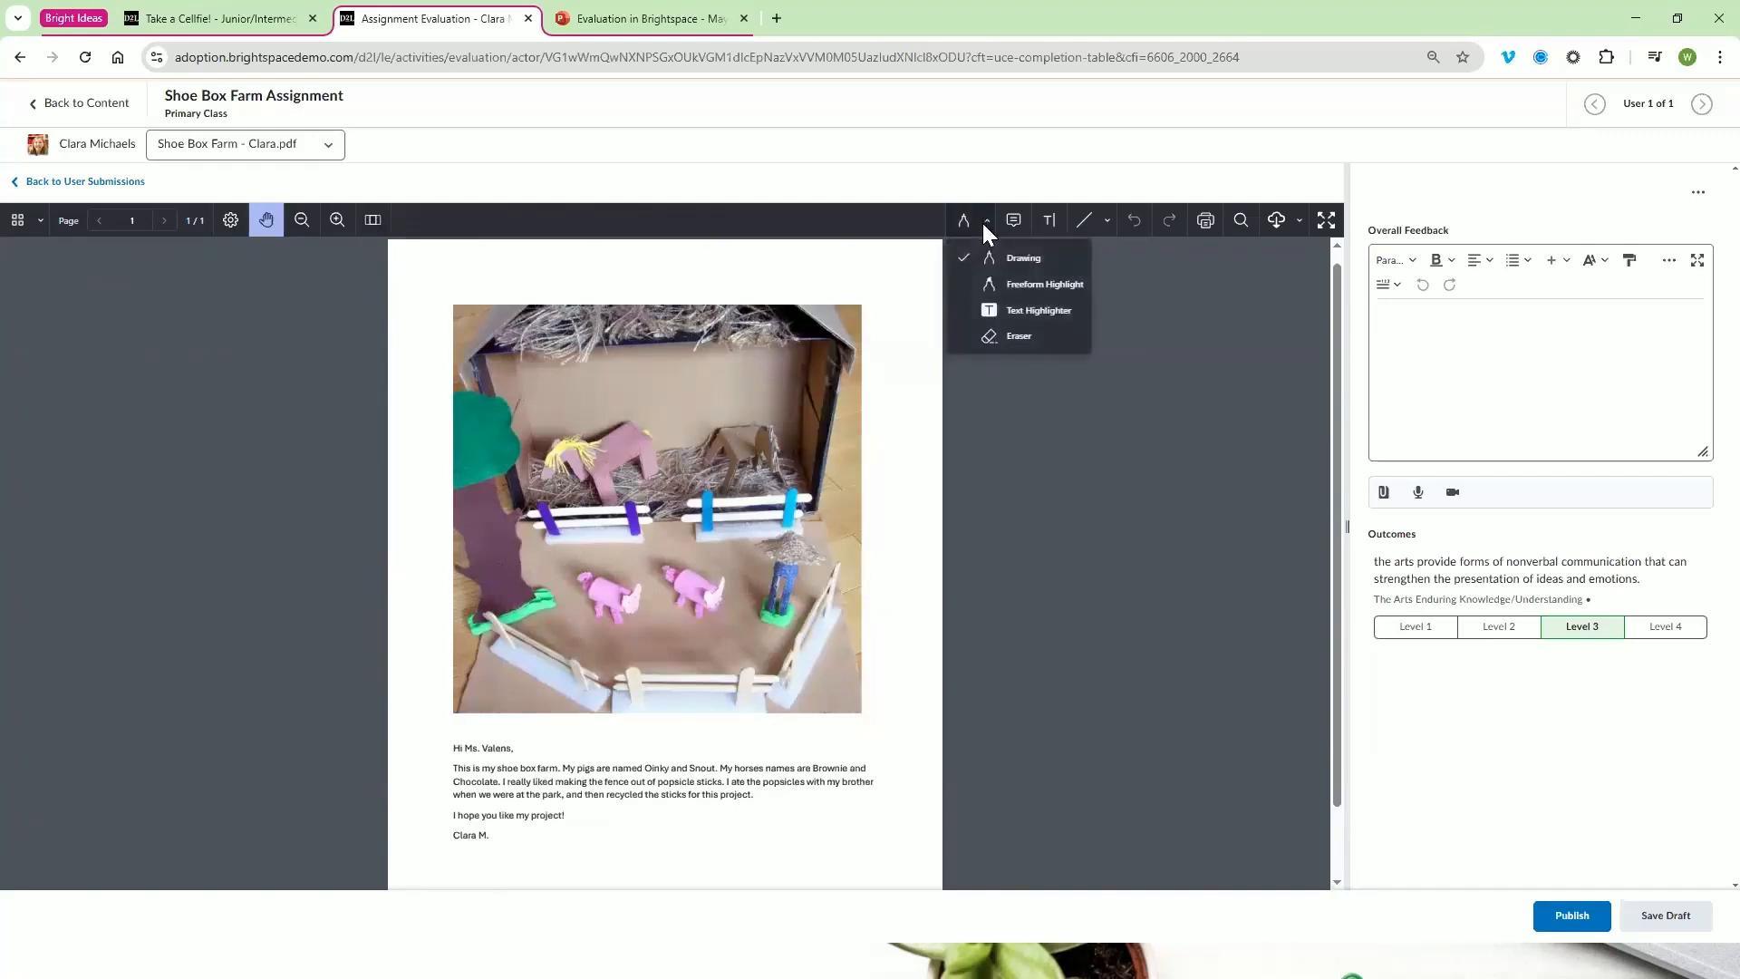
click(1024, 258)
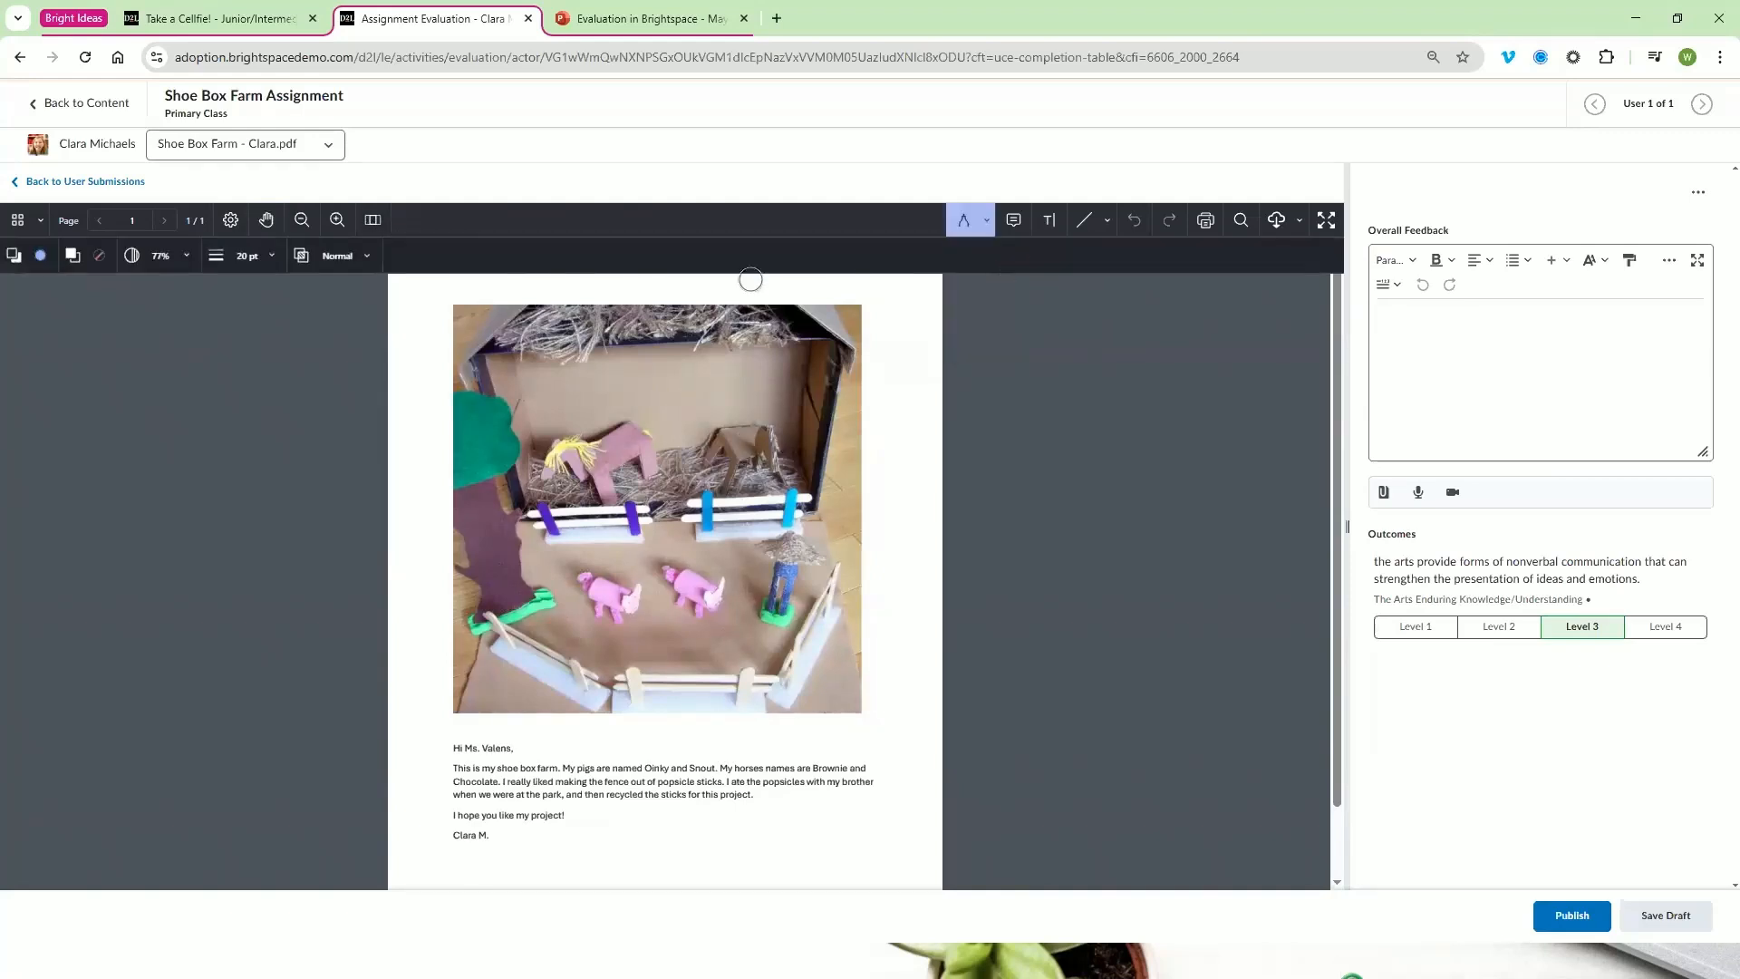
drag(419, 337, 425, 515)
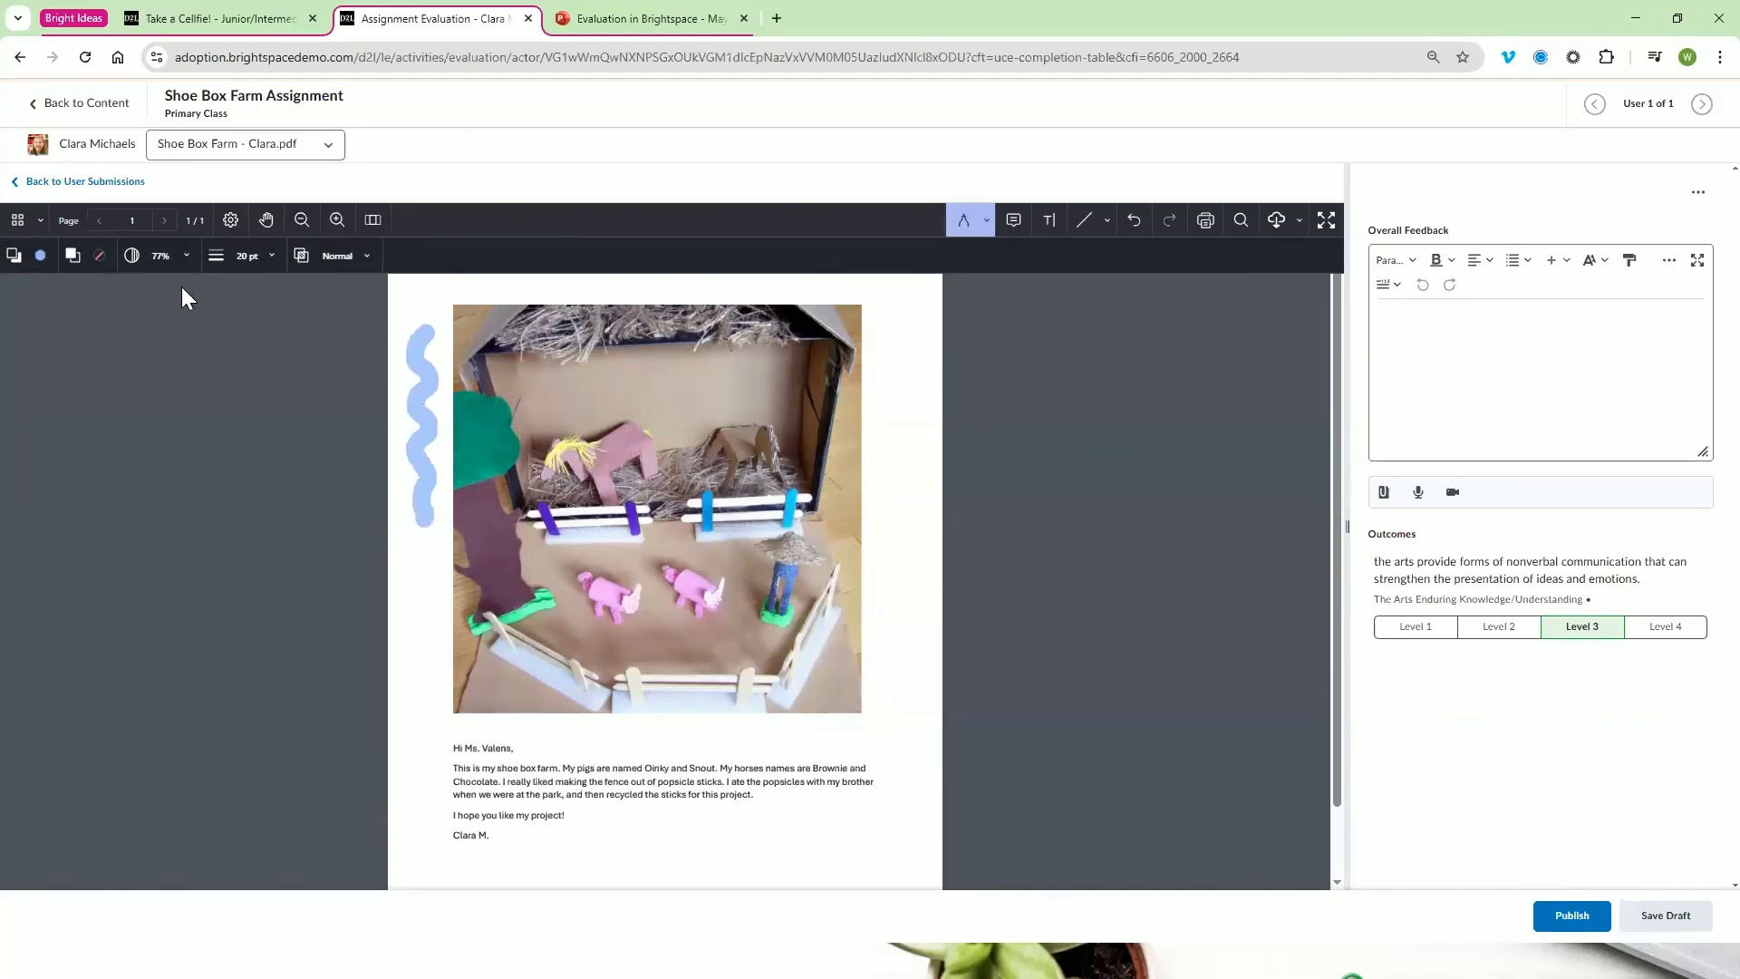
Lower the drawing opacity to 33% and draw a stroke along the page's left edge and another over the greeting line
click(184, 257)
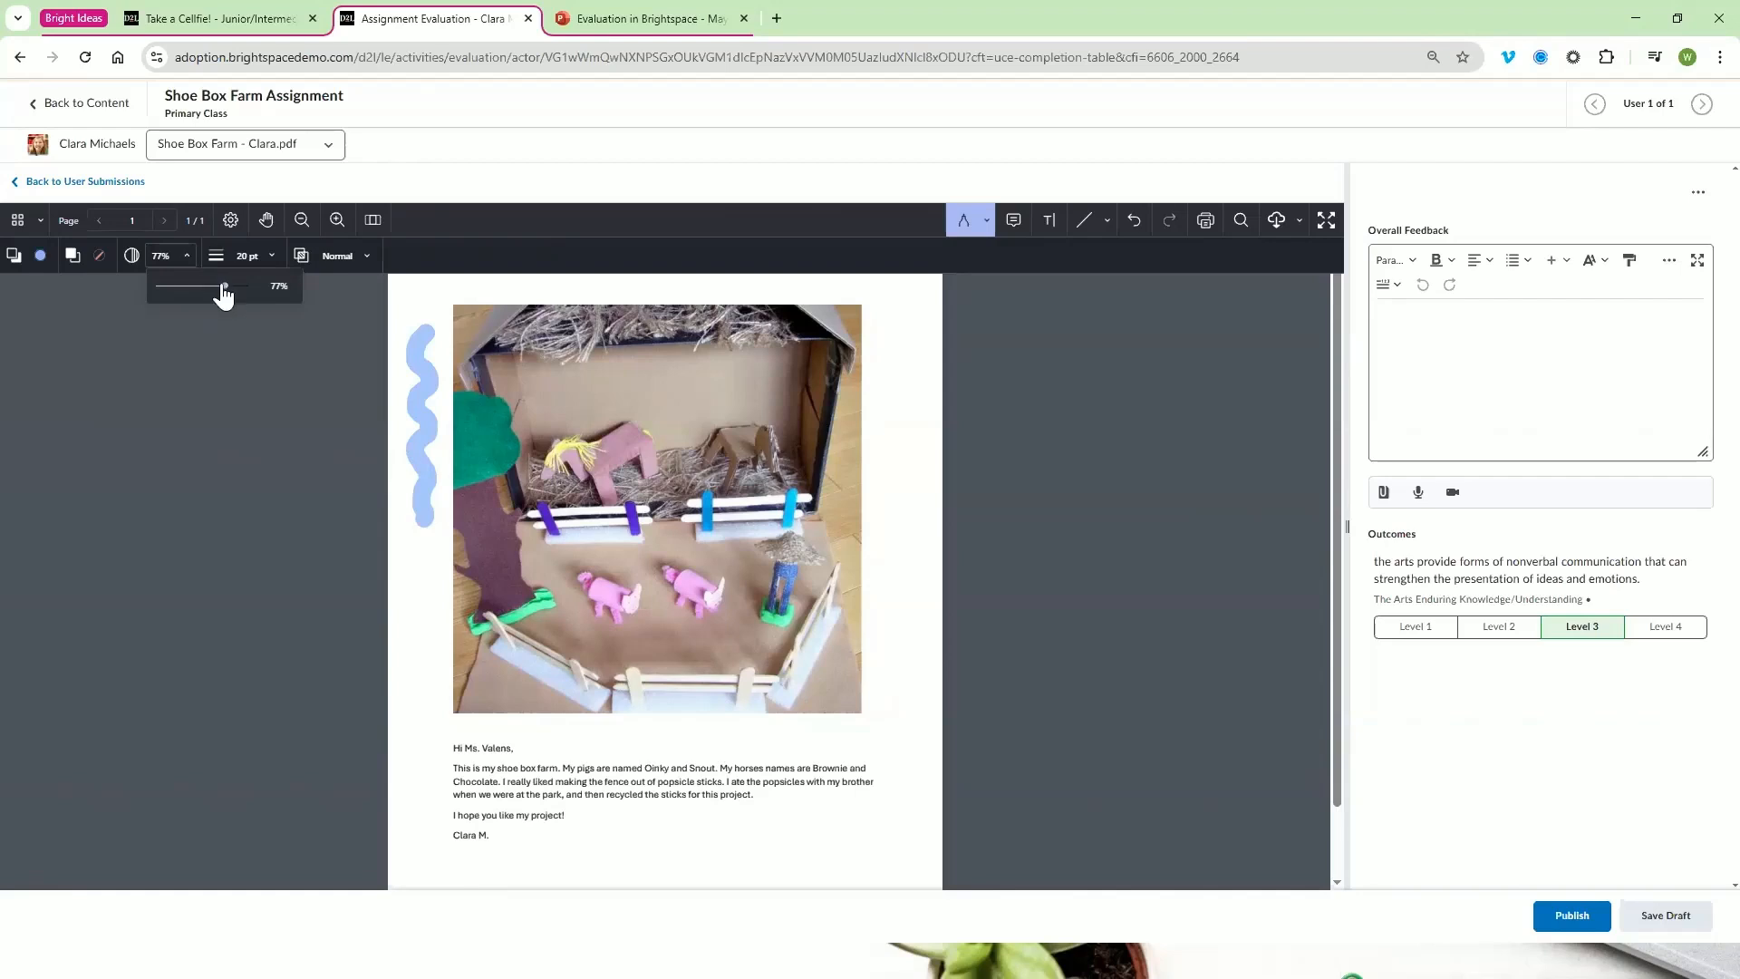
drag(225, 295, 180, 287)
drag(402, 294, 404, 531)
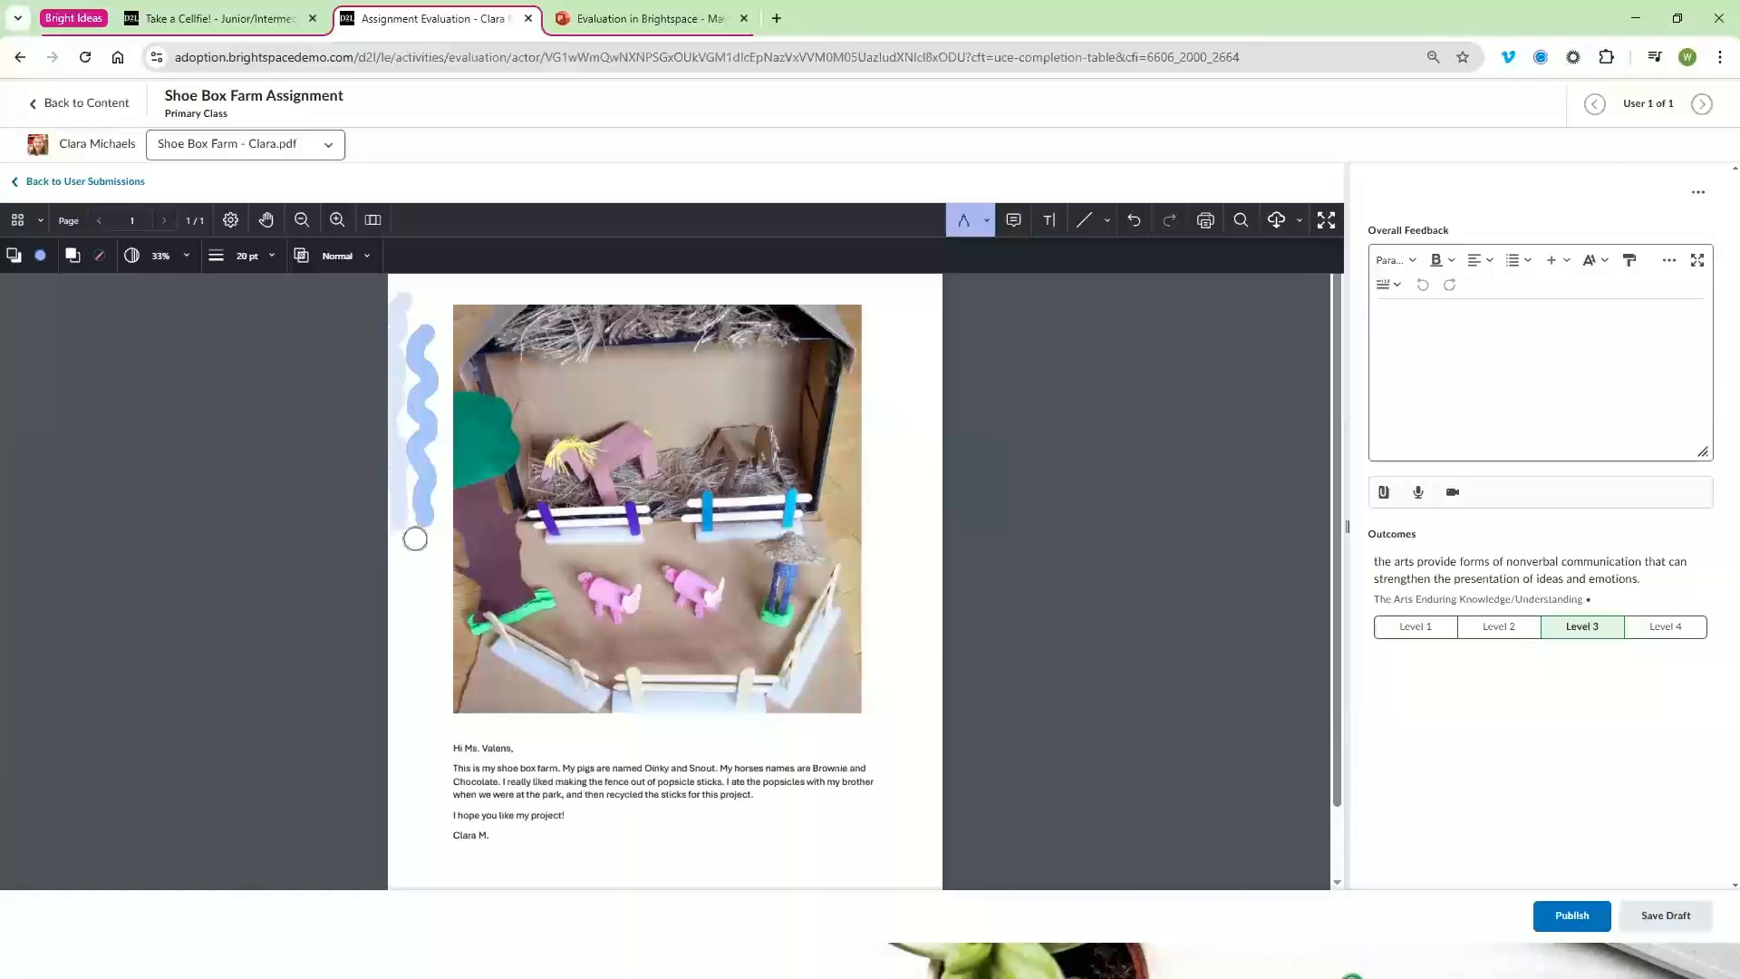
drag(456, 750, 517, 748)
Set the drawing thickness to 35 pt and draw a horizontal stroke just below the farm photo
click(258, 257)
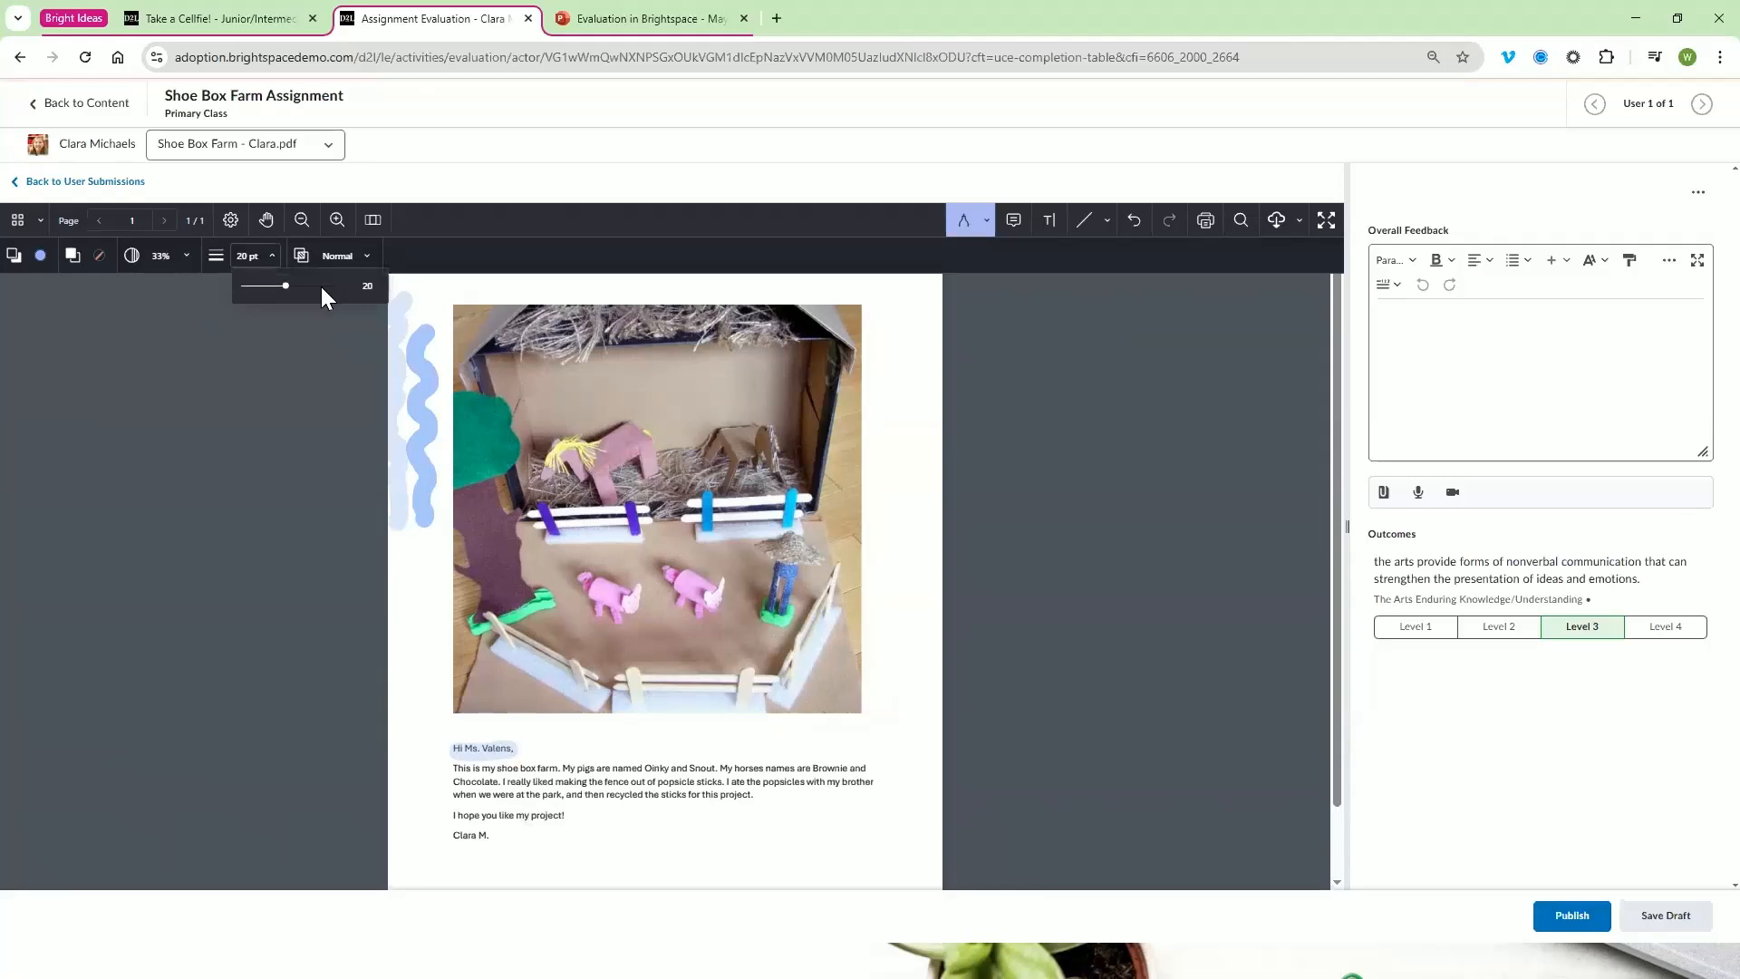
click(322, 287)
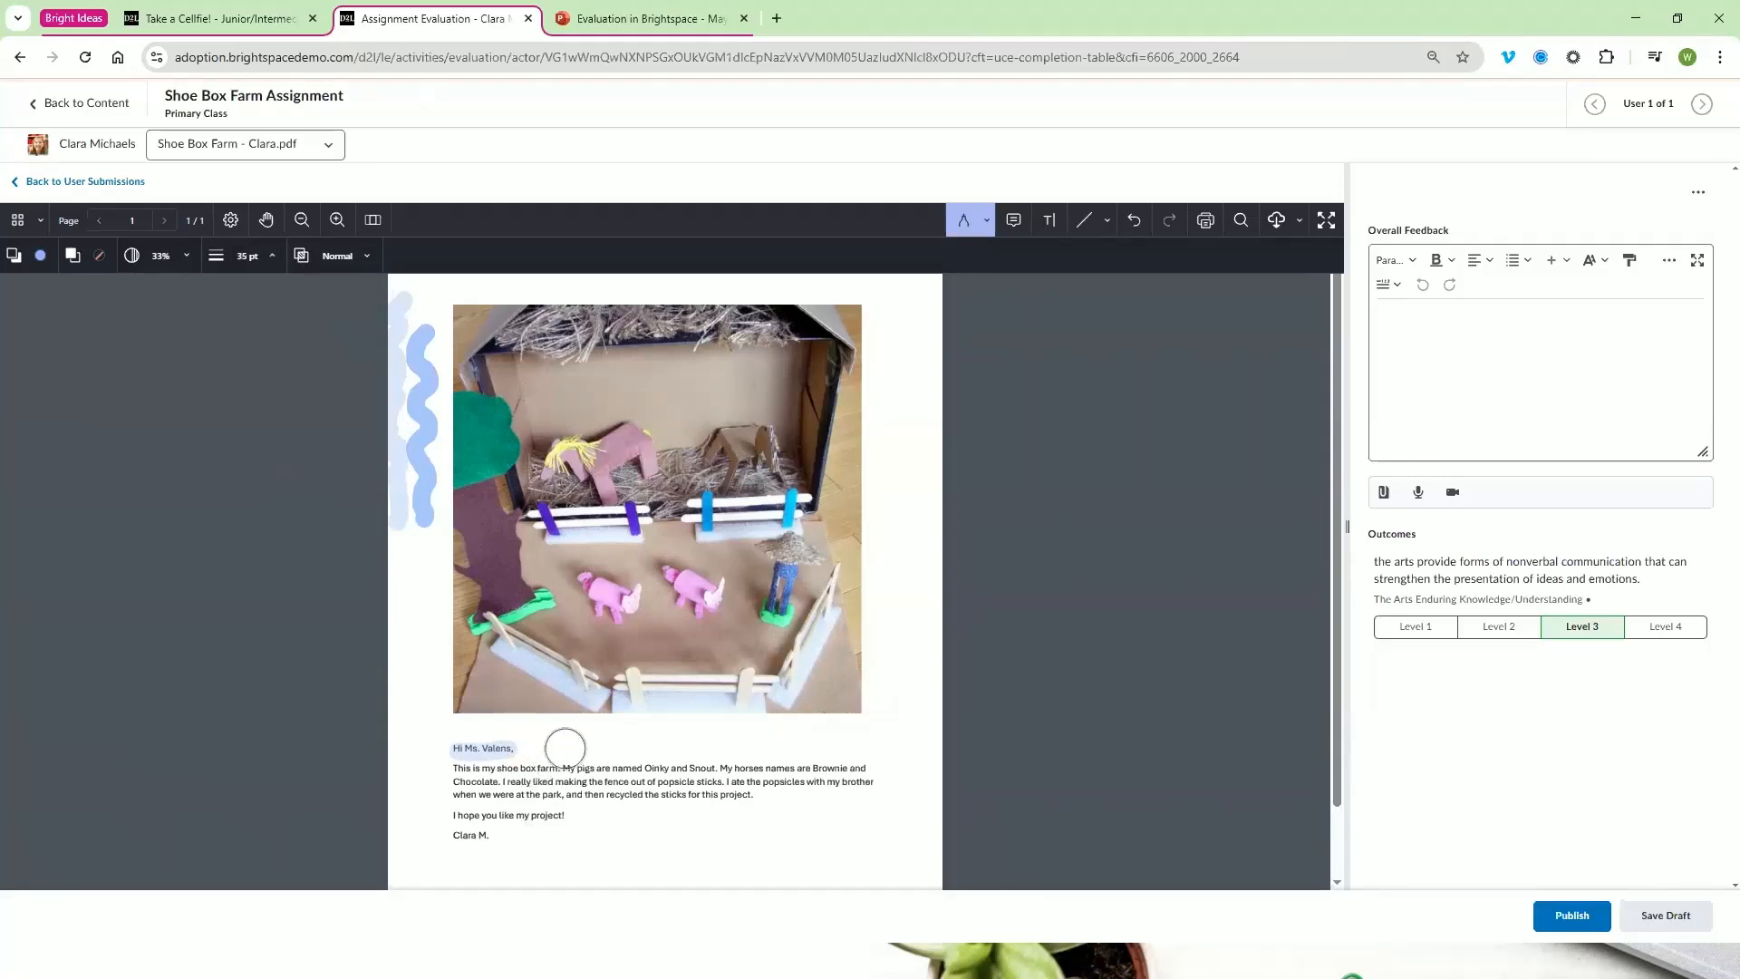
drag(570, 739, 781, 730)
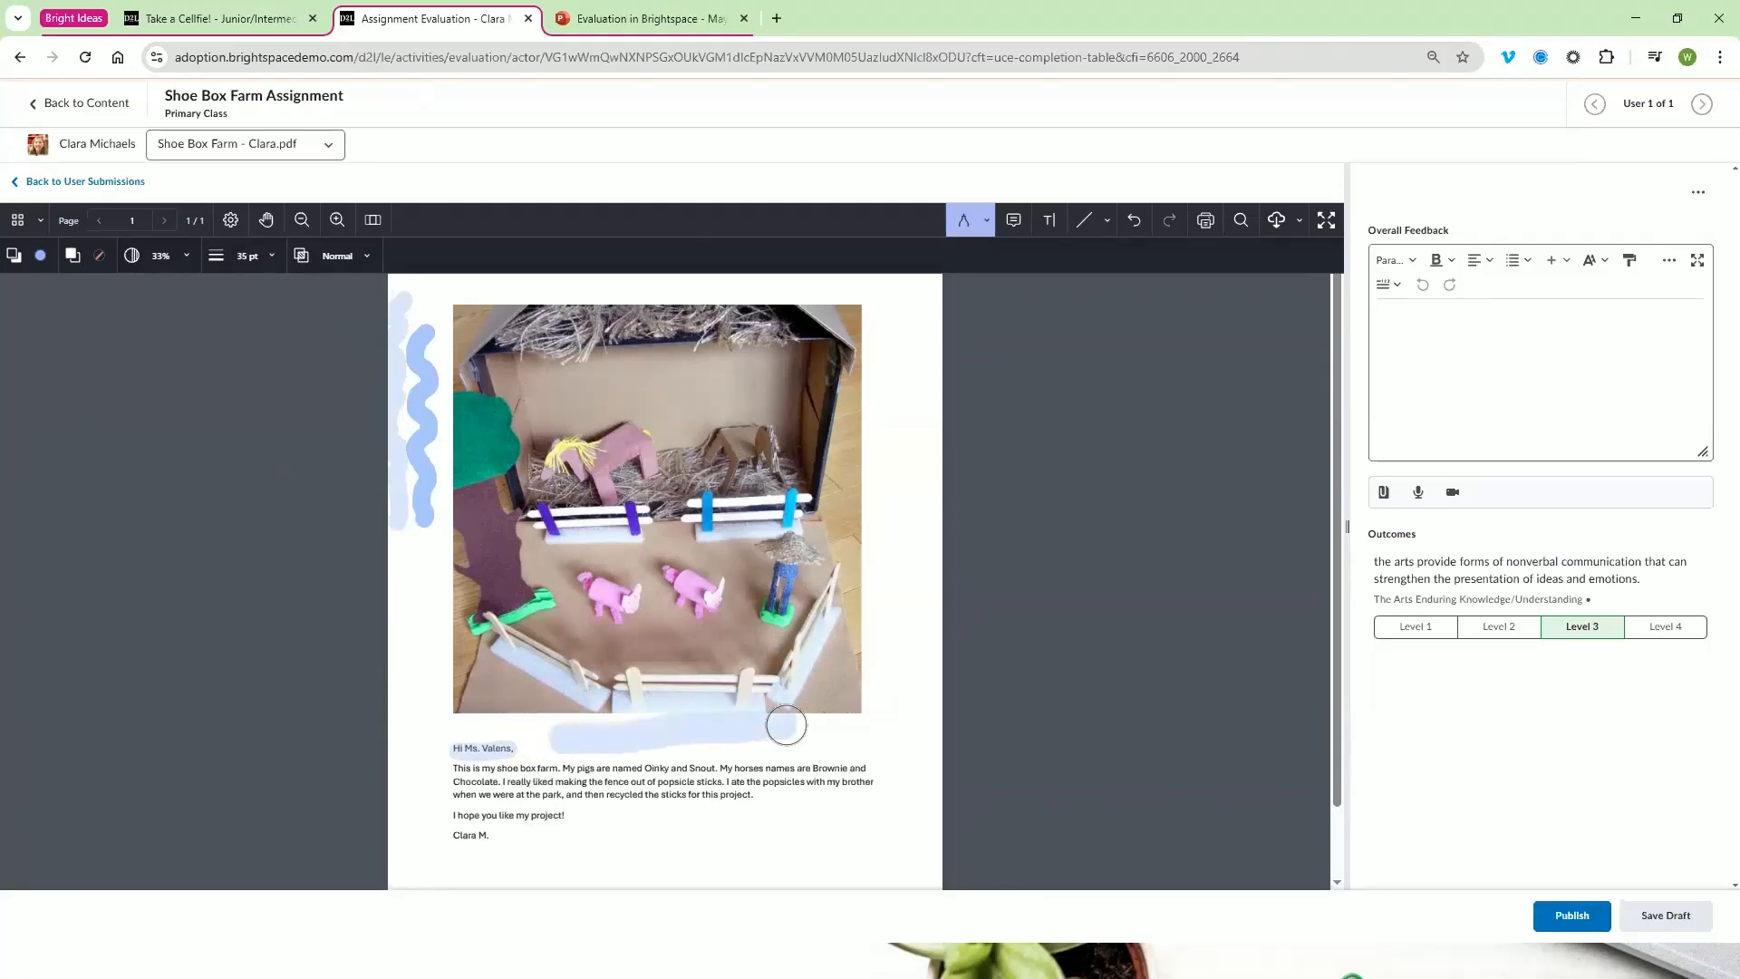
Review the Drawing tool's blend modes and the Freeform Highlight tool's colour, opacity and thickness options
click(338, 259)
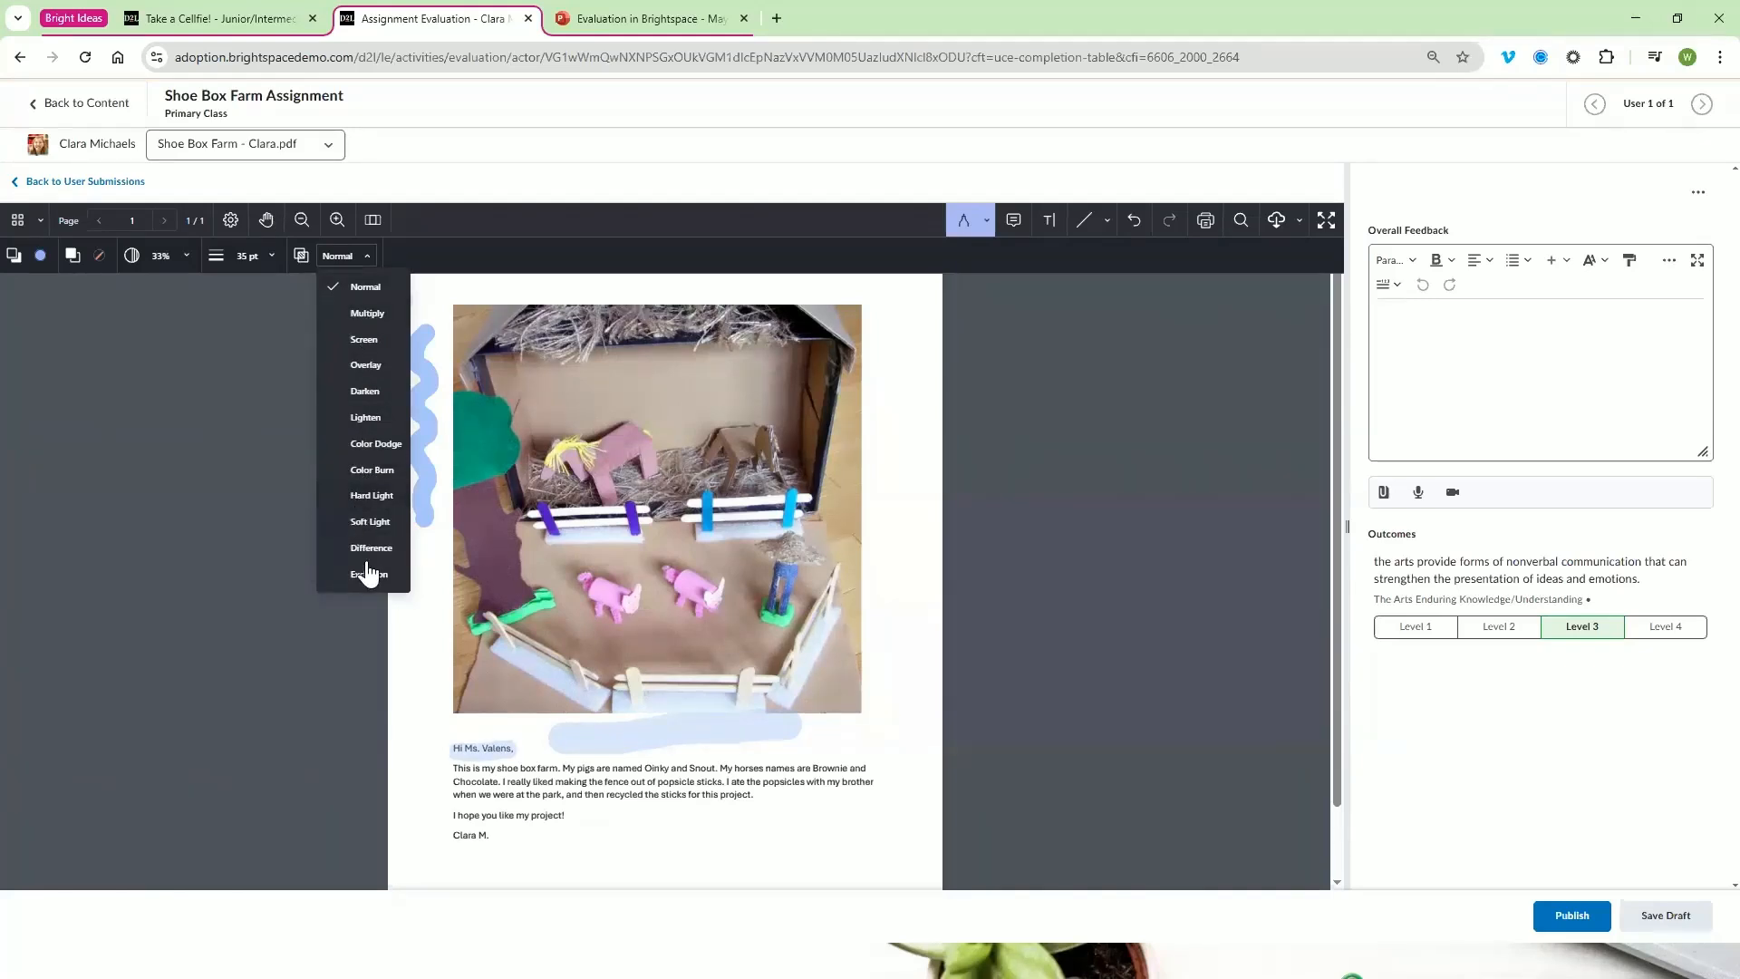
click(1076, 471)
click(985, 222)
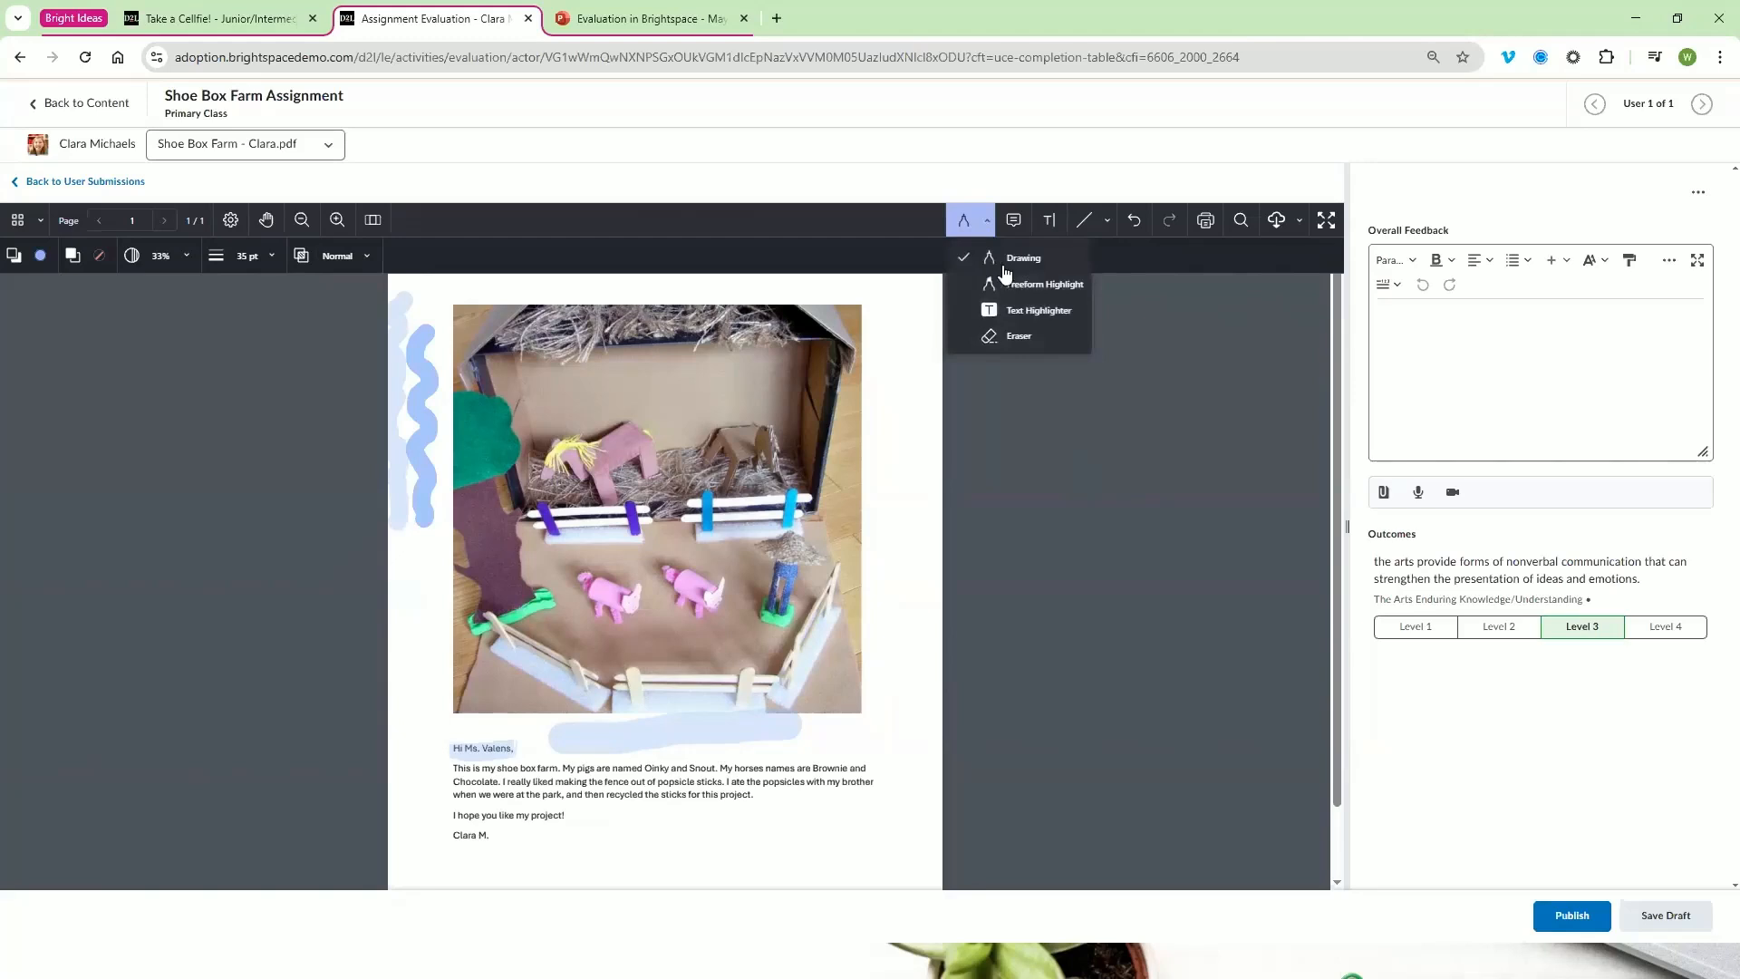
click(1007, 288)
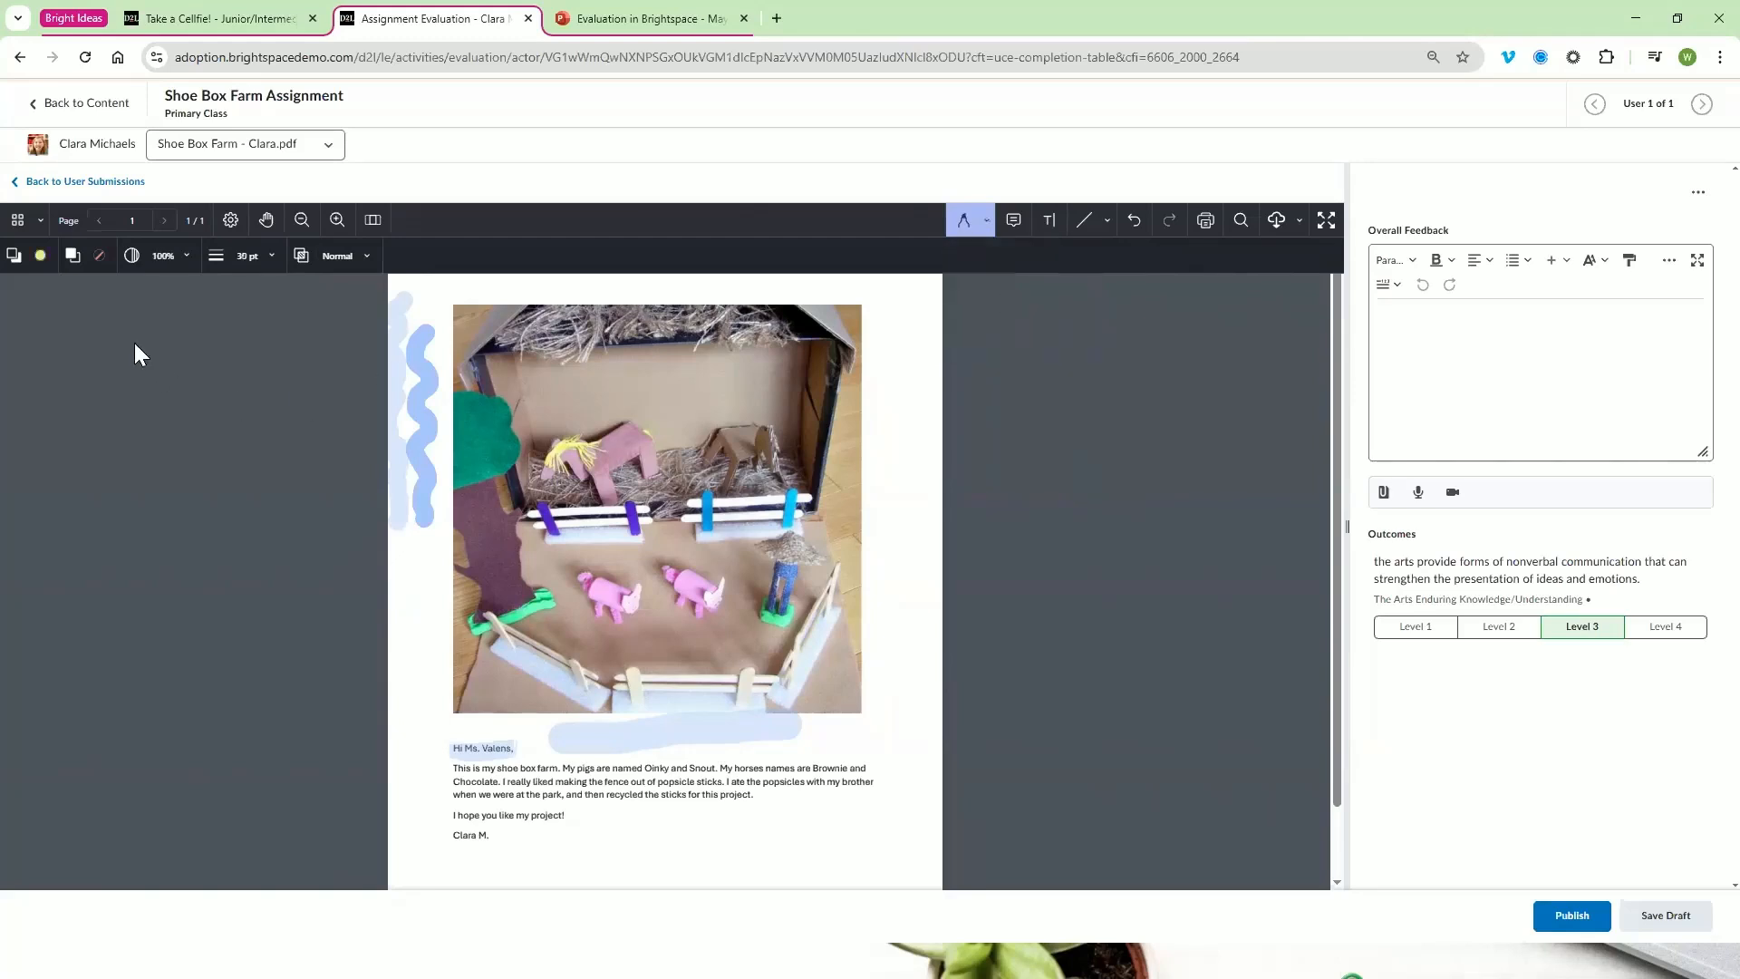
click(41, 257)
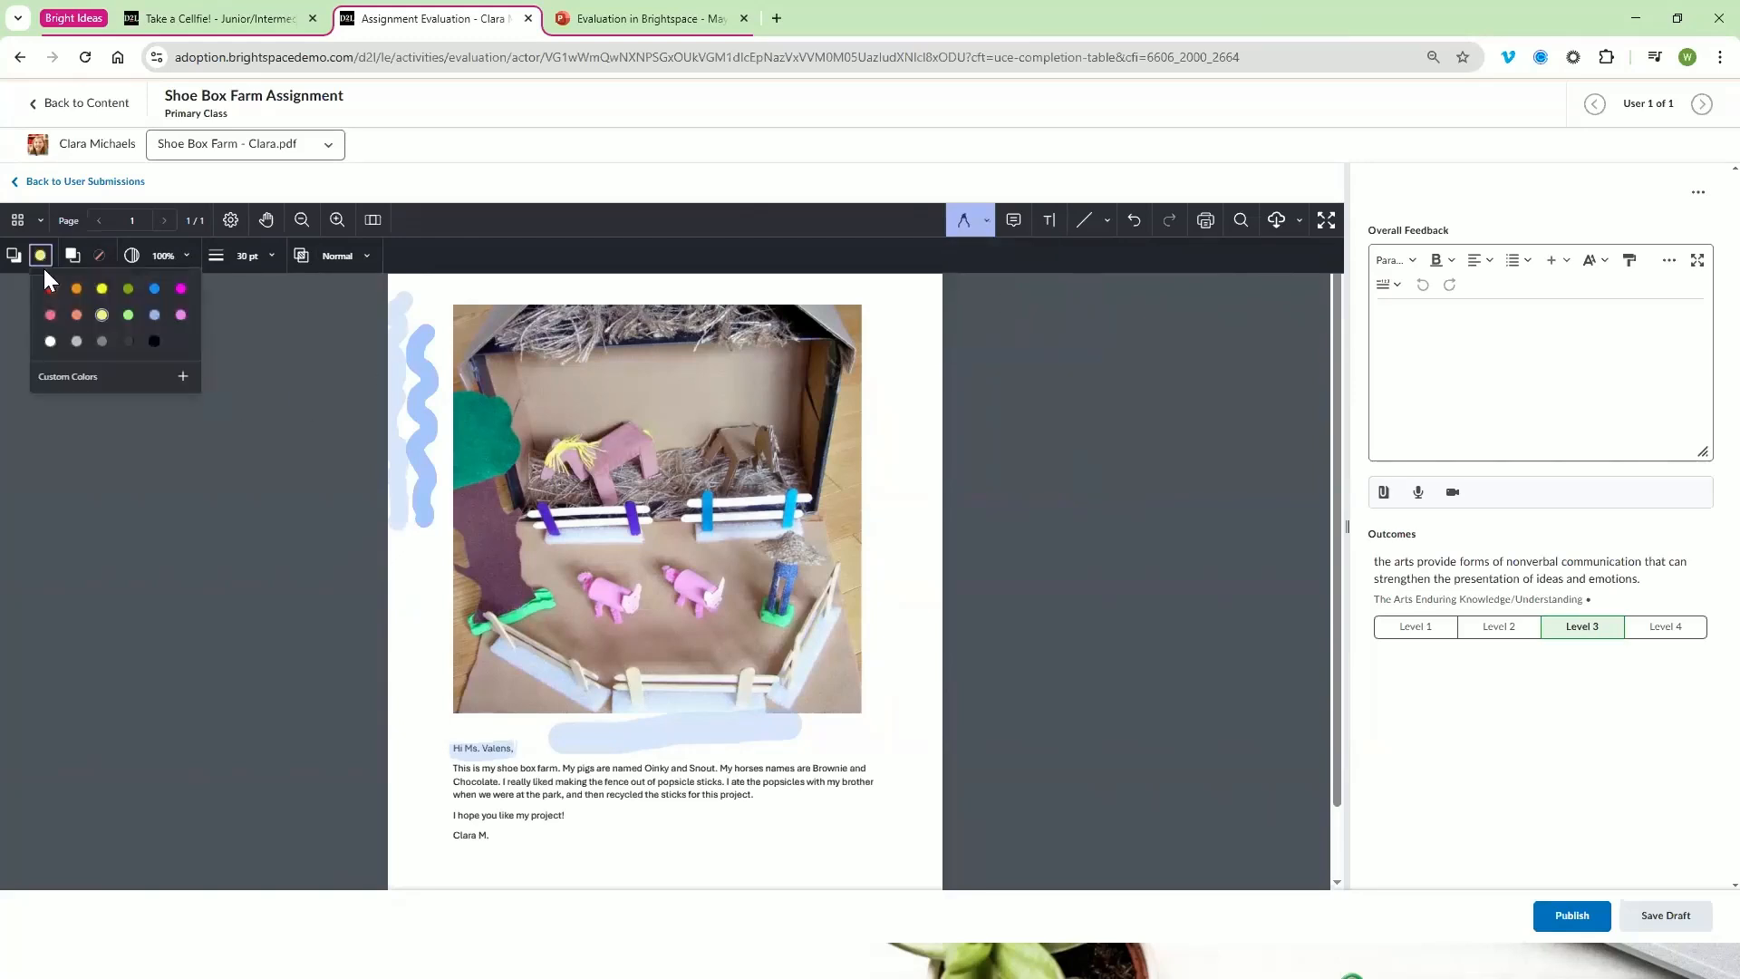
click(168, 258)
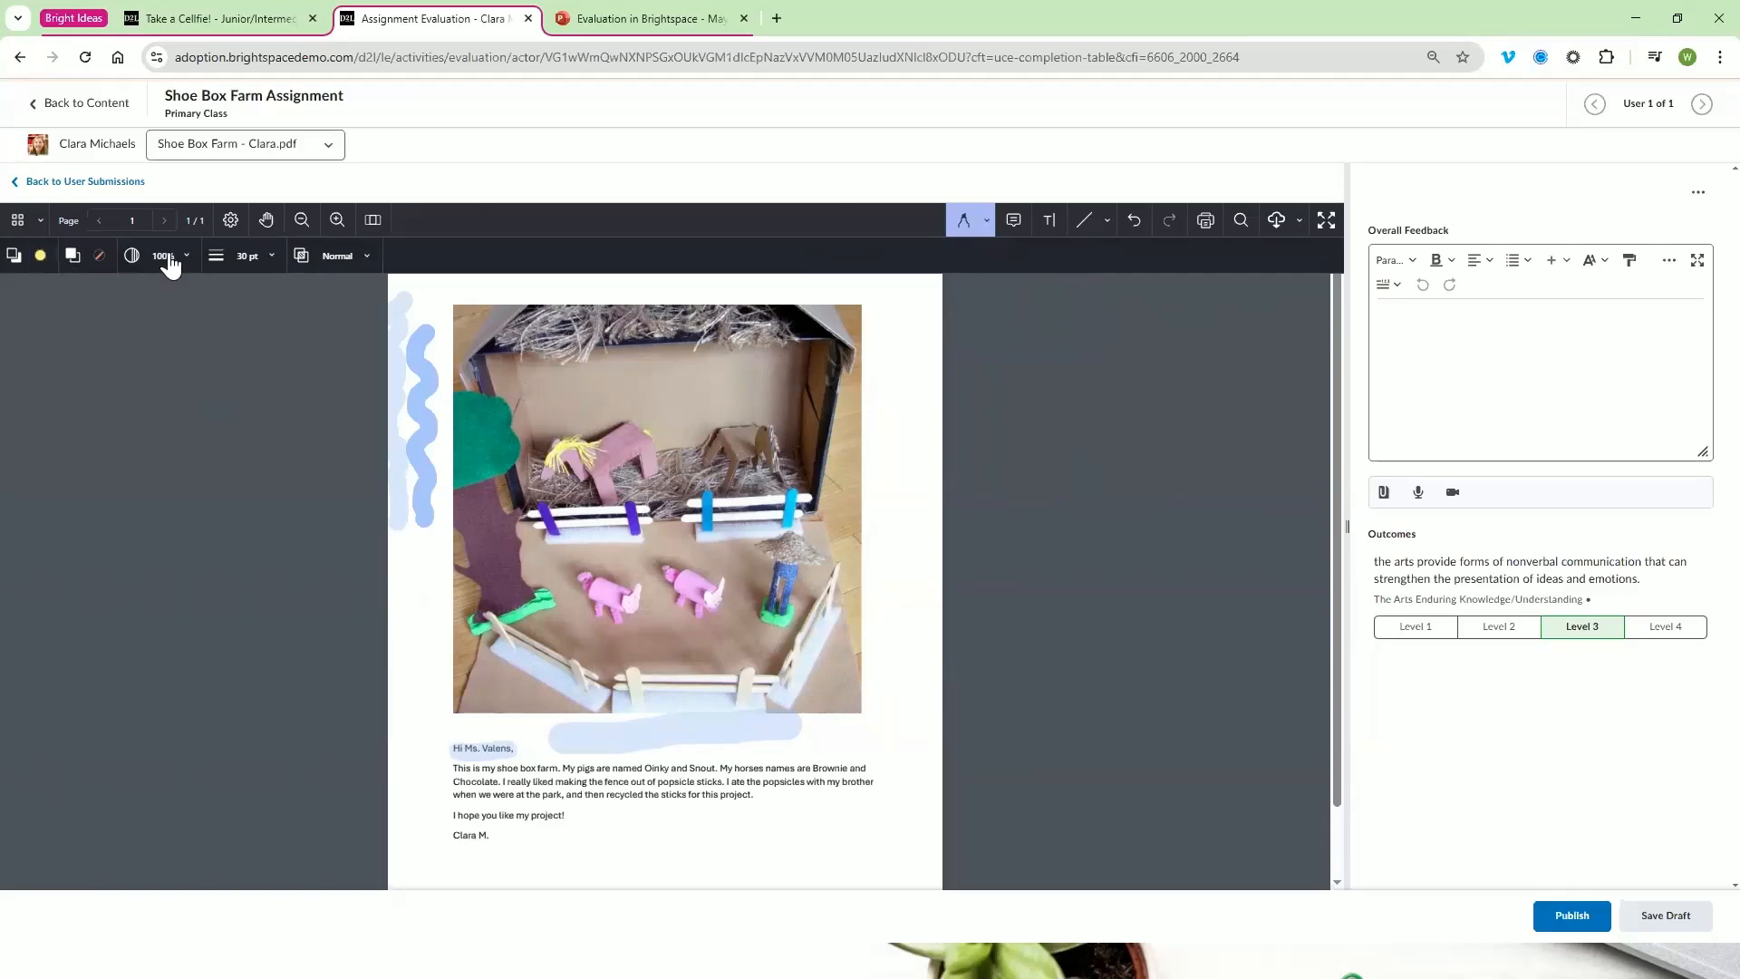
click(242, 258)
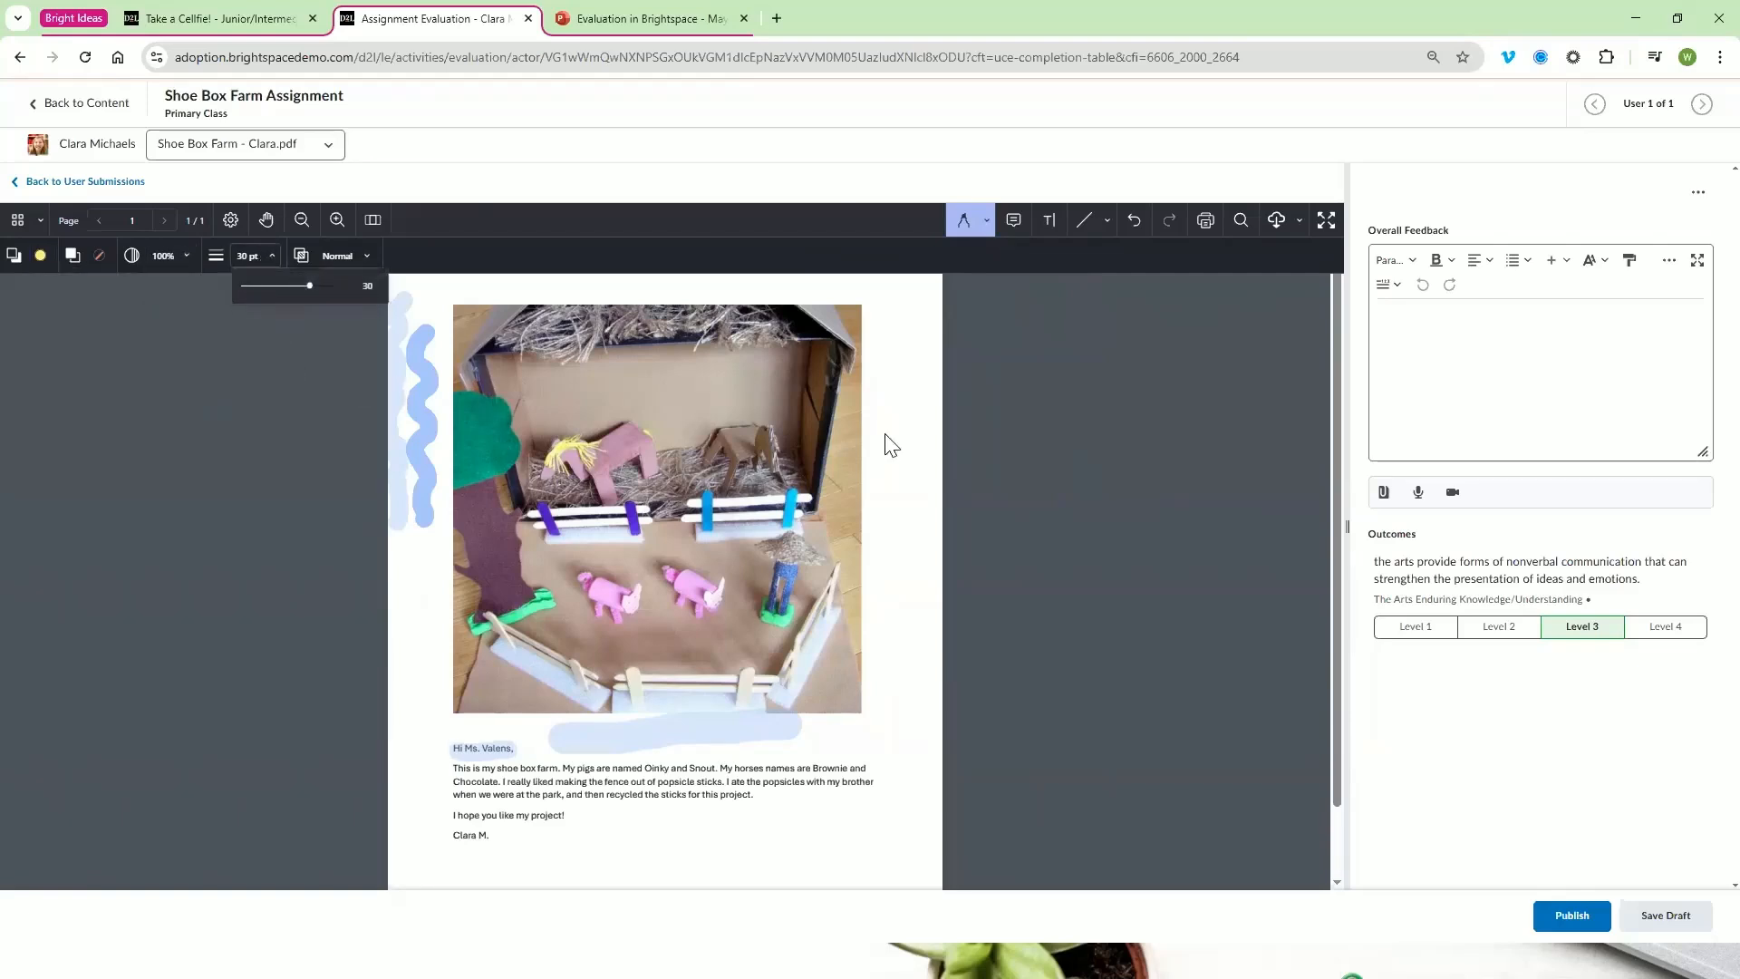
Highlight "when we were at the park, and then recycled the sticks for this project" and "fence out of popsicle sticks" in red with the Text Highlighter
click(987, 220)
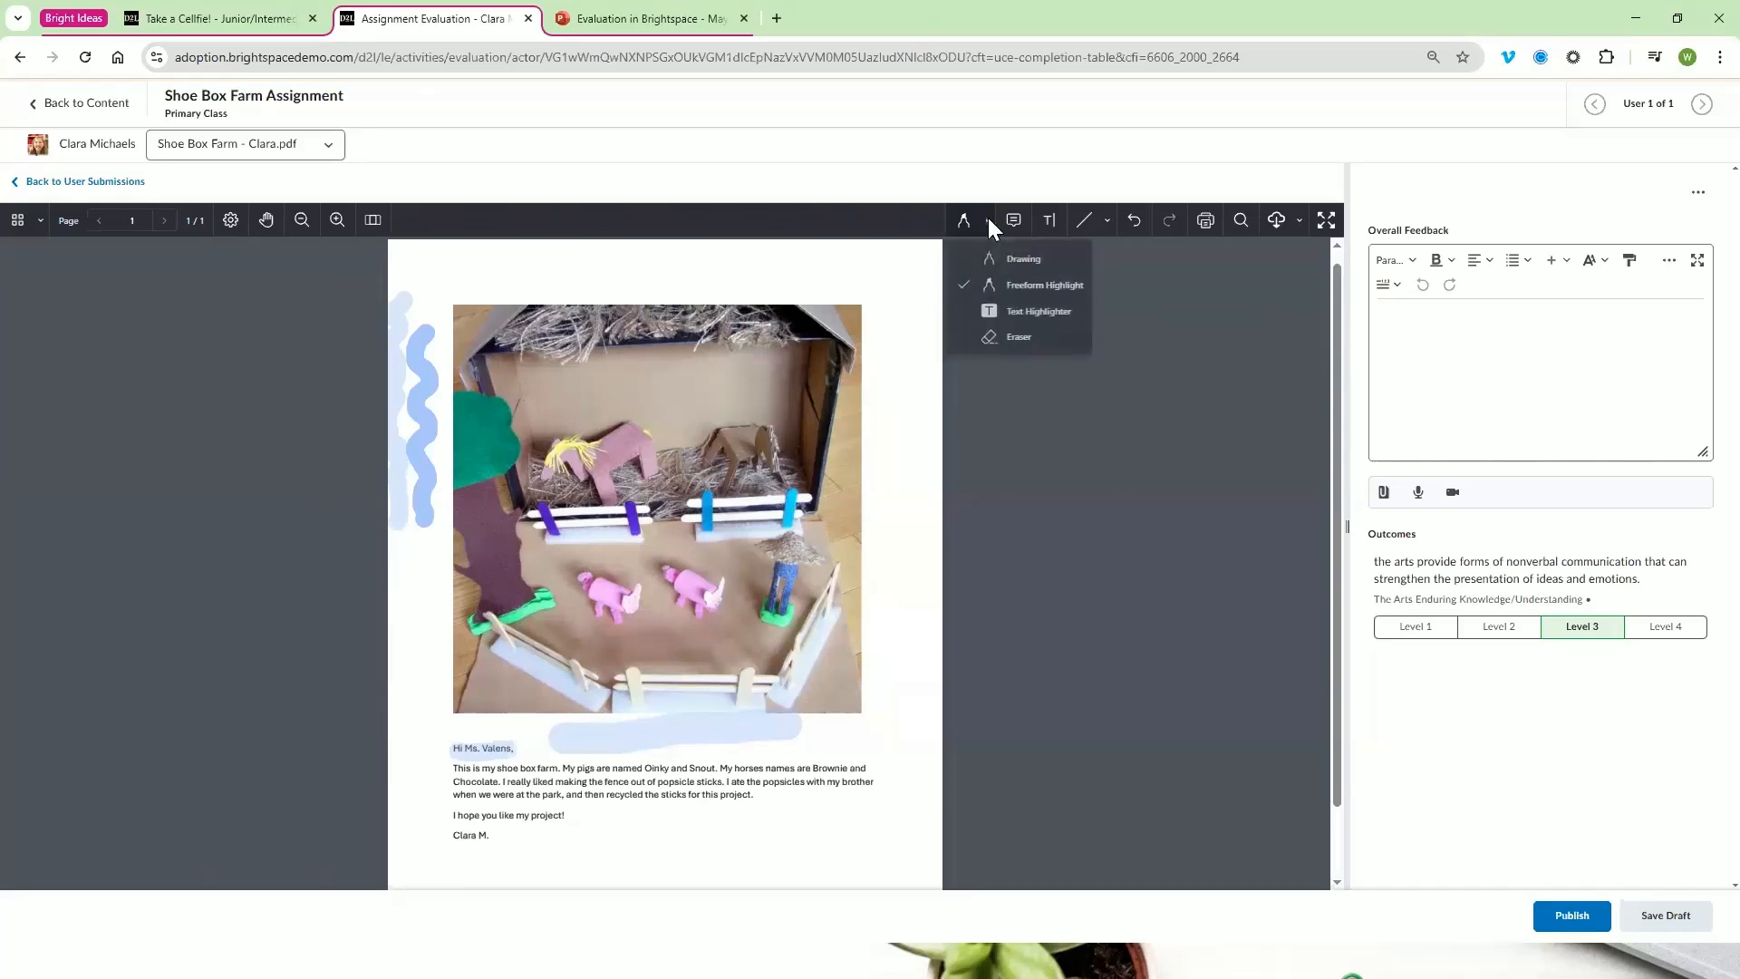
click(1033, 312)
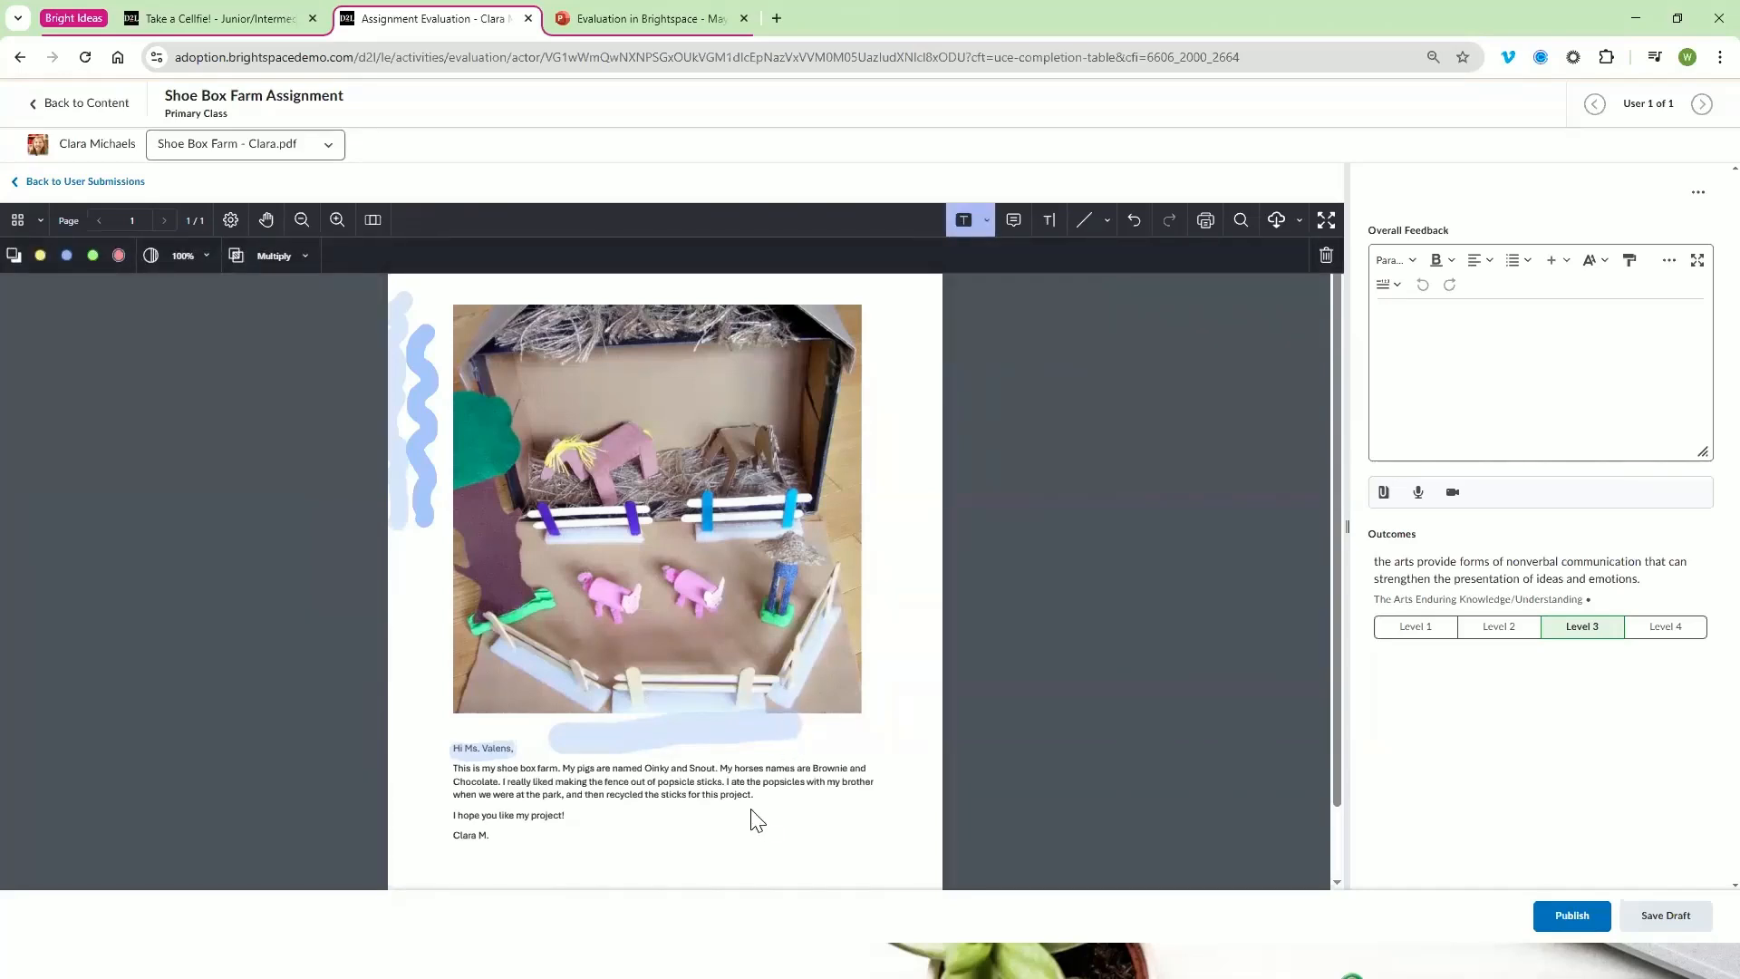
drag(727, 796, 750, 805)
drag(605, 782, 723, 789)
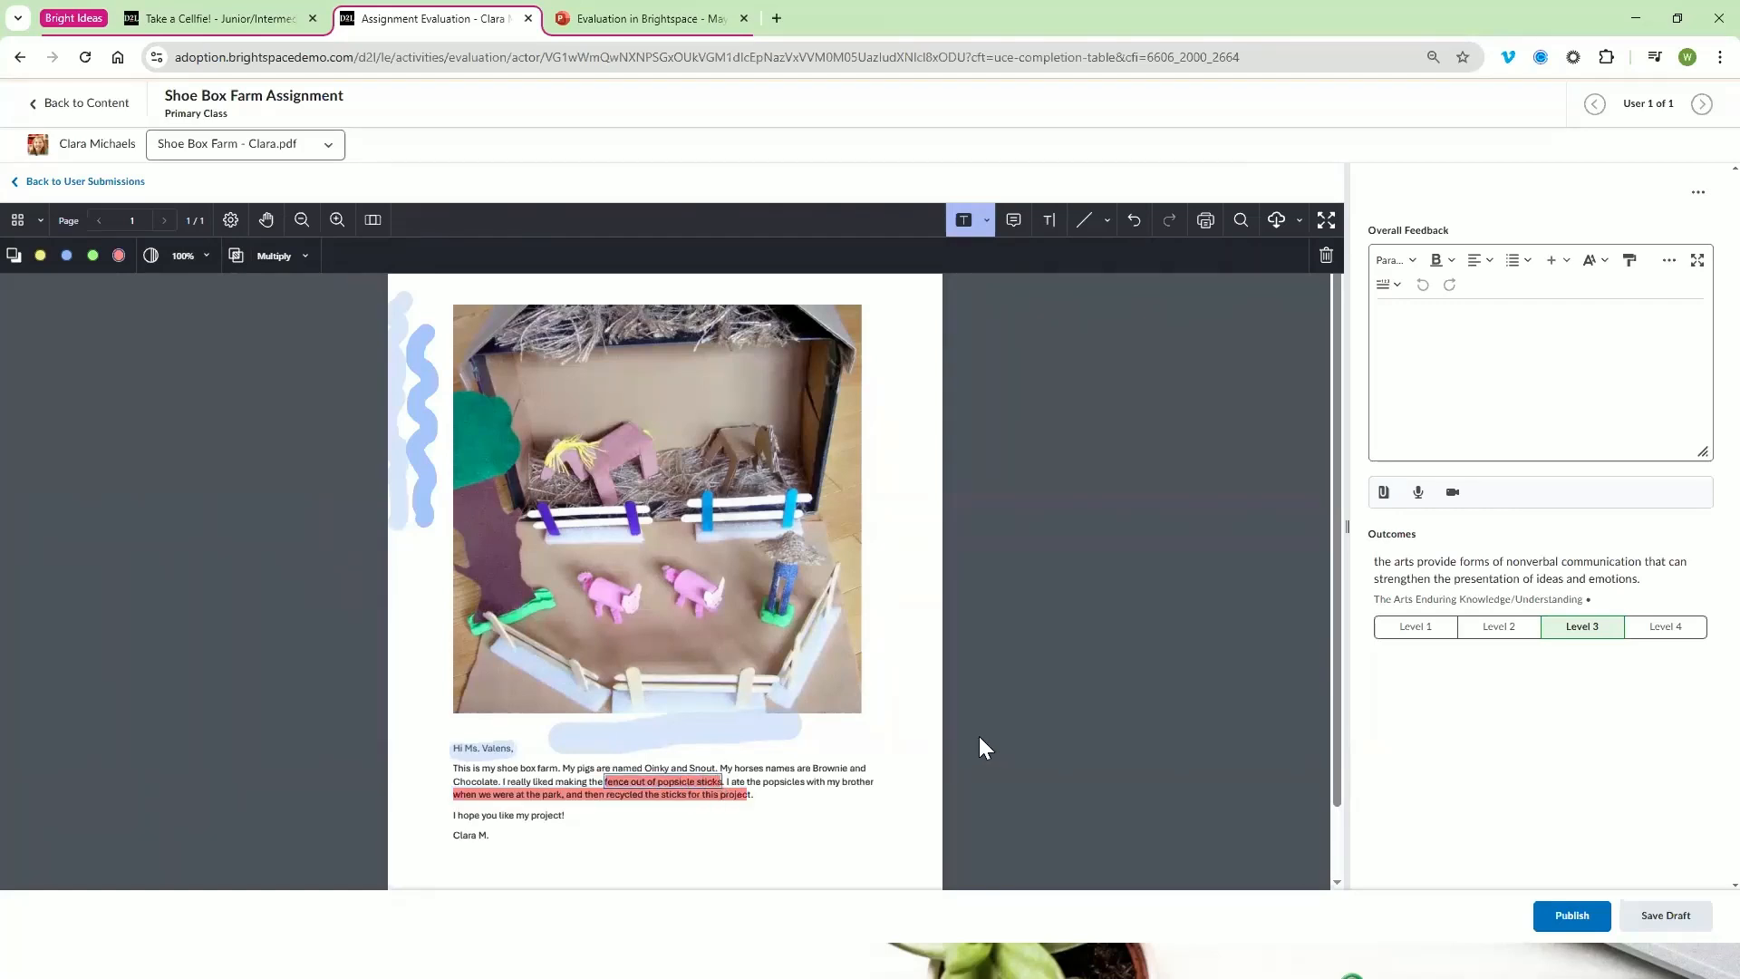
Erase the blue strokes along the page's left edge and part of the stroke below the farm photo
click(986, 220)
click(1020, 338)
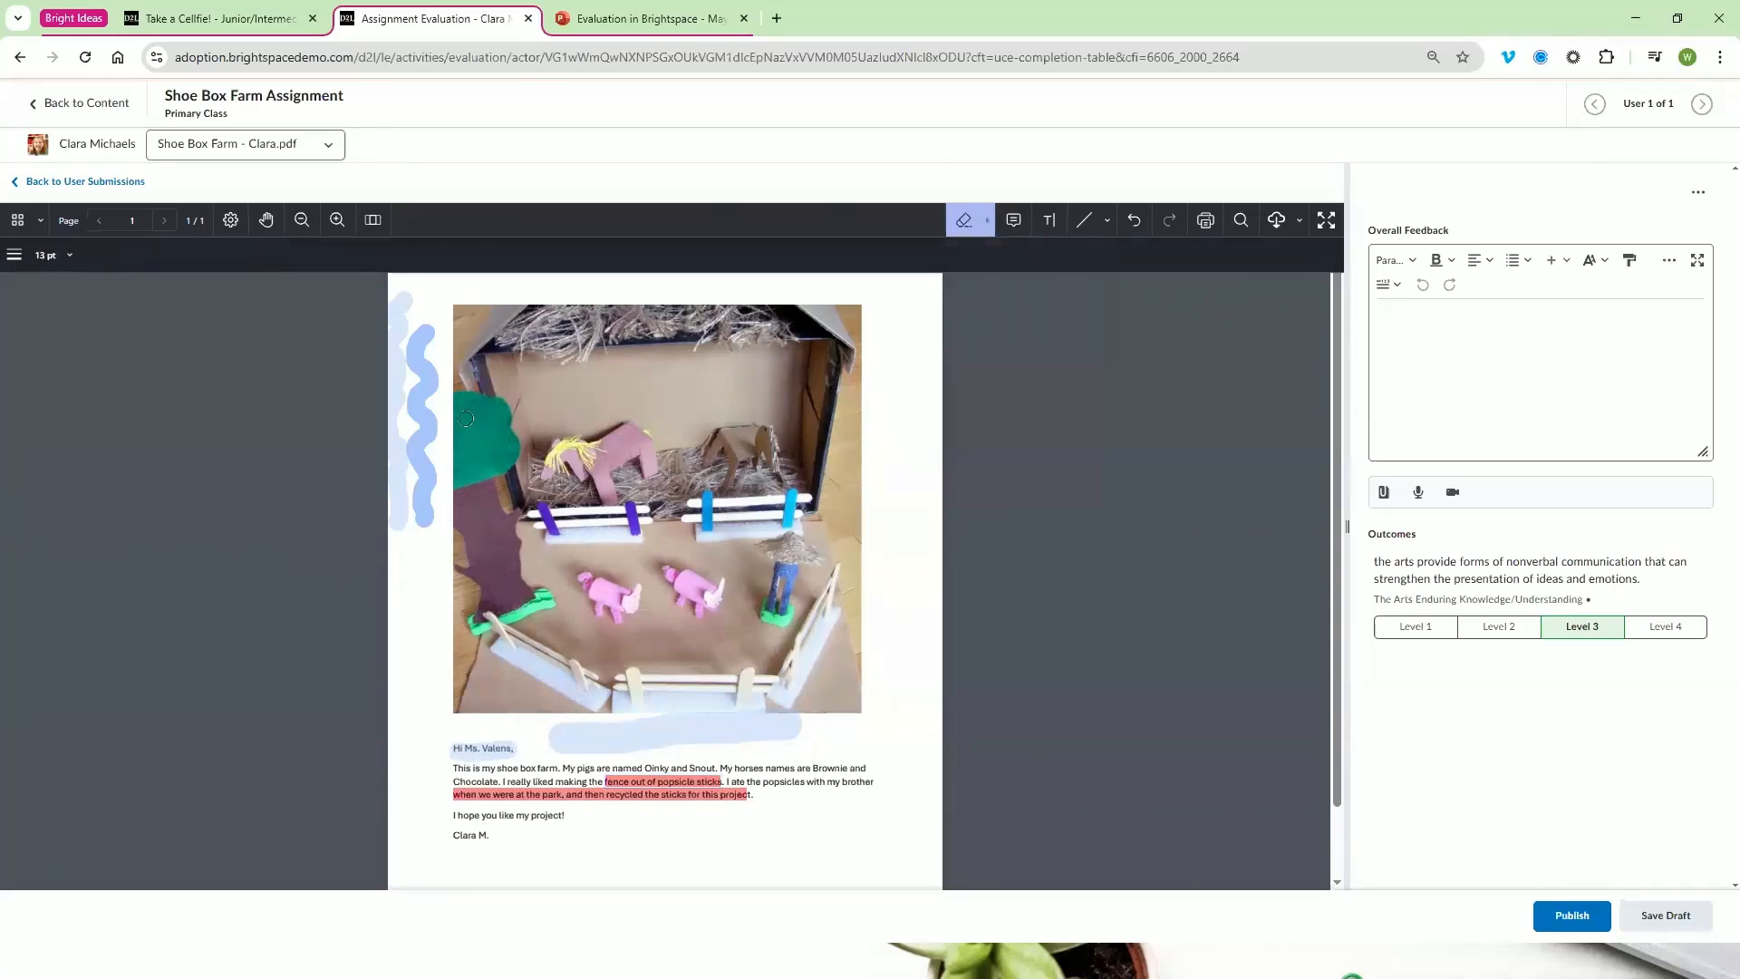
drag(435, 428, 408, 299)
mouse_move(411, 524)
mouse_down()
mouse_move(417, 344)
mouse_move(399, 459)
mouse_move(400, 291)
mouse_move(403, 313)
mouse_up()
drag(574, 723, 820, 720)
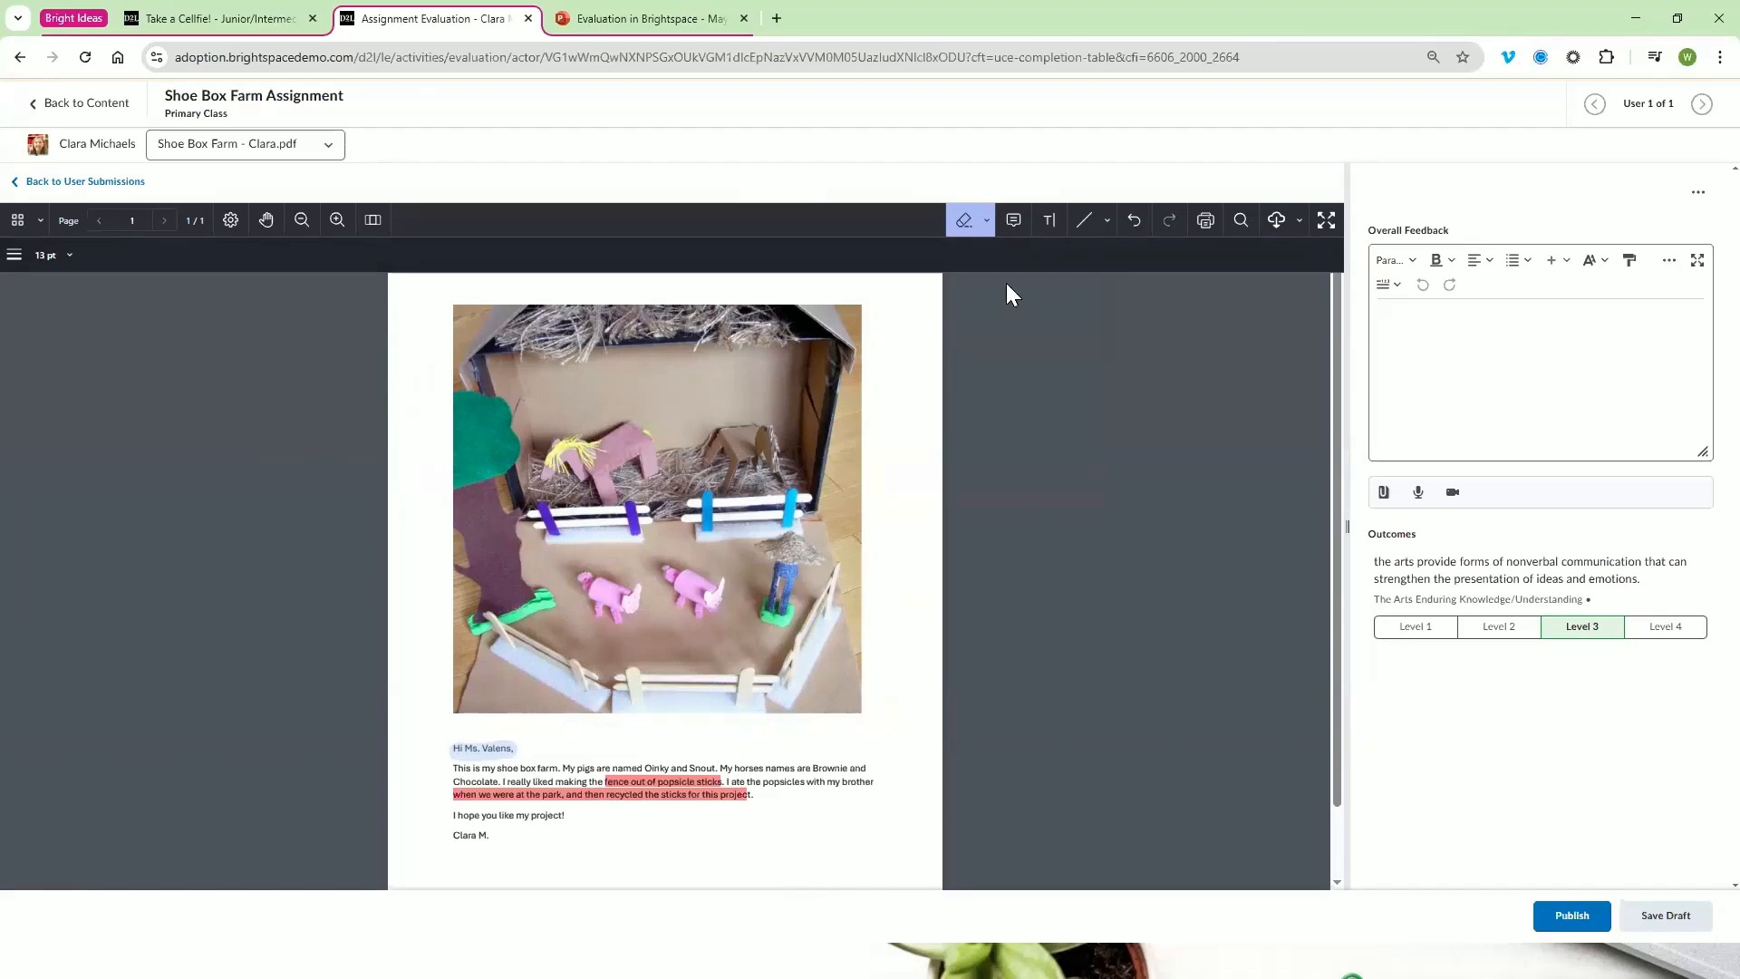
Add a yellow note at the farm photo's lower edge reading "Really well done," followed by the learner's first name and an exclamation mark
click(1014, 220)
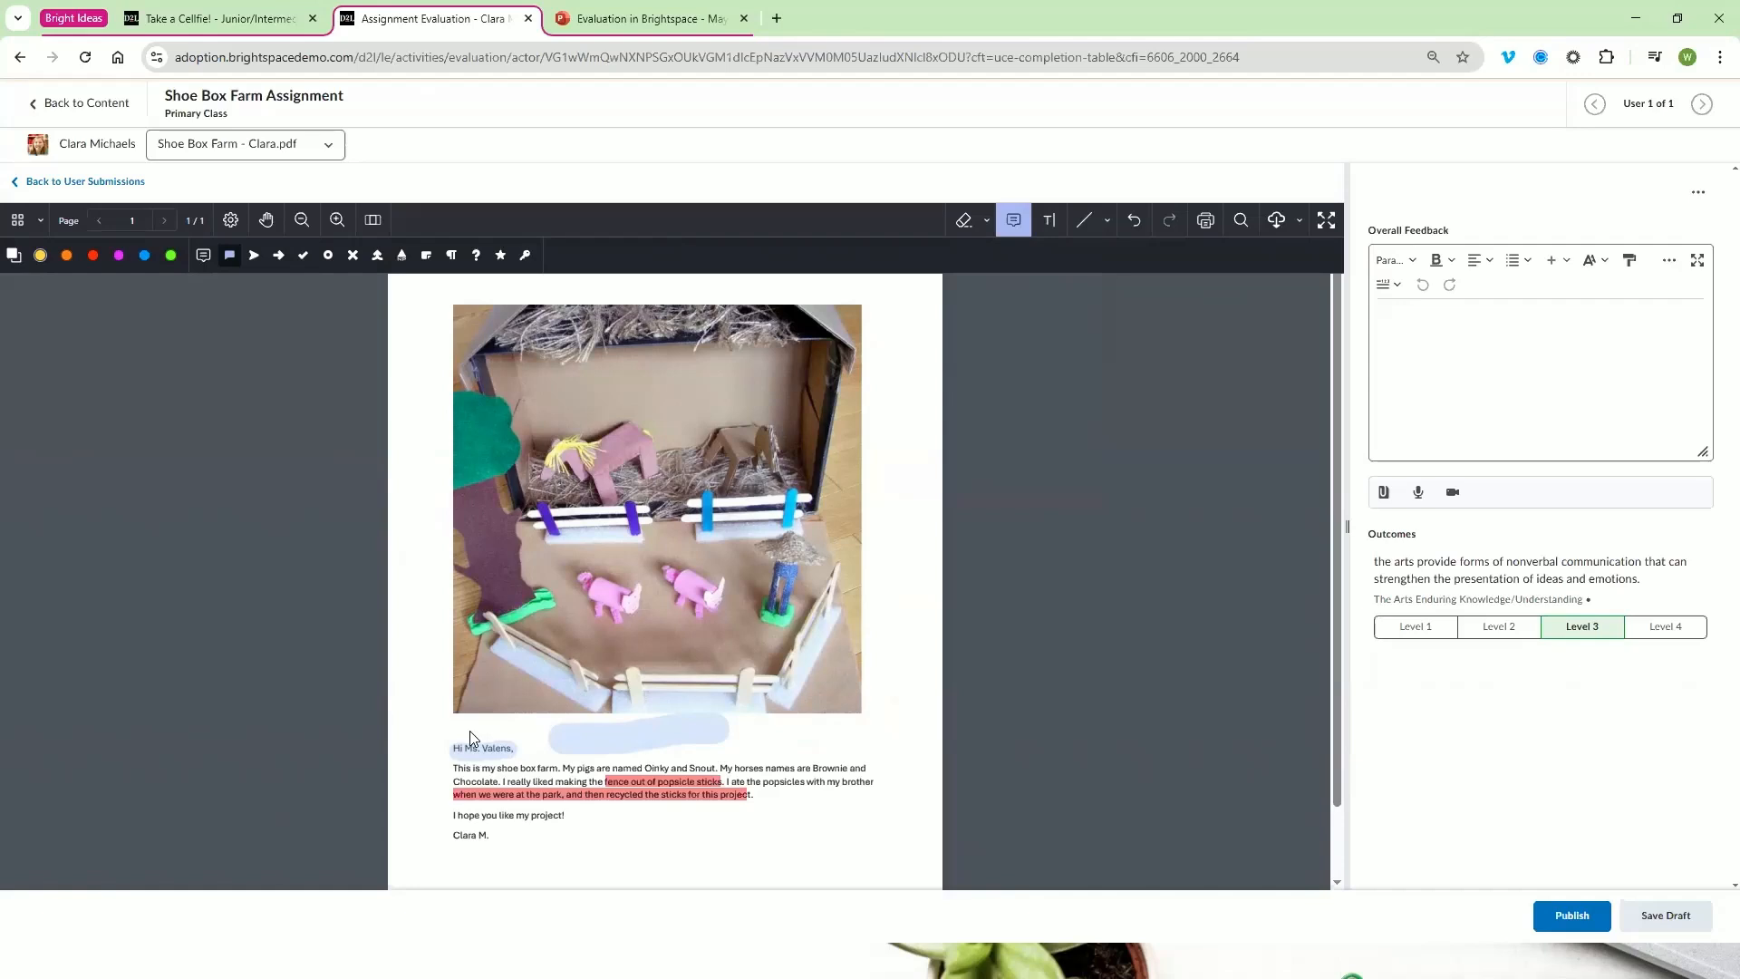
click(625, 721)
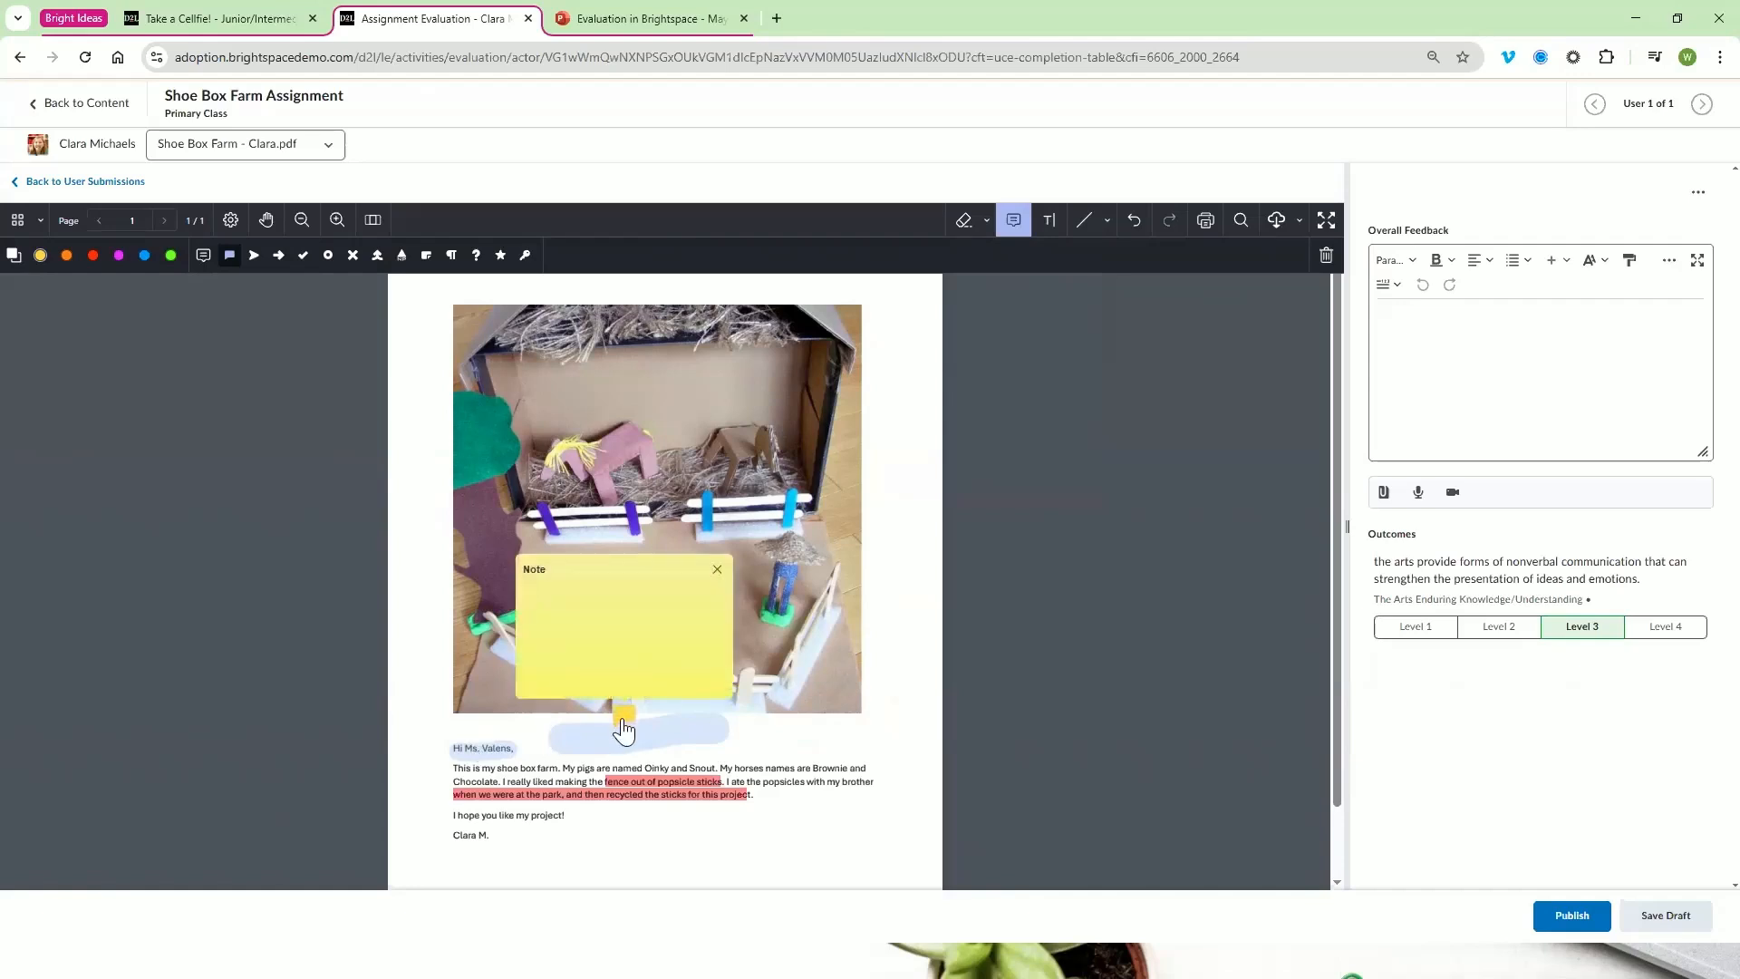
text(Really well done, CLara!)
click(898, 675)
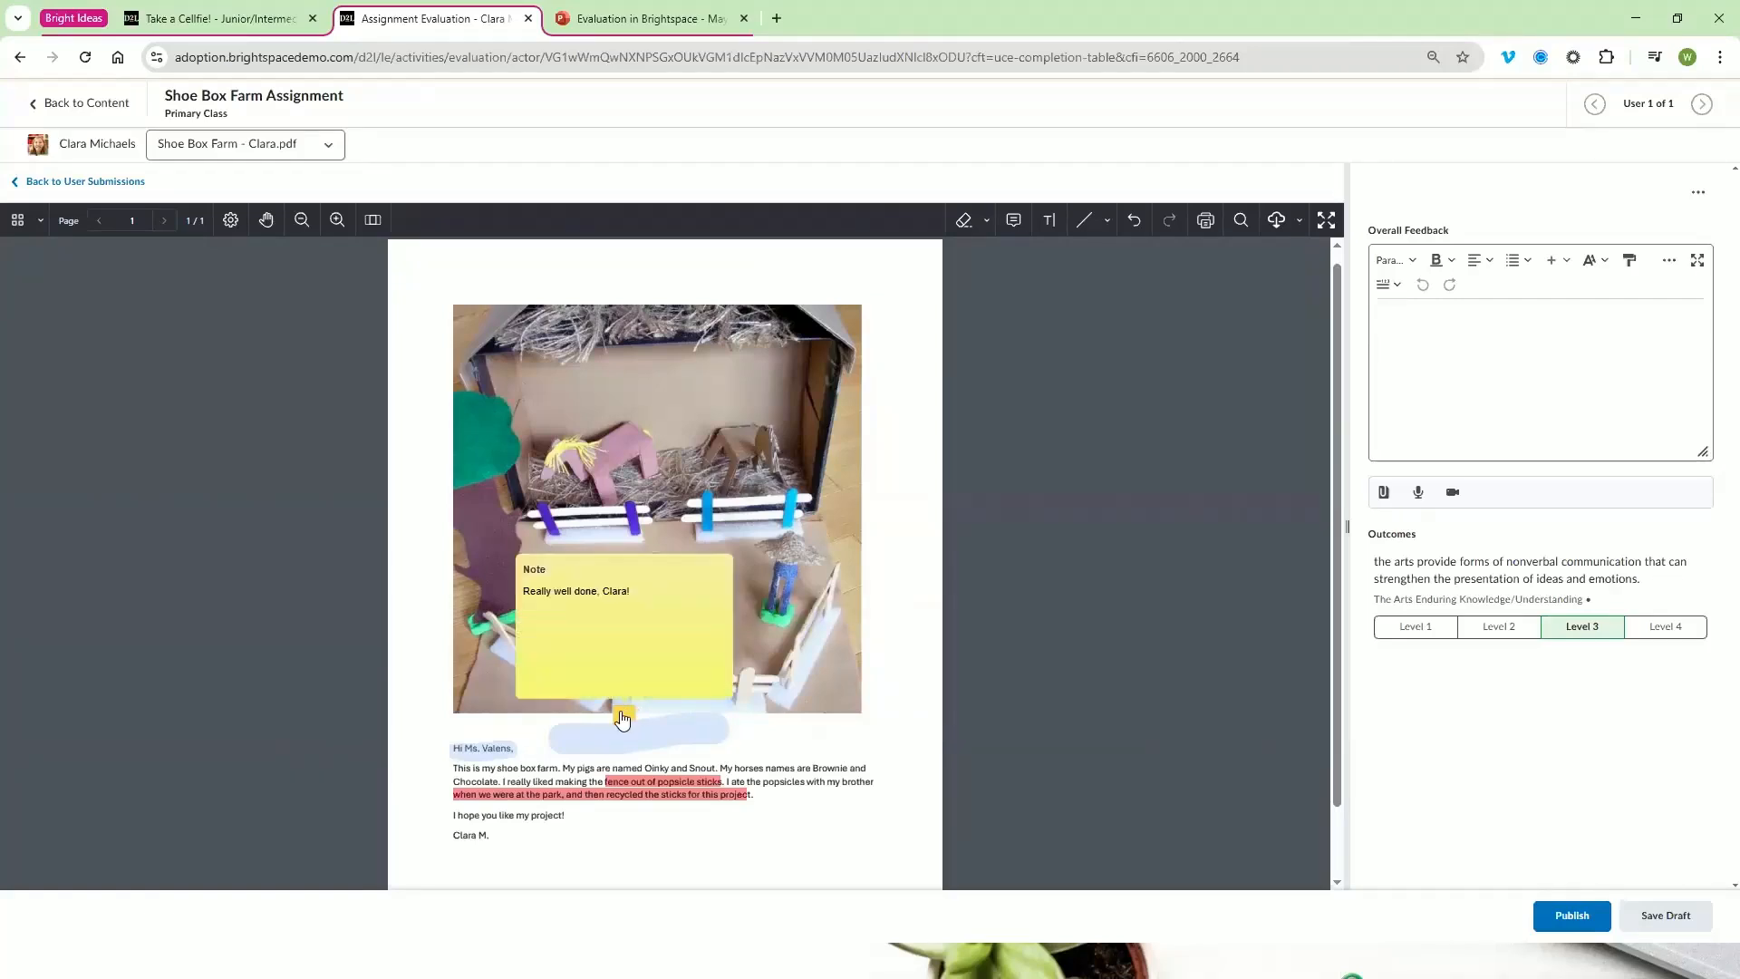
mouse_move(625, 713)
Place a yellow check-mark note beside the farm photo's tree and change its icon to the right-pointing arrowhead
click(1013, 220)
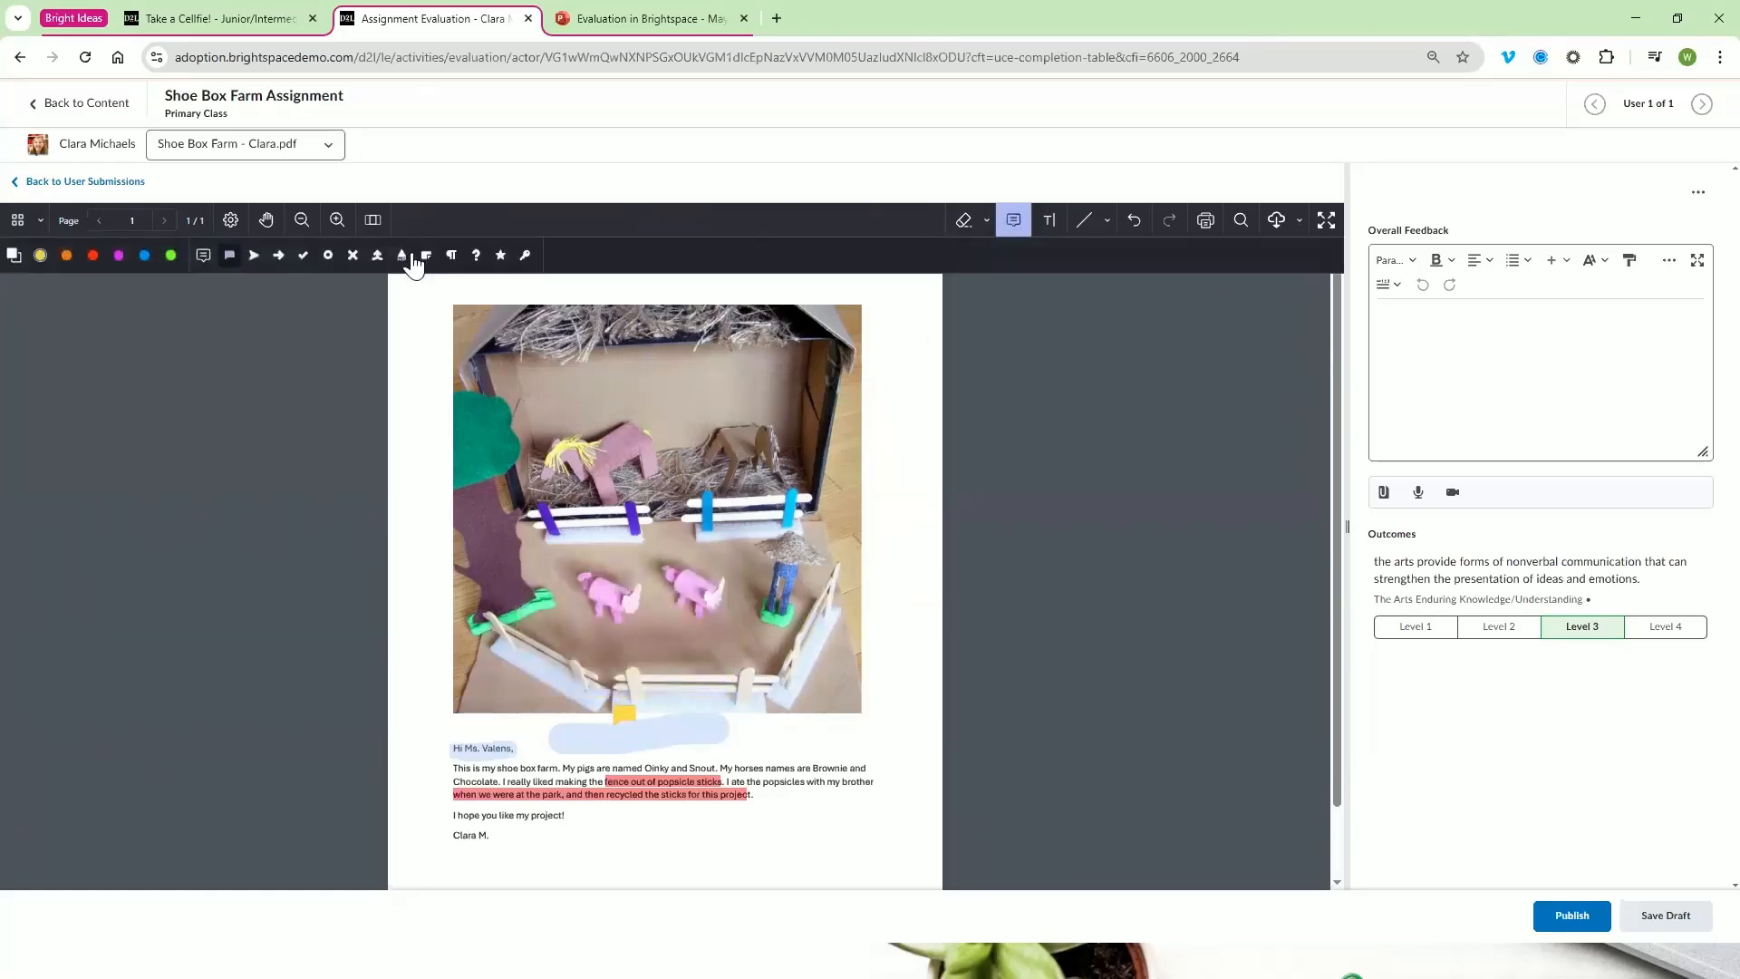
click(303, 255)
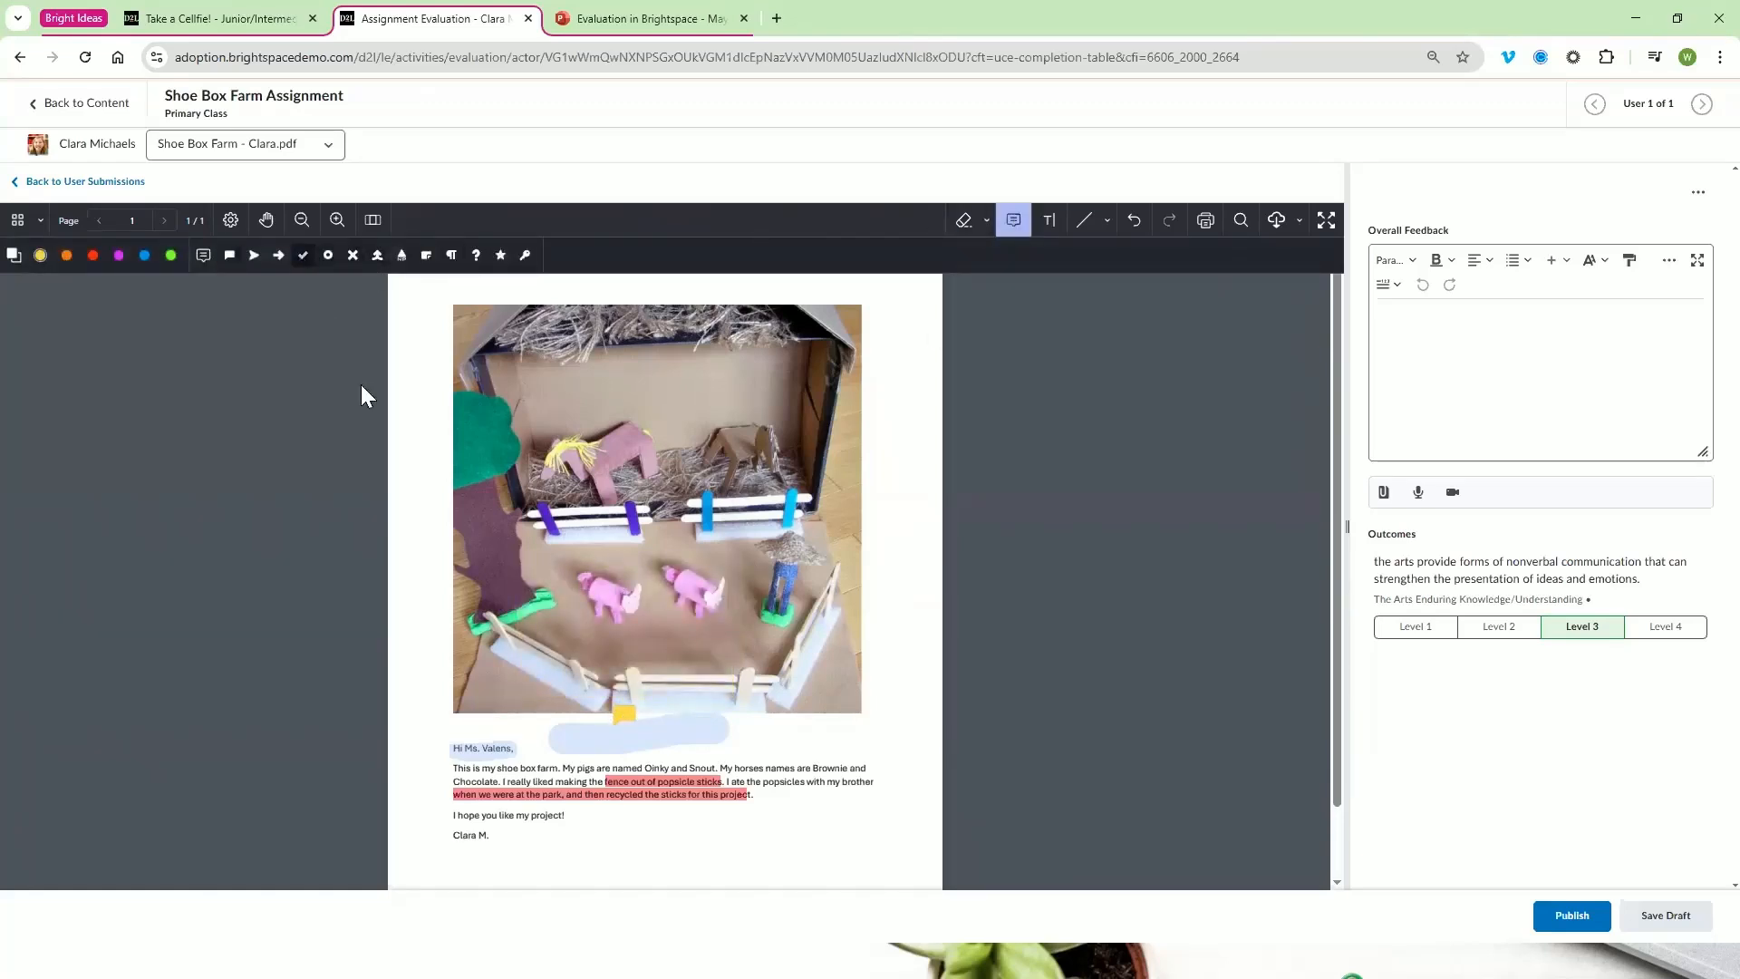
click(416, 408)
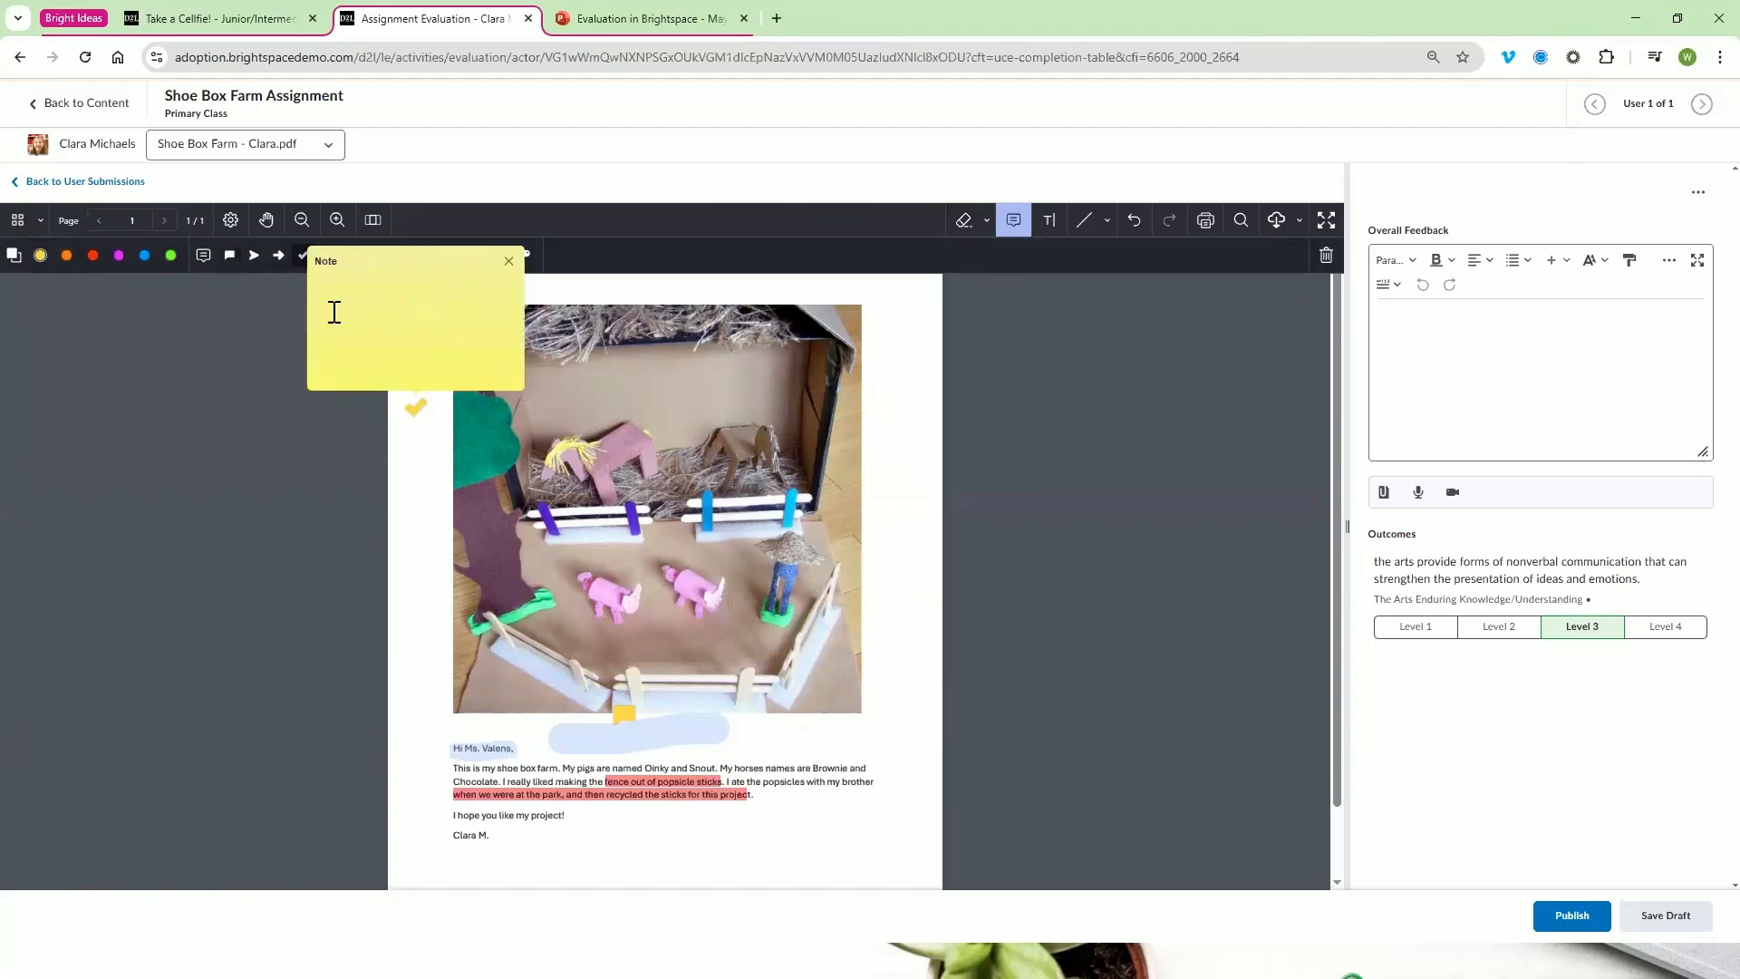
click(254, 255)
key(Escape)
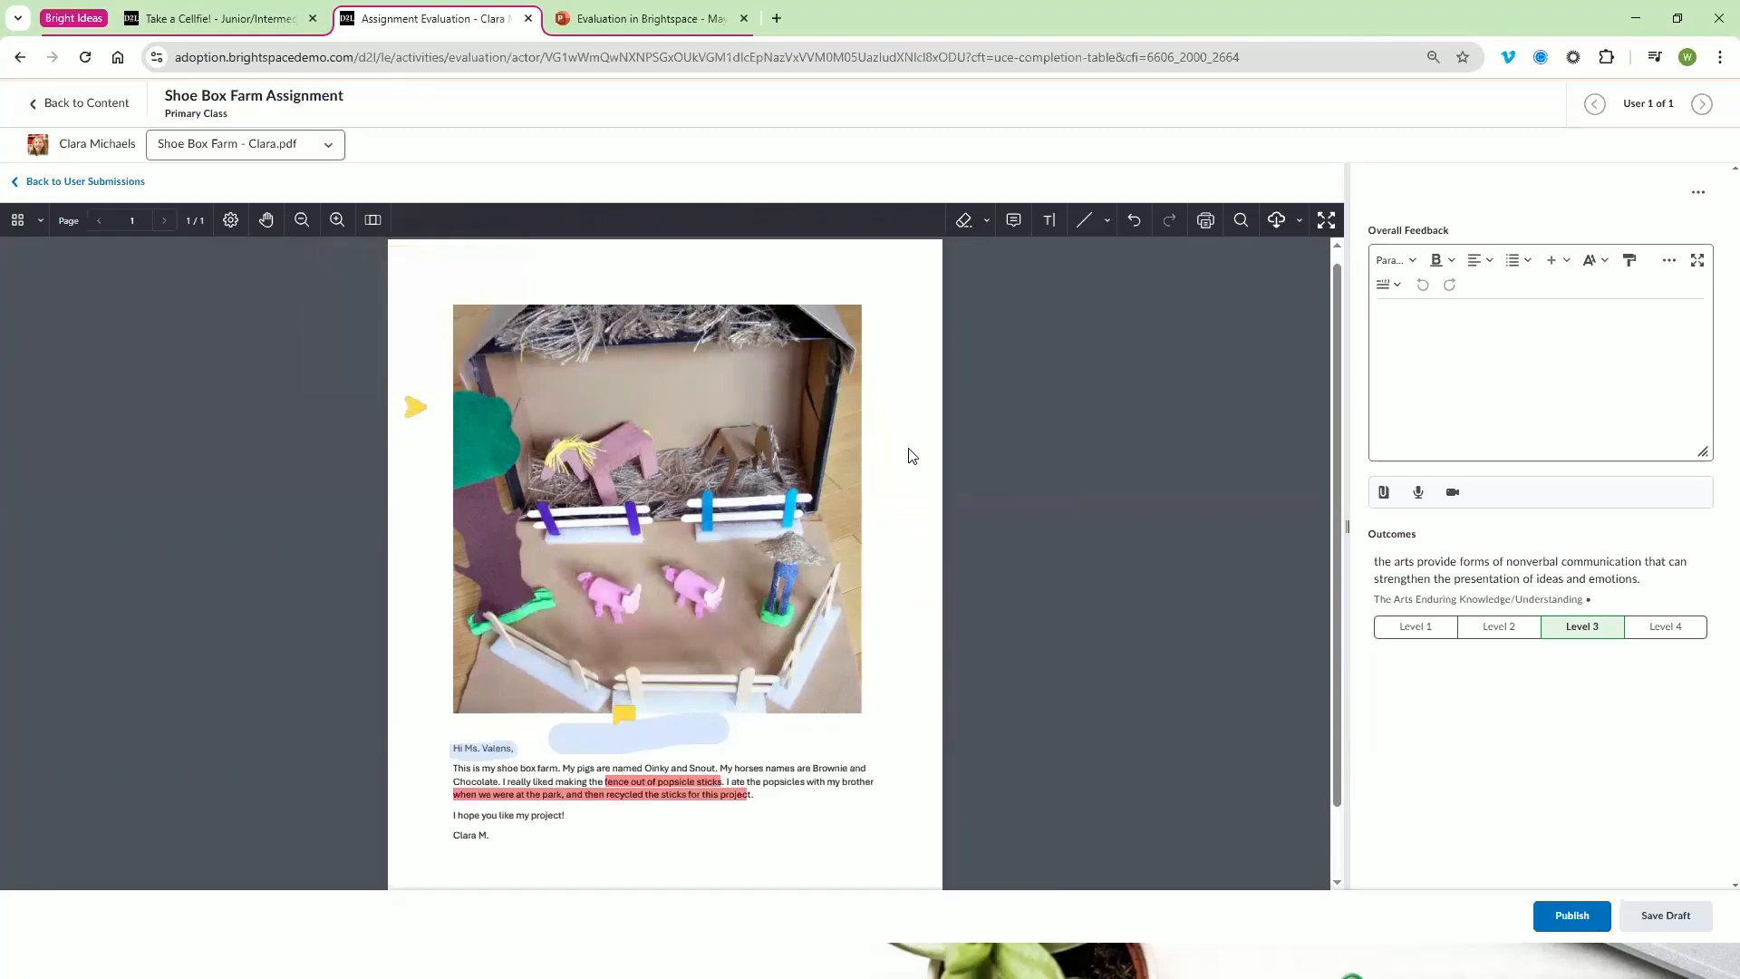
Add the text annotation "Hello!" below the letter and look through the available fonts
click(1058, 234)
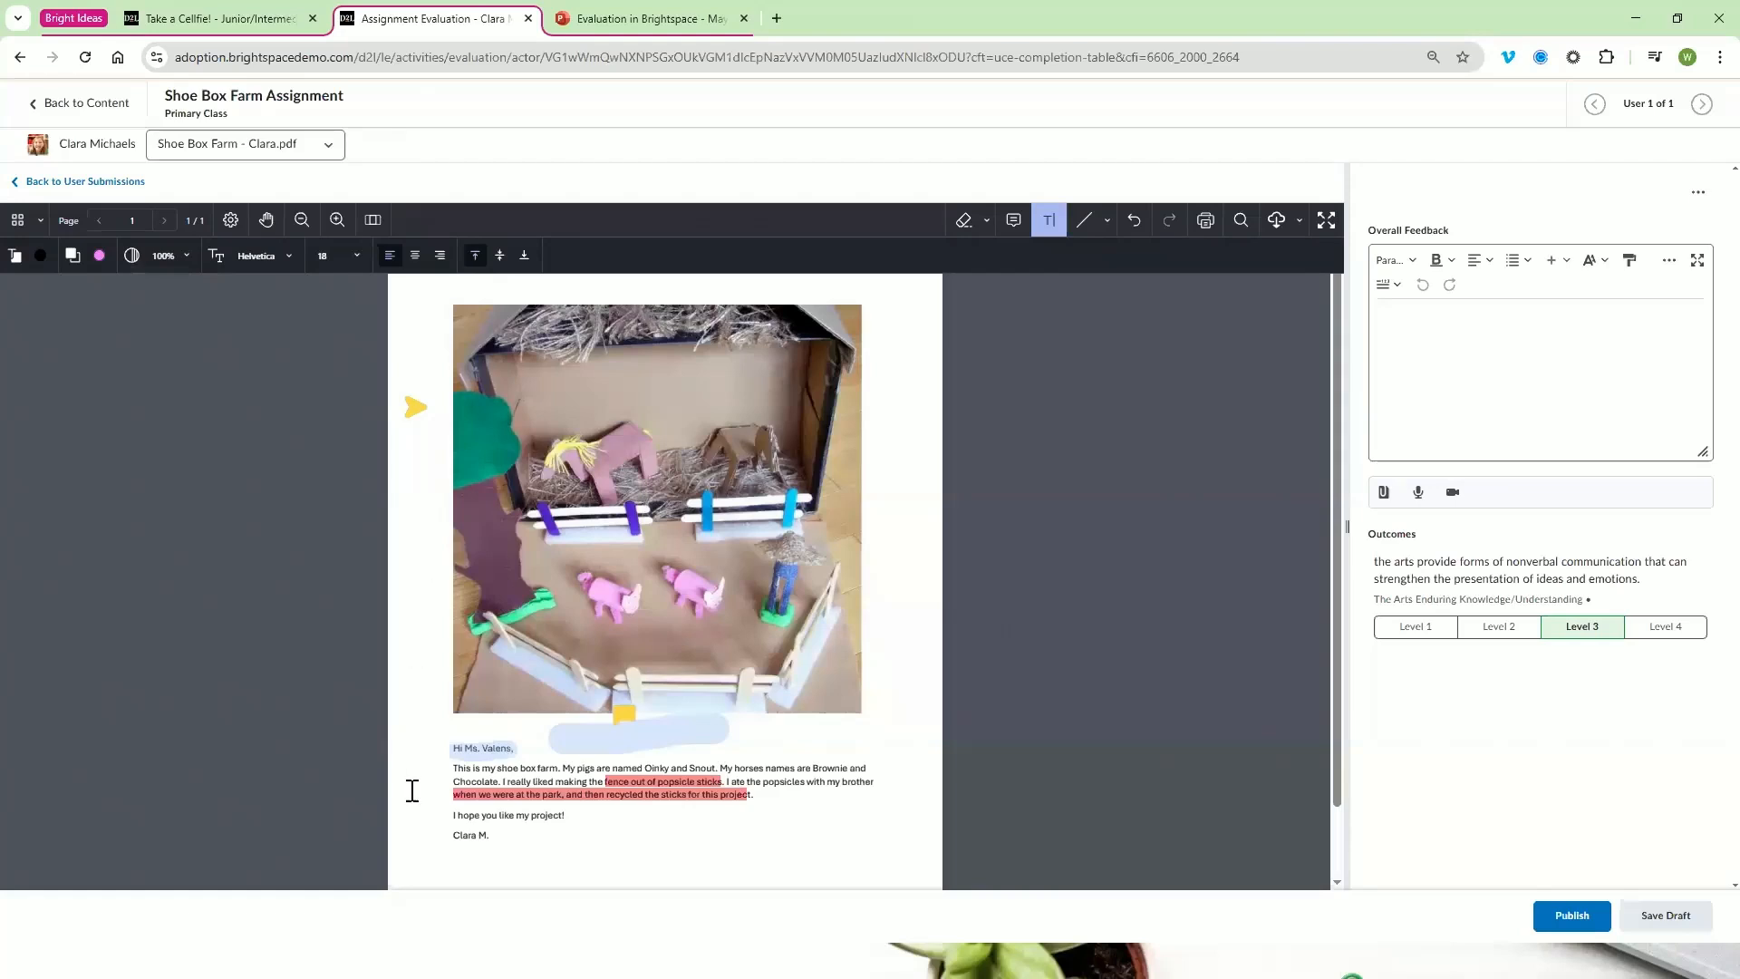
click(624, 841)
text(Hello!)
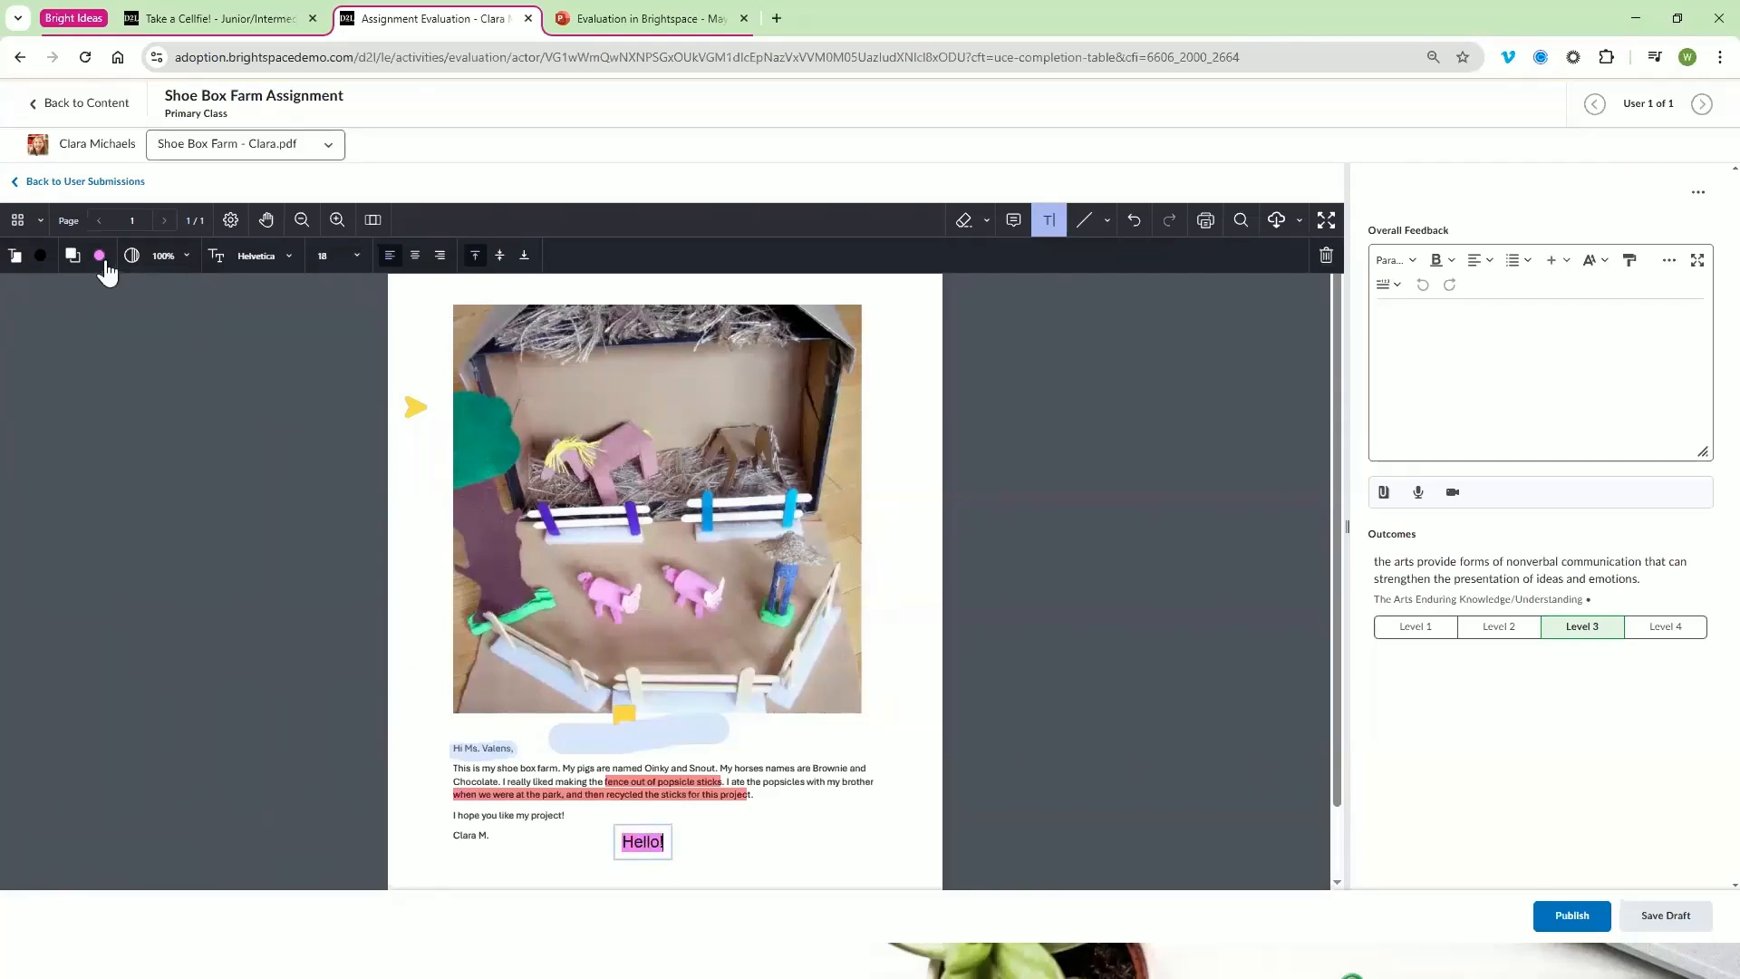
click(270, 257)
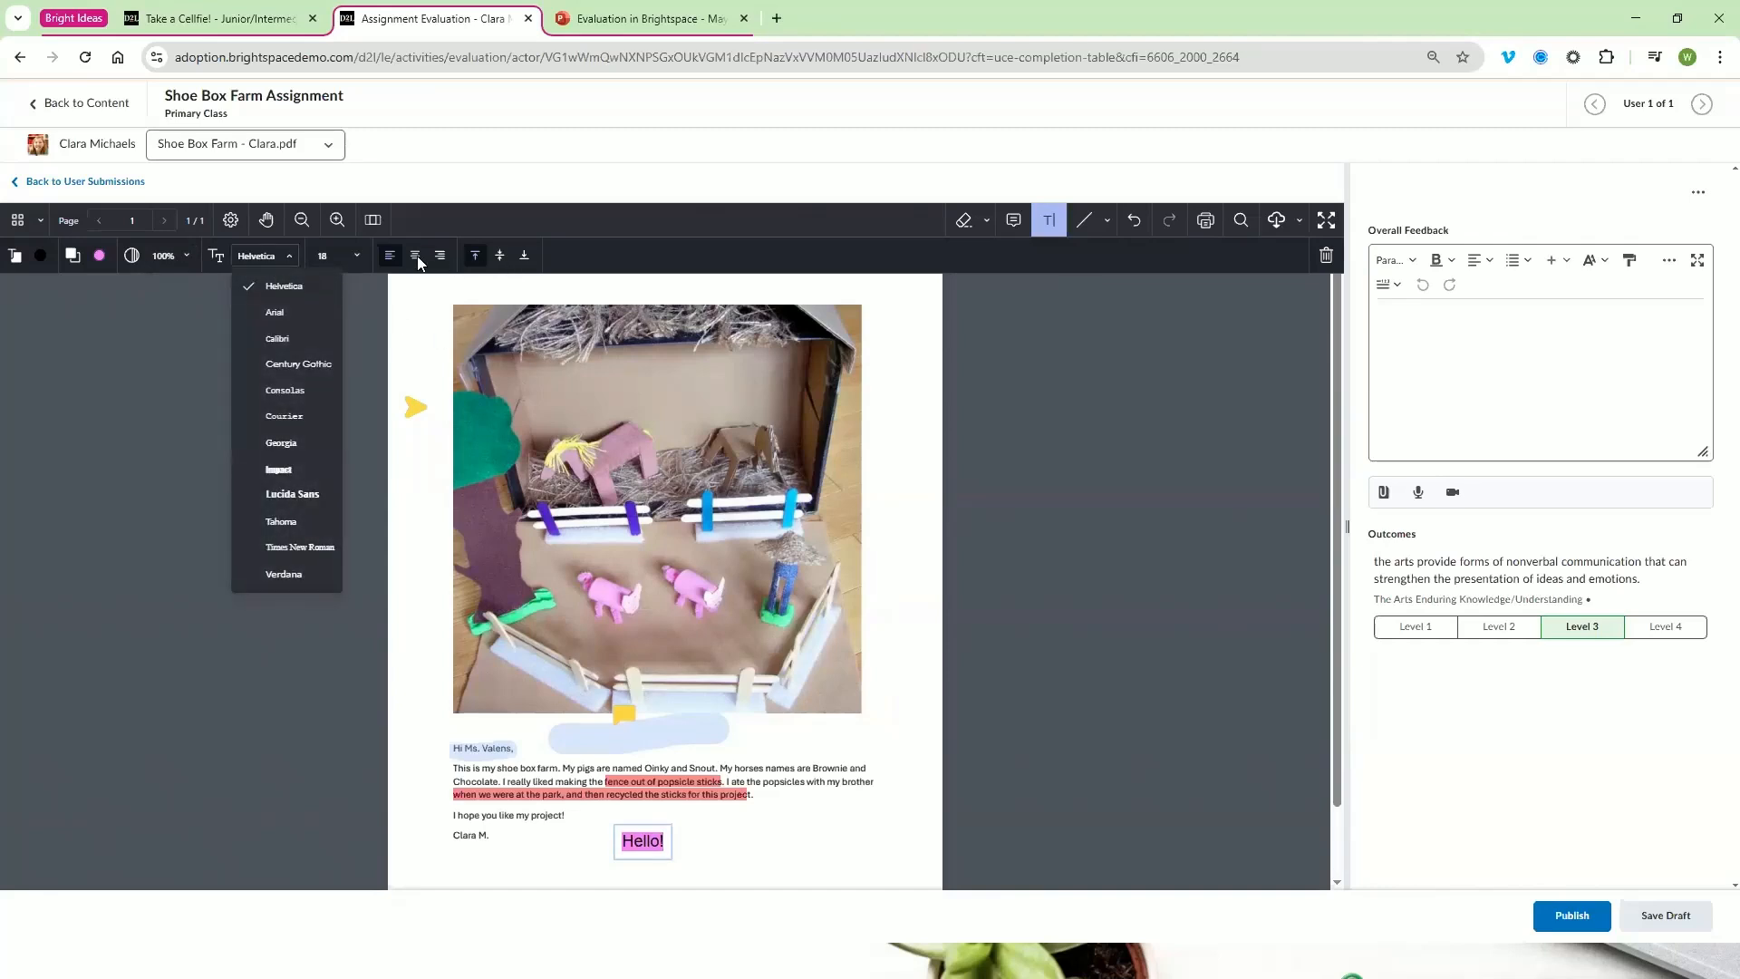
click(1139, 284)
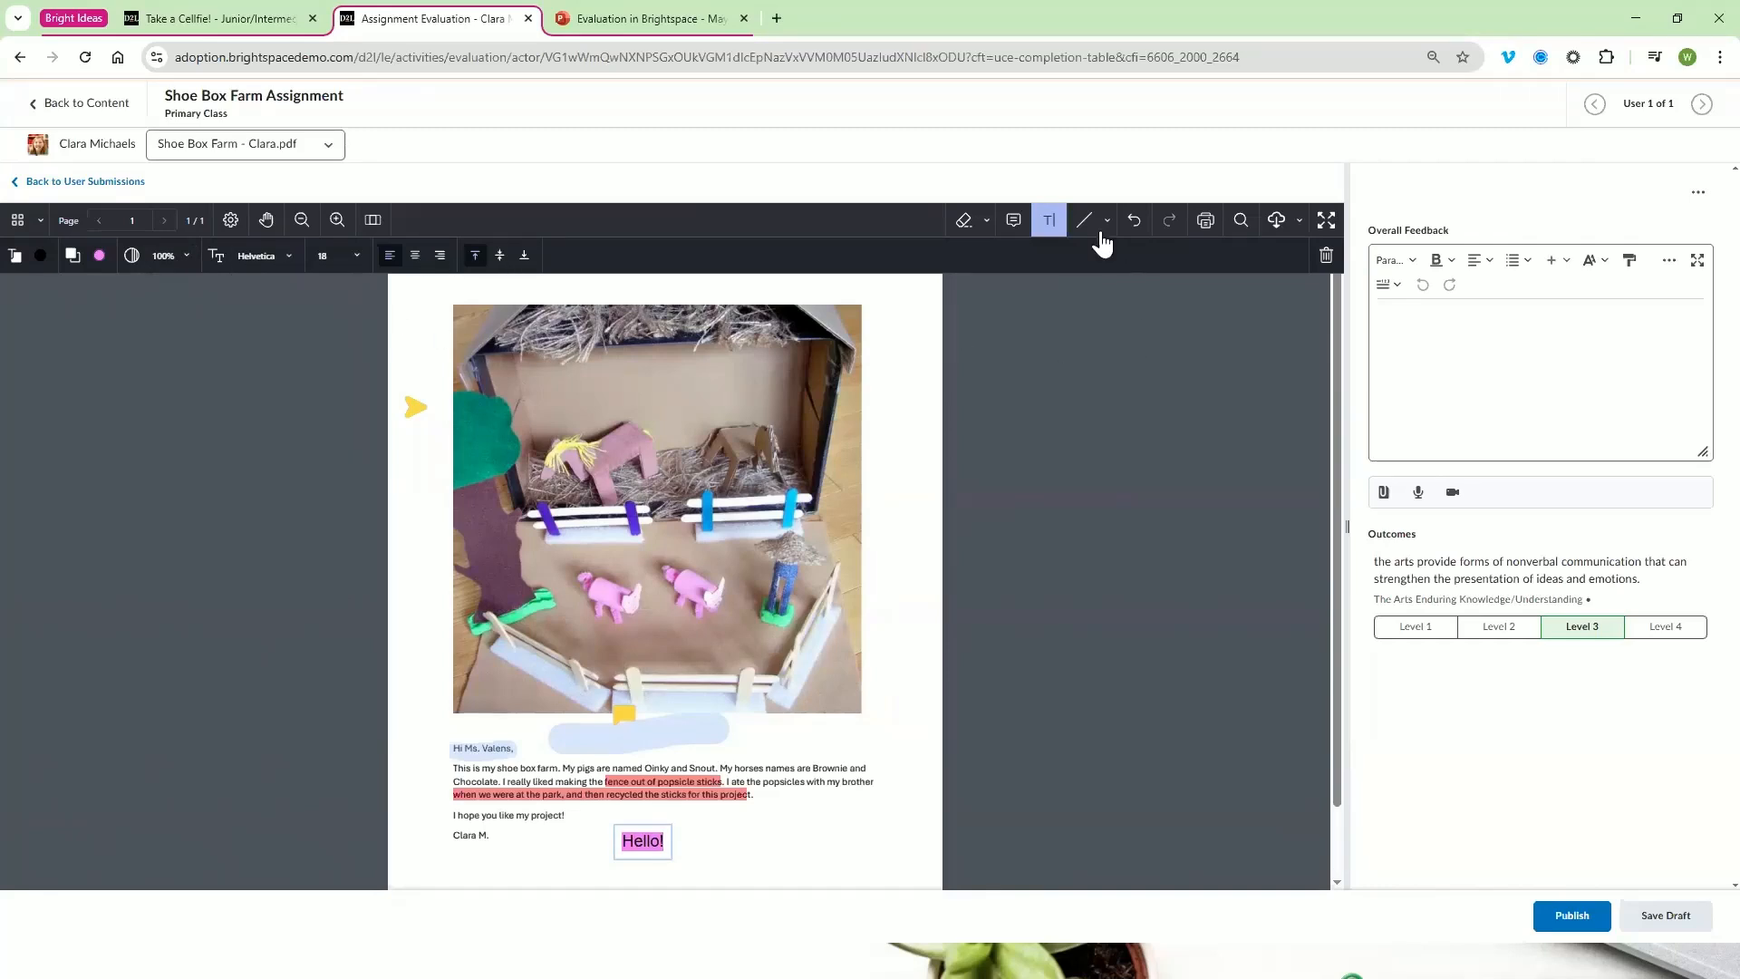
Undo the recent annotation changes back to the highlighting of "fence" and redo the highlight as far as "fence out of pop"
click(1086, 221)
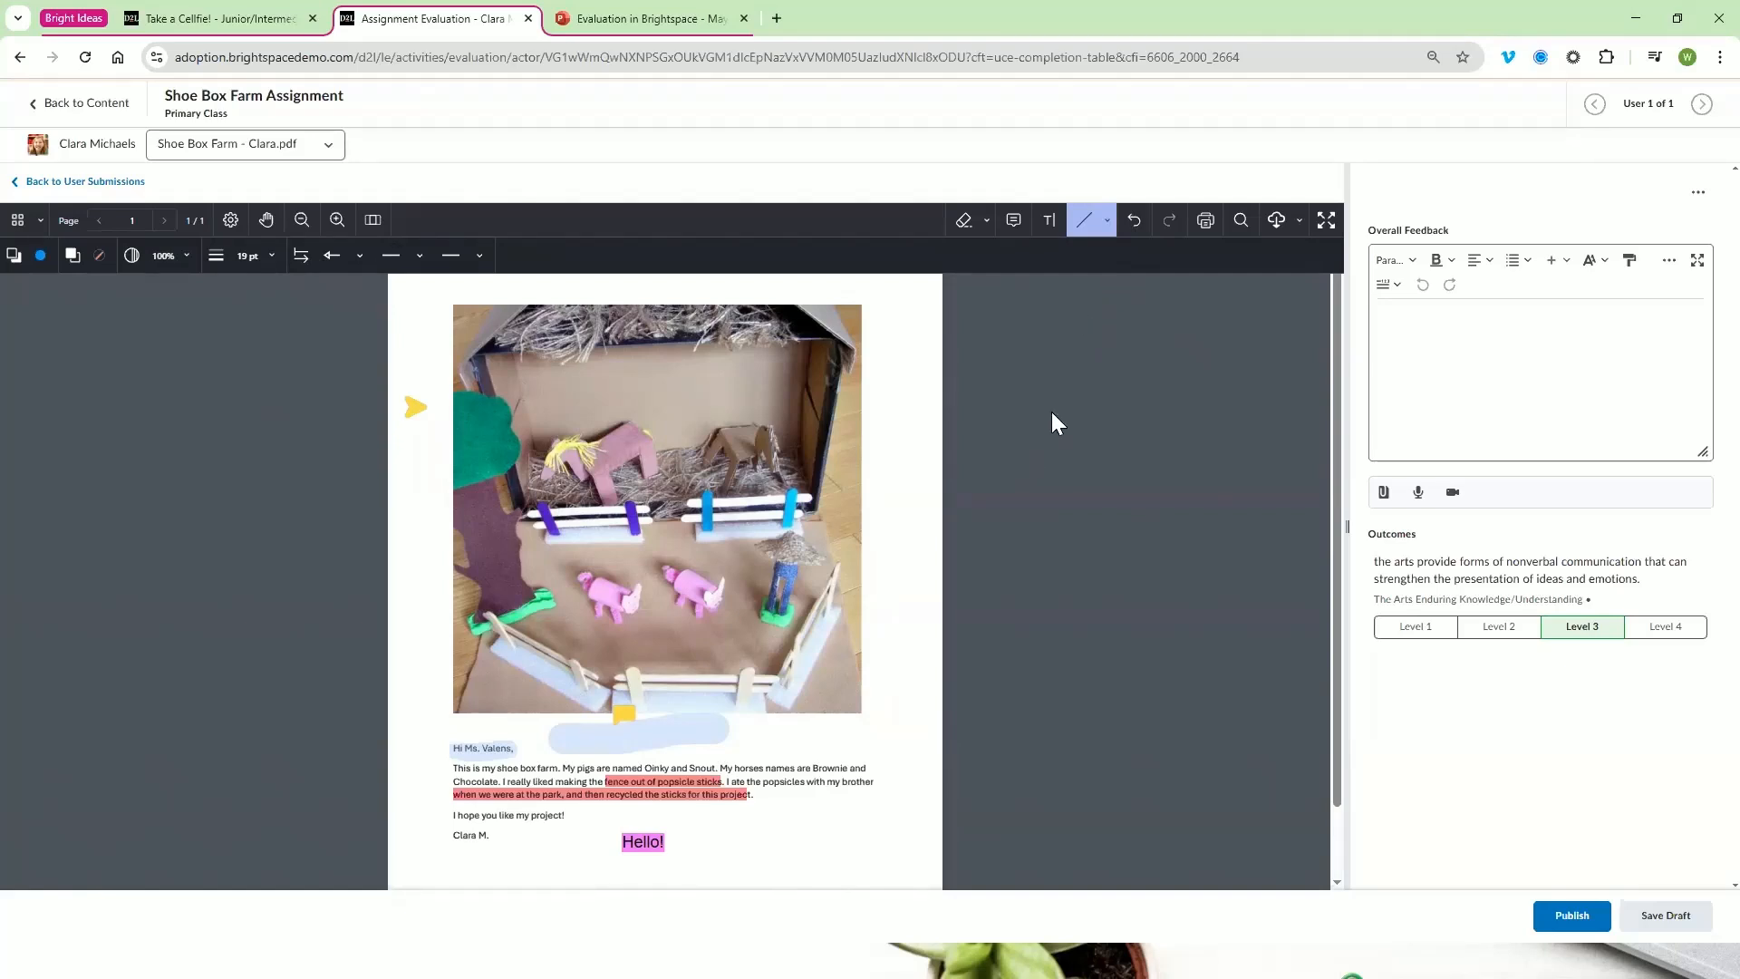
click(1135, 234)
click(1137, 233)
click(1134, 233)
click(1135, 233)
click(1135, 233)
click(1135, 233)
click(1135, 233)
click(1135, 233)
click(1137, 233)
click(1138, 233)
click(1138, 233)
click(1138, 232)
click(1138, 233)
click(1138, 233)
click(1138, 233)
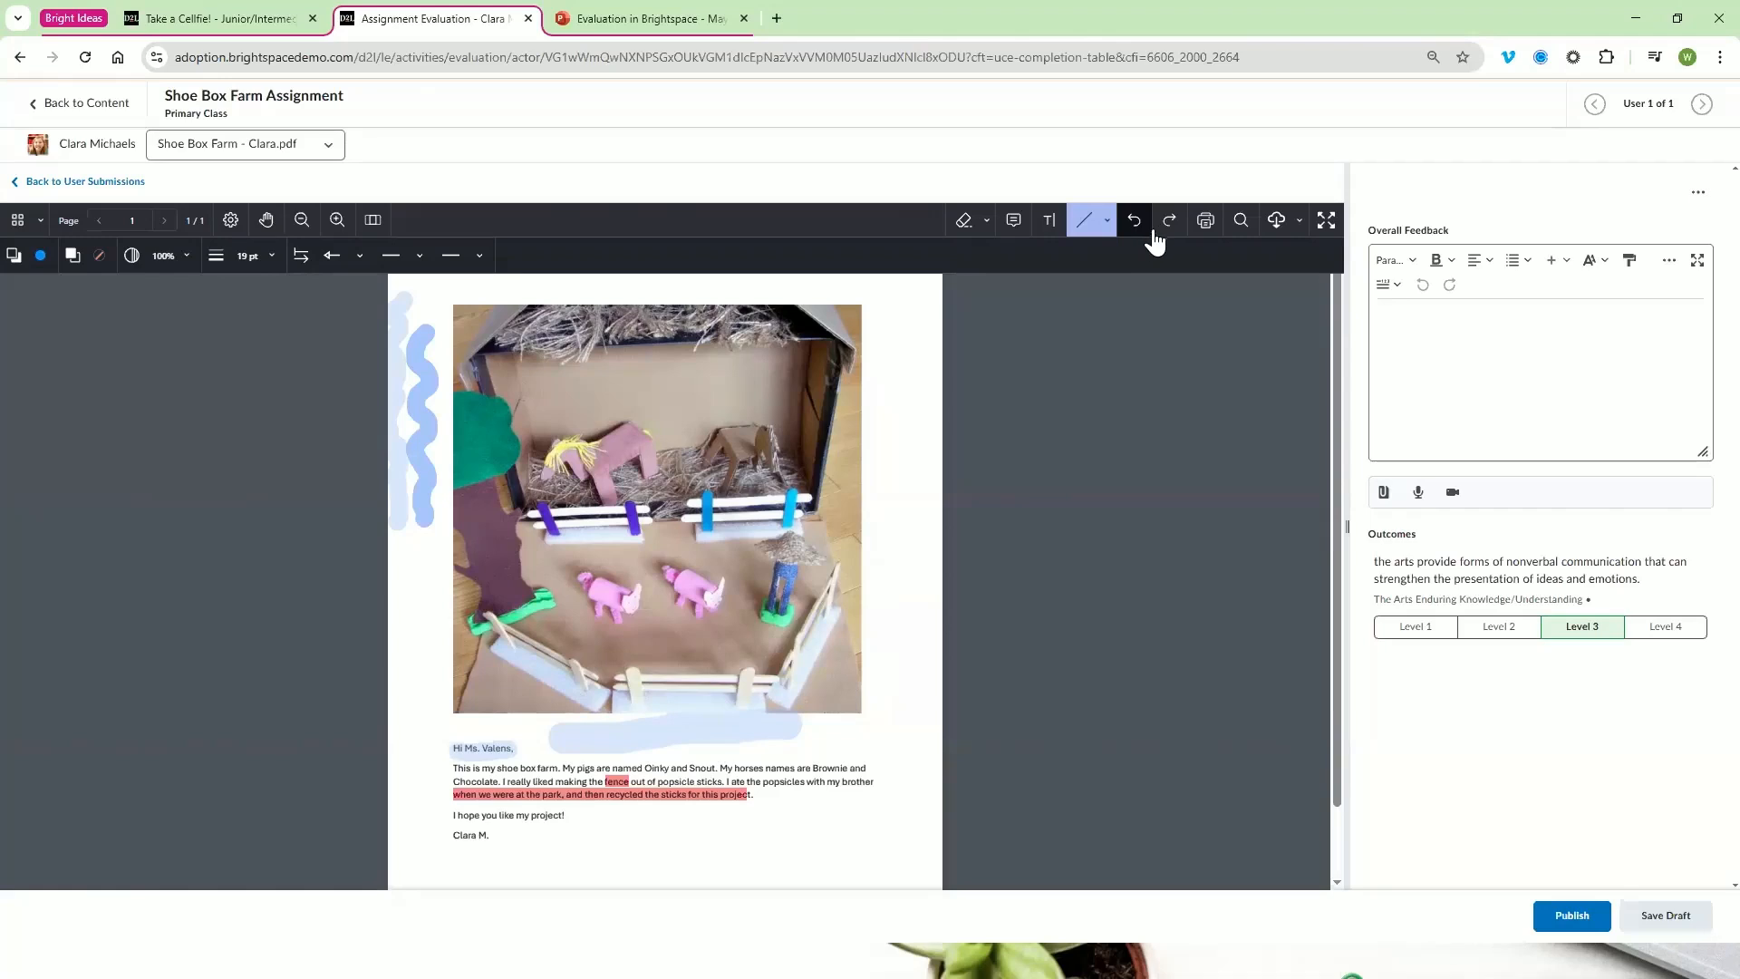
click(1164, 233)
click(1164, 233)
click(1164, 233)
click(1164, 233)
click(1164, 233)
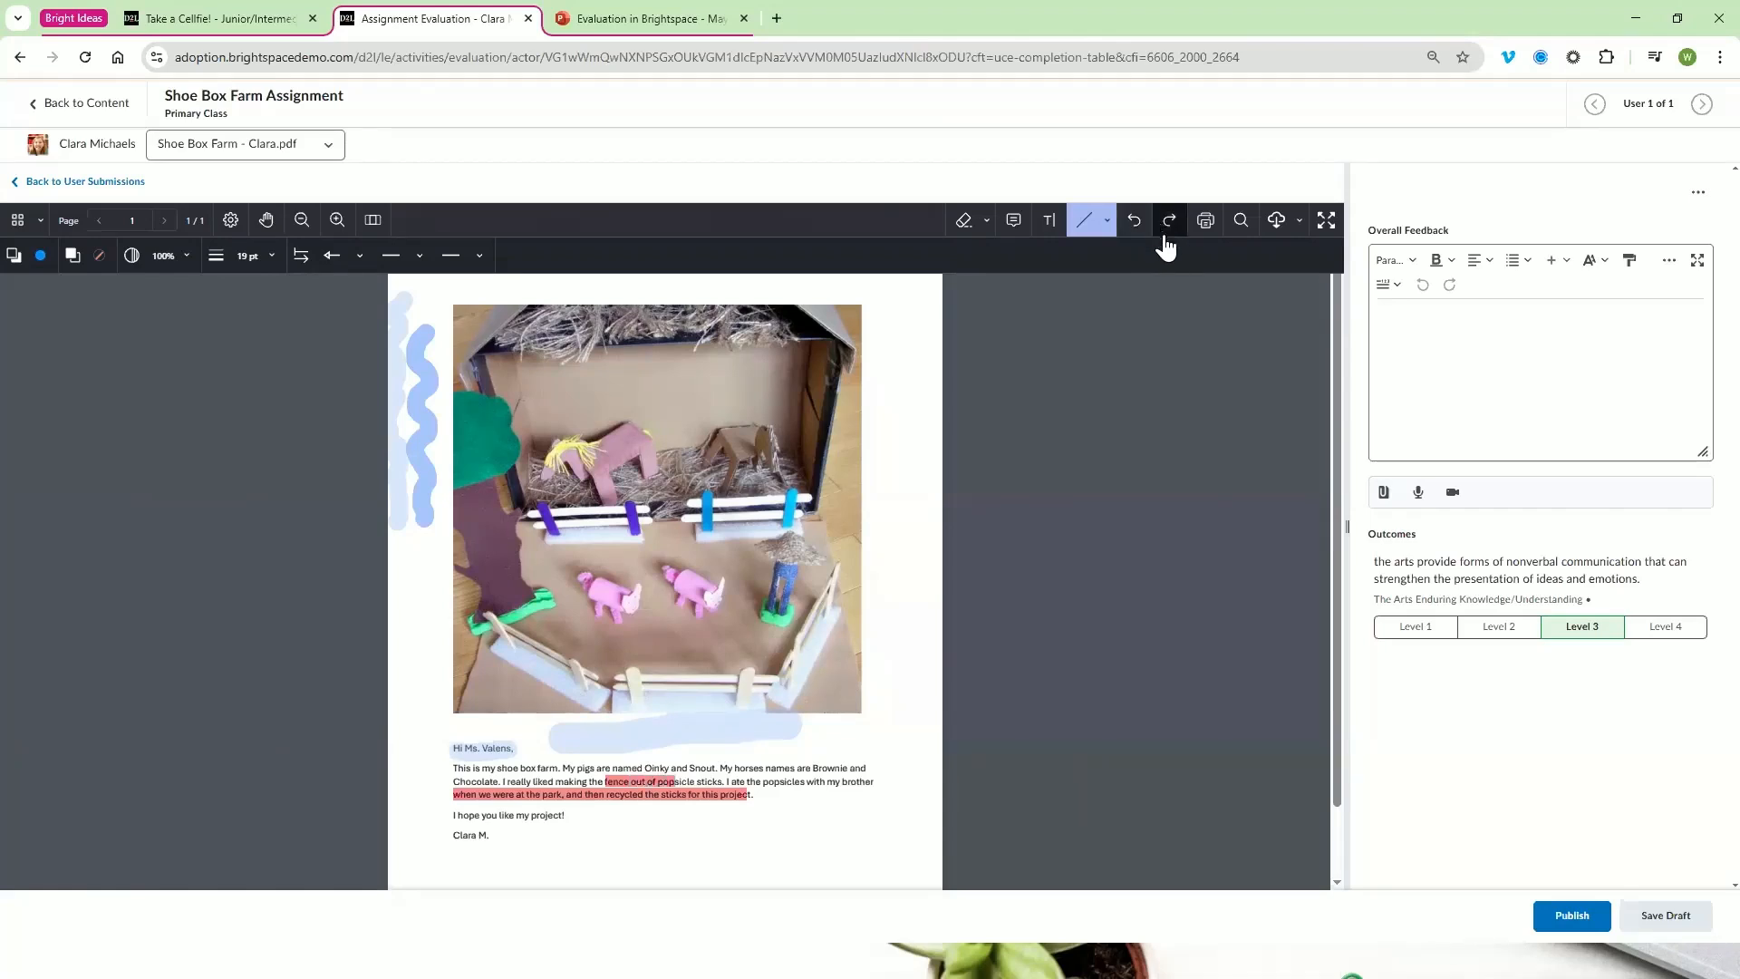
Search the PDF for "horses" and open the download options
click(1241, 220)
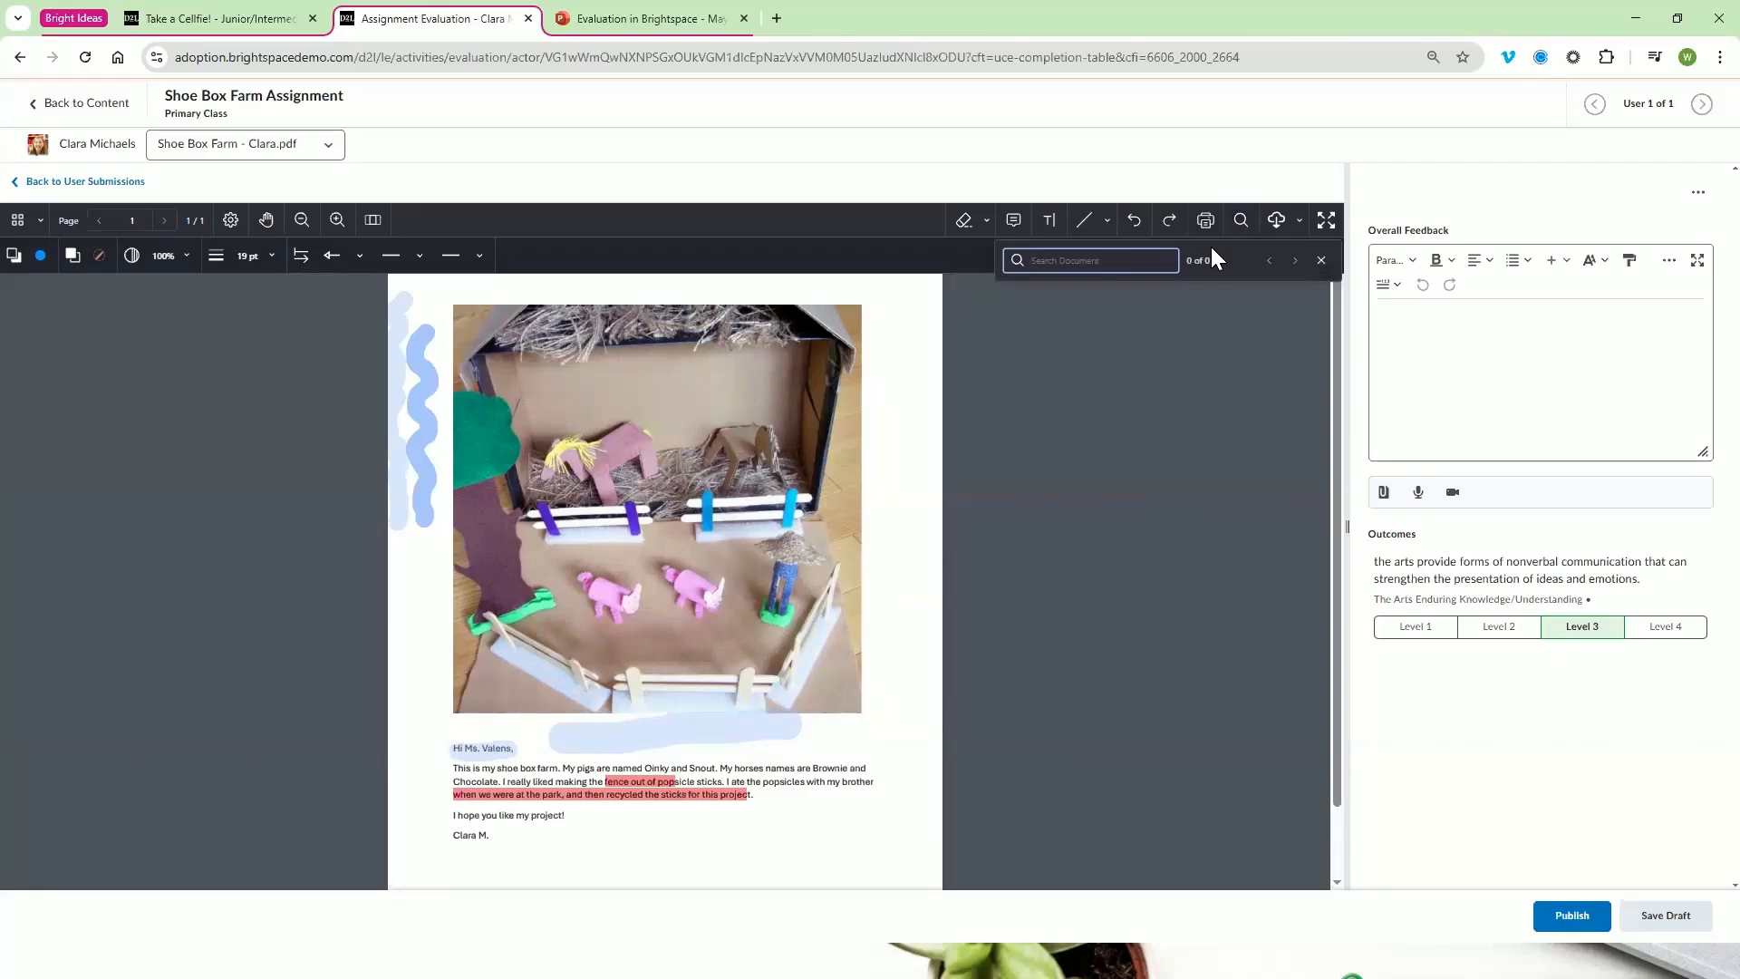
text(horses)
click(1300, 221)
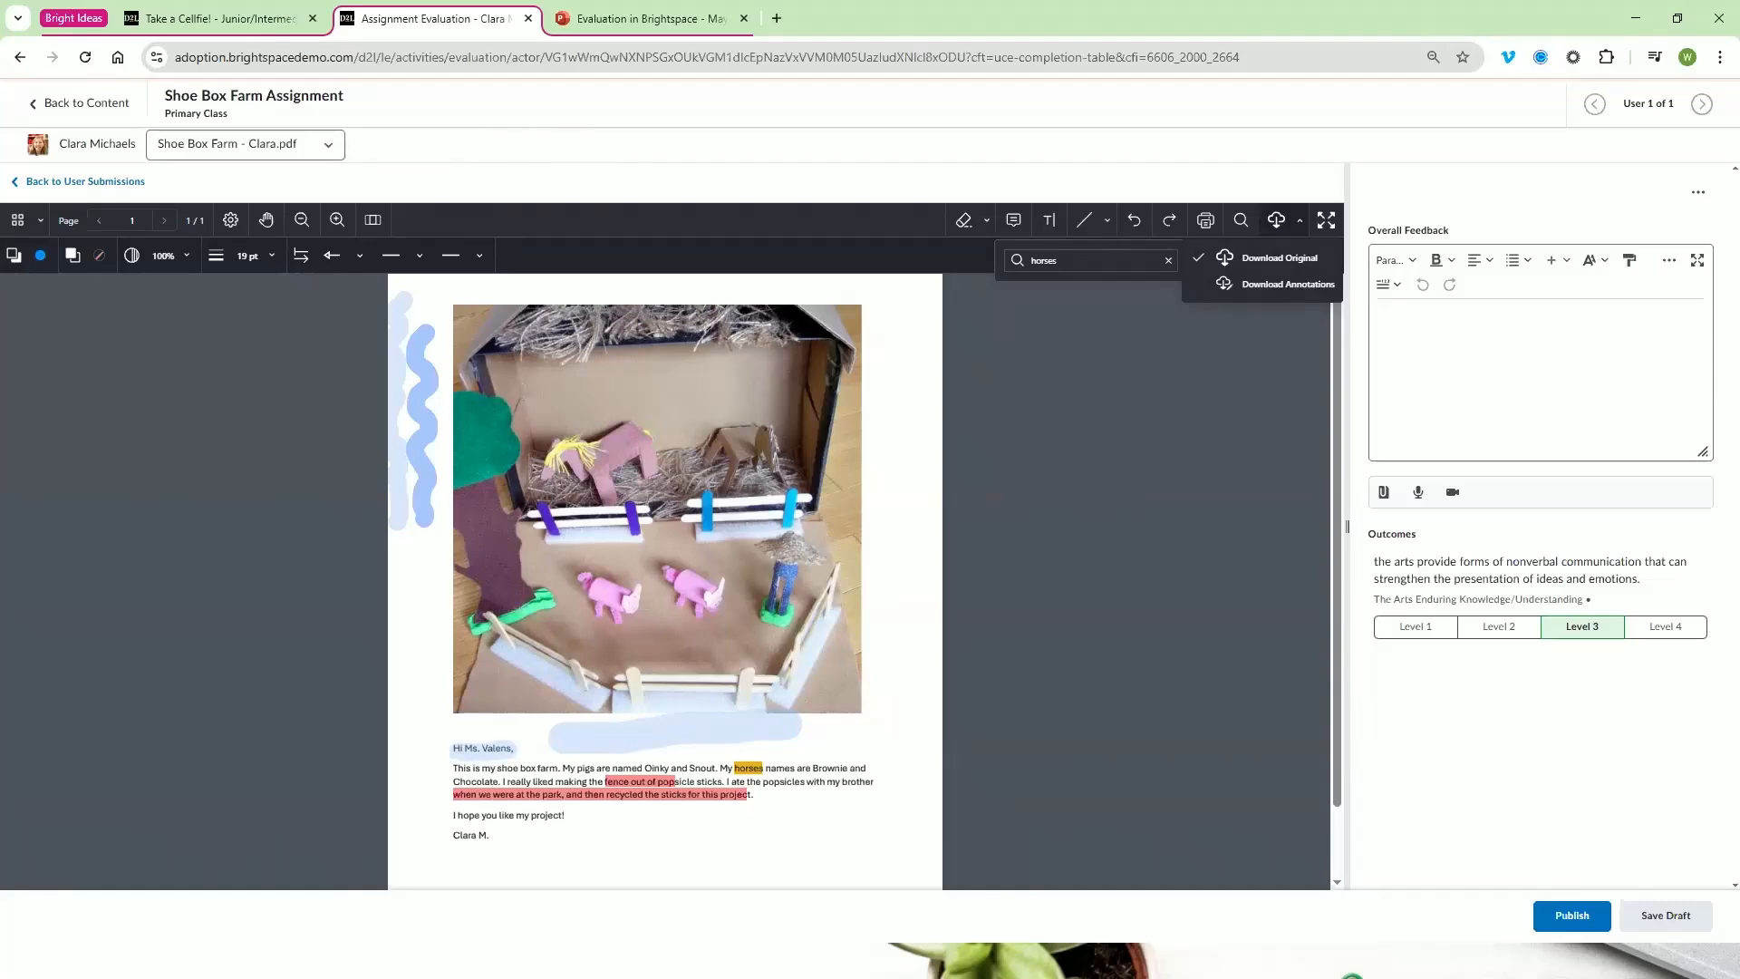
Switch to the Junior/Intermediate Science course and open its Grades from the course homepage
click(262, 15)
click(659, 124)
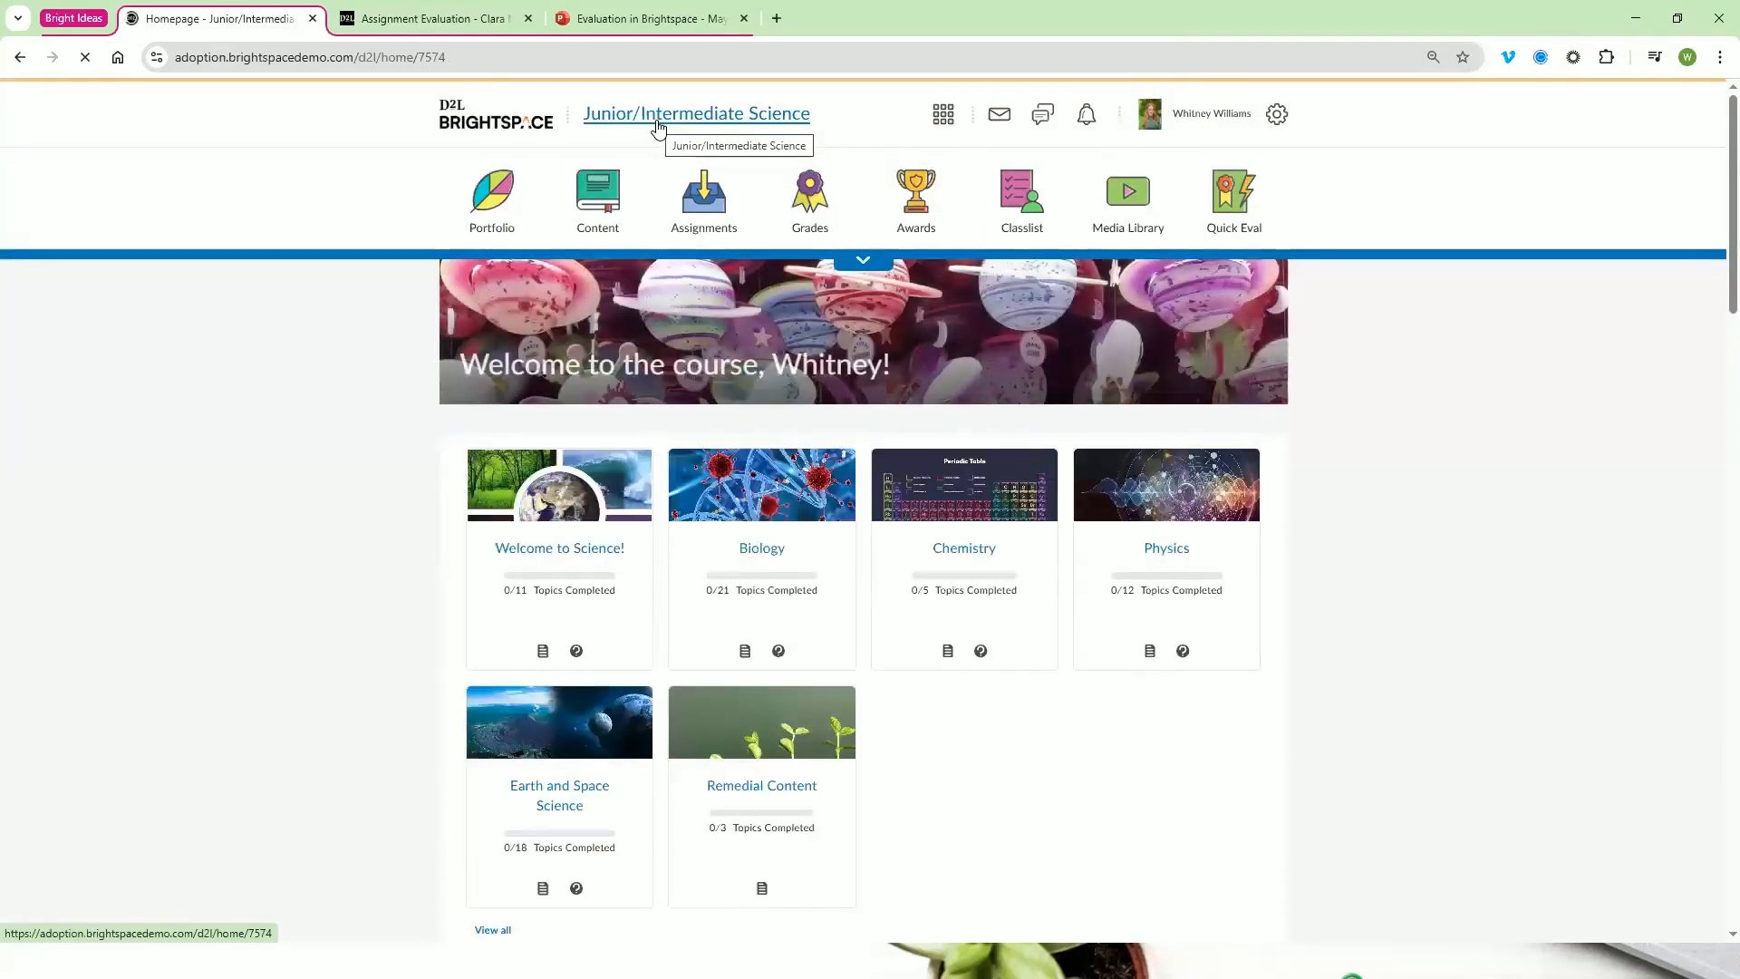
click(812, 208)
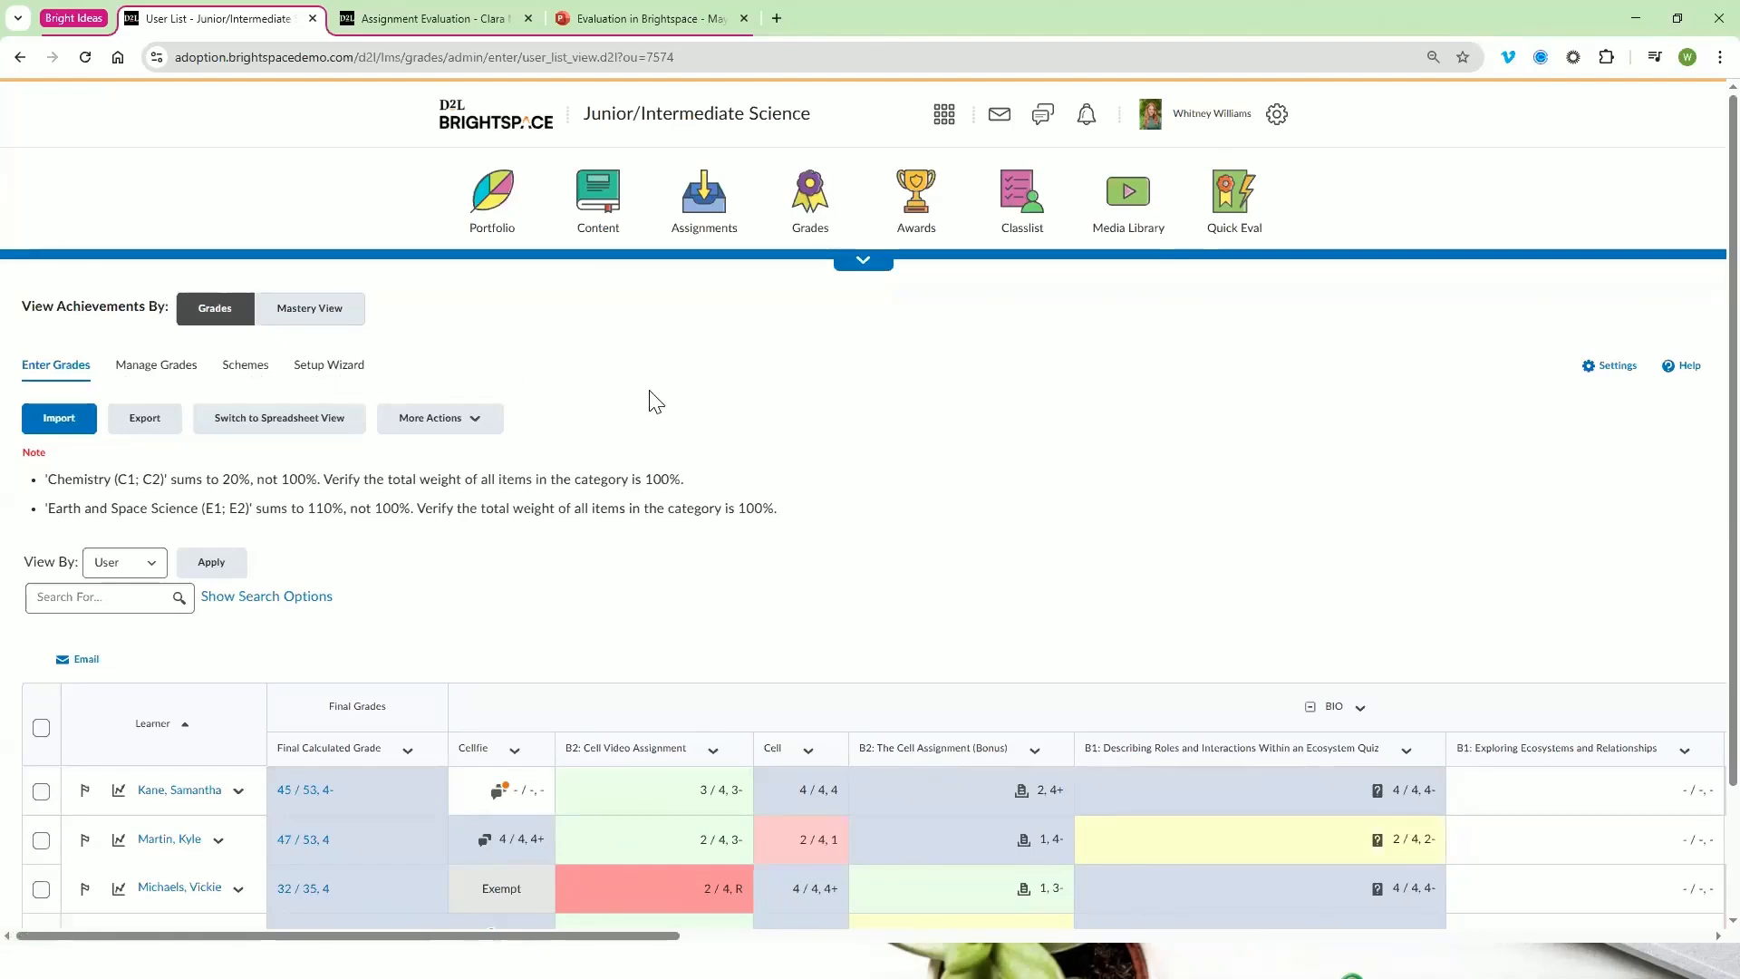
Examine the gradebook's learner rows and its grade columns across to the final grades
scroll(651, 390, down, 1)
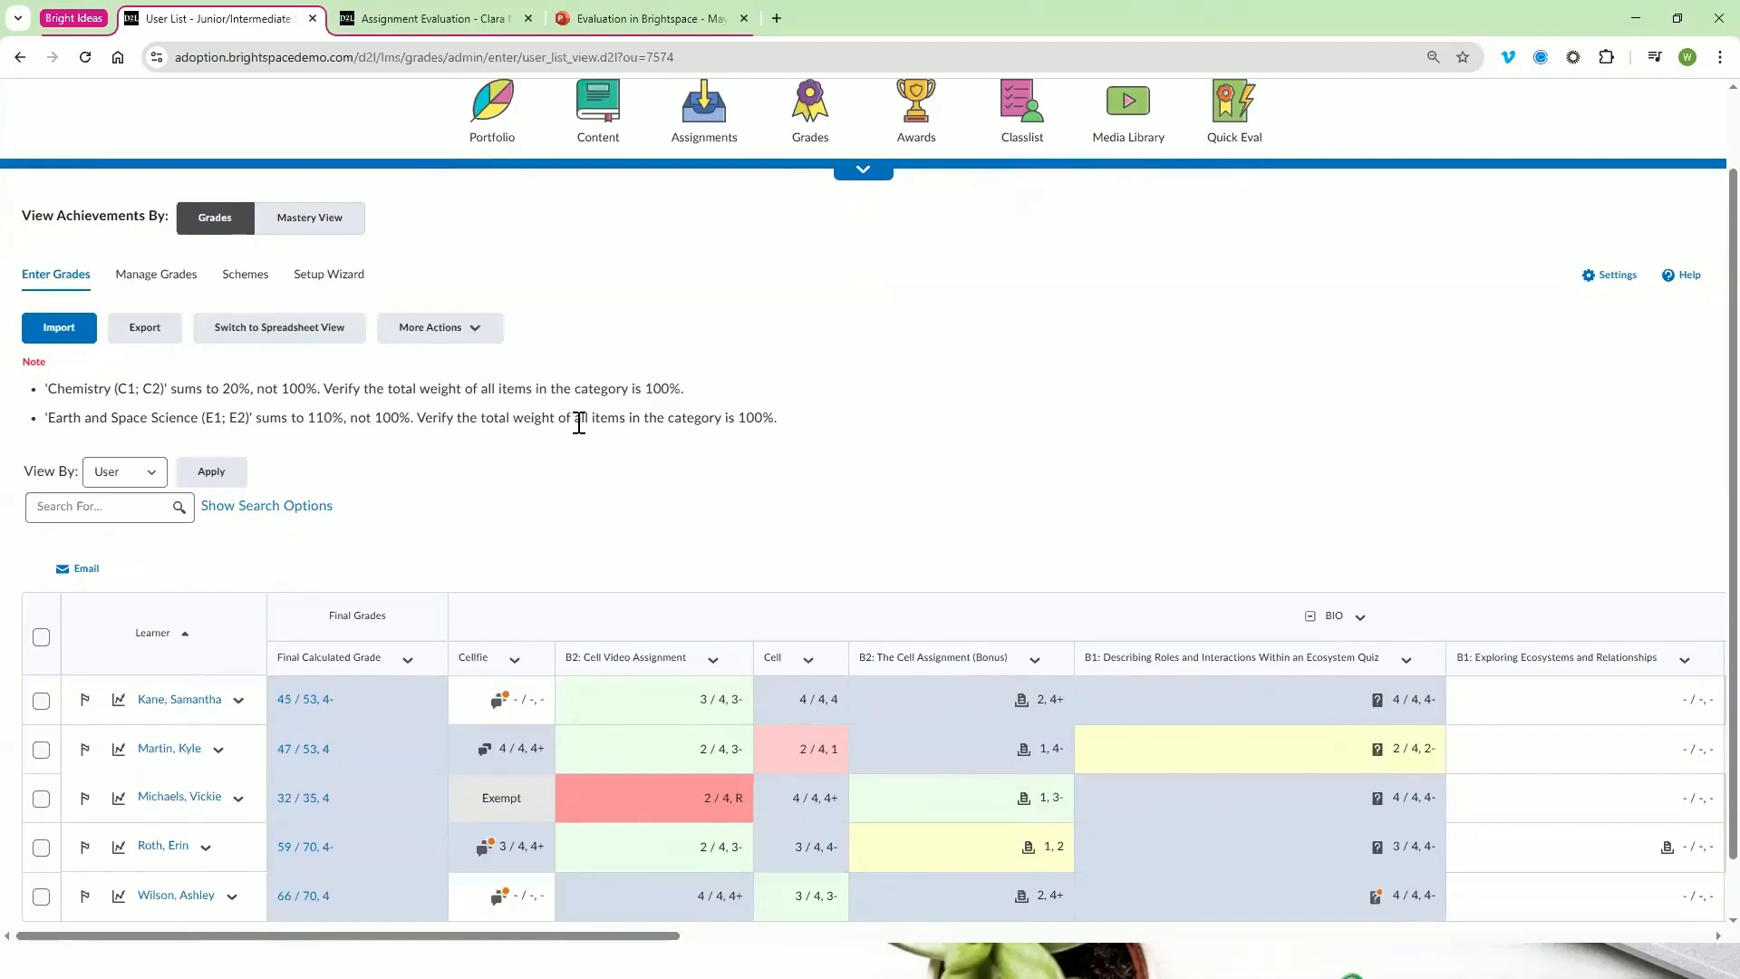
click(330, 276)
scroll(668, 575, down, 1)
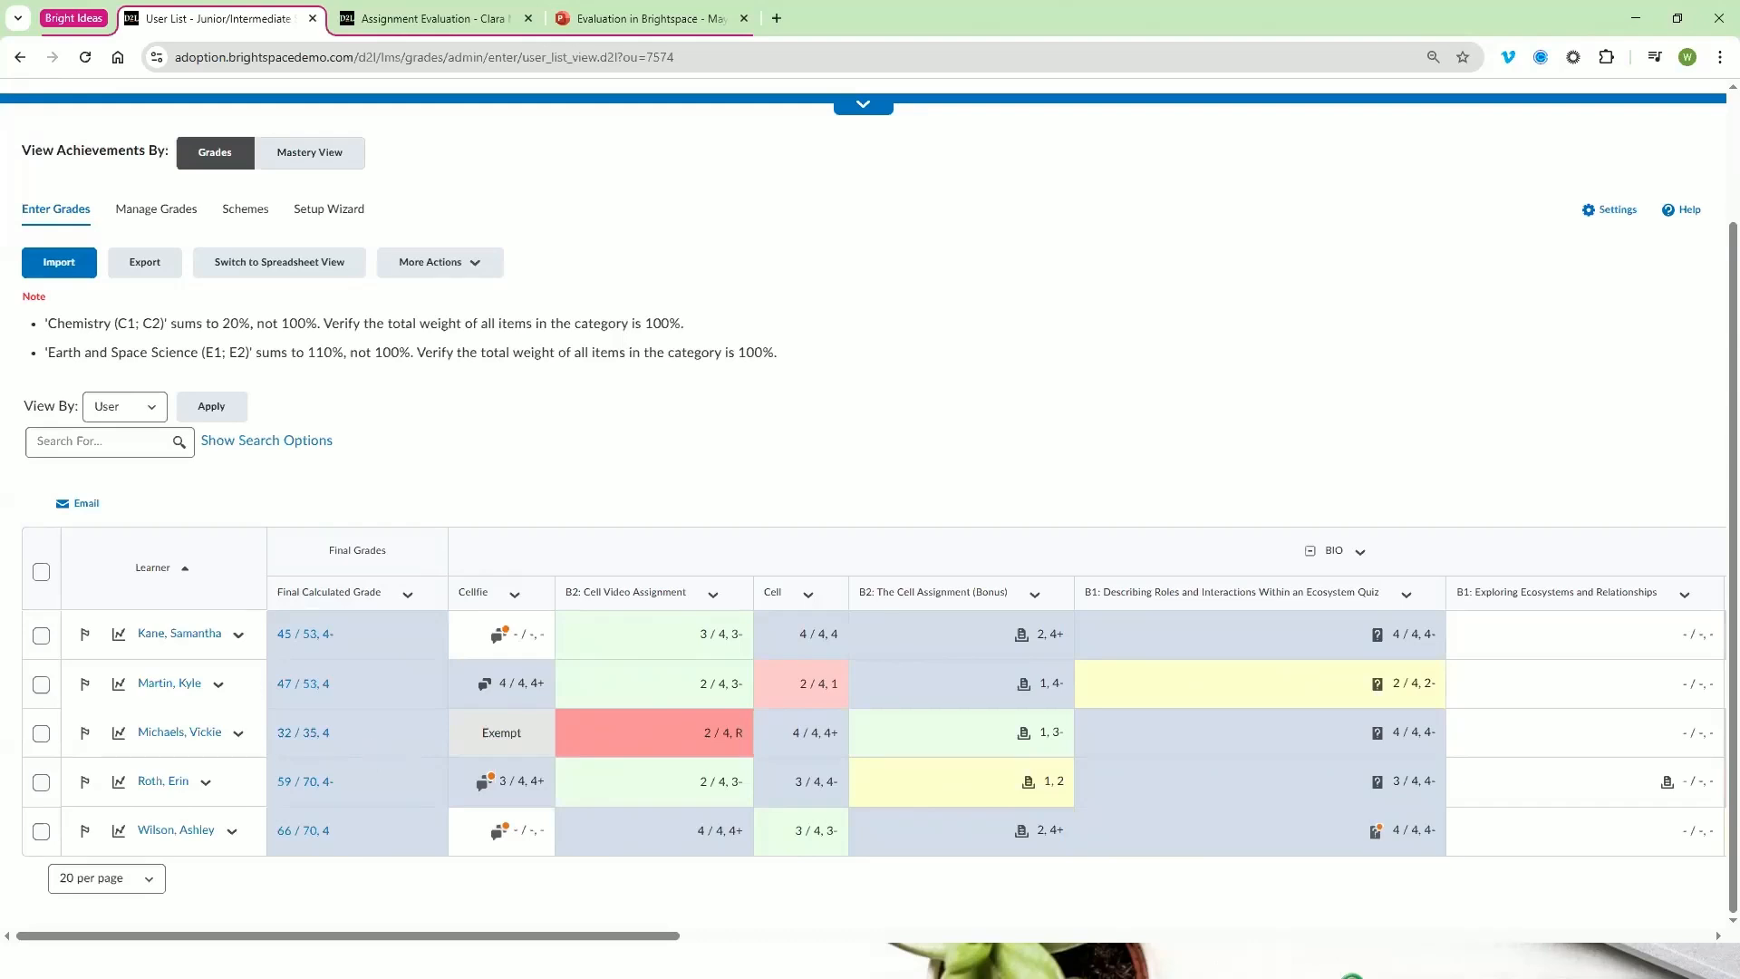
scroll(1646, 862, right, 10)
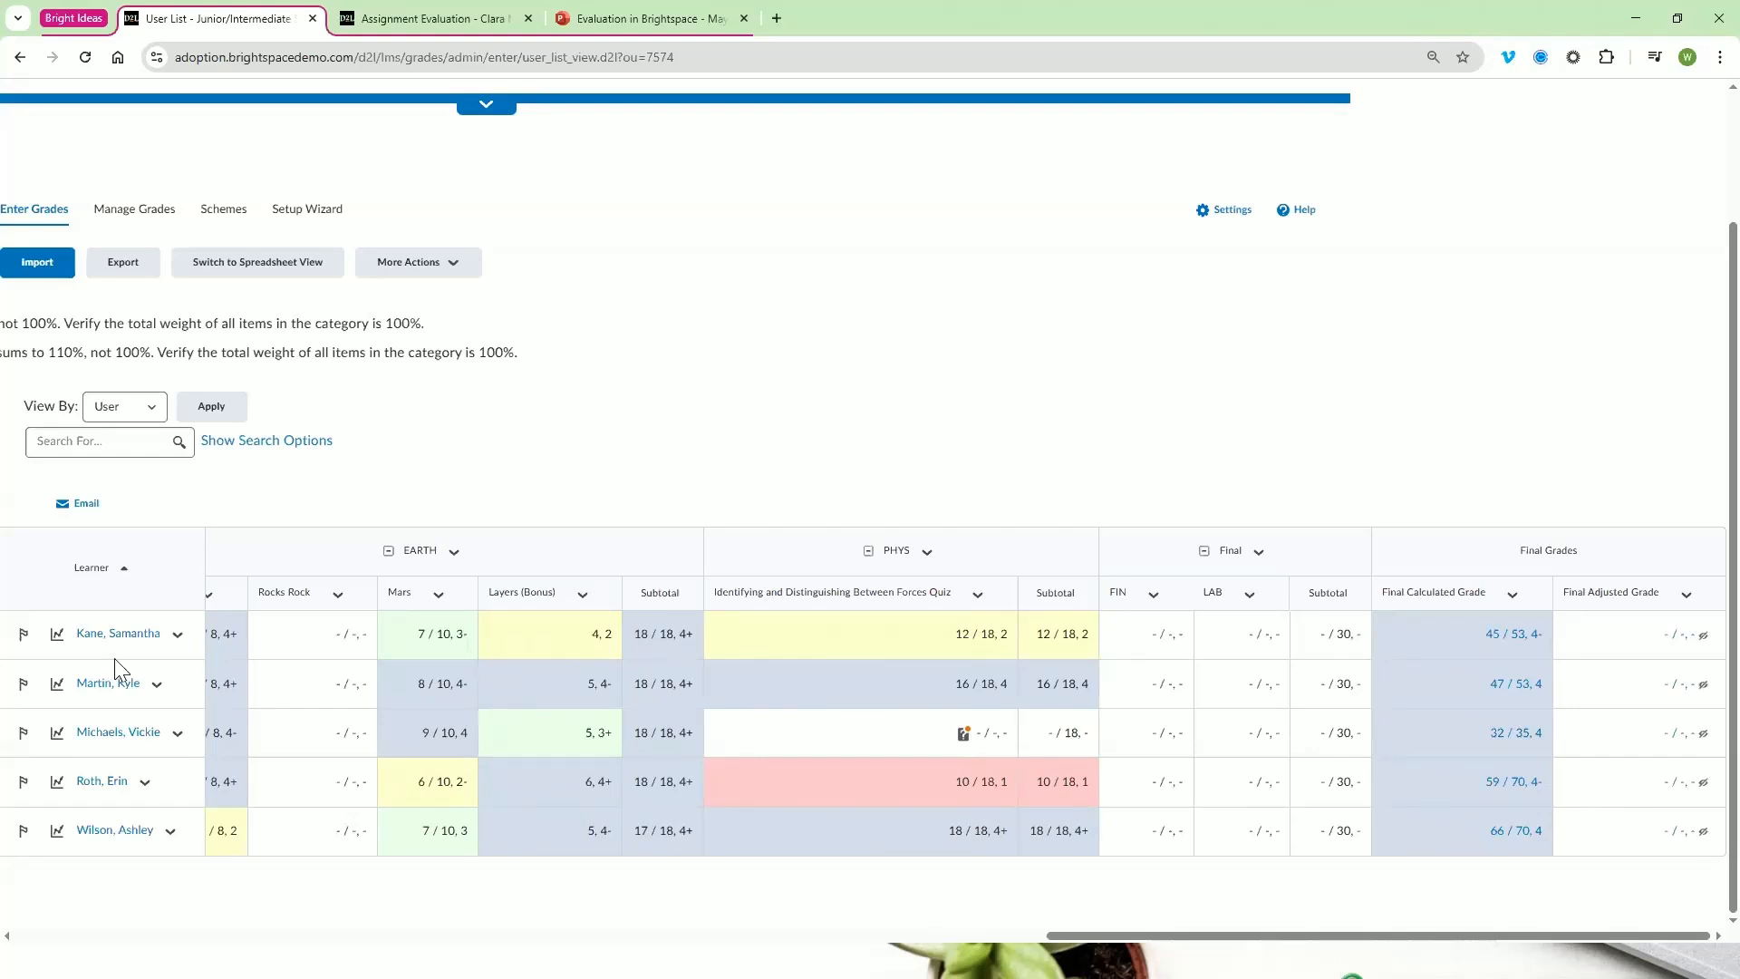
scroll(116, 671, left, 10)
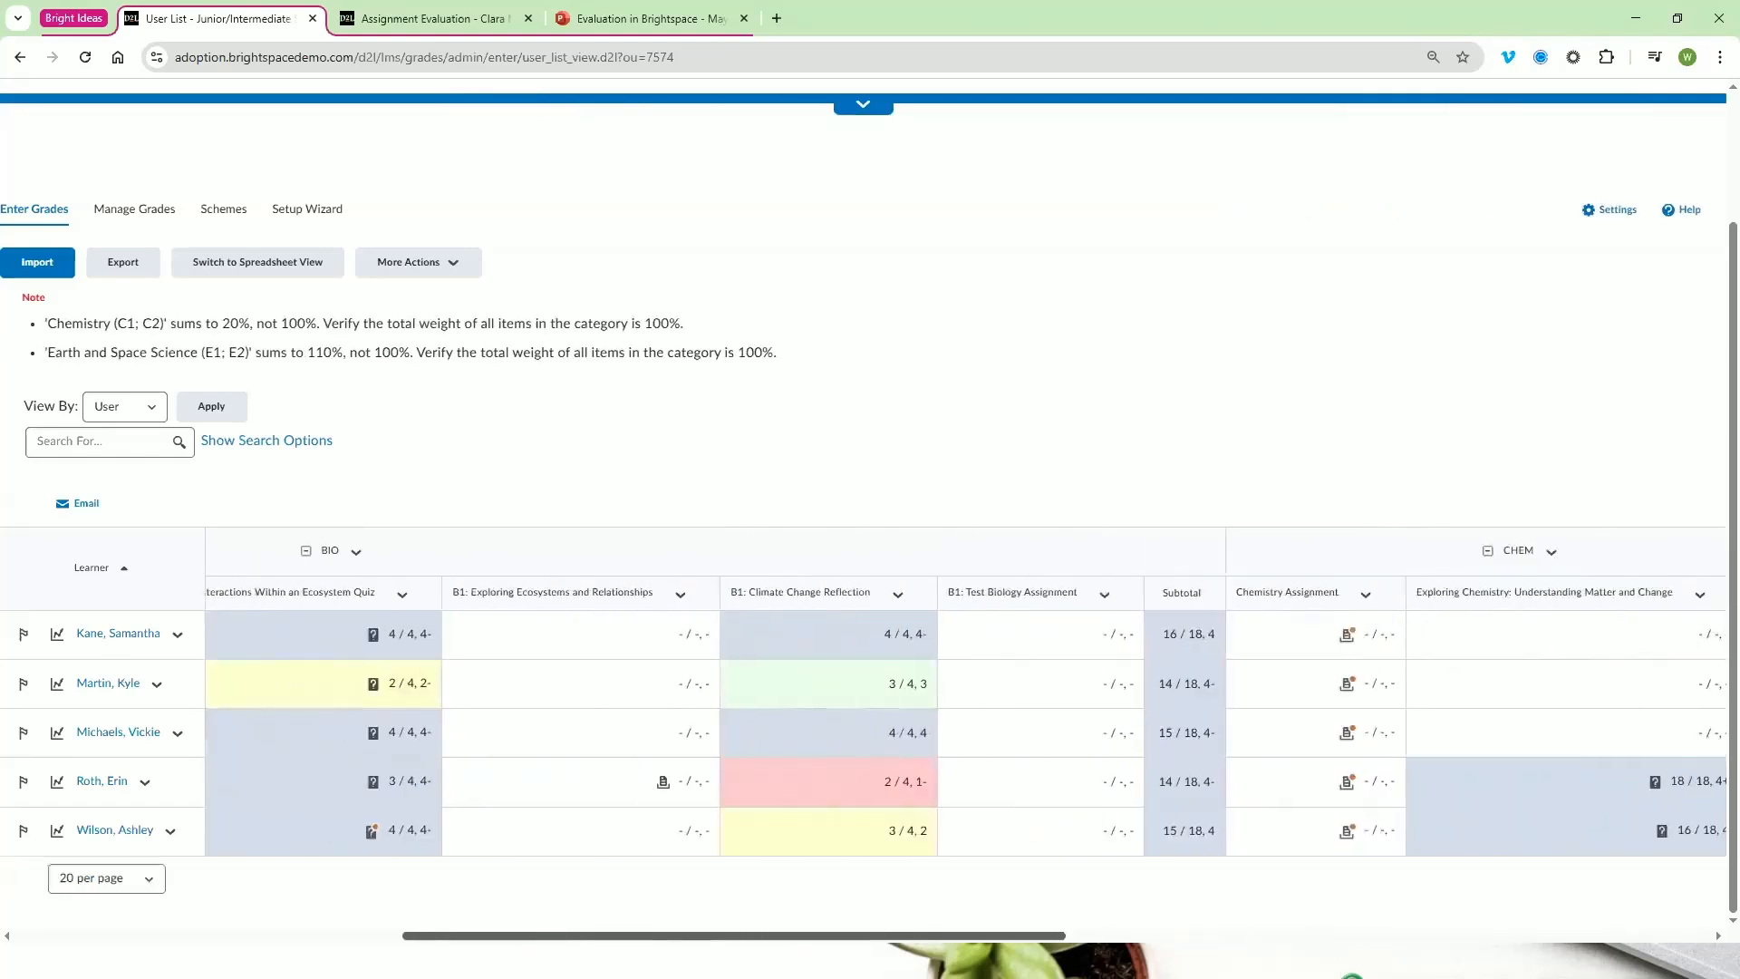
View the last listed learner's Cellfie discussion submission from the gradebook and close its evaluation page
scroll(227, 725, left, 3)
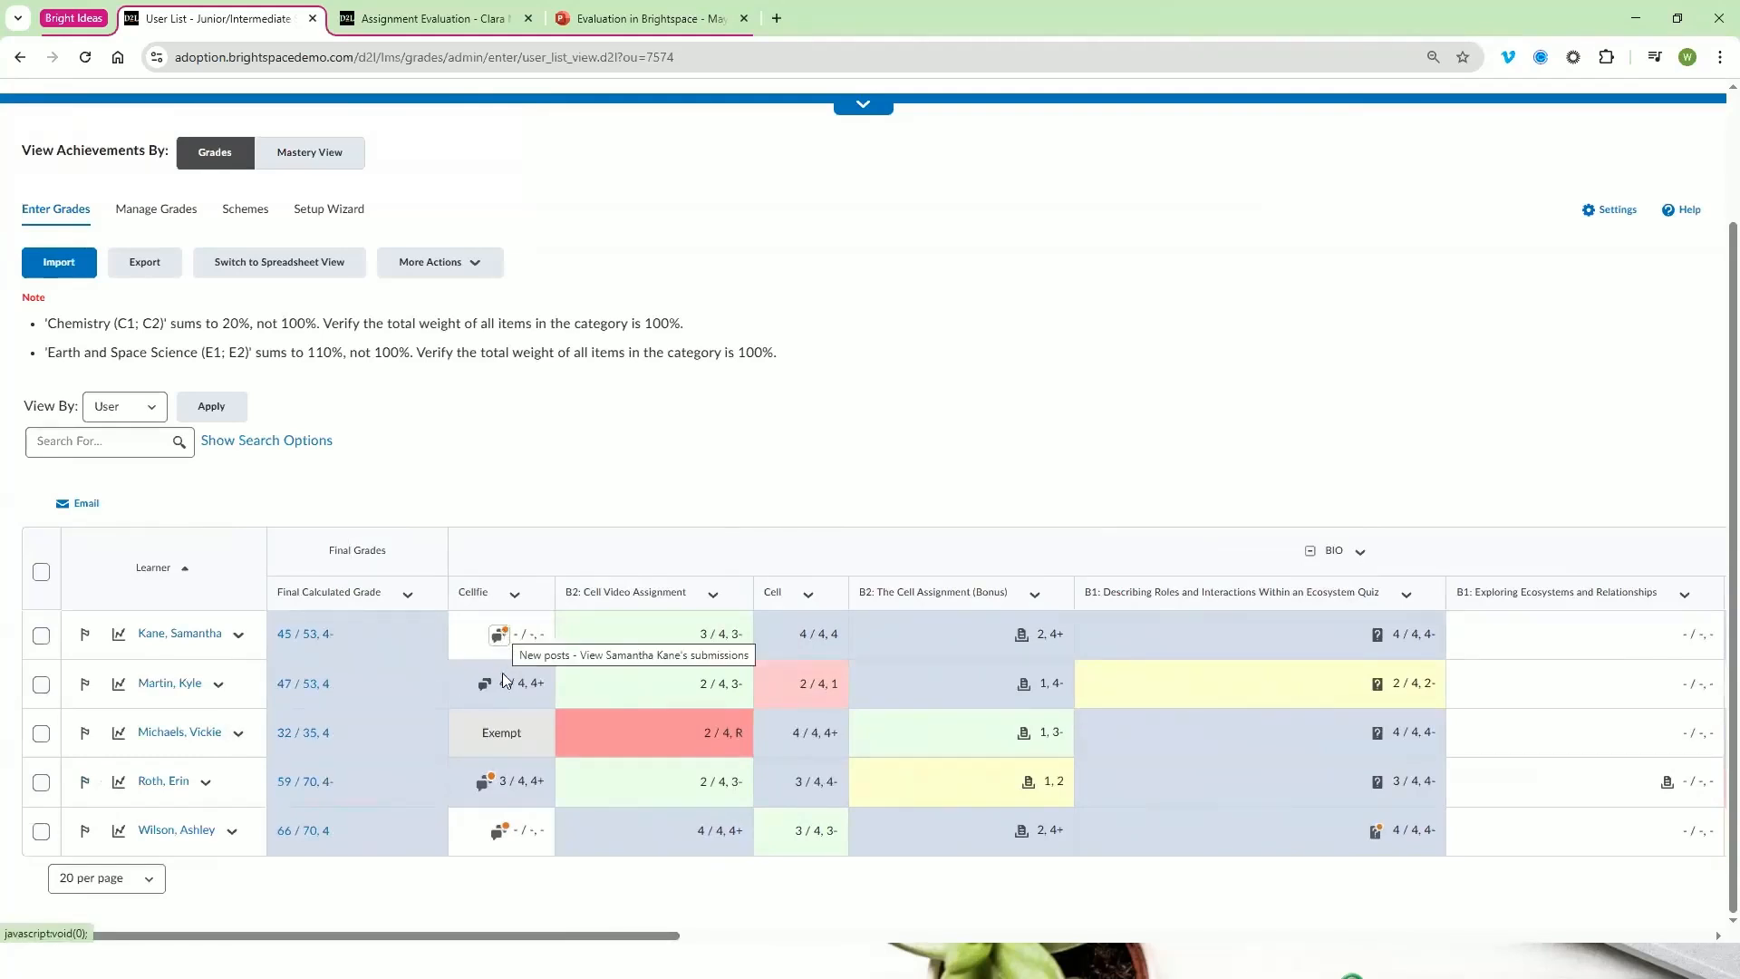
click(502, 835)
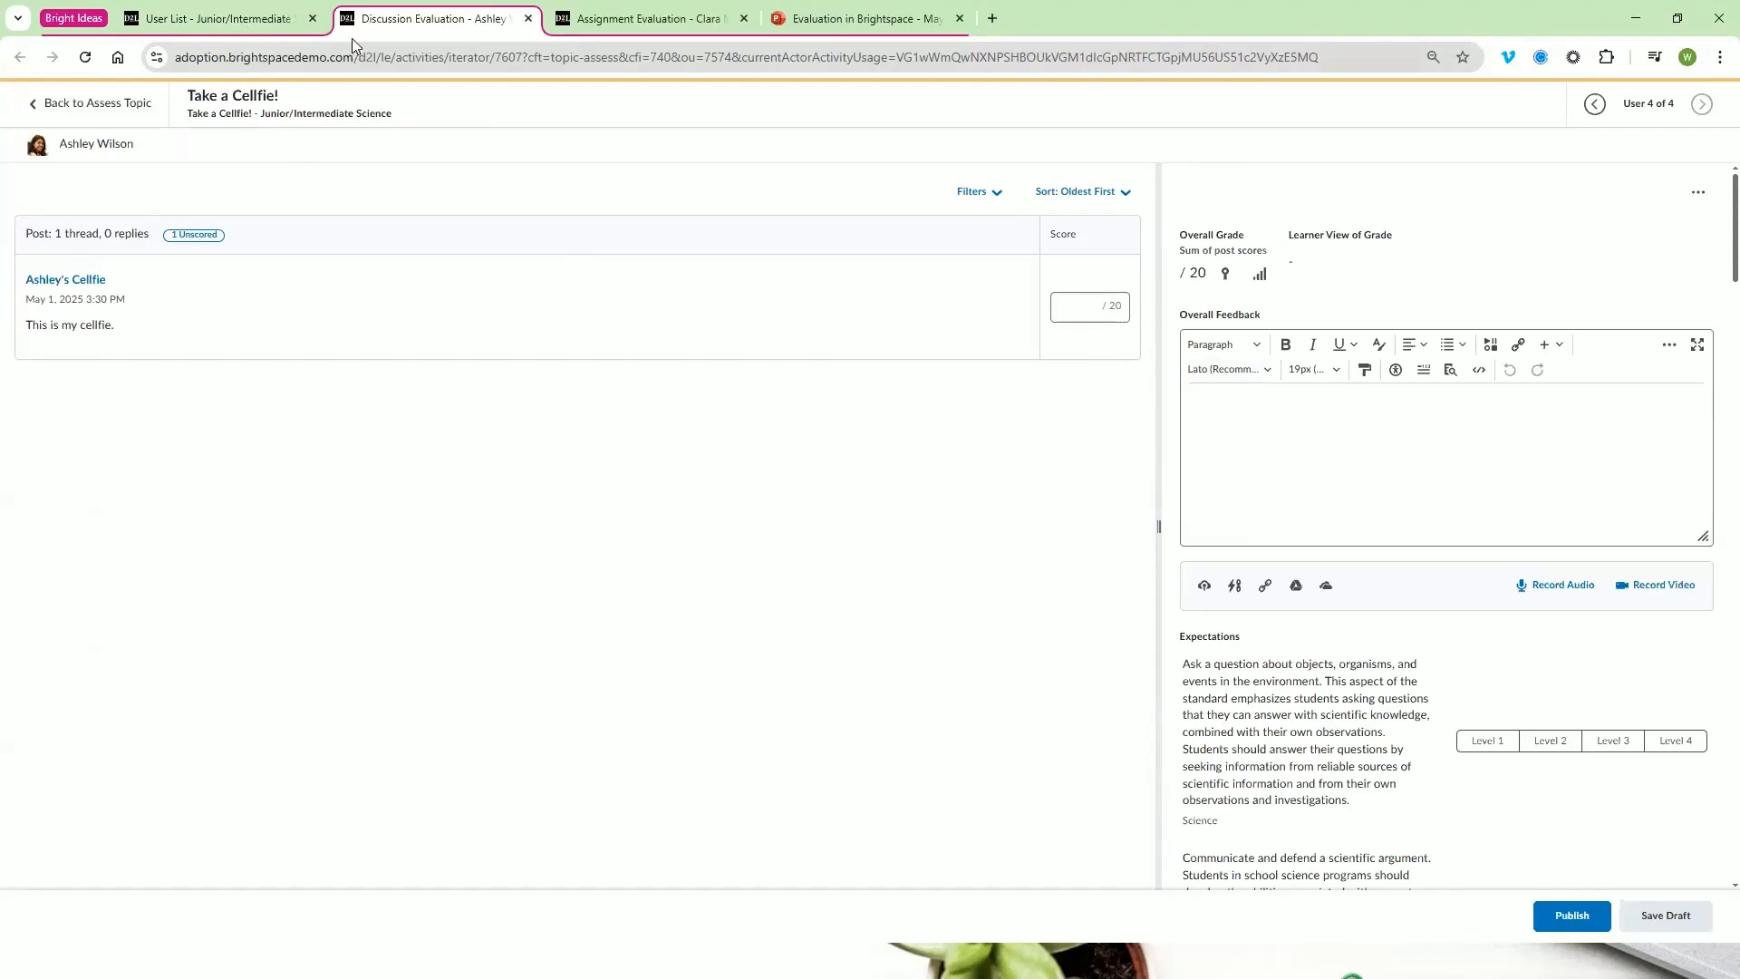
click(528, 19)
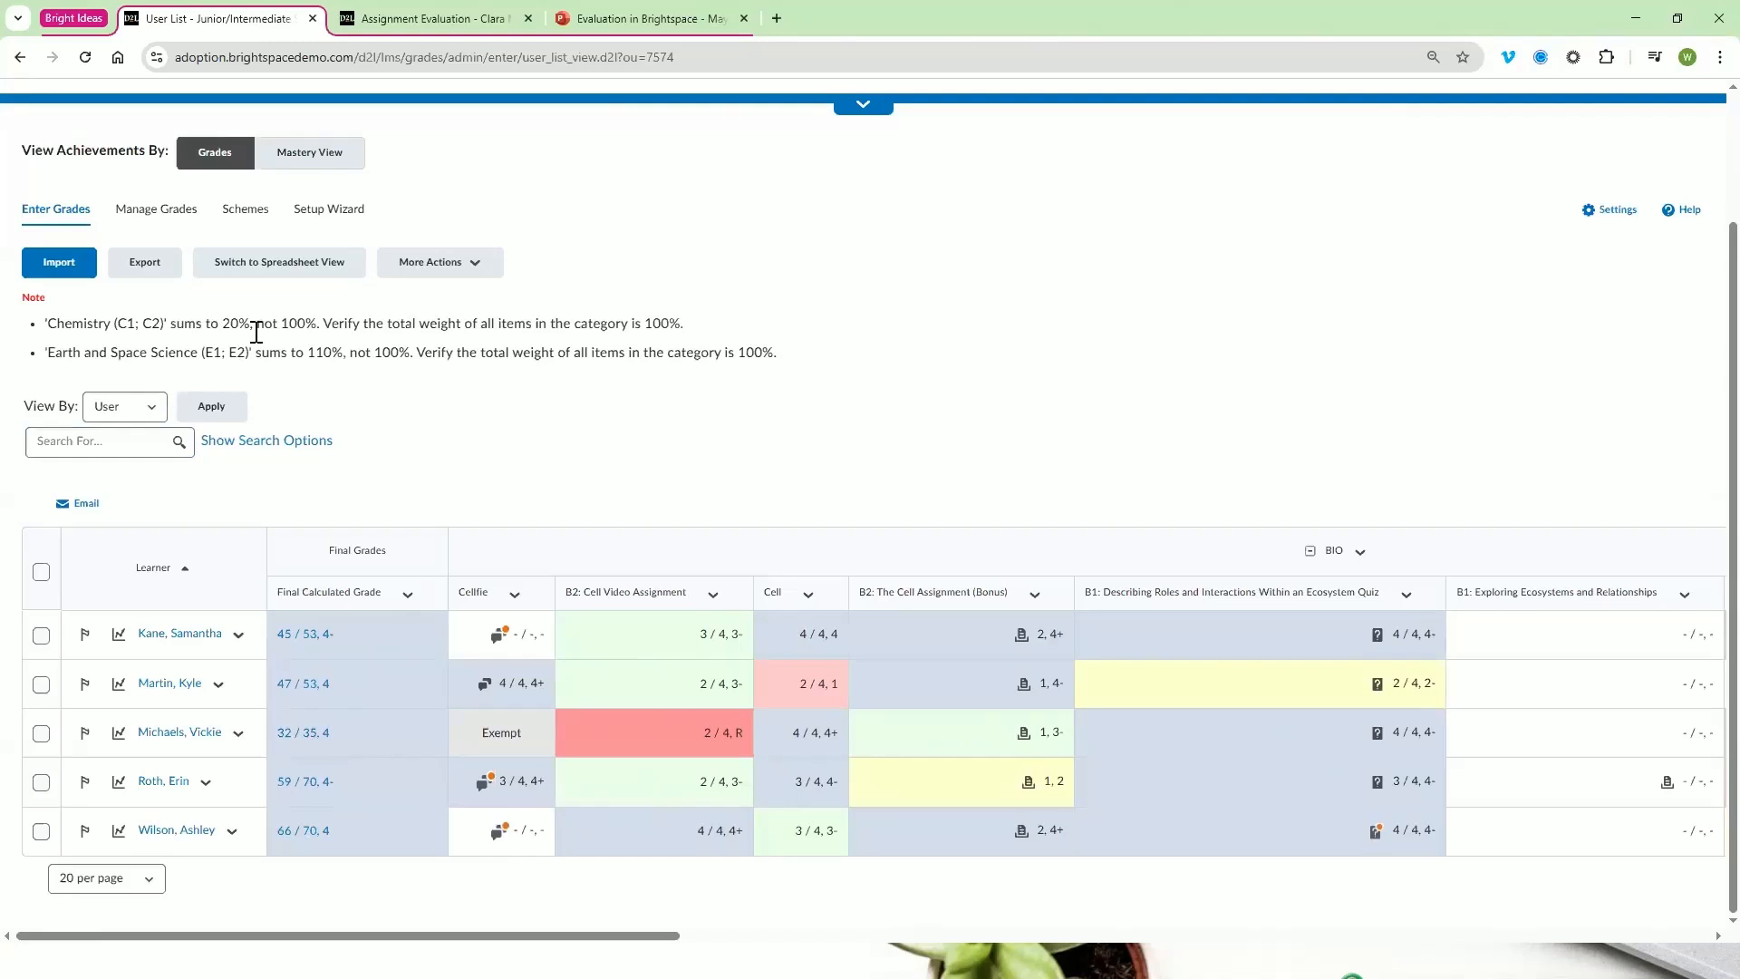
Switch the gradebook to spreadsheet view, check the first two learners' Cellfie score fields, and return to standard view
click(277, 267)
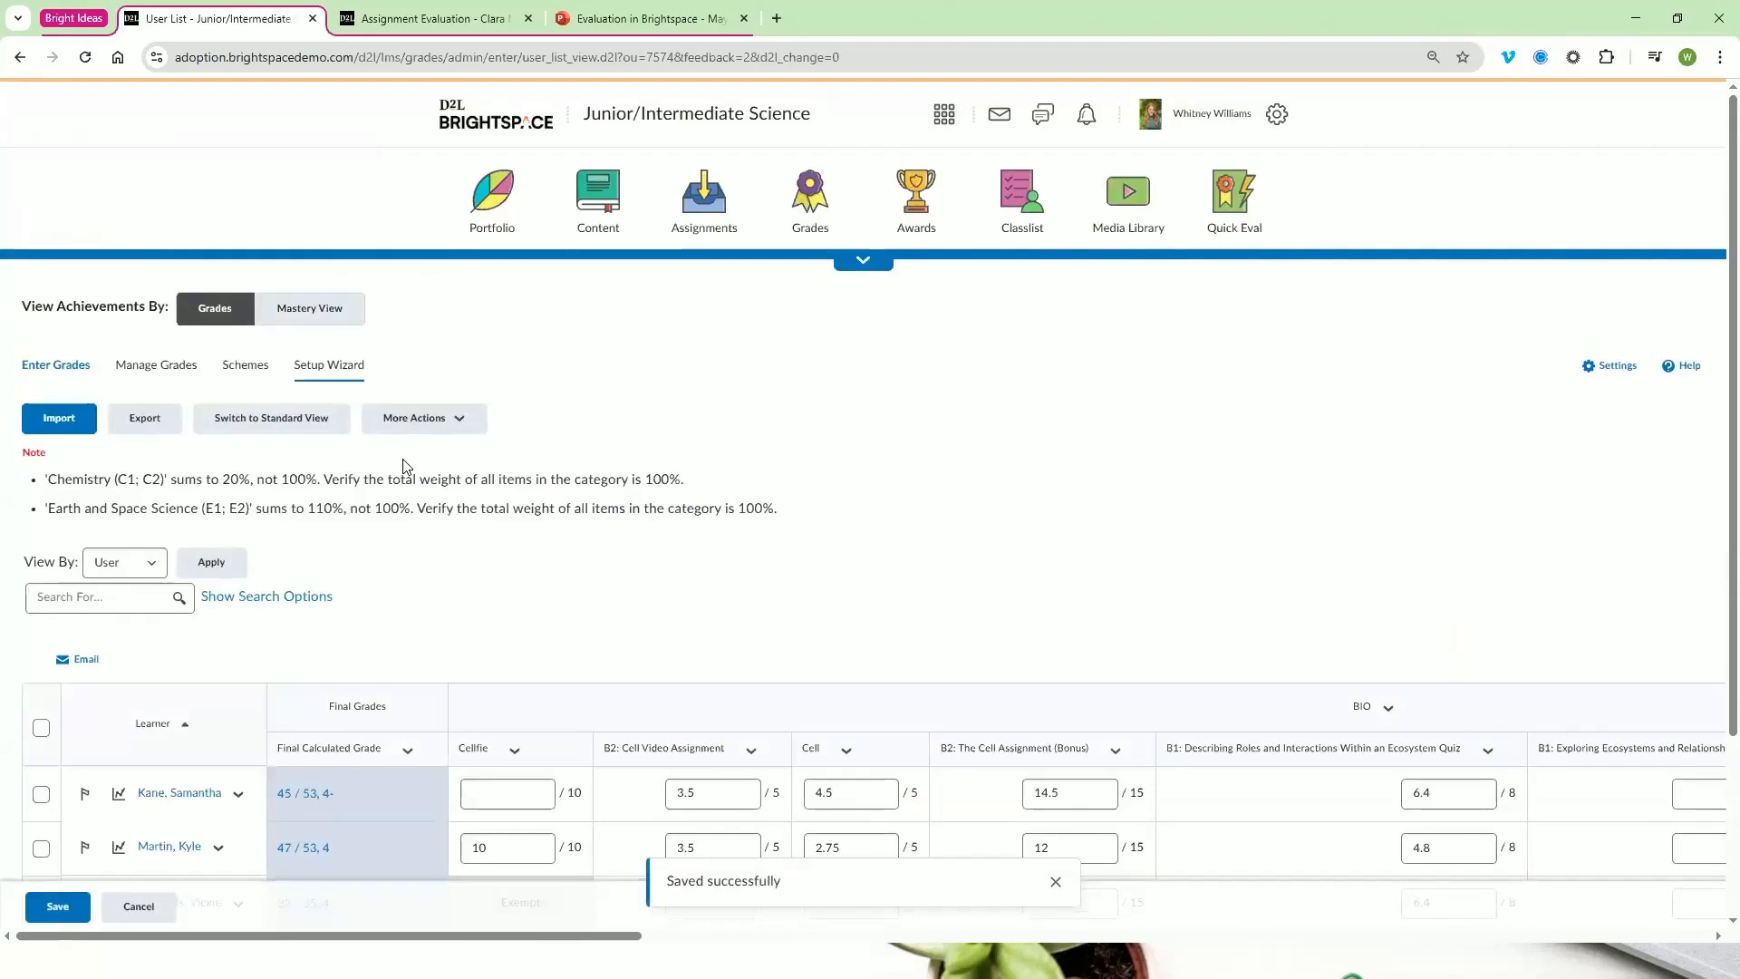
scroll(442, 464, down, 3)
scroll(446, 464, down, 1)
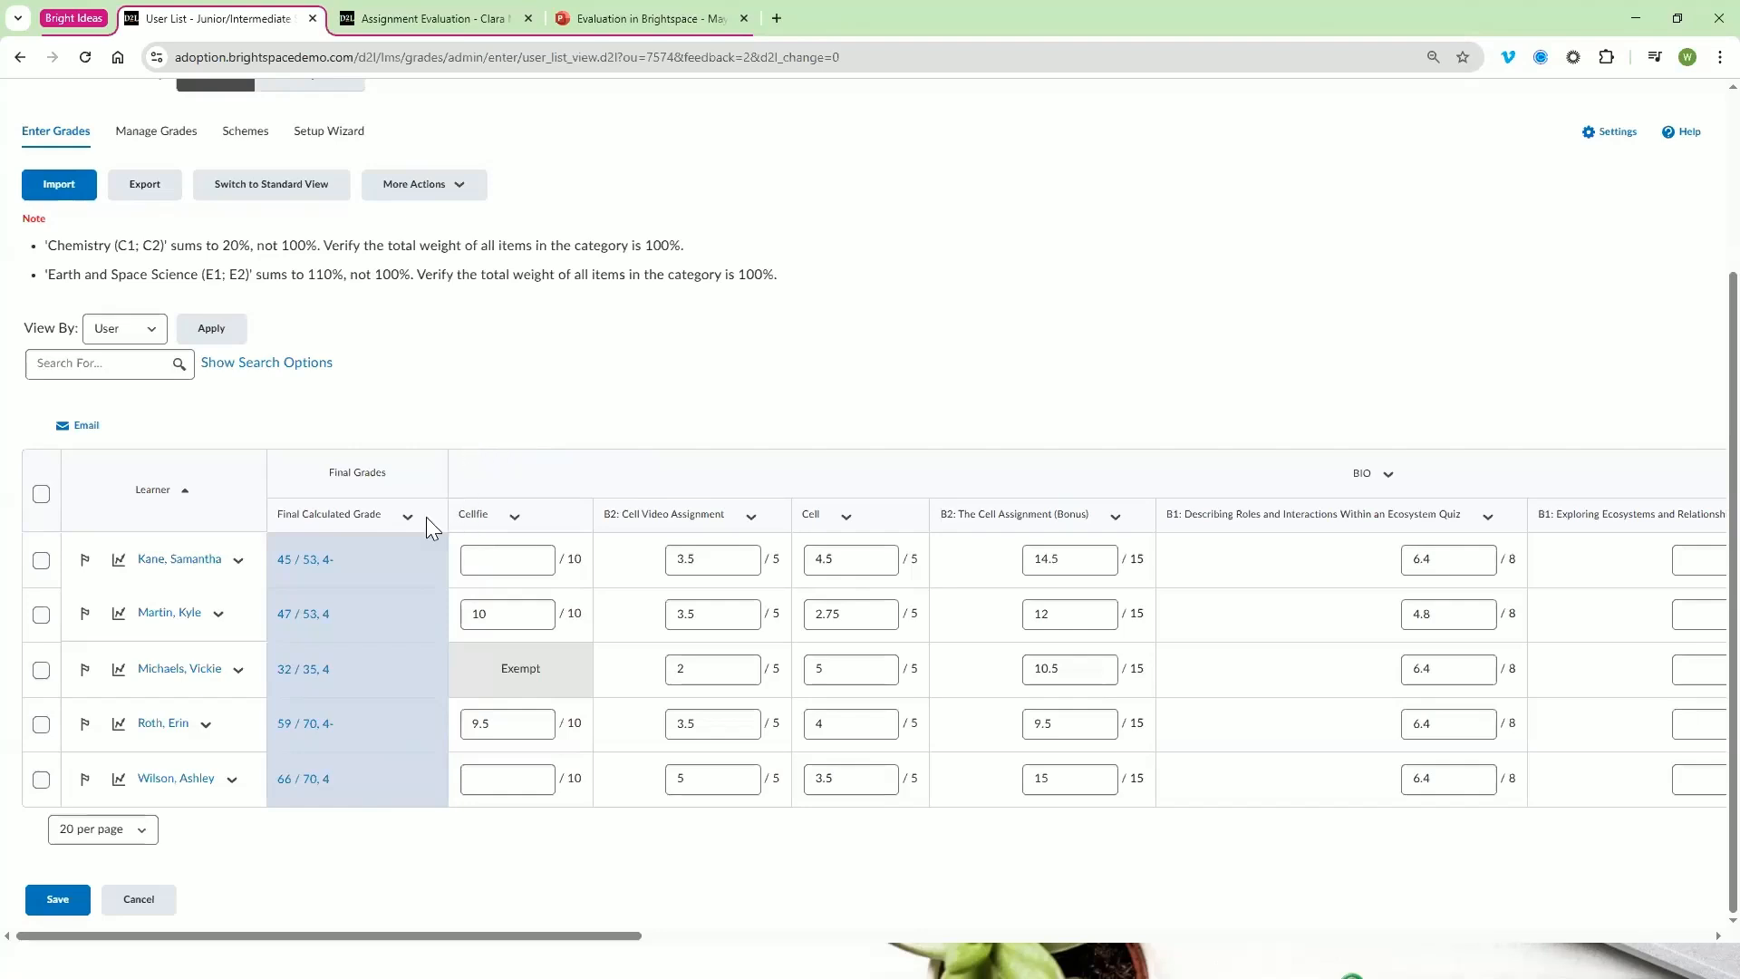
click(482, 609)
click(498, 555)
click(260, 201)
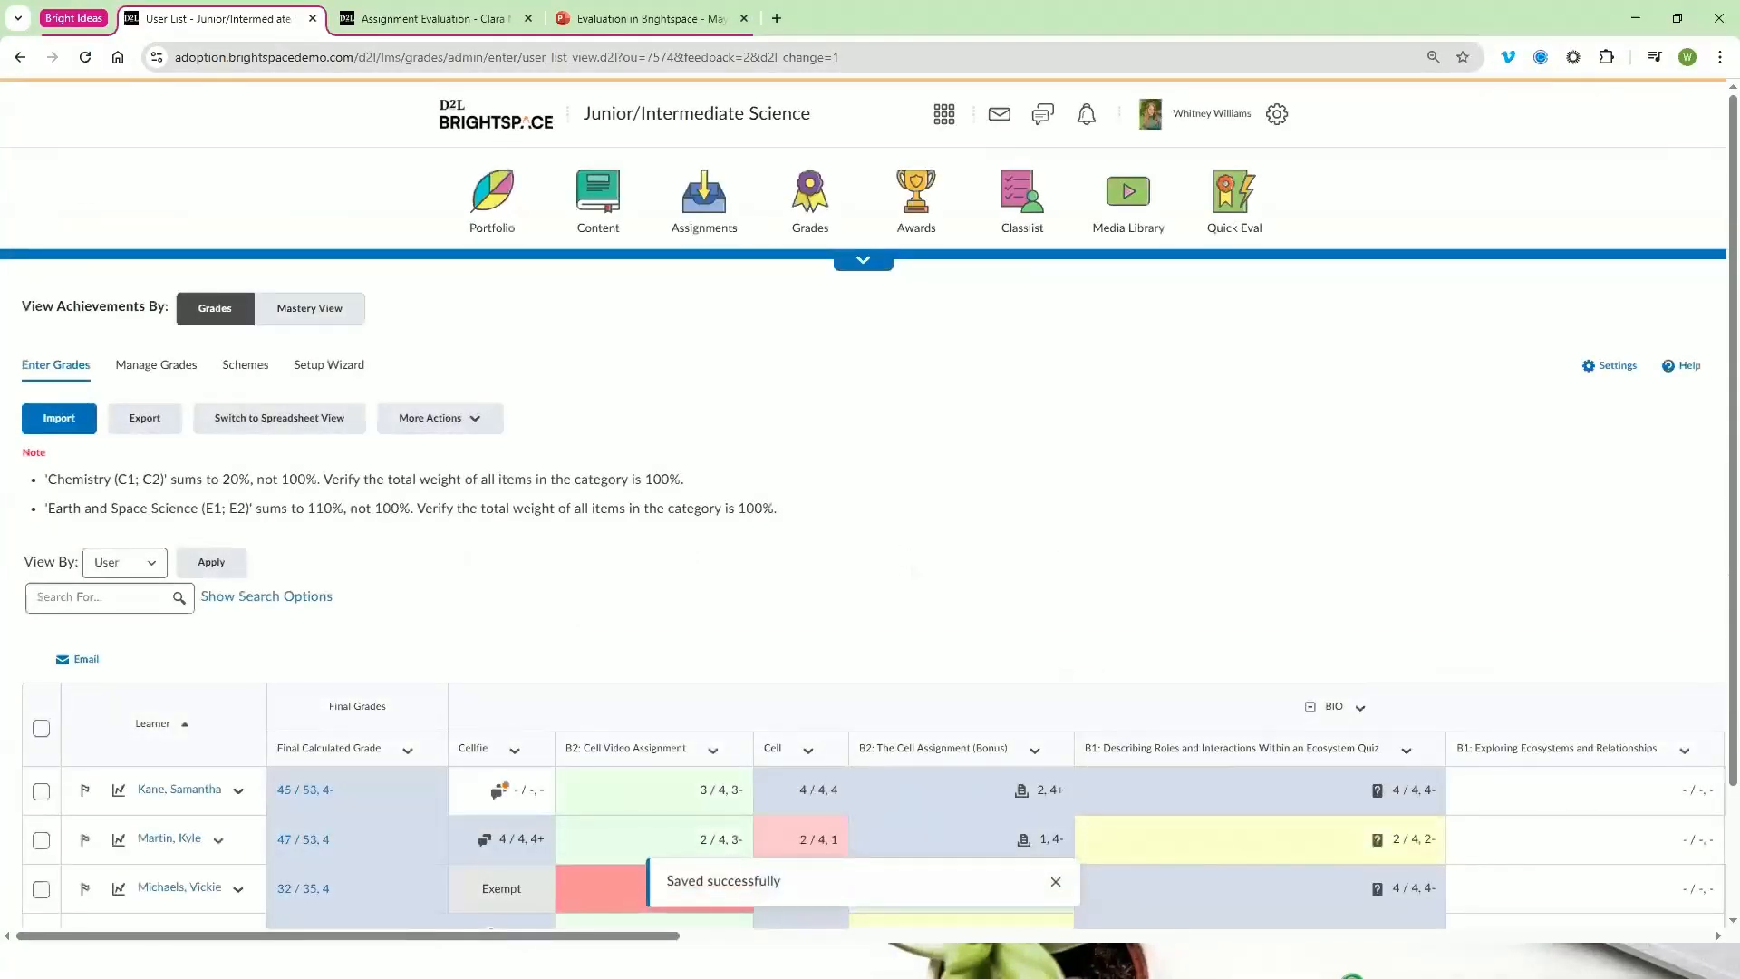
Examine the Biology, Chemistry and Earth grade columns and subtotals in the standard view
scroll(270, 836, down, 2)
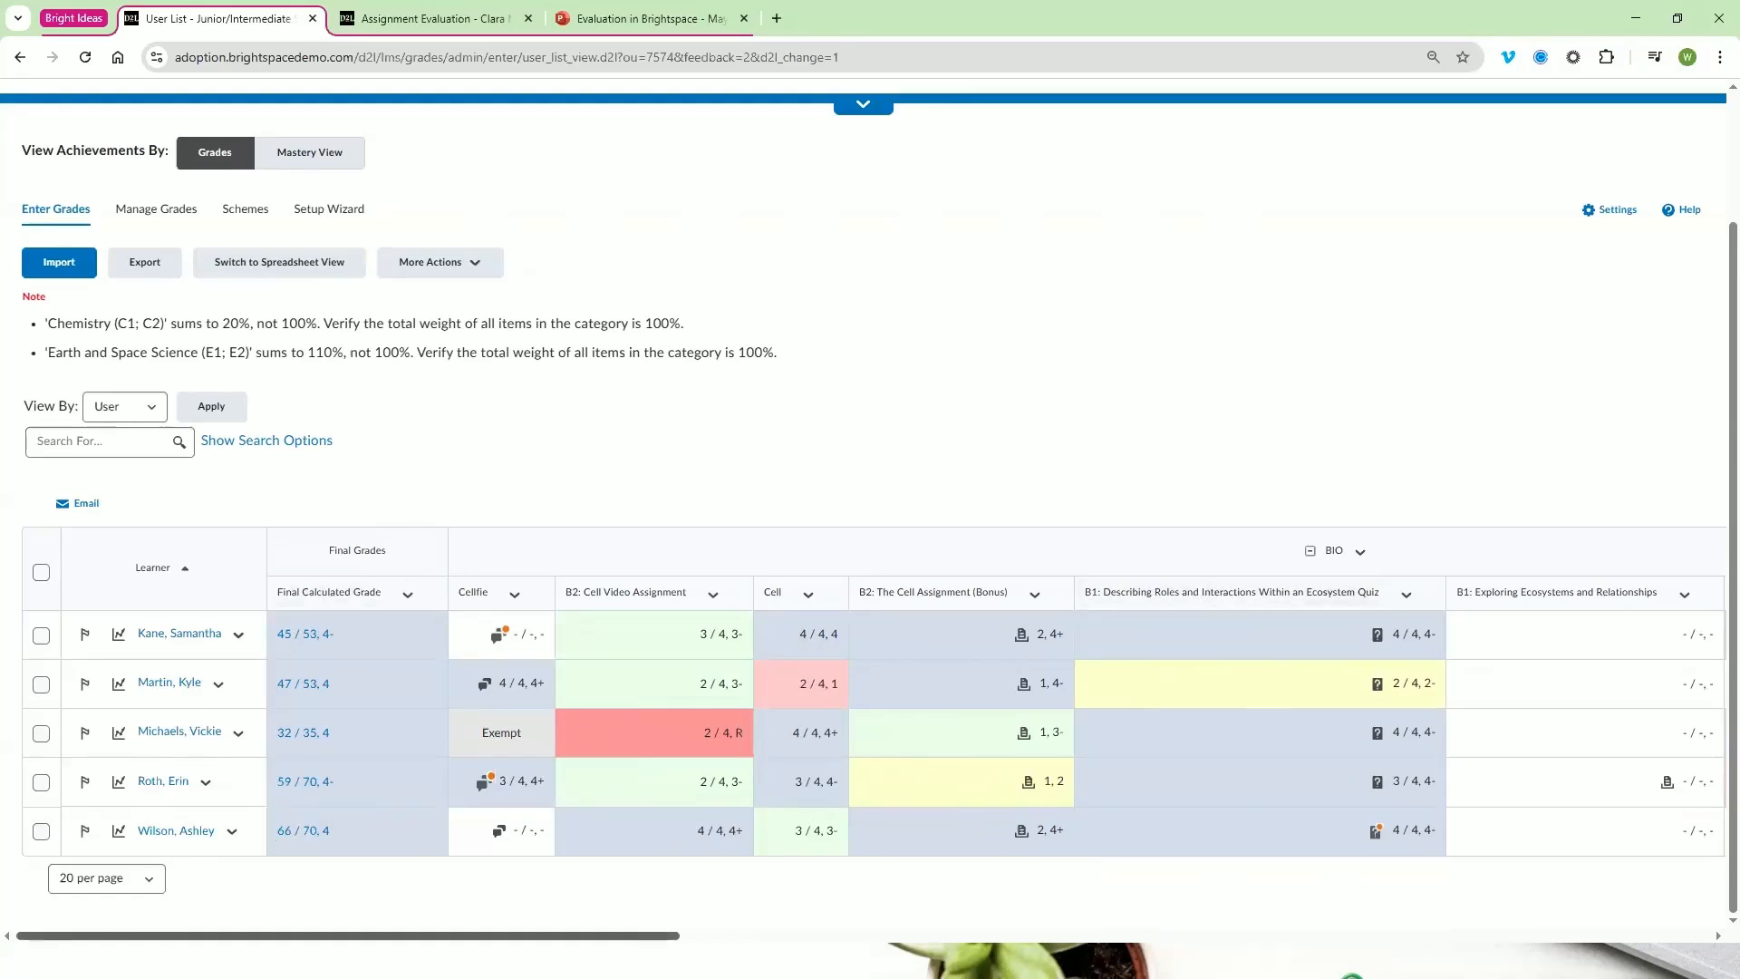
scroll(798, 820, right, 5)
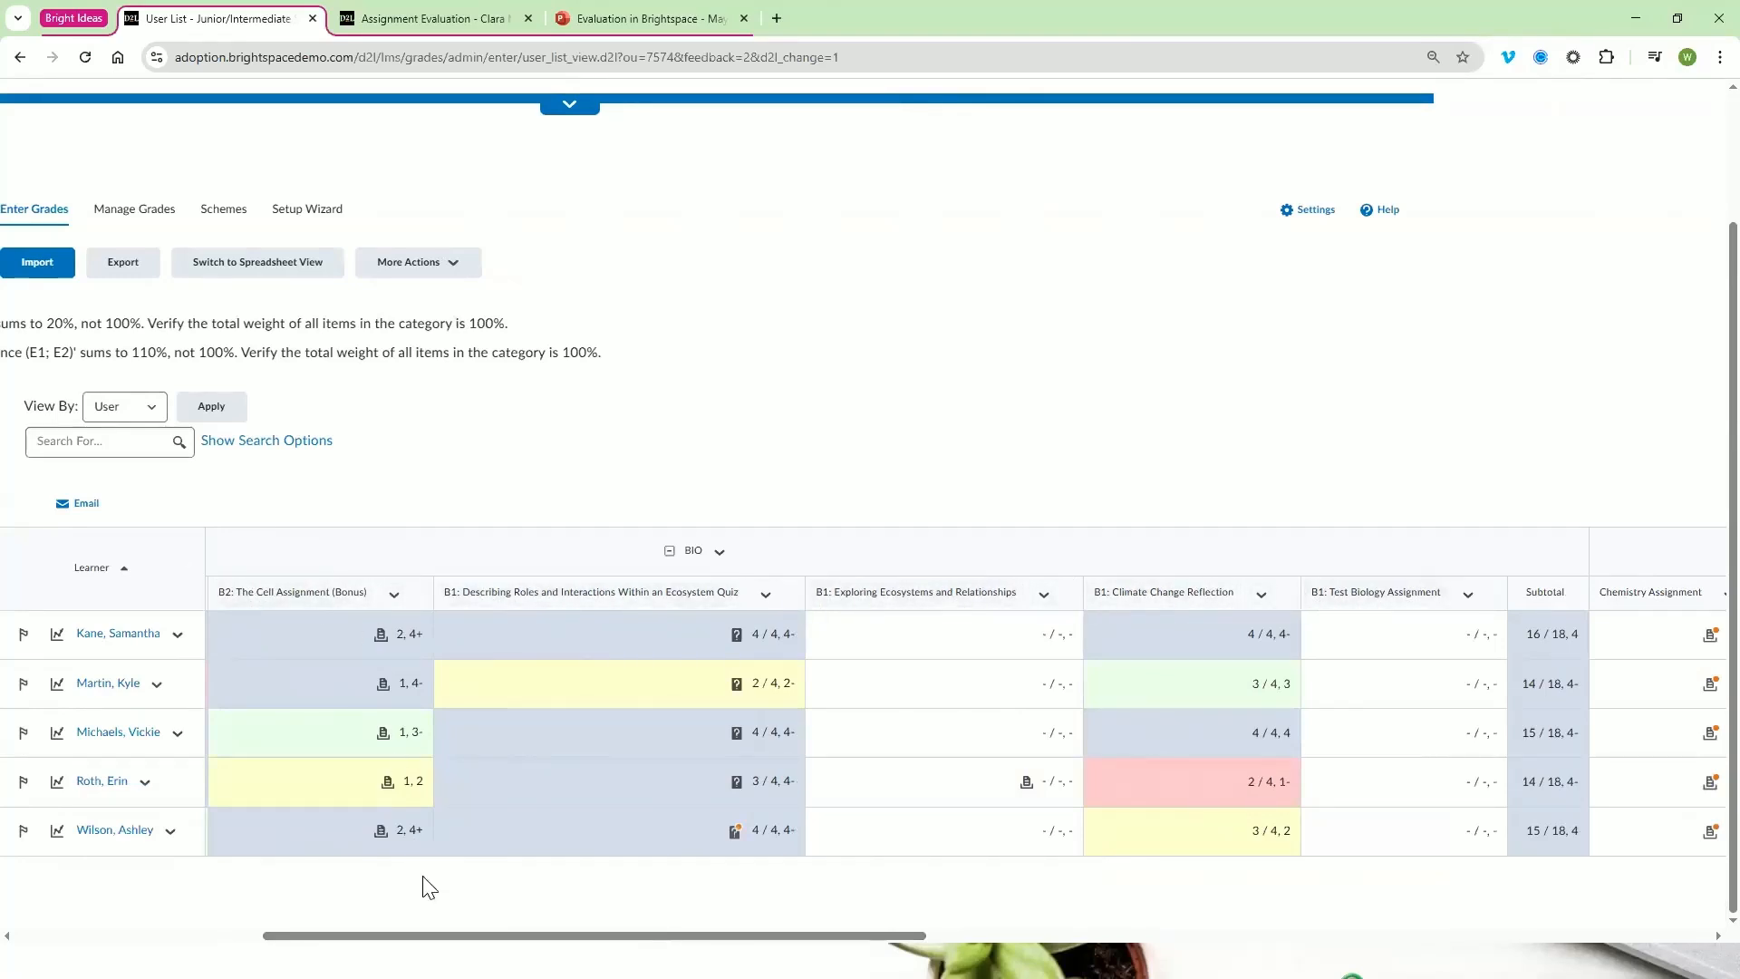
scroll(839, 925, right, 10)
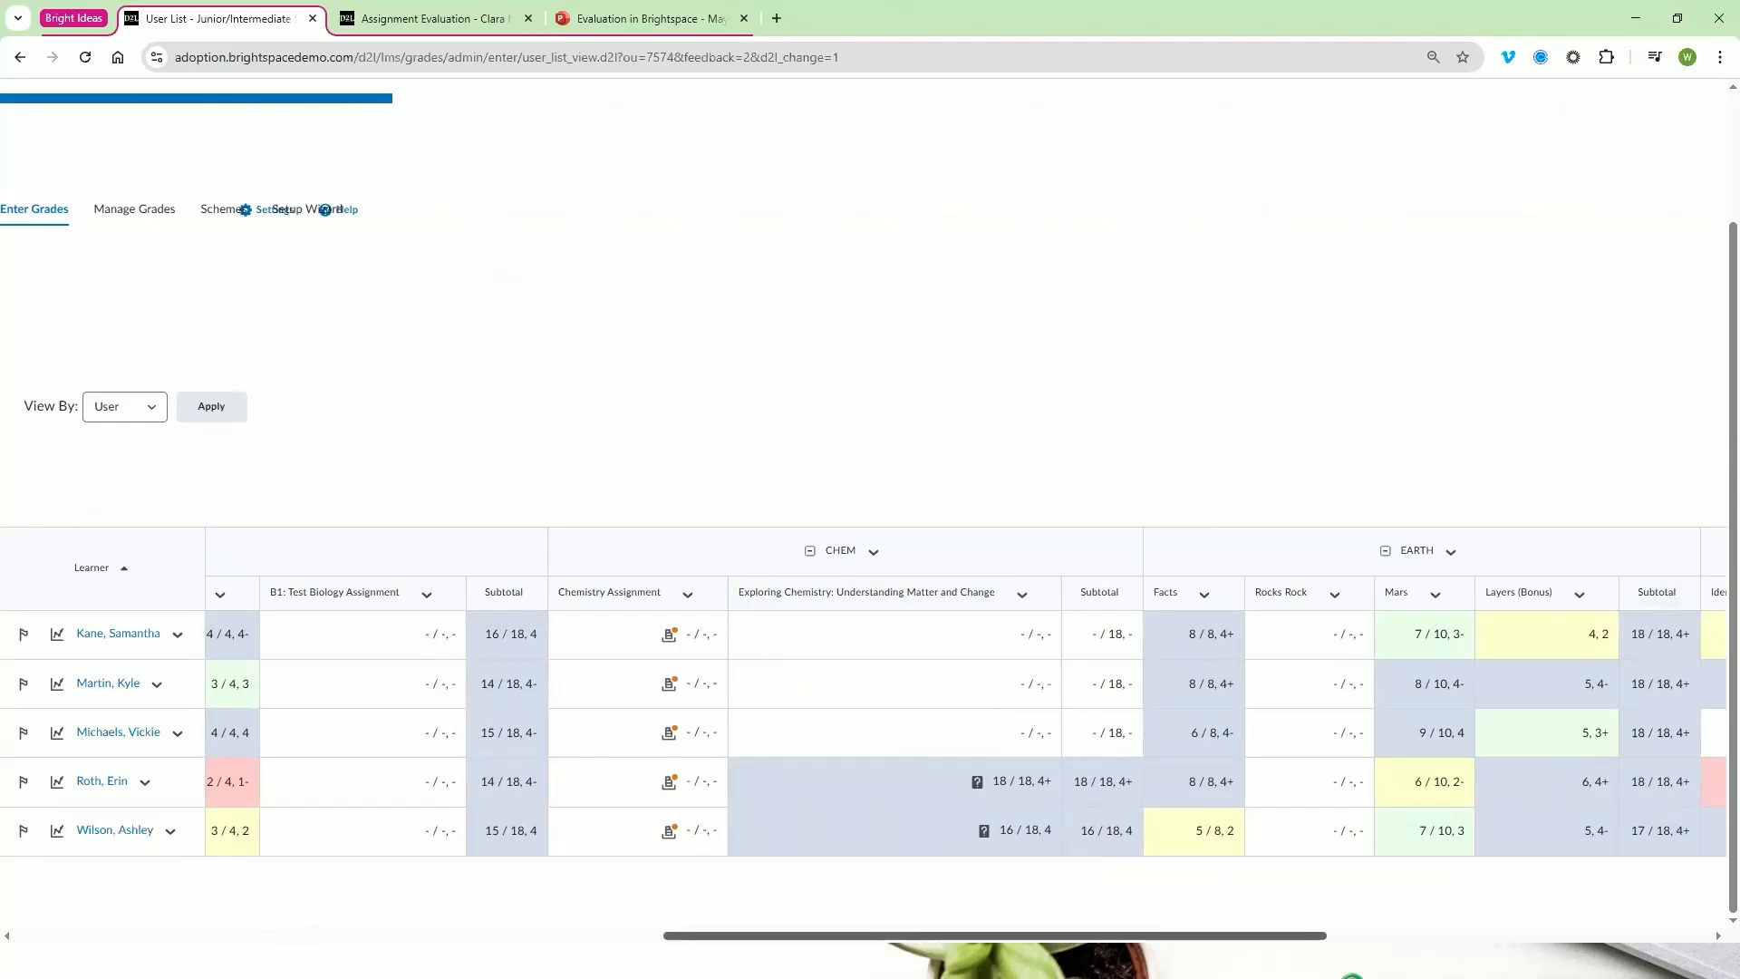
scroll(1193, 934, left, 10)
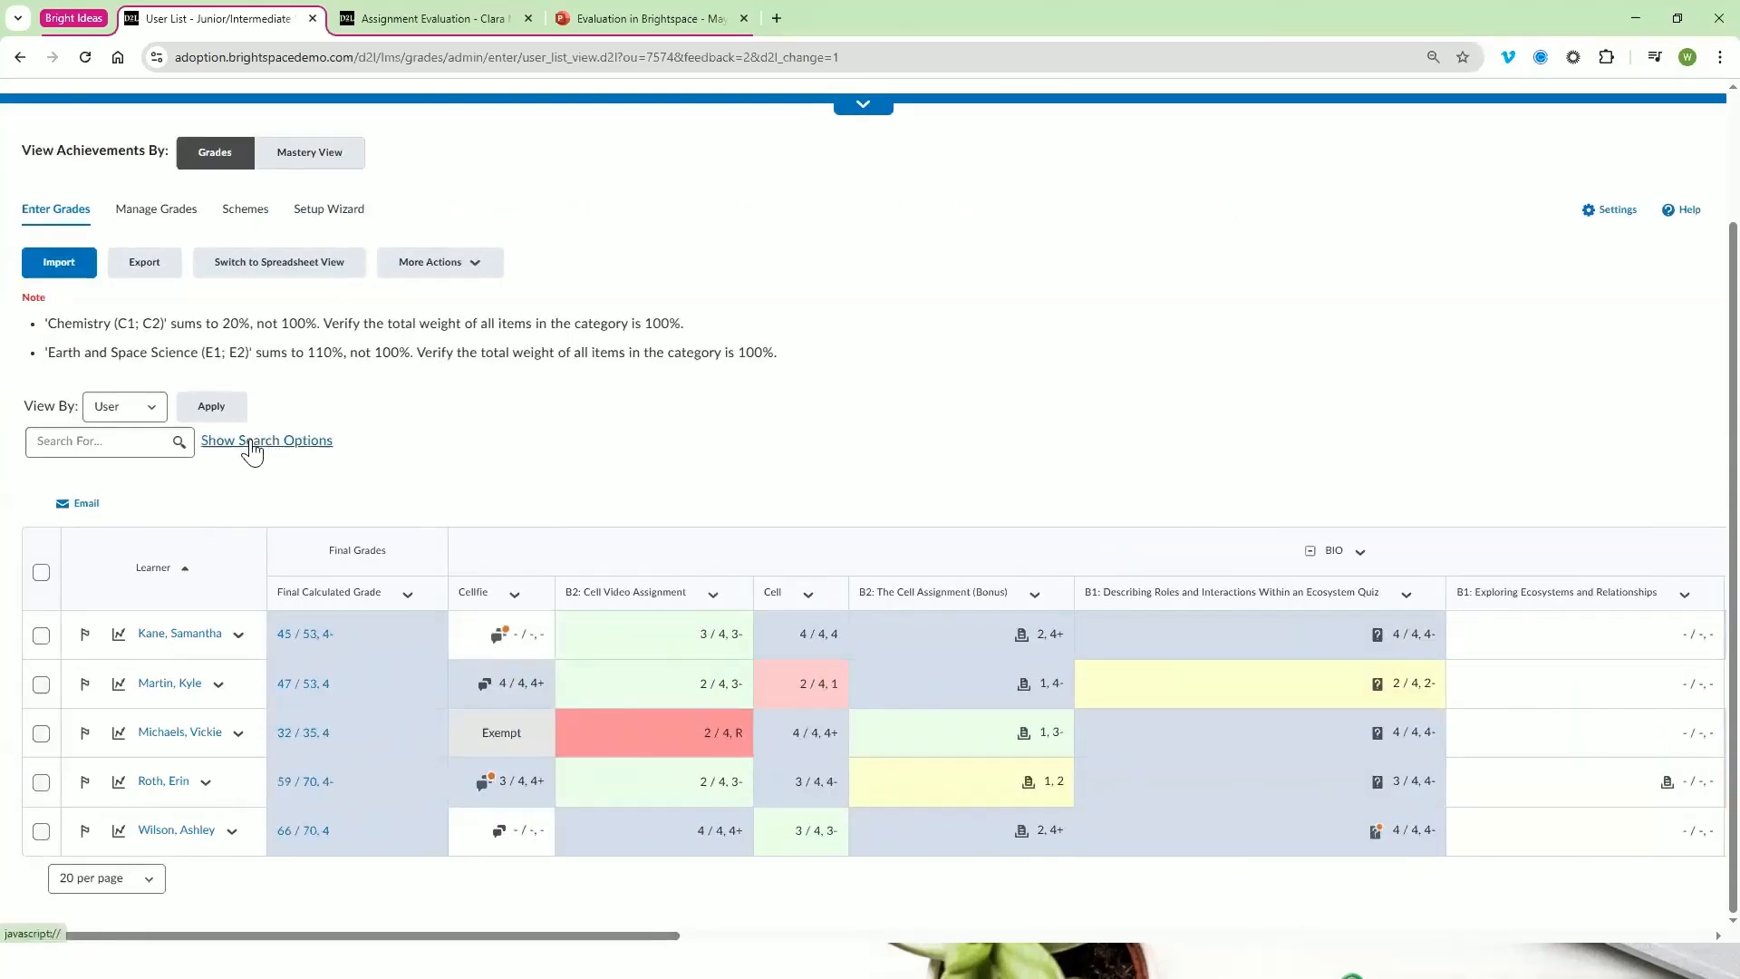
Look through the new-entry options and the B2: Take a Cellfie! item's actions in Manage Grades, and return to Enter Grades
click(173, 226)
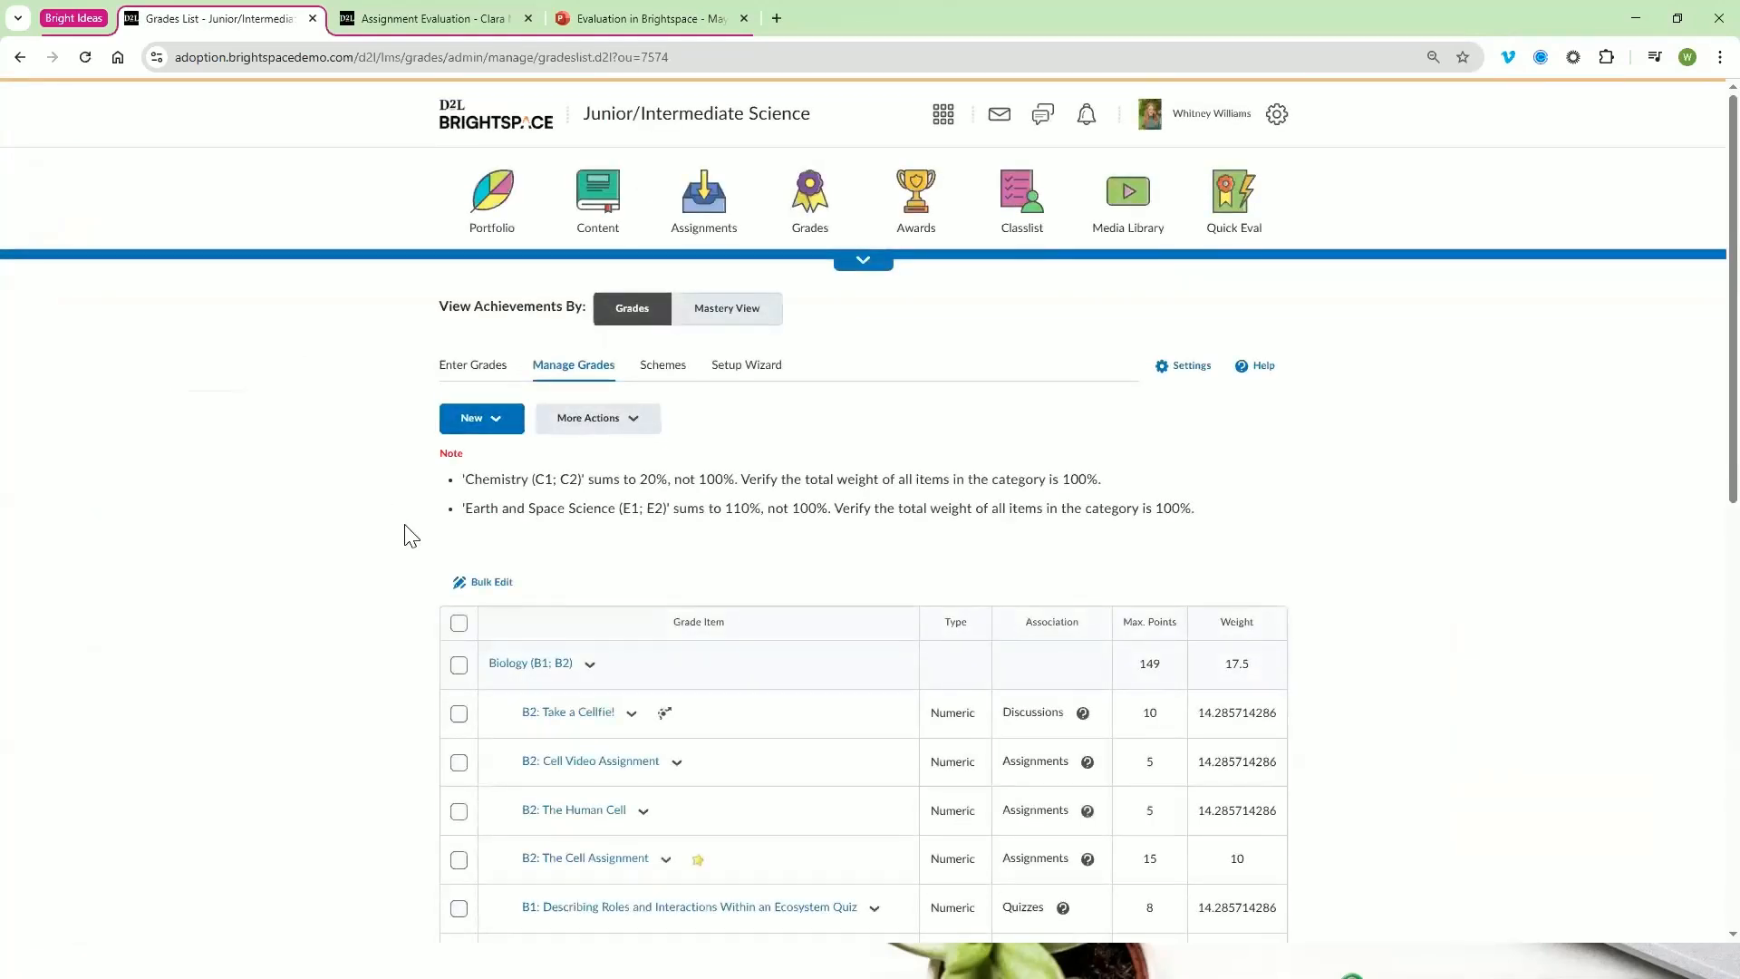
click(499, 428)
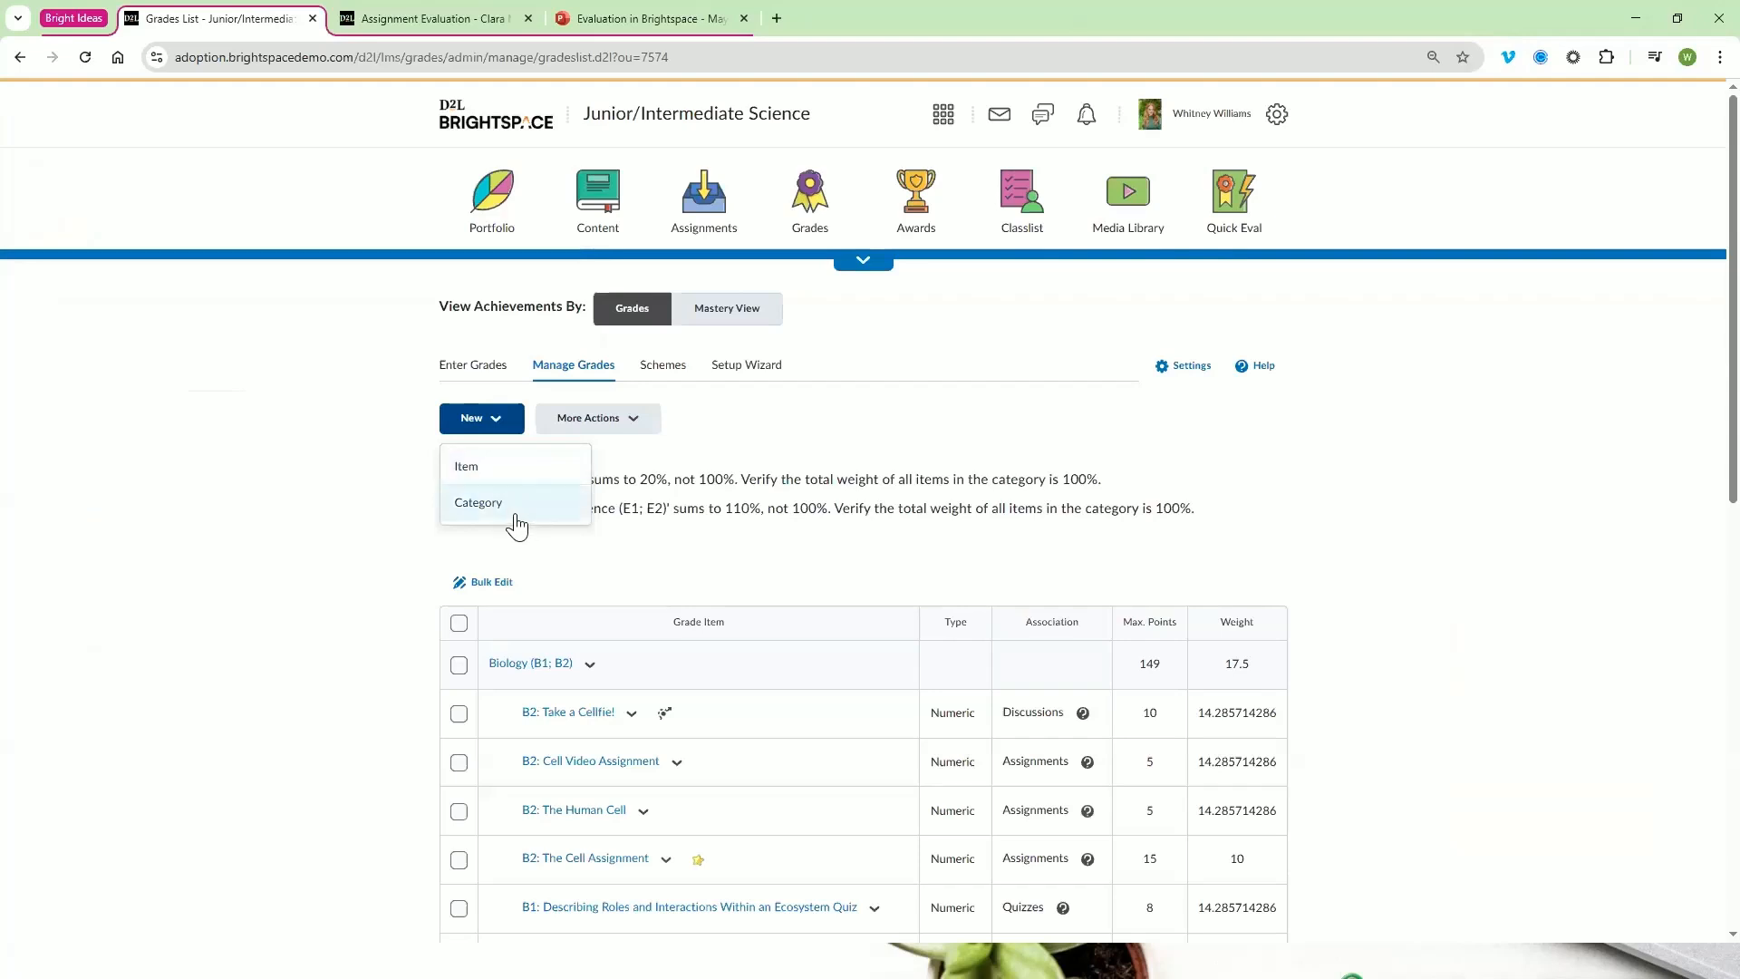
click(632, 713)
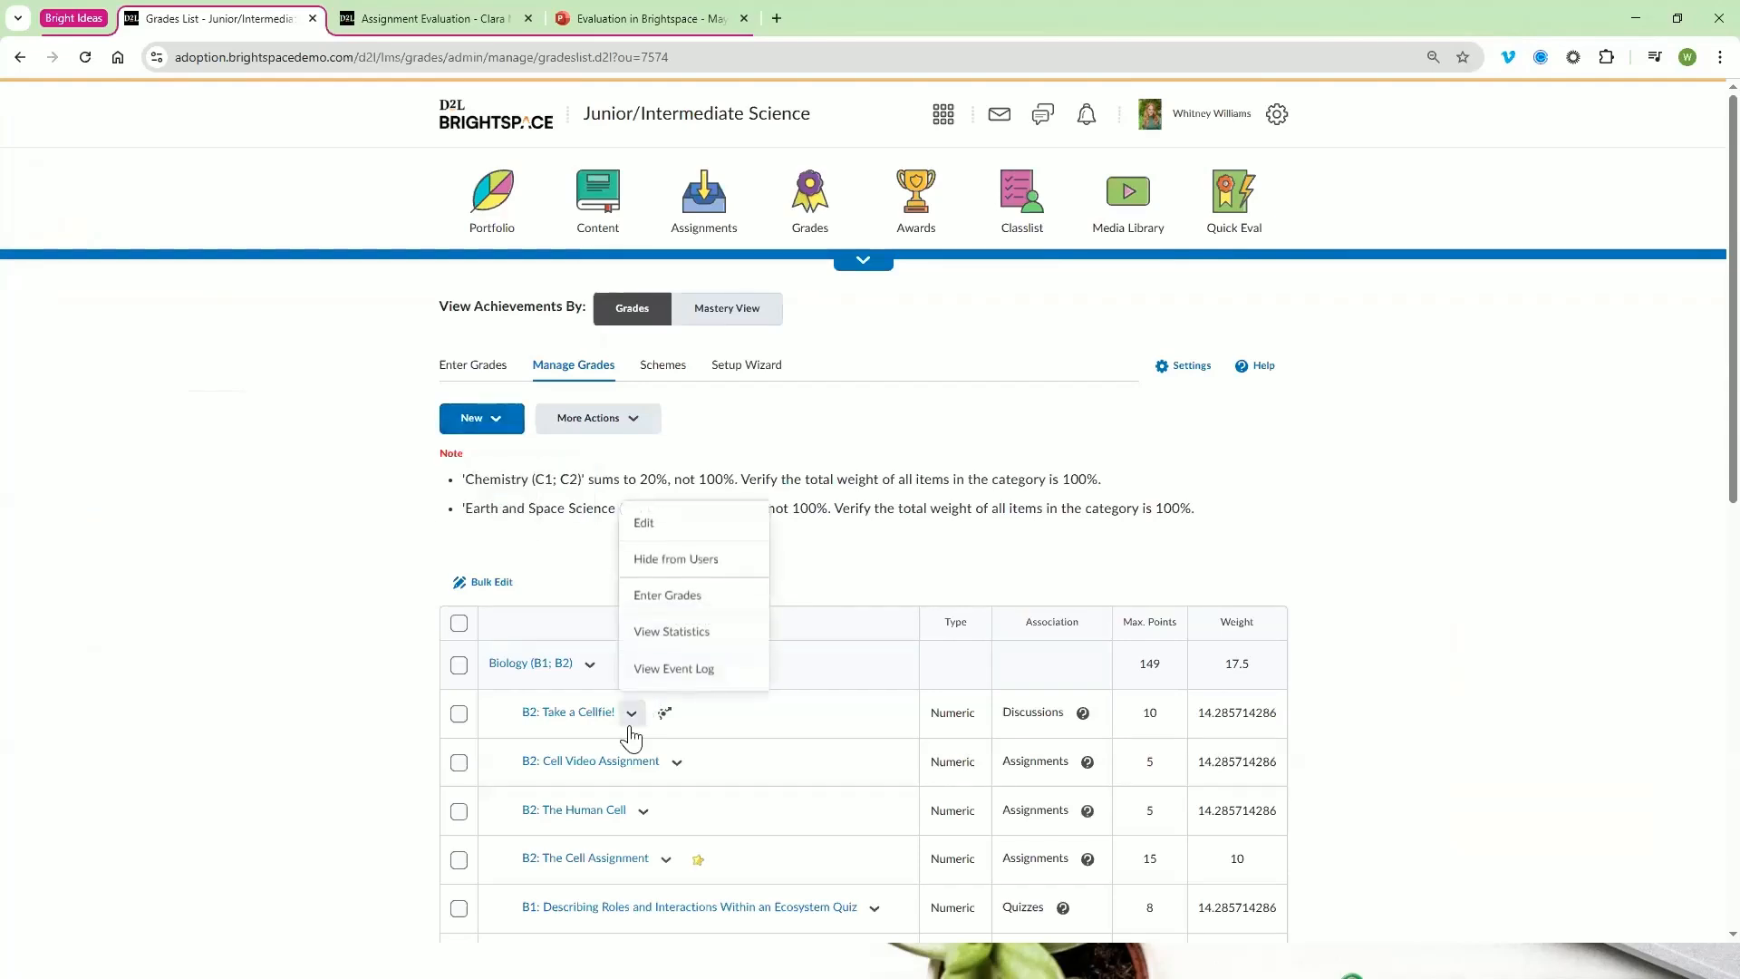
click(863, 562)
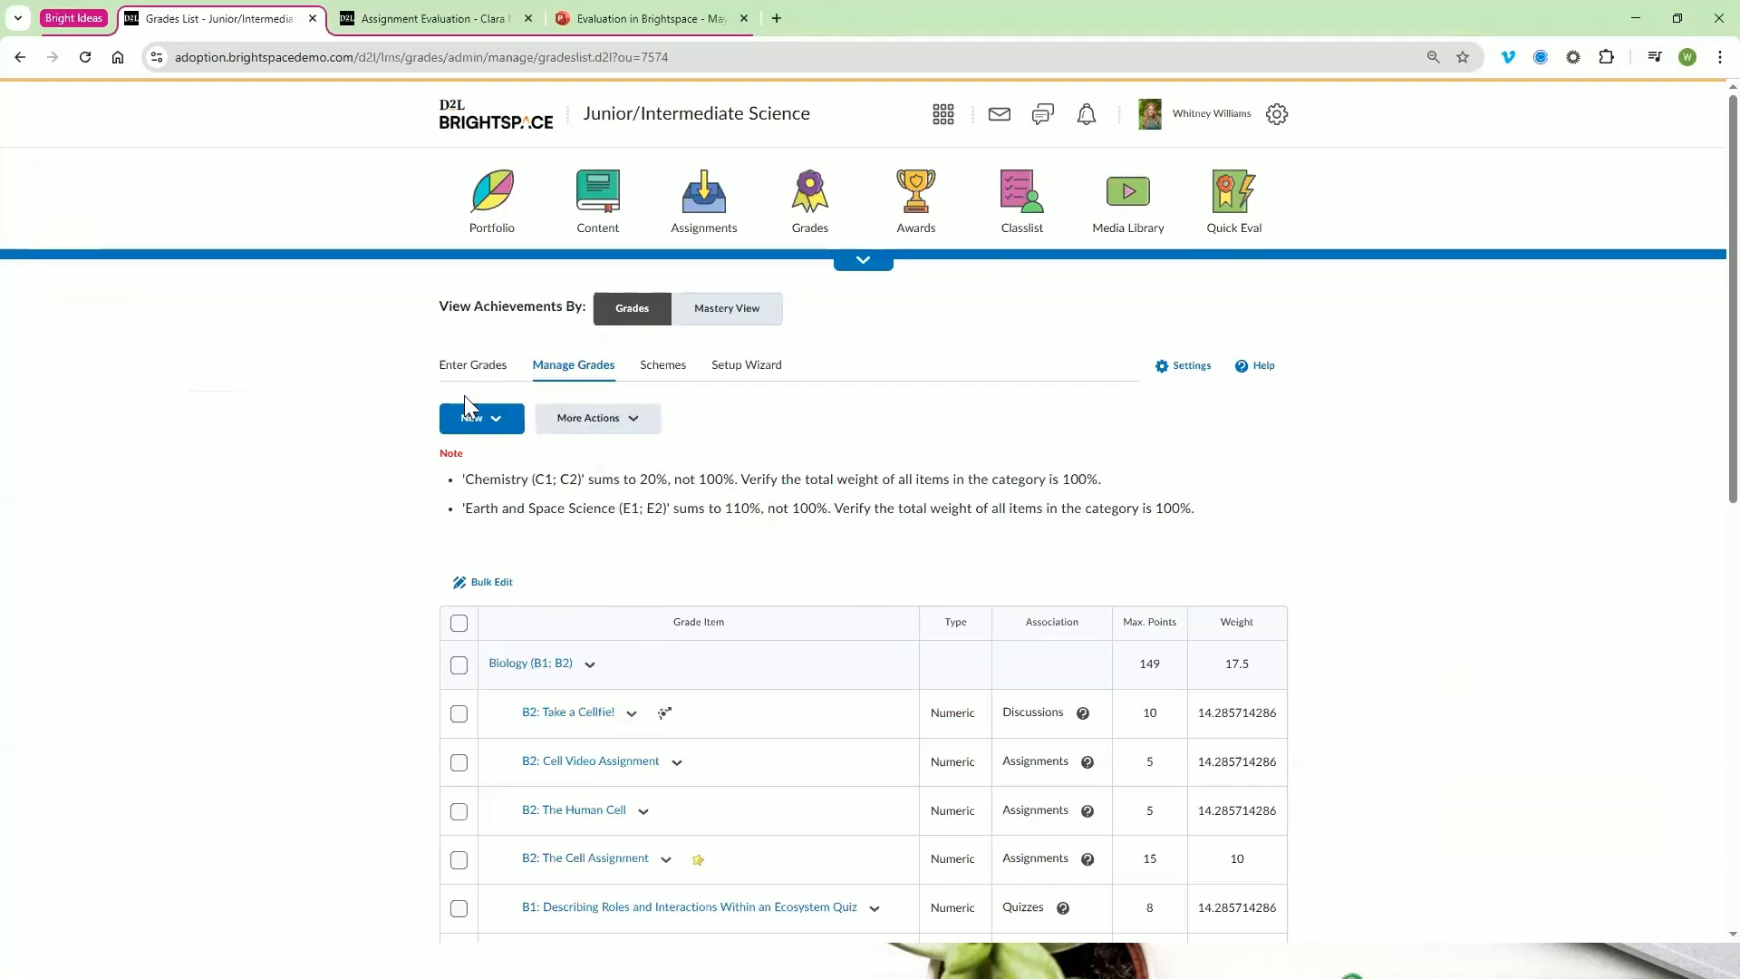
click(477, 365)
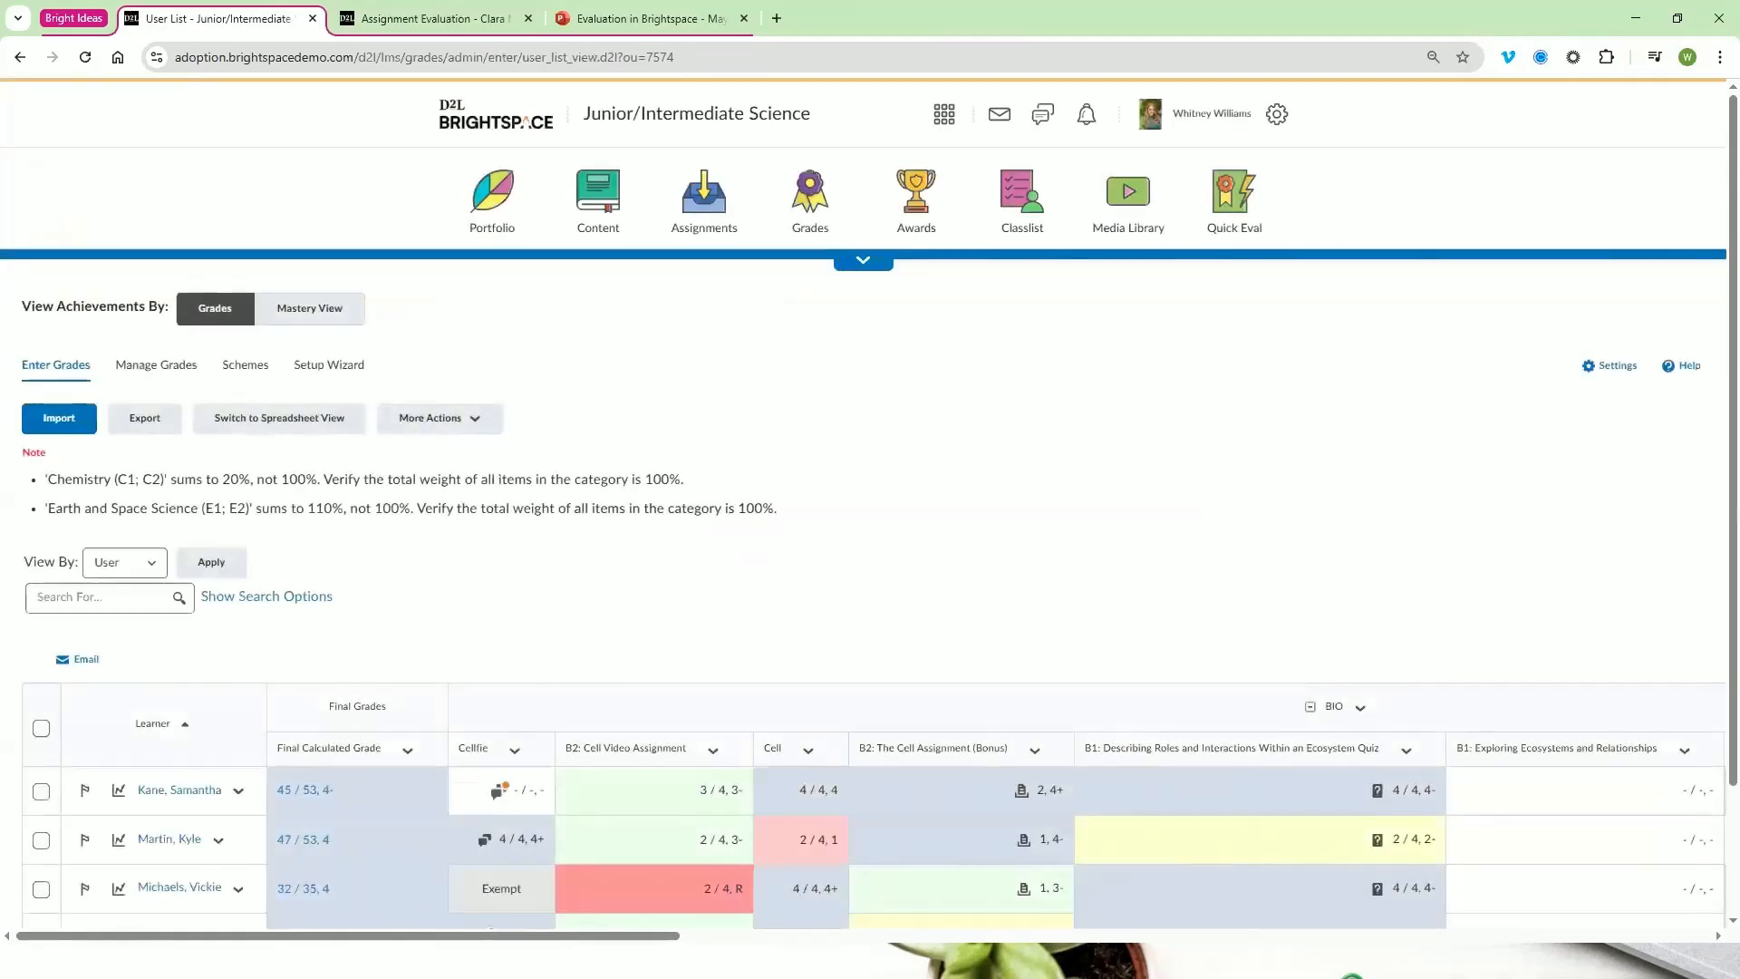
scroll(767, 638, down, 2)
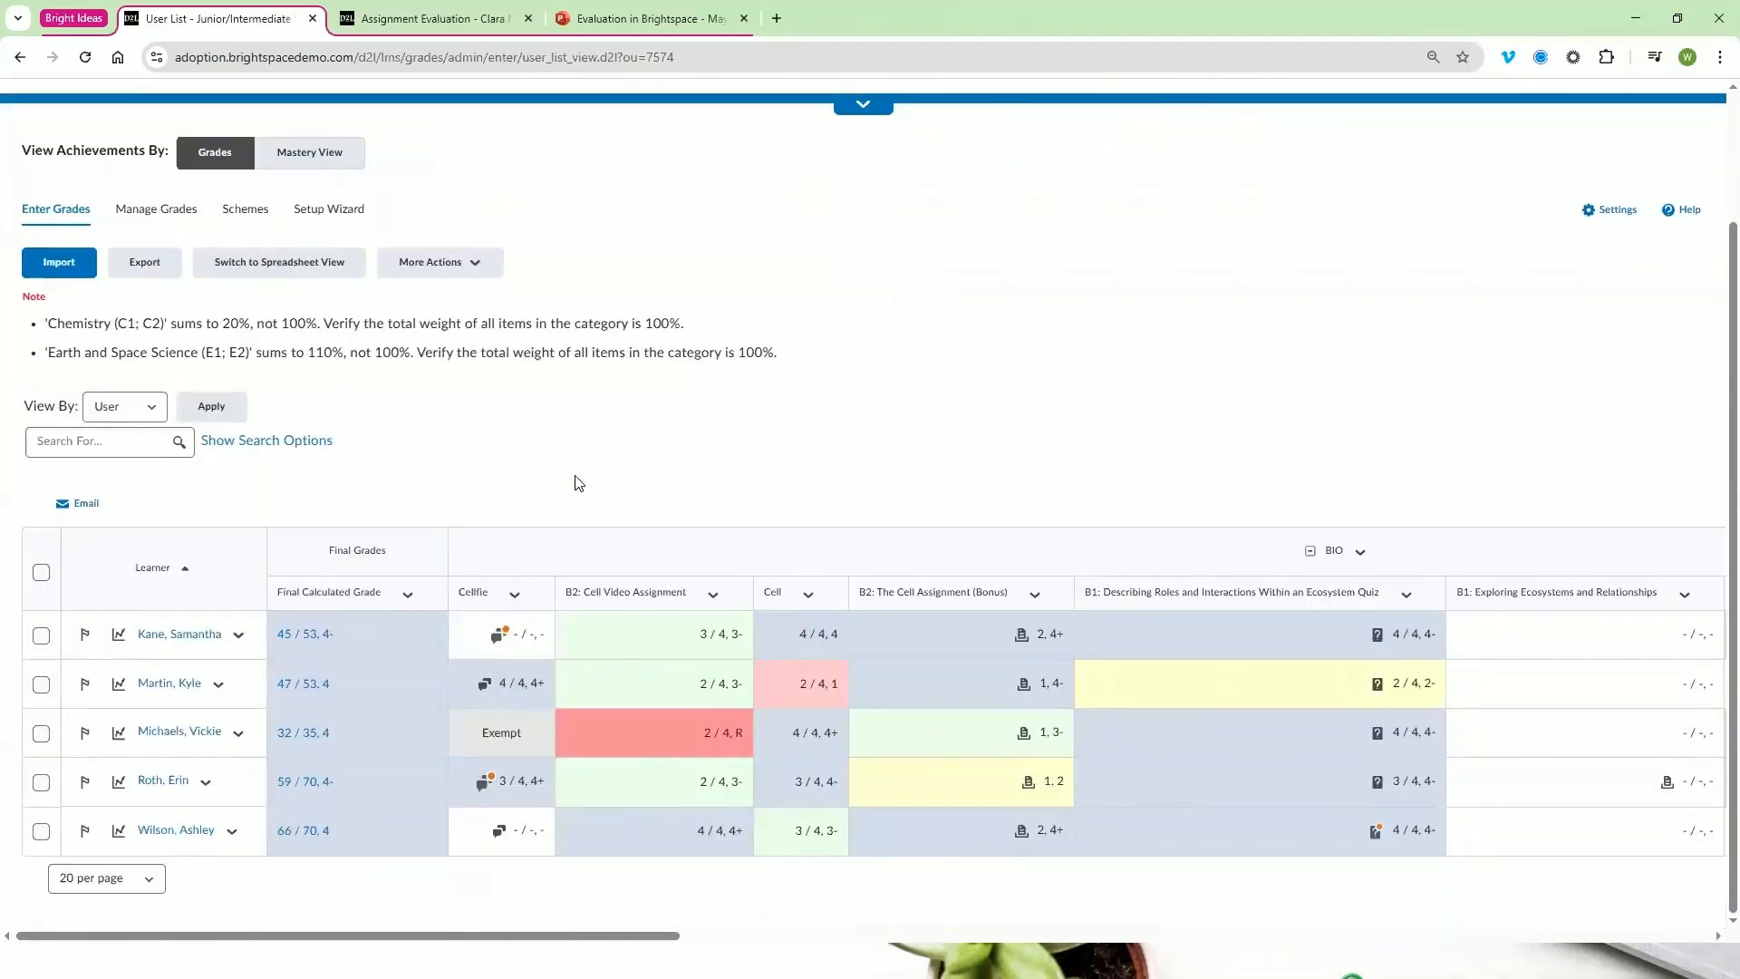
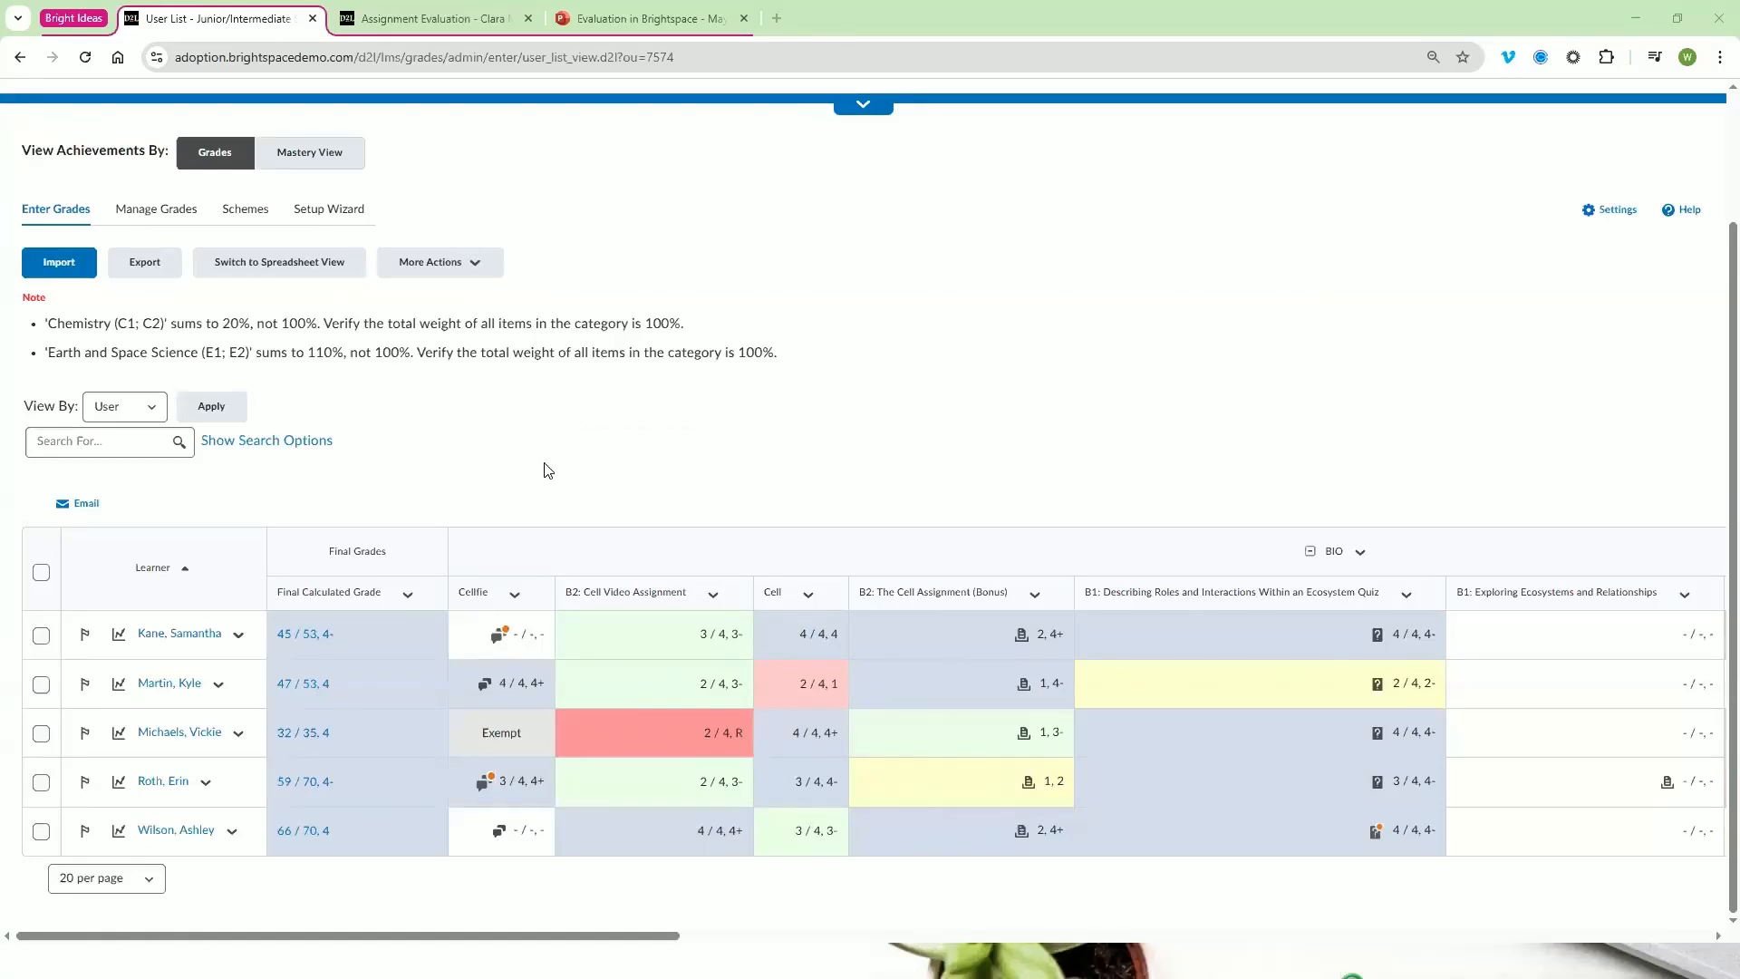
Switch the gradebook to Mastery View and examine the learning outcome columns, their full descriptions and the learners' achievement levels
scroll(535, 461, up, 2)
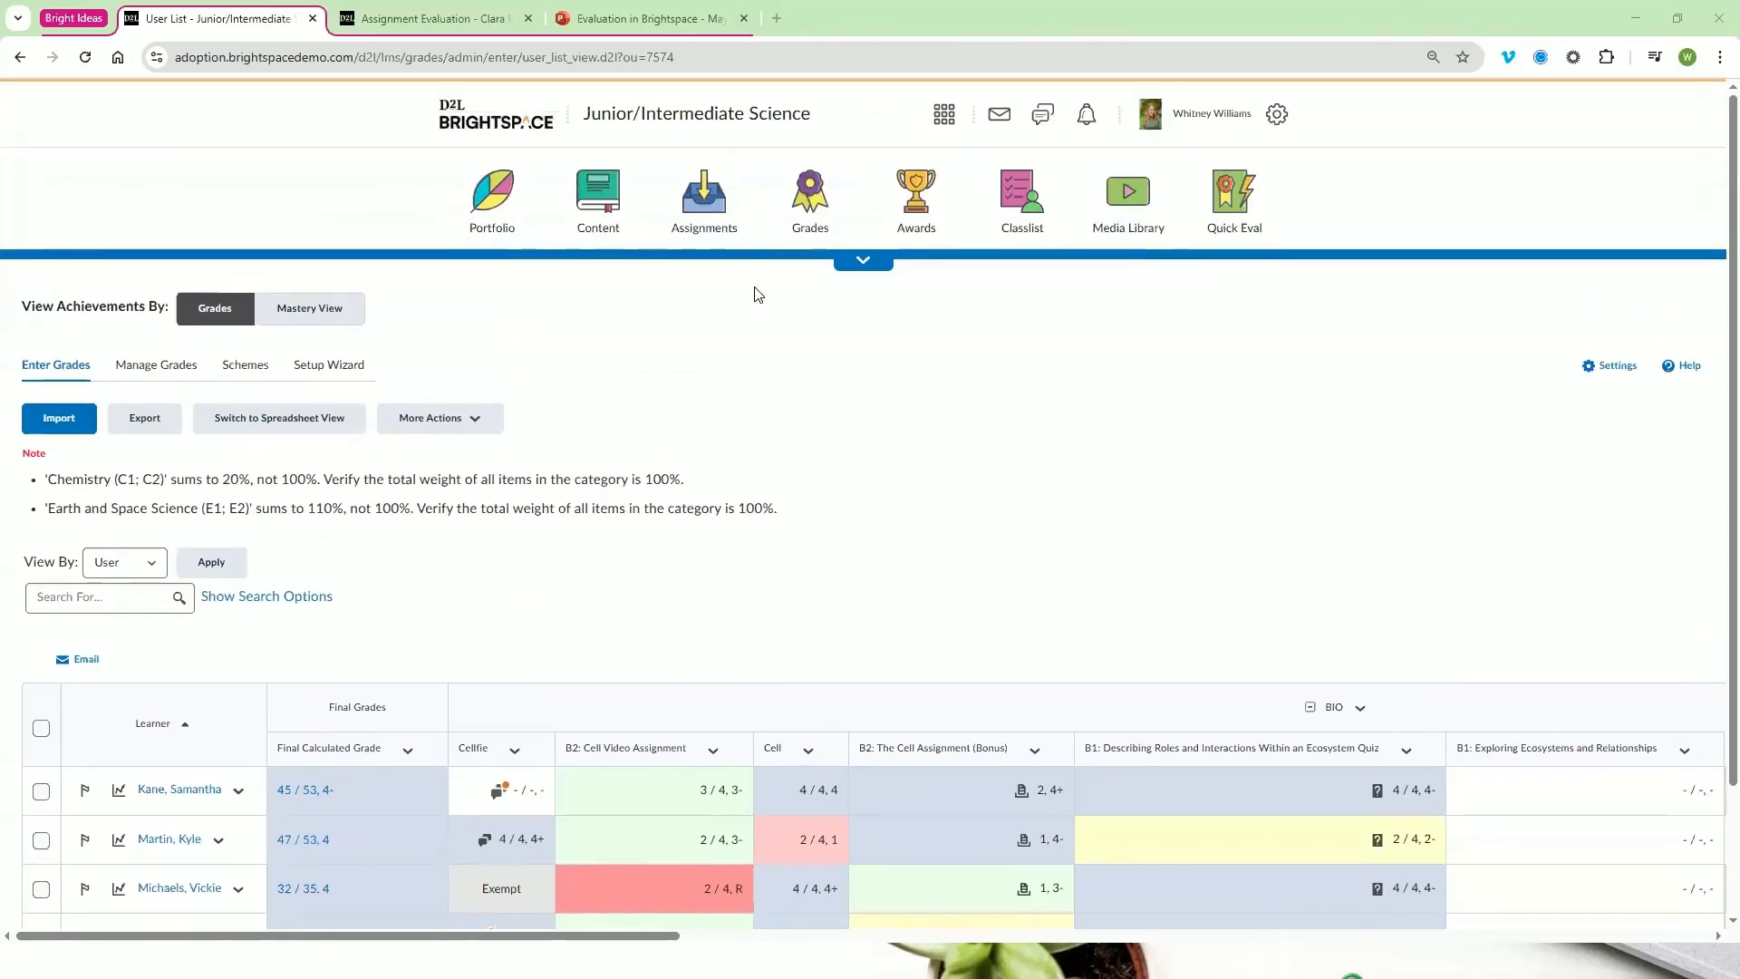
click(288, 315)
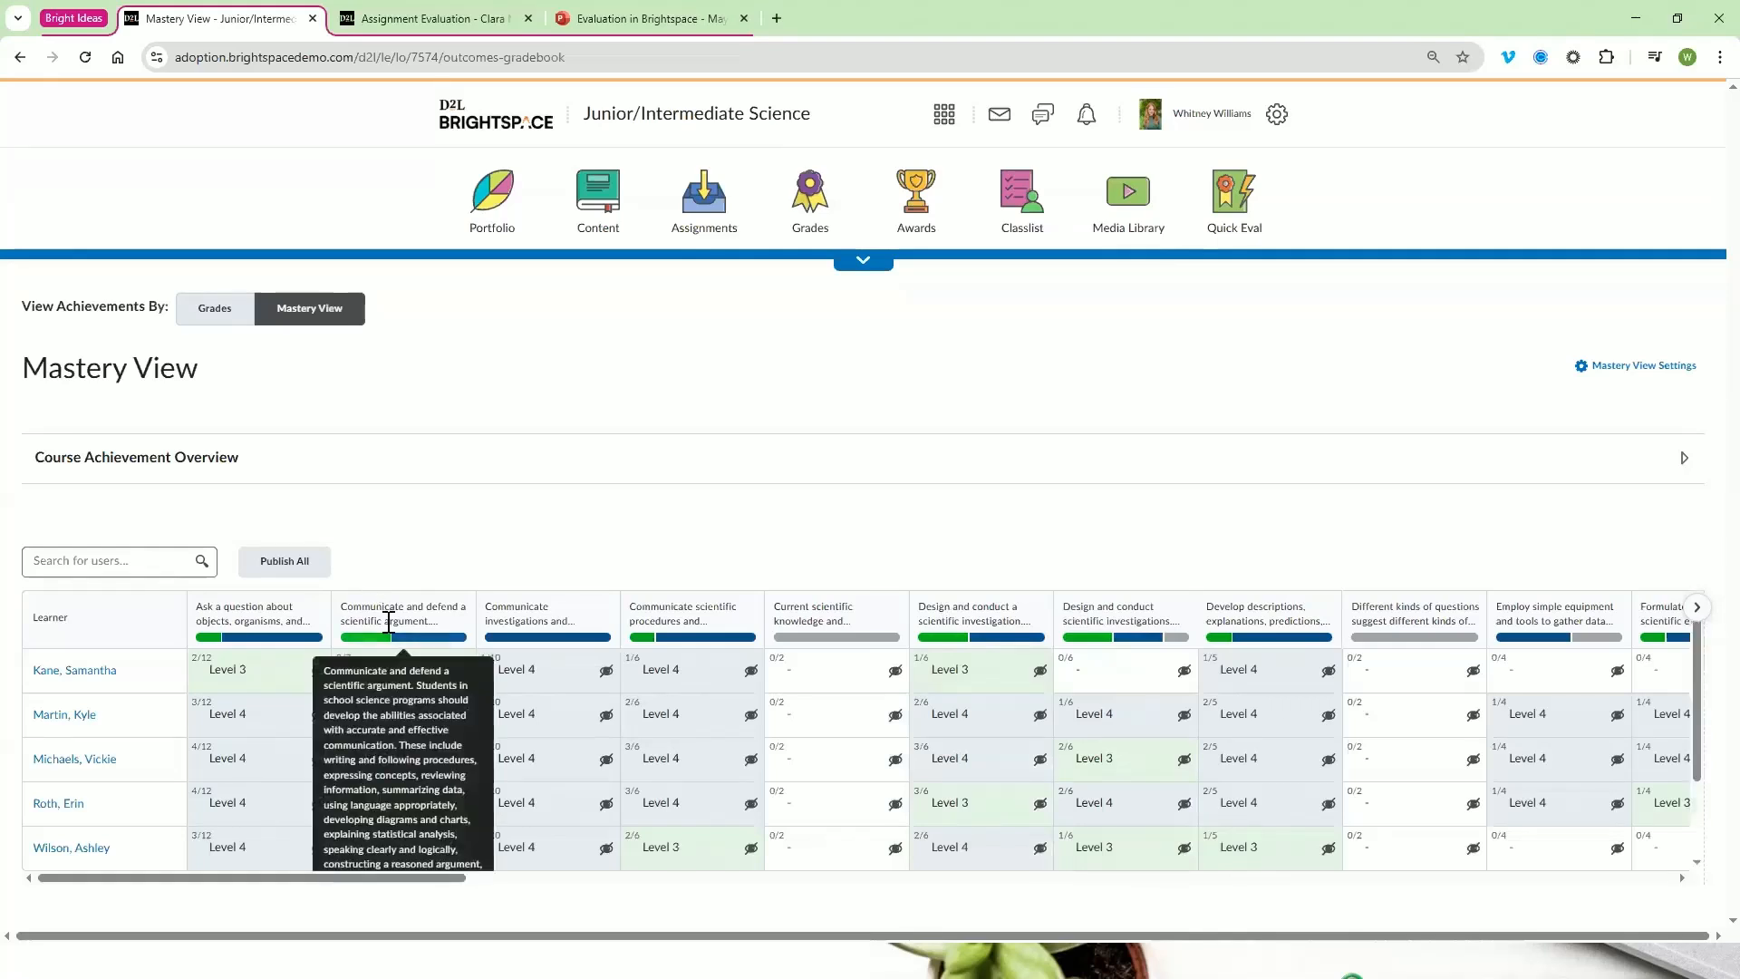
mouse_move(736, 619)
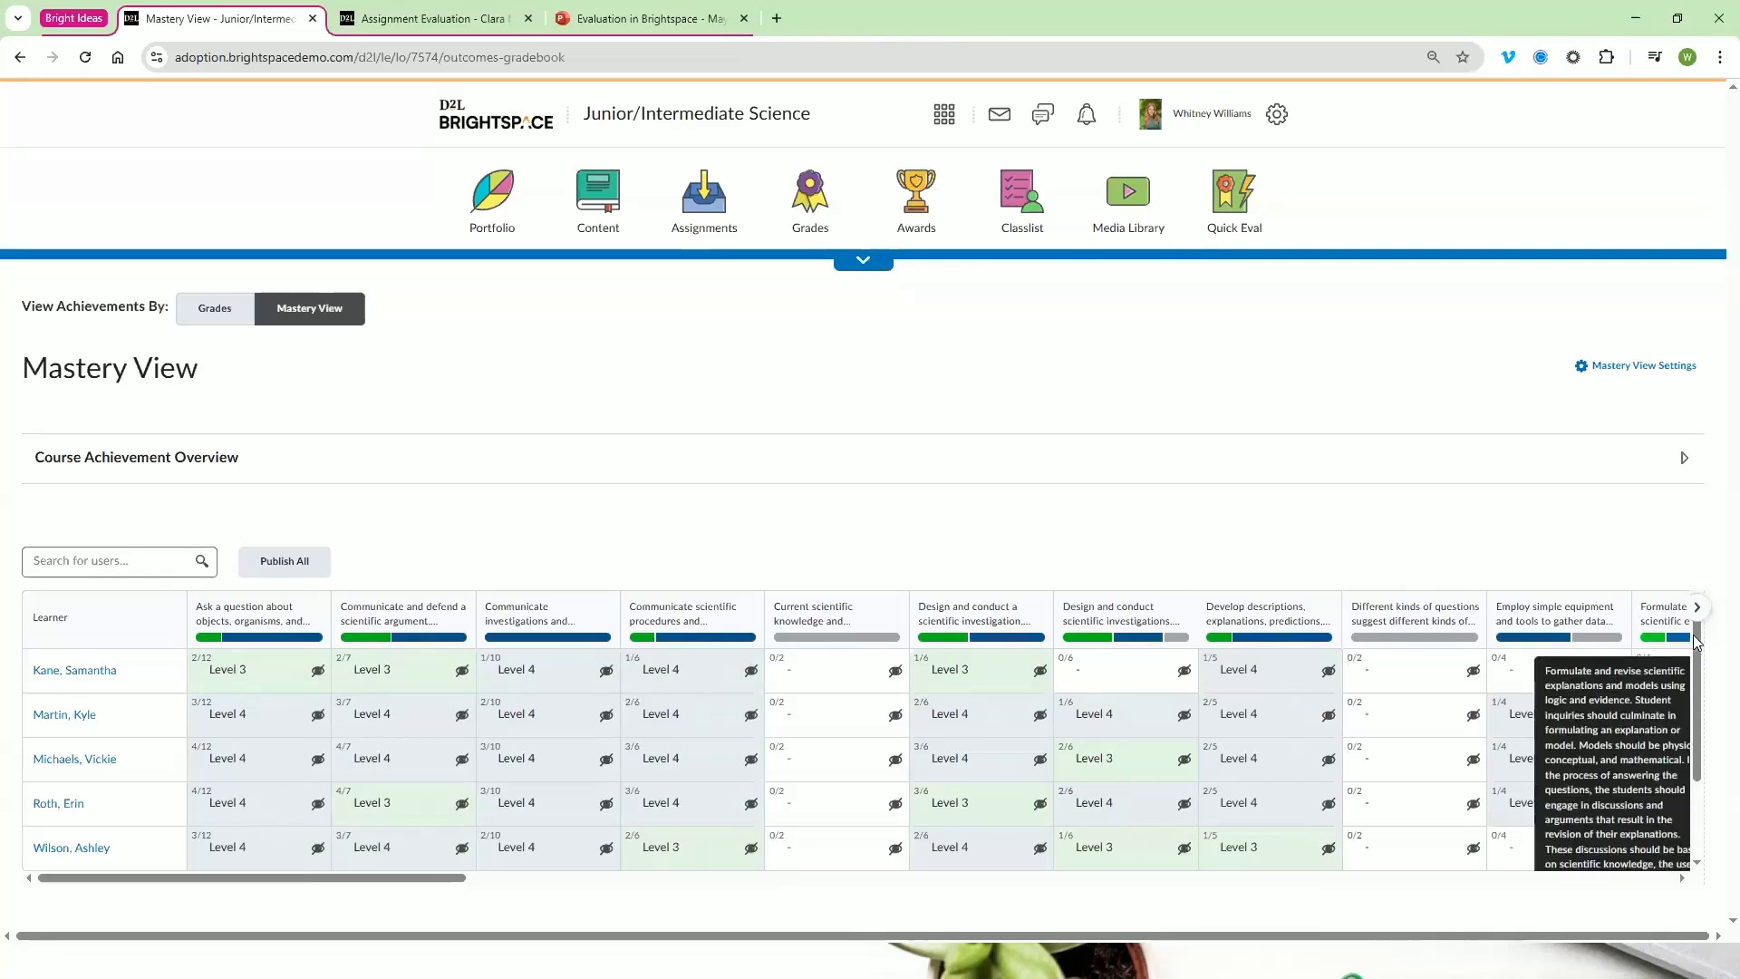
drag(1697, 659, 1234, 624)
click(1235, 624)
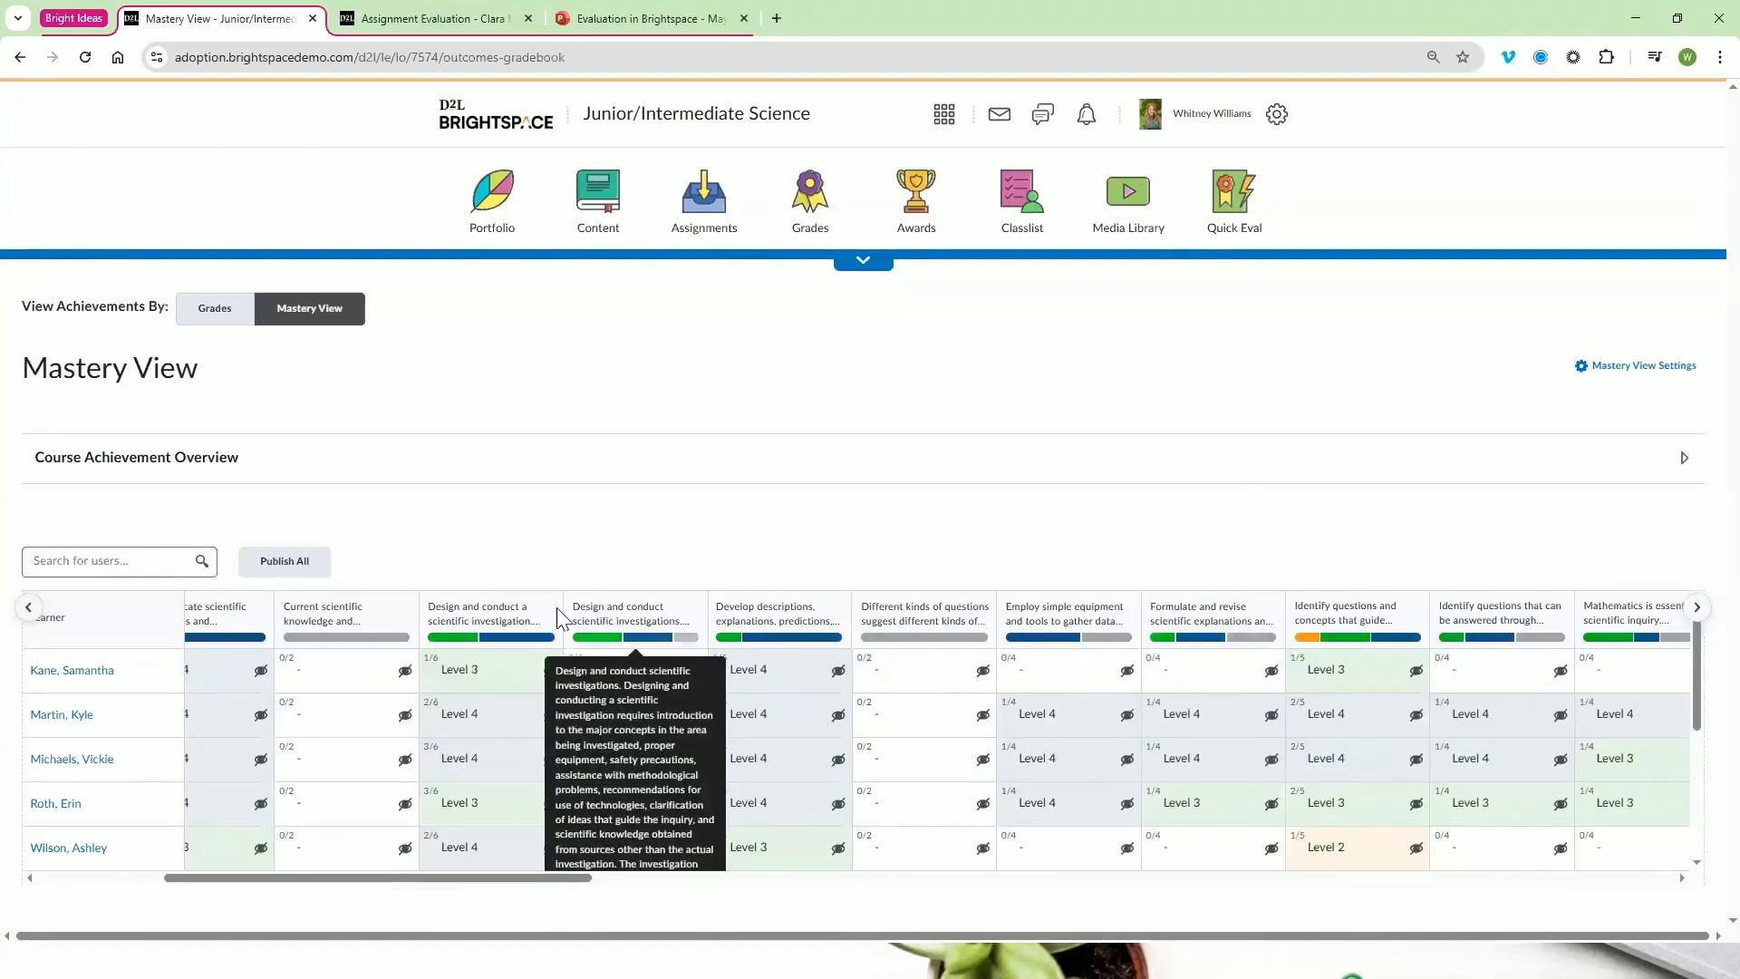
mouse_move(341, 621)
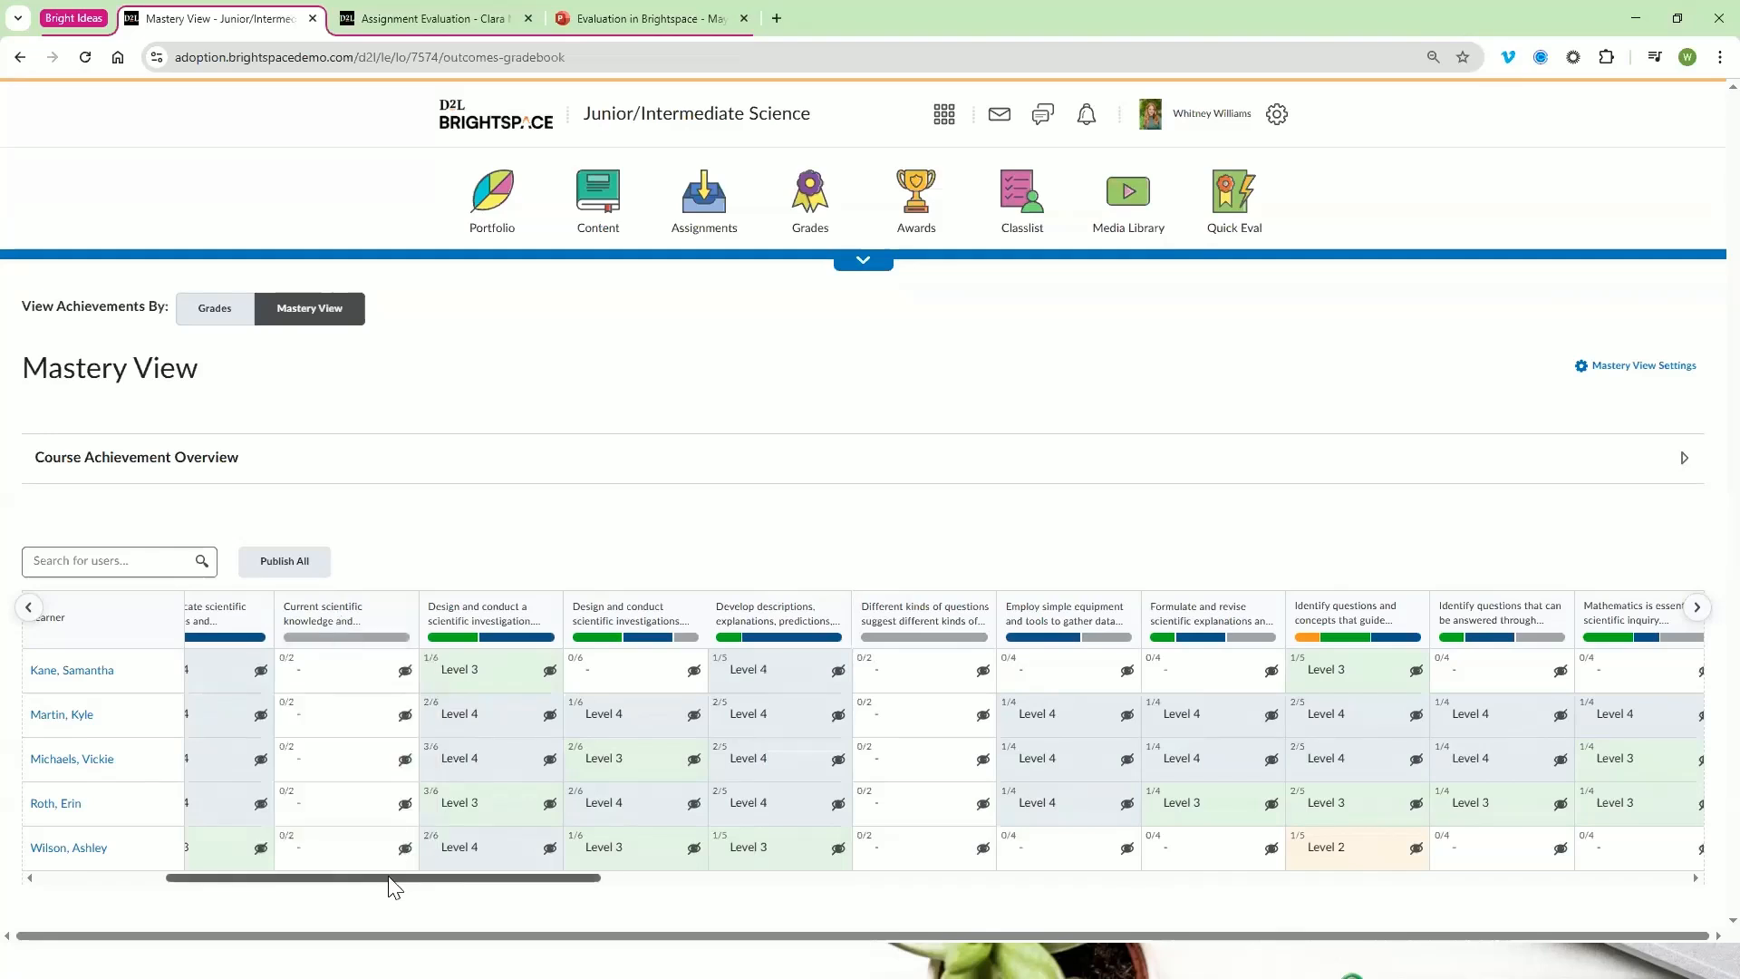
drag(390, 879, 203, 884)
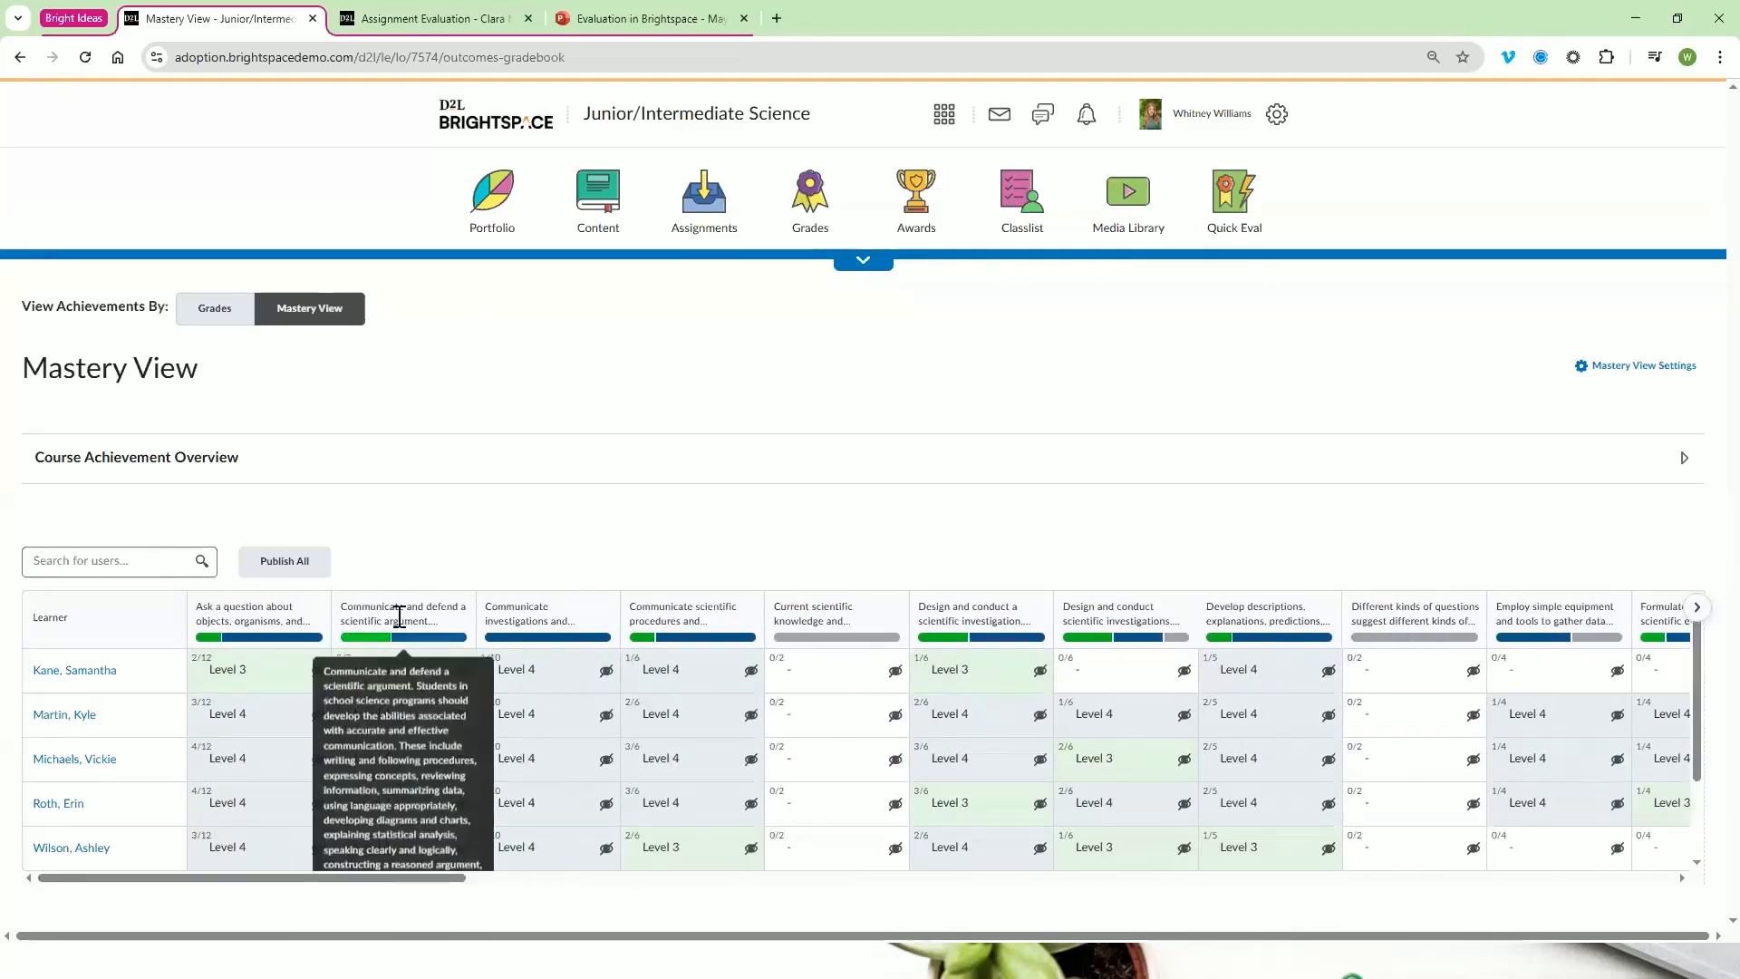
mouse_move(265, 626)
scroll(265, 626, down, 2)
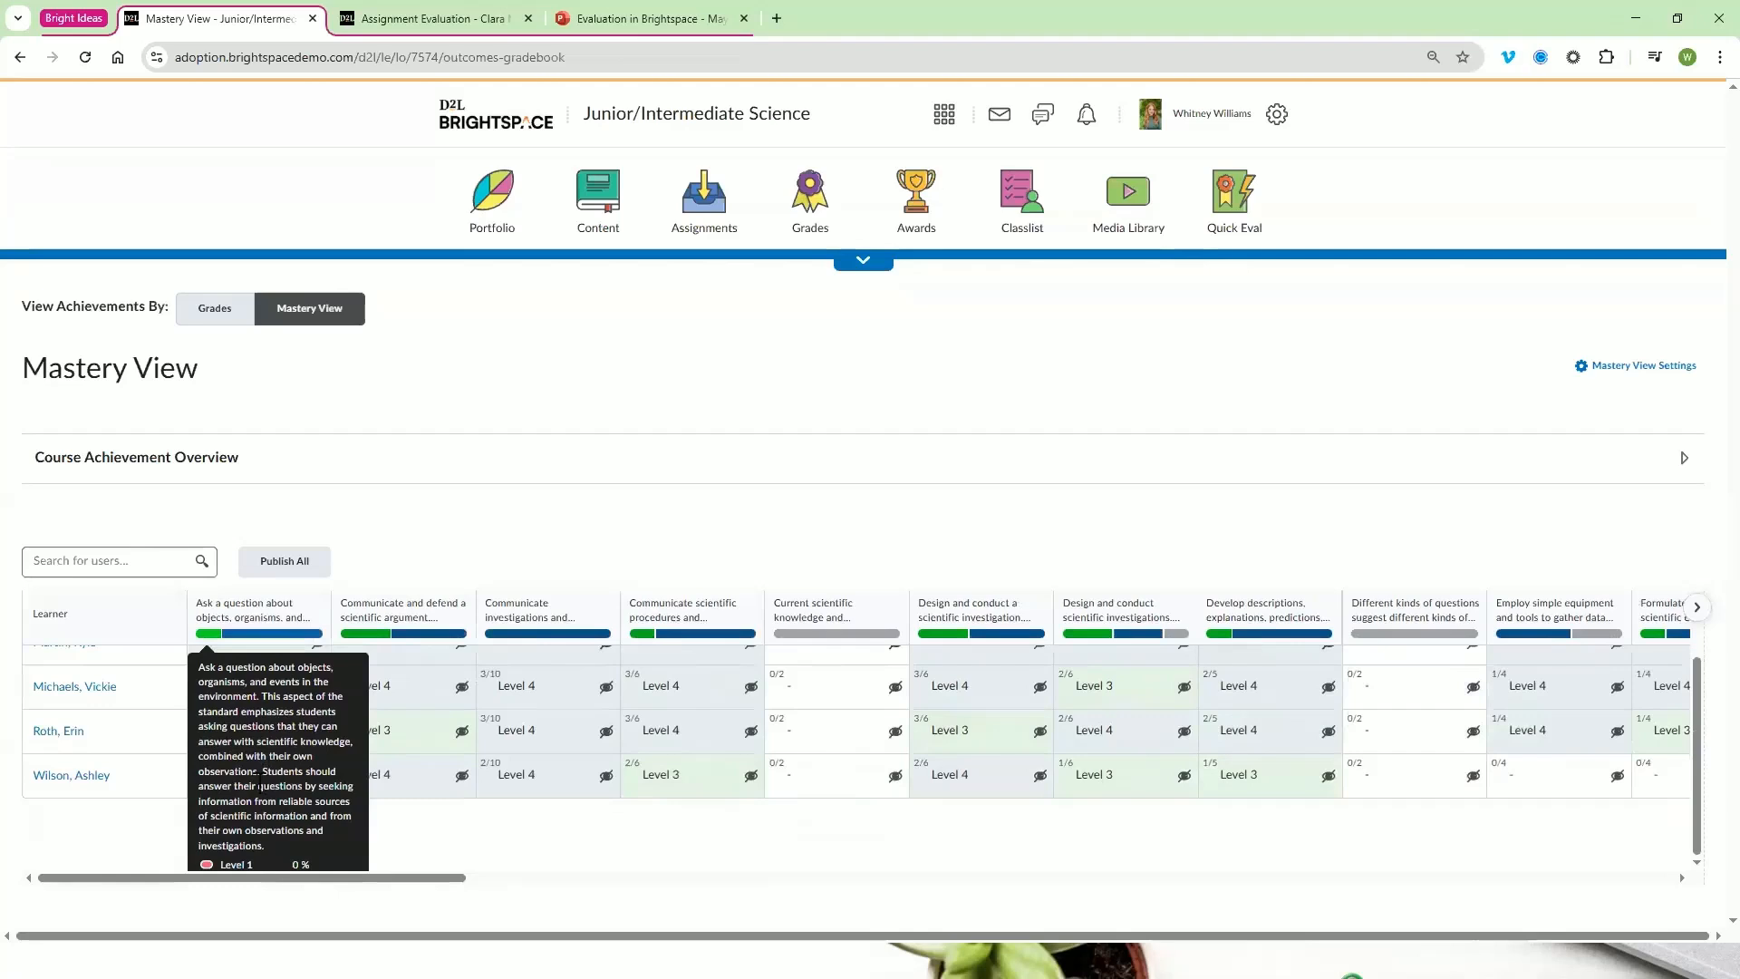
scroll(544, 766, up, 2)
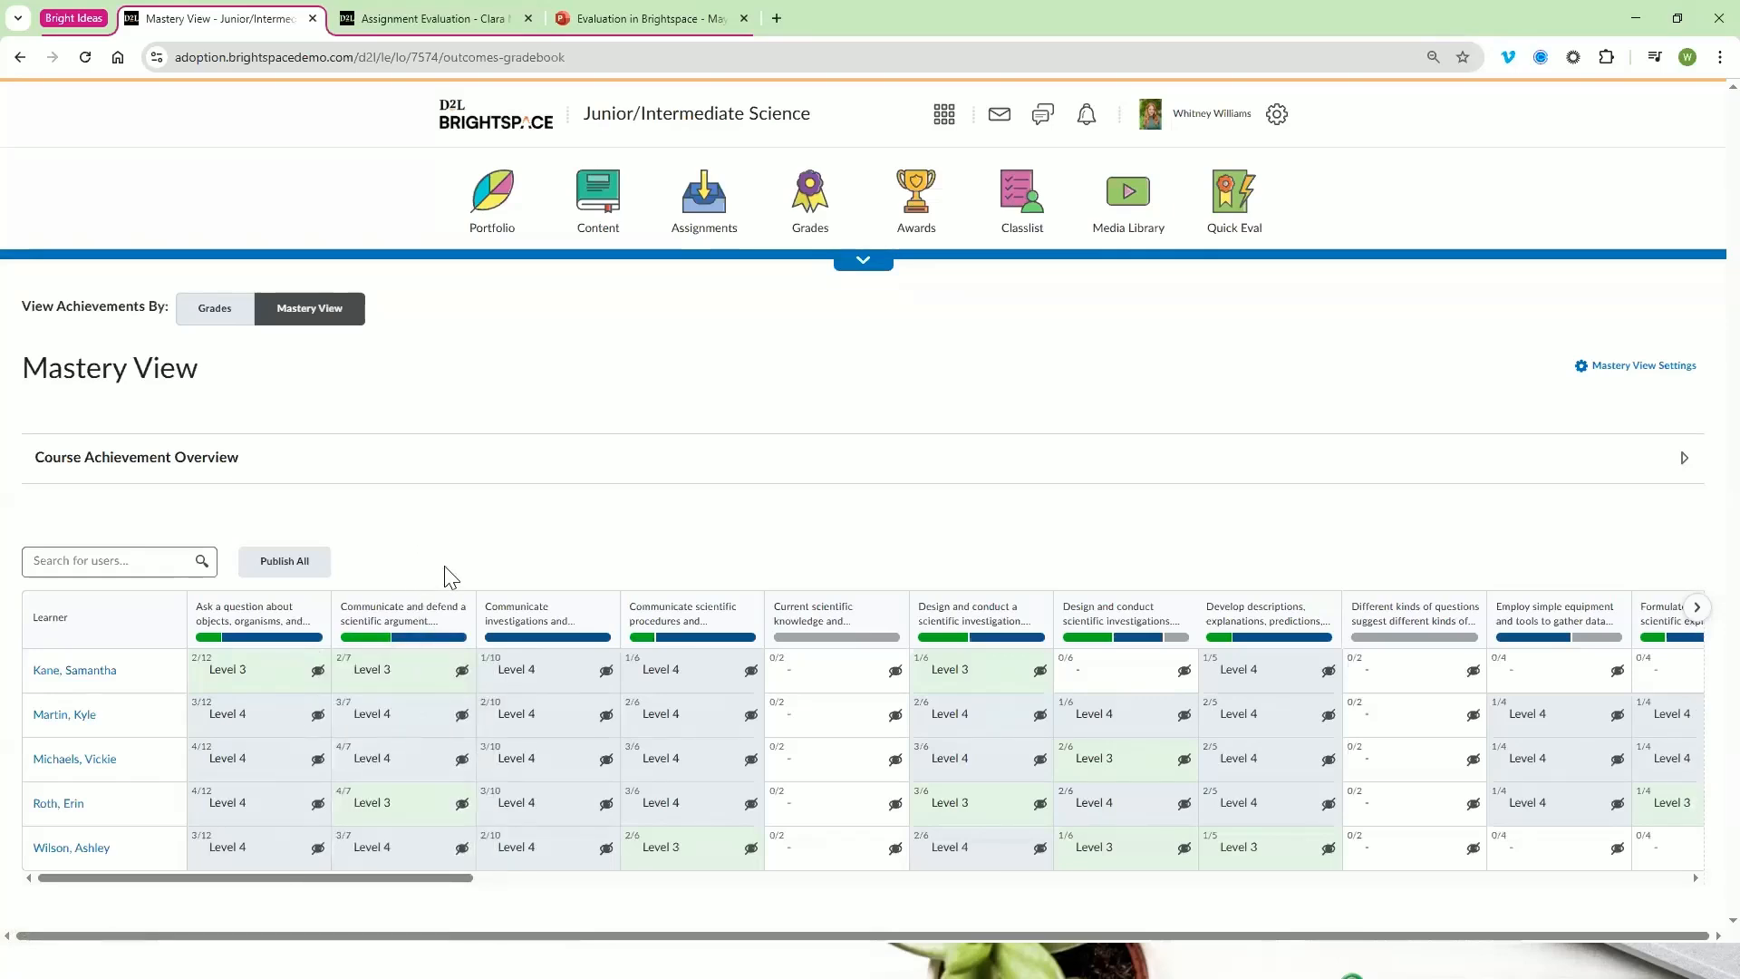
View the first learner's overall achievement, trend and evidence for the "Communicate investigations and explanations" outcome, and return to Mastery View
mouse_move(530, 617)
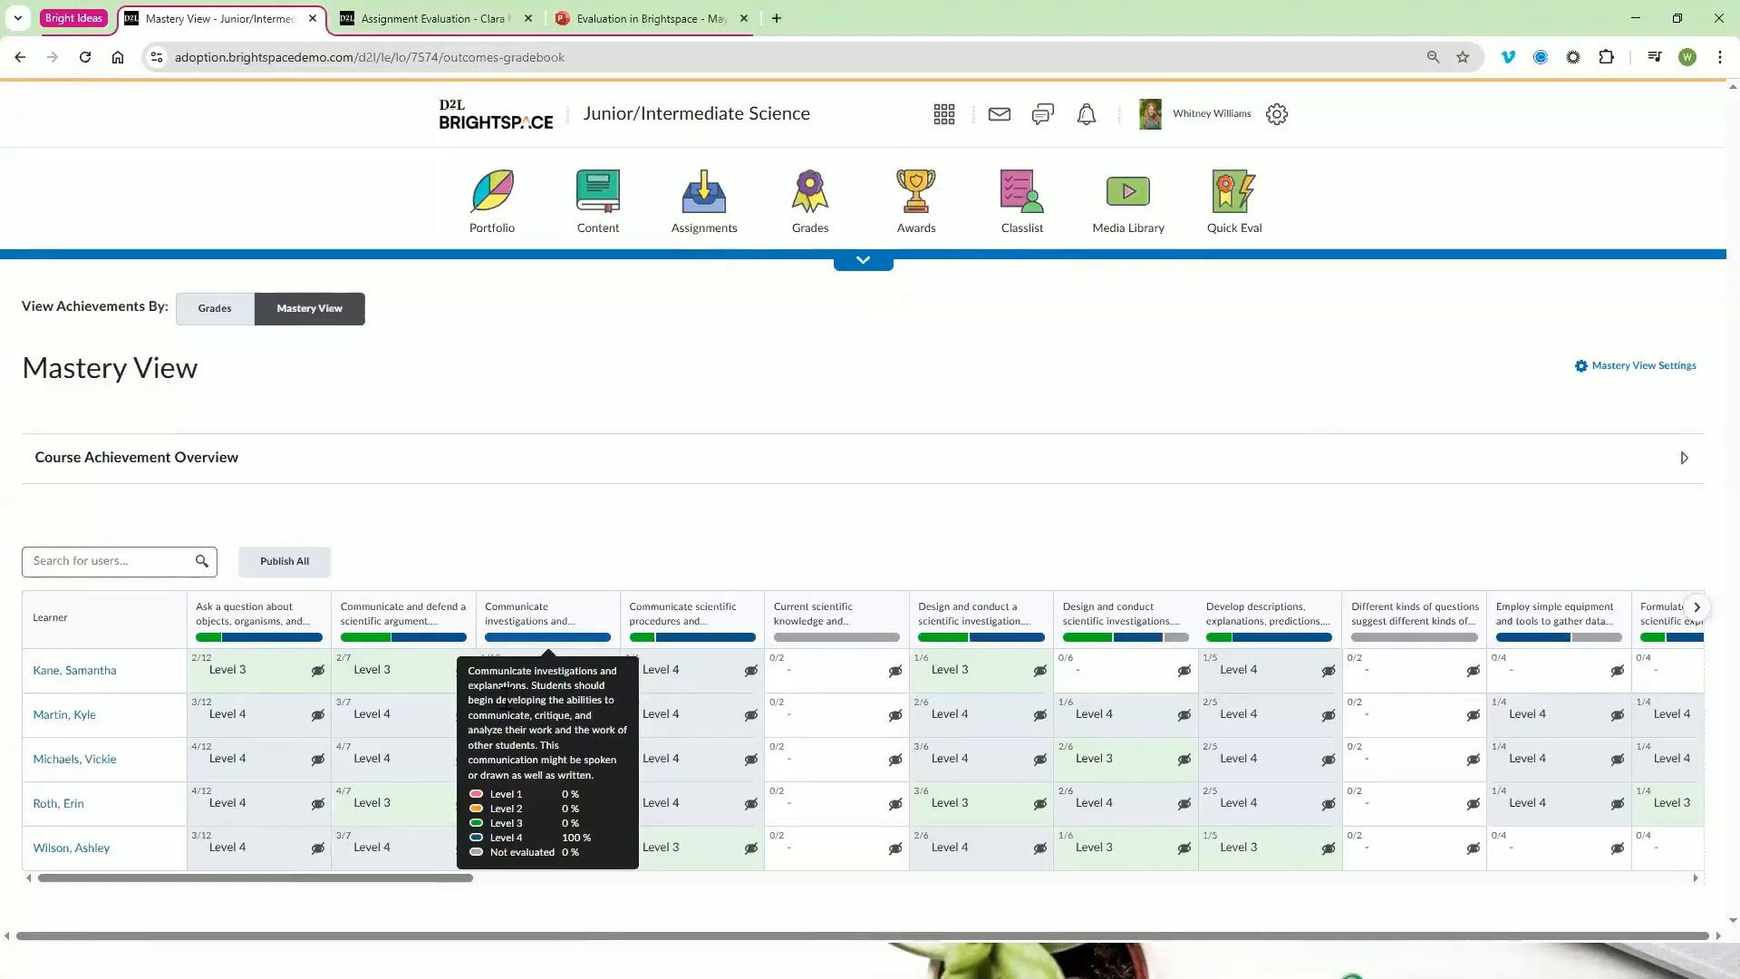
click(518, 673)
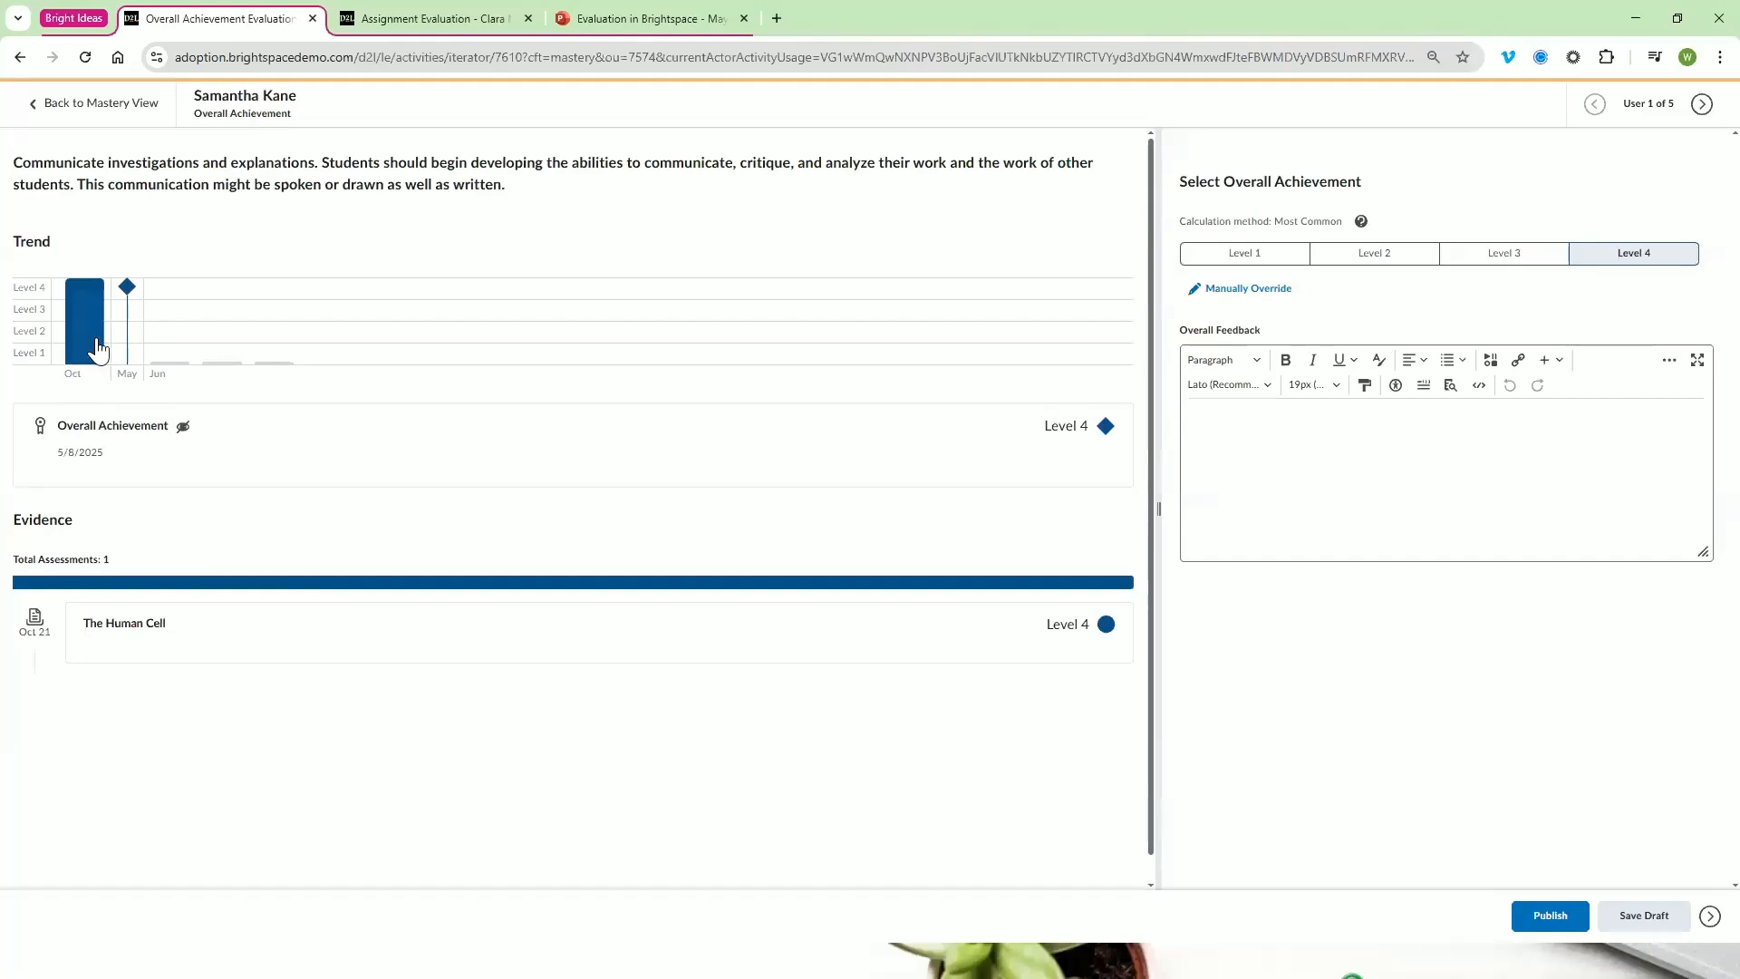
mouse_move(87, 347)
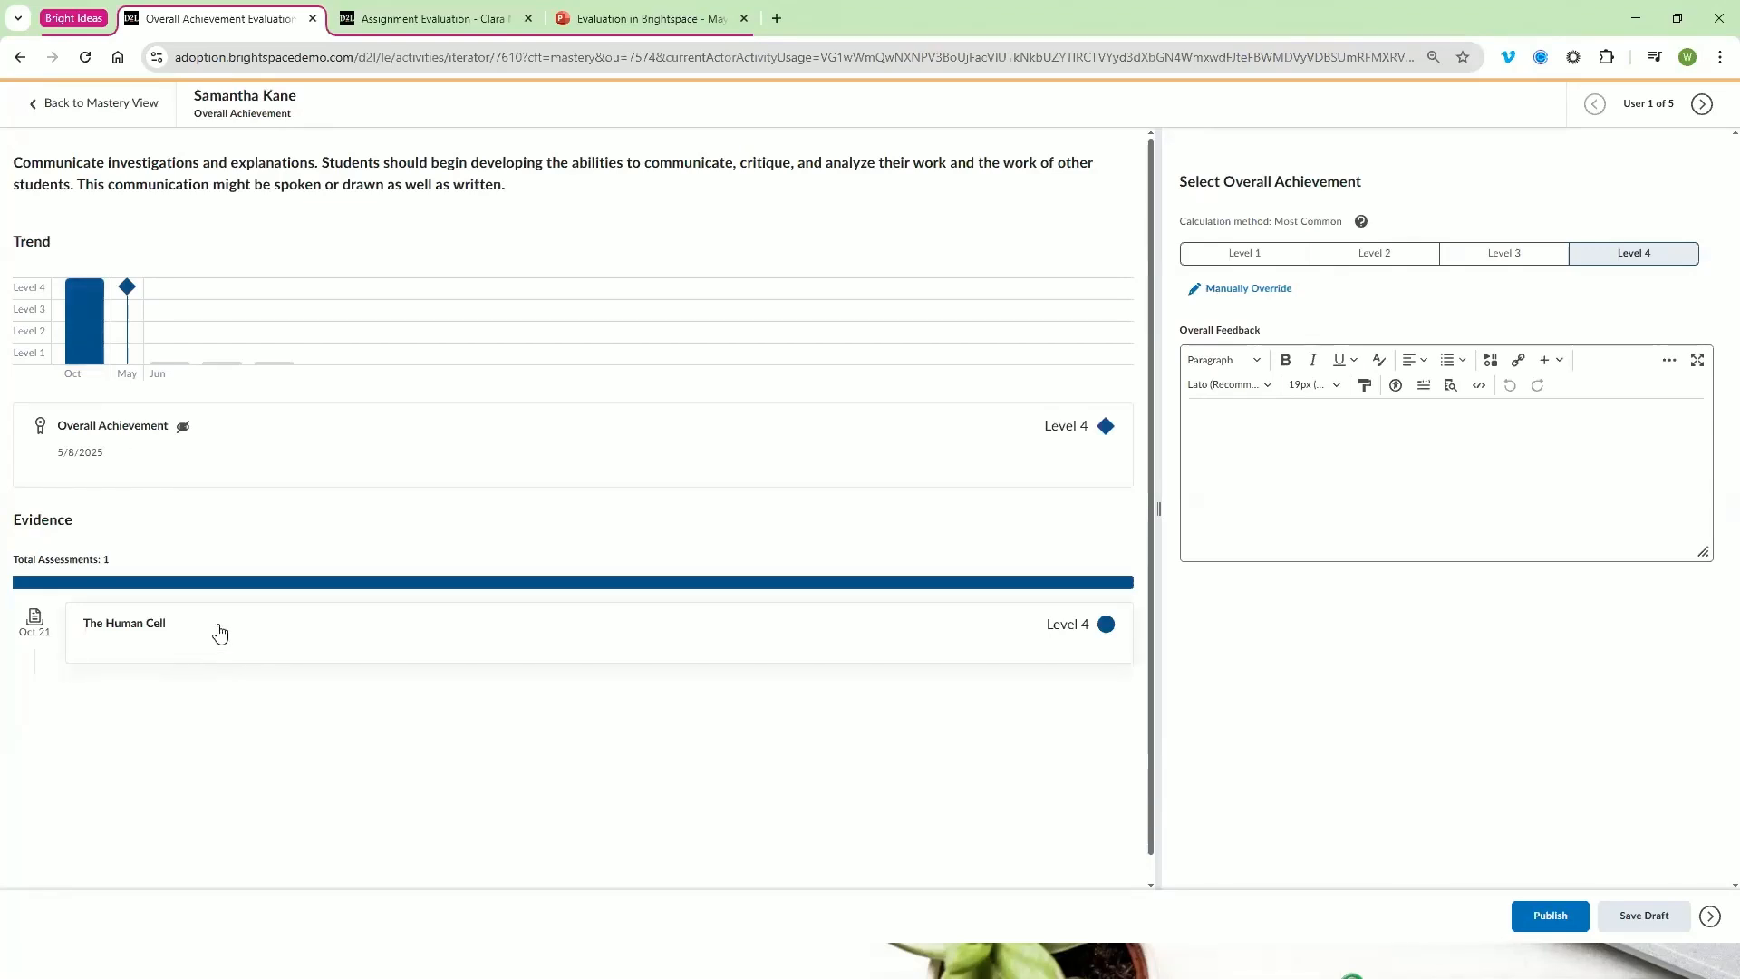
drag(10, 163, 23, 164)
drag(156, 162, 521, 190)
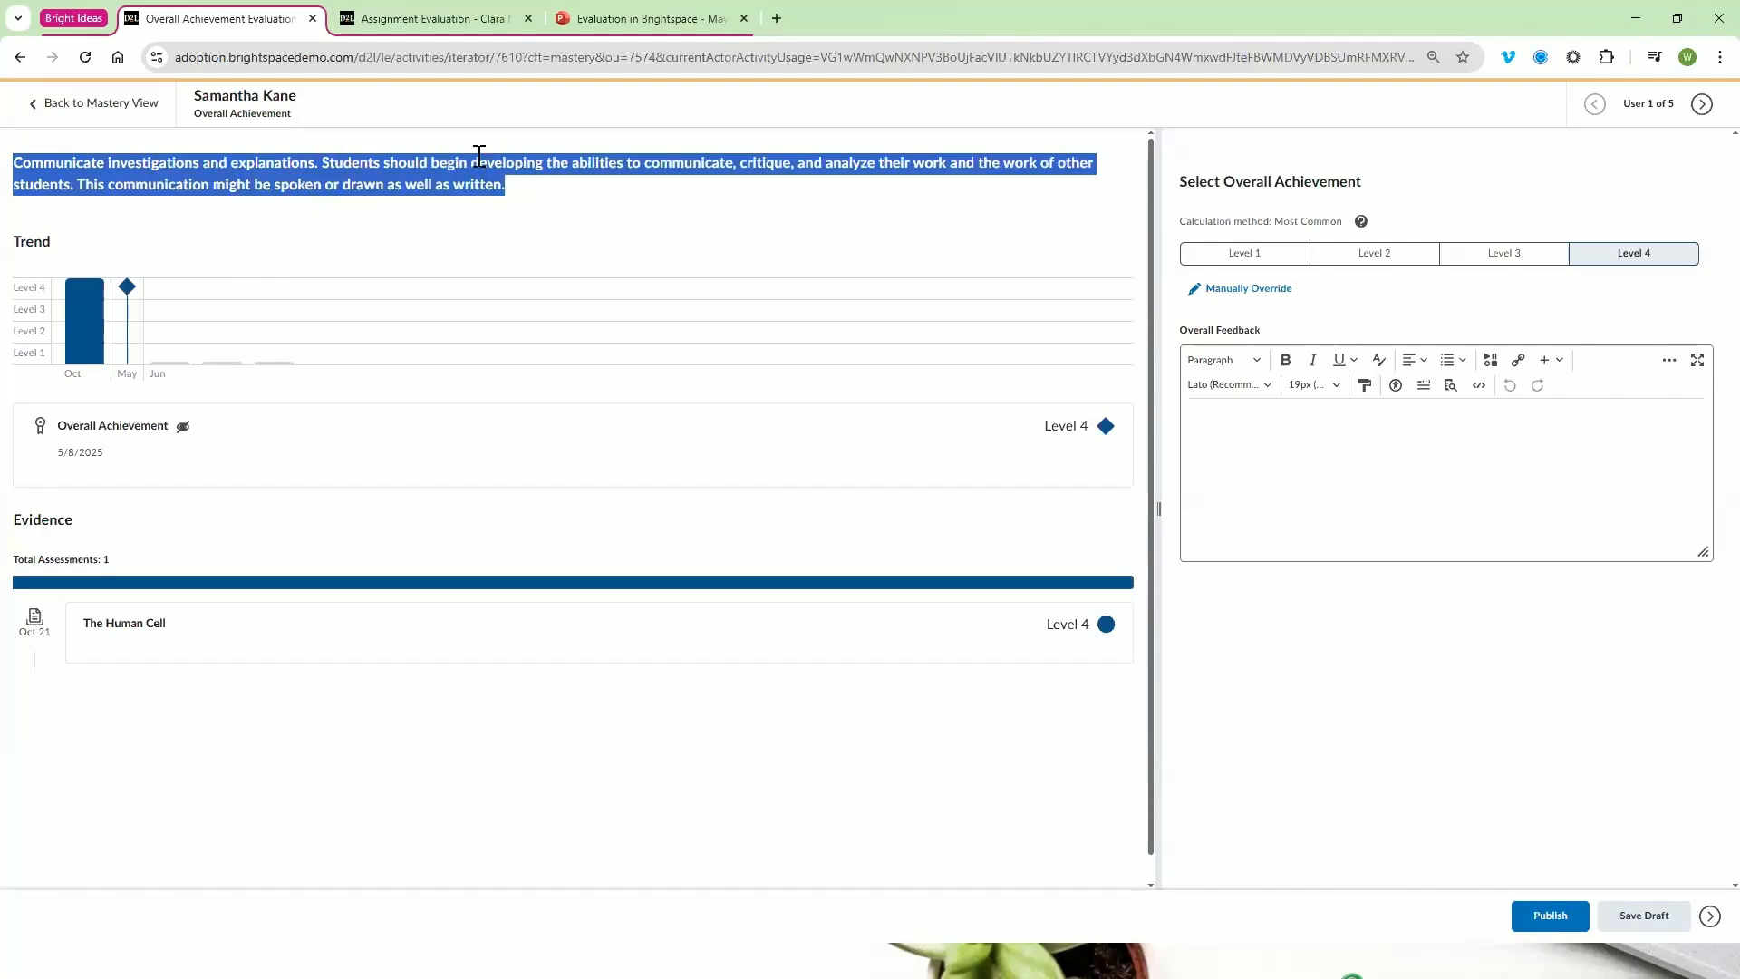
click(513, 197)
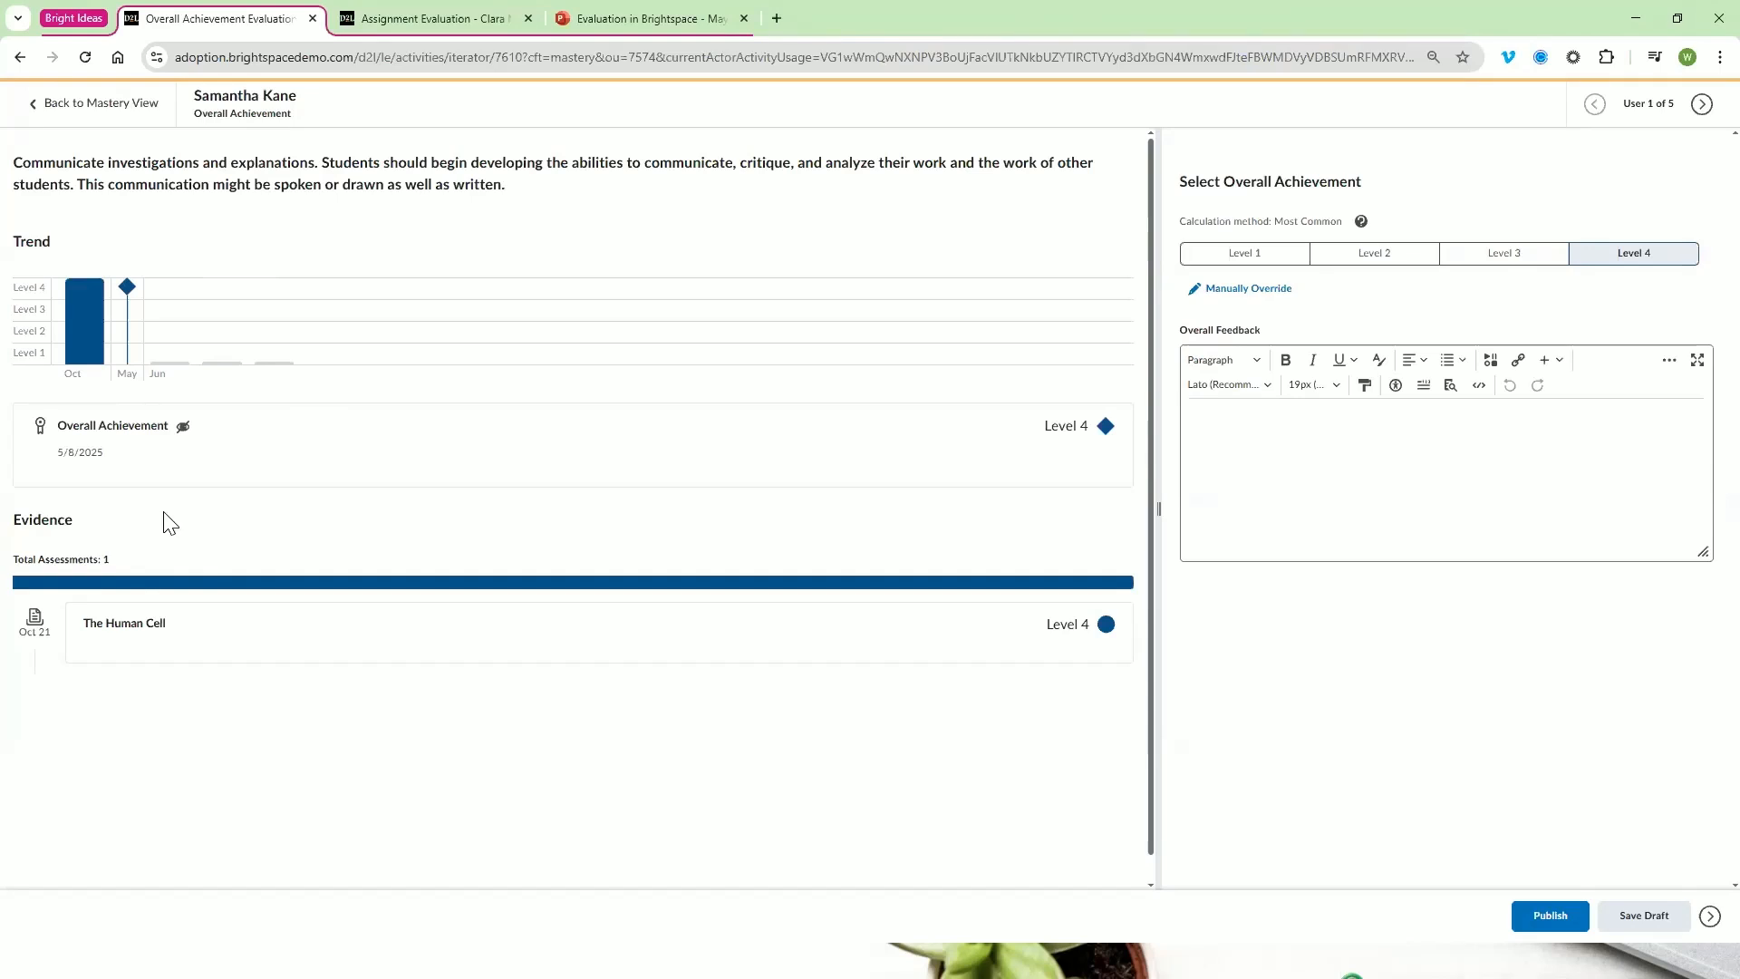
click(113, 109)
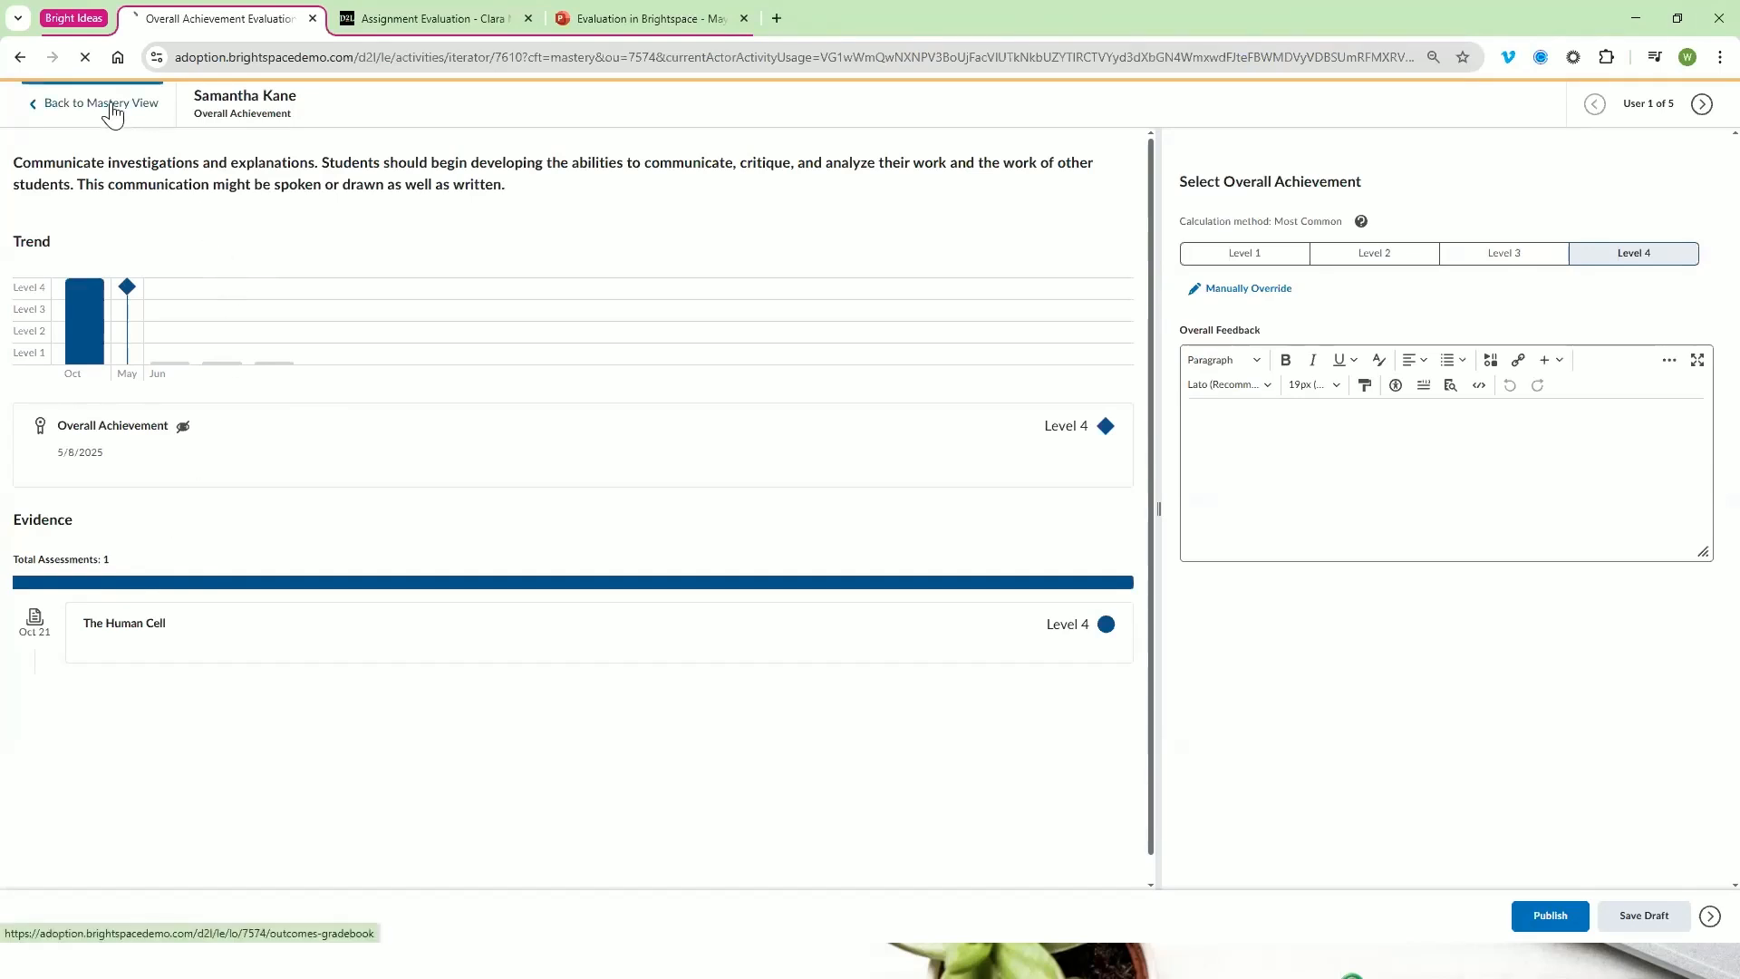